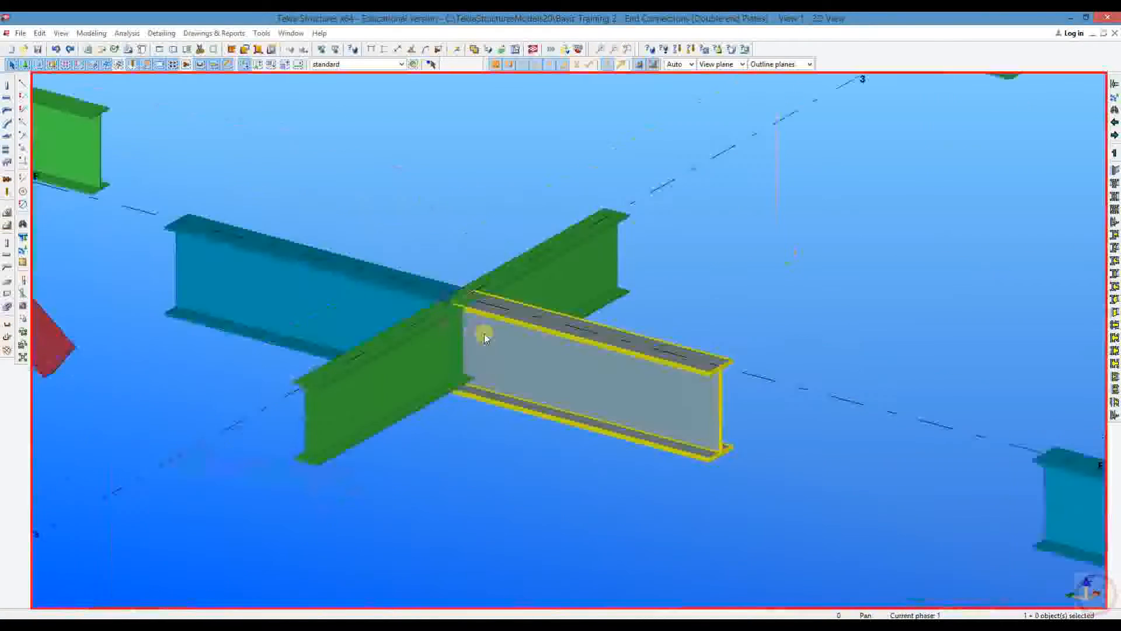
Step: Apply the UB457*191*67 profile, S355JR material and class 5 to the crossing beam that runs along gridline 3
{"action": "double_click", "coordinate": [577, 323]}
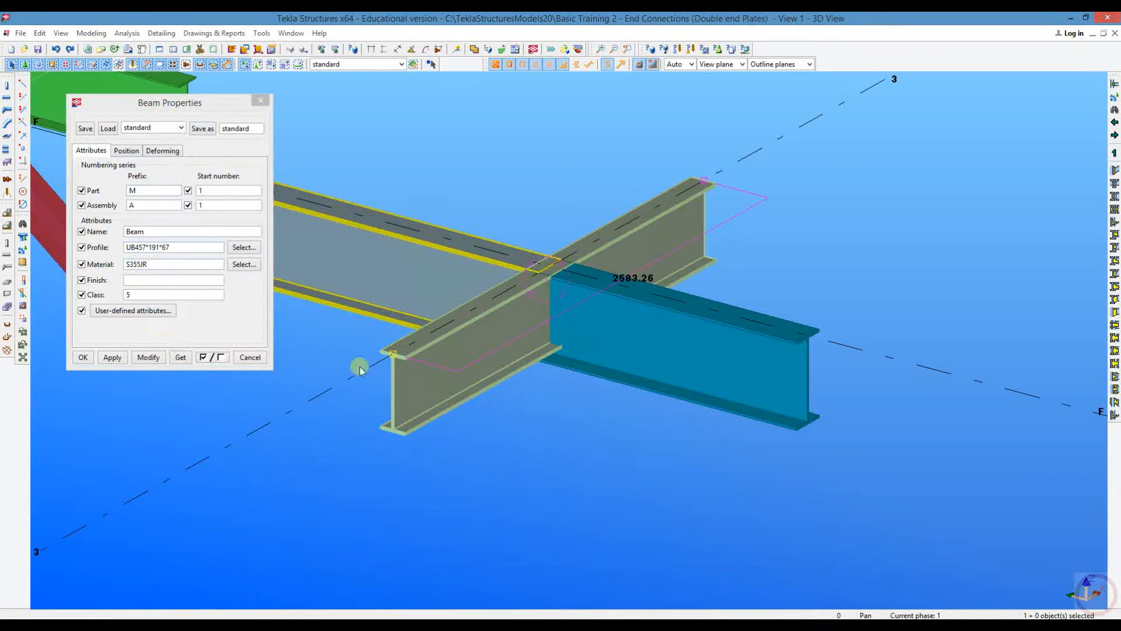
{"action": "left_click", "coordinate": [148, 357]}
{"action": "left_click", "coordinate": [260, 100]}
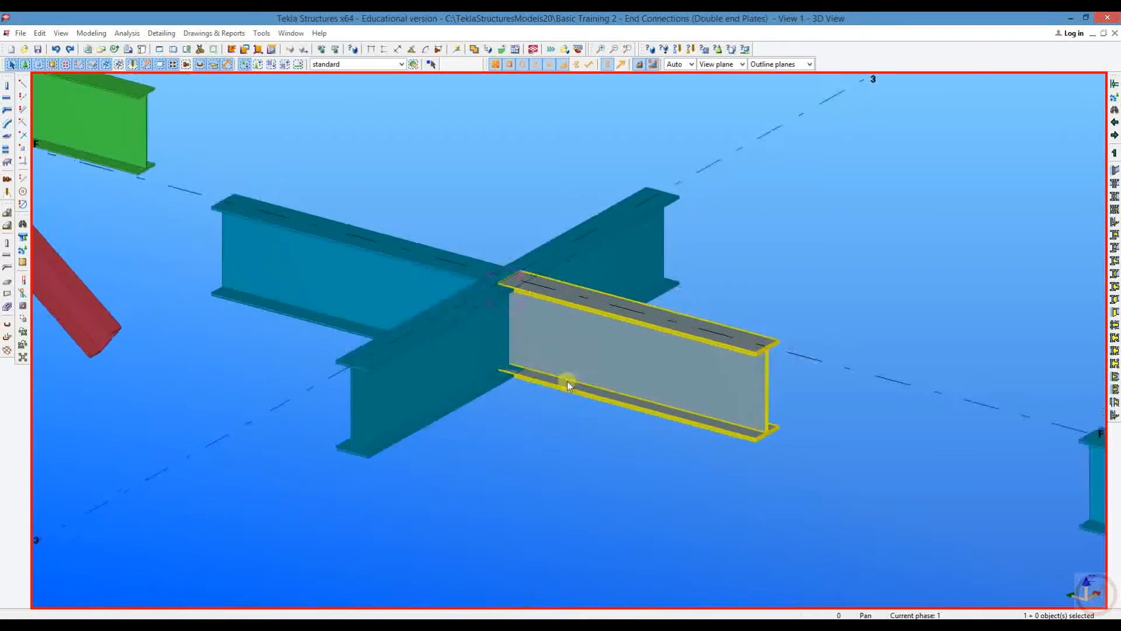
Step: Apply the UB406*140*39 profile and class 3 to the gridline F beam framing into the gridline 3 beam from the gridline 2 side
{"action": "scroll", "coordinate": [554, 332], "scroll_direction": "up", "scroll_amount": 3}
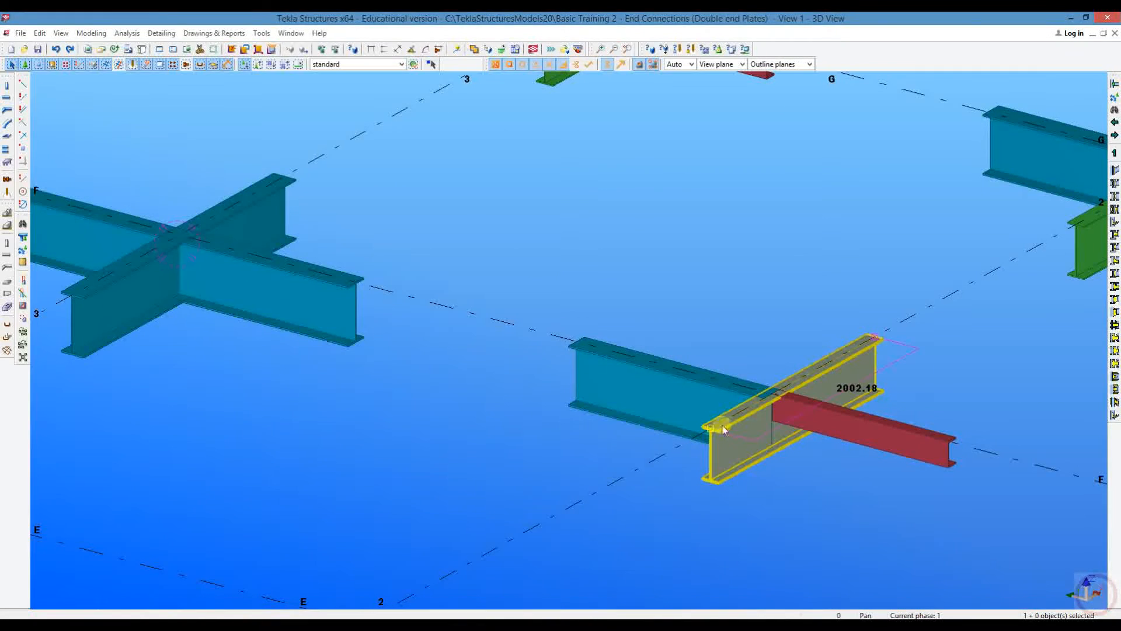
{"action": "double_click", "coordinate": [318, 274]}
{"action": "left_click", "coordinate": [148, 357]}
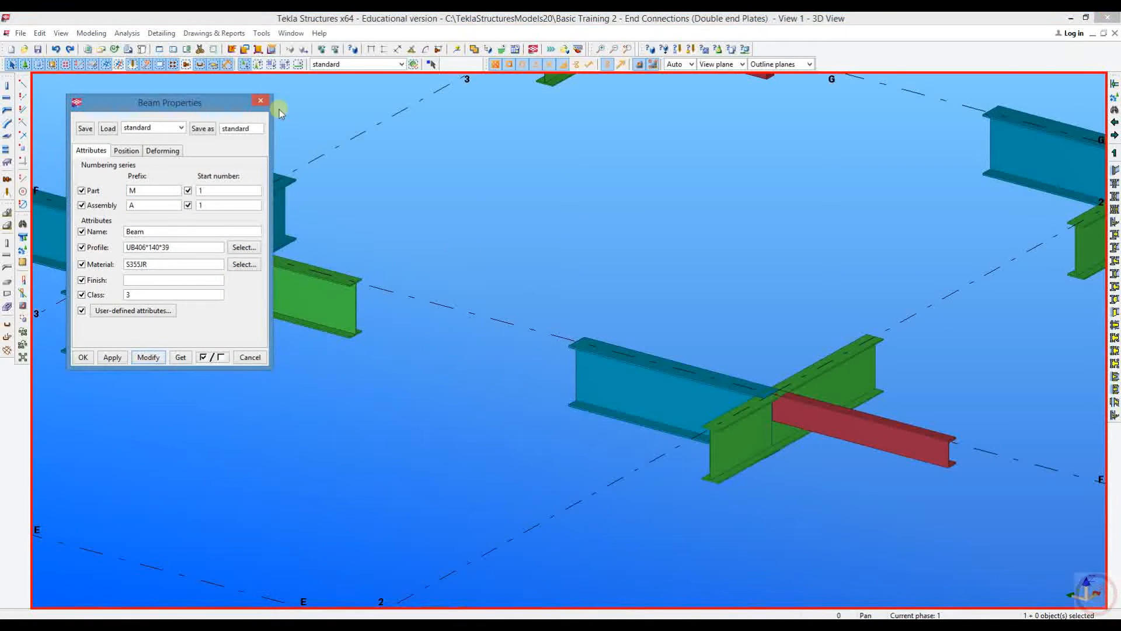
{"action": "left_click", "coordinate": [261, 103]}
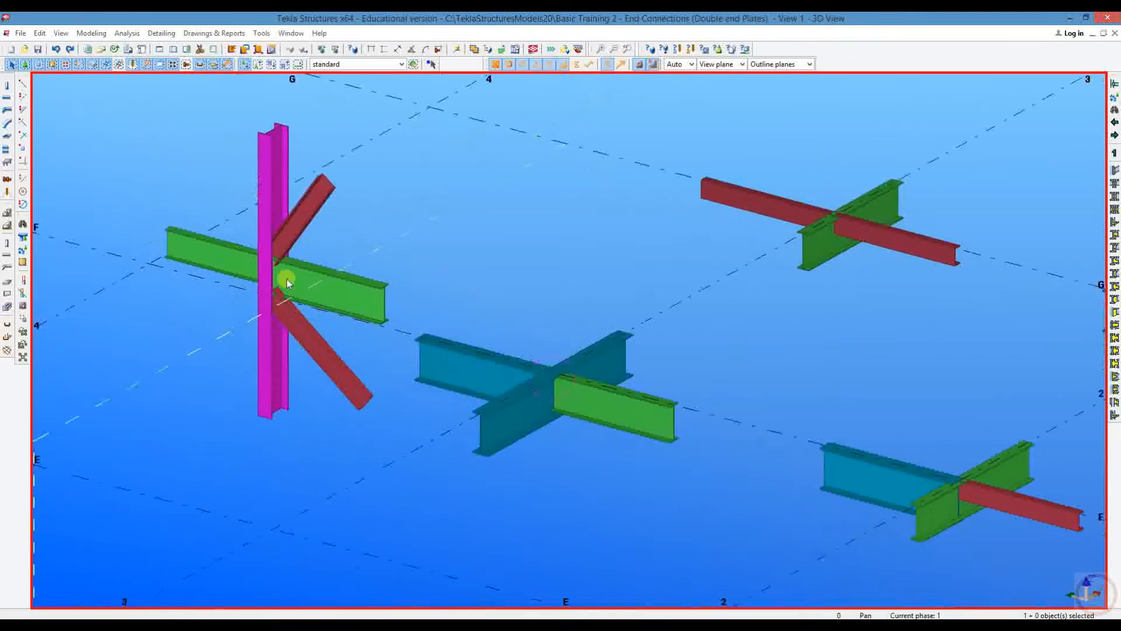
Step: Open the Two sided end plate (142) connection settings with the crossing beams kept in sight
{"action": "mouse_move", "coordinate": [813, 416]}
{"action": "middle_mouse_down", "text": "ctrl"}
{"action": "mouse_move", "coordinate": [856, 374]}
{"action": "mouse_move", "coordinate": [908, 375]}
{"action": "mouse_move", "coordinate": [811, 426]}
{"action": "middle_mouse_up", "text": "ctrl"}
{"action": "scroll", "coordinate": [785, 417], "scroll_direction": "down", "scroll_amount": 3}
{"action": "middle_click_drag", "start_coordinate": [684, 353], "coordinate": [607, 298]}
{"action": "scroll", "coordinate": [607, 298], "scroll_direction": "down", "scroll_amount": 3}
{"action": "middle_click_drag", "start_coordinate": [671, 374], "coordinate": [633, 375], "text": "ctrl"}
{"action": "scroll", "coordinate": [555, 309], "scroll_direction": "up", "scroll_amount": 3}
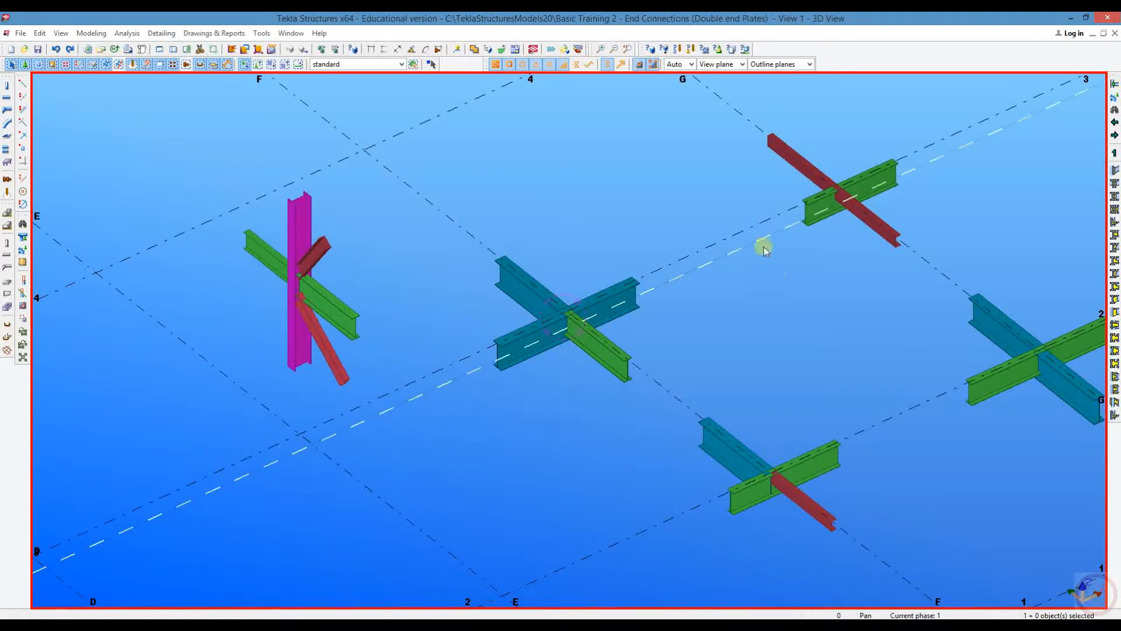
{"action": "right_click", "coordinate": [513, 136]}
{"action": "left_click", "coordinate": [580, 144]}
{"action": "double_click", "coordinate": [1114, 183]}
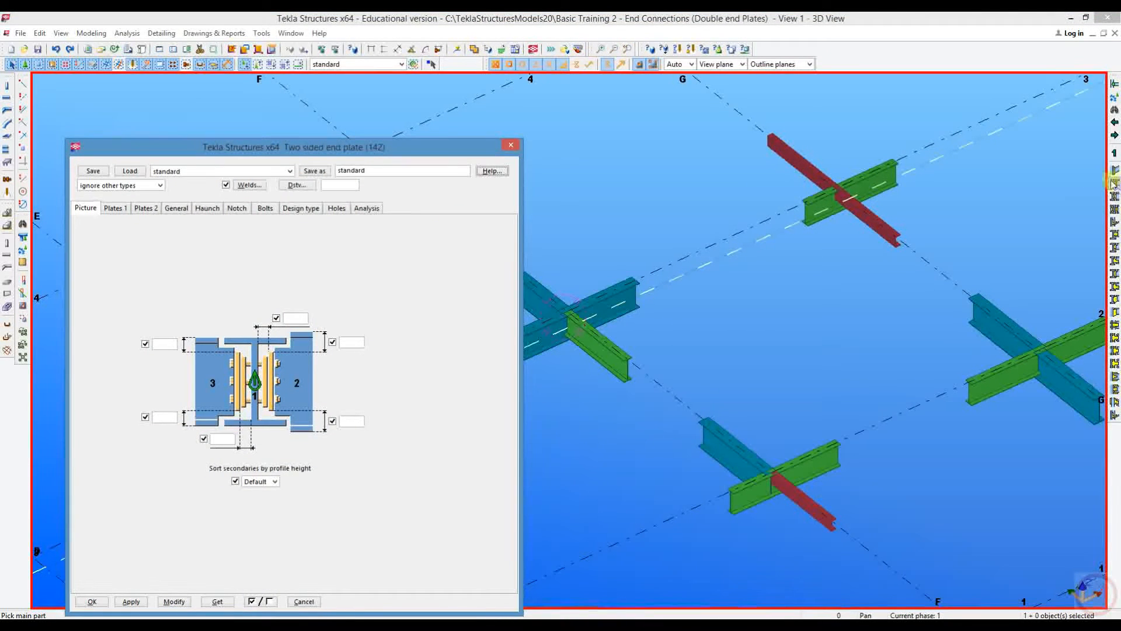
{"action": "left_click_drag", "start_coordinate": [362, 148], "coordinate": [334, 88]}
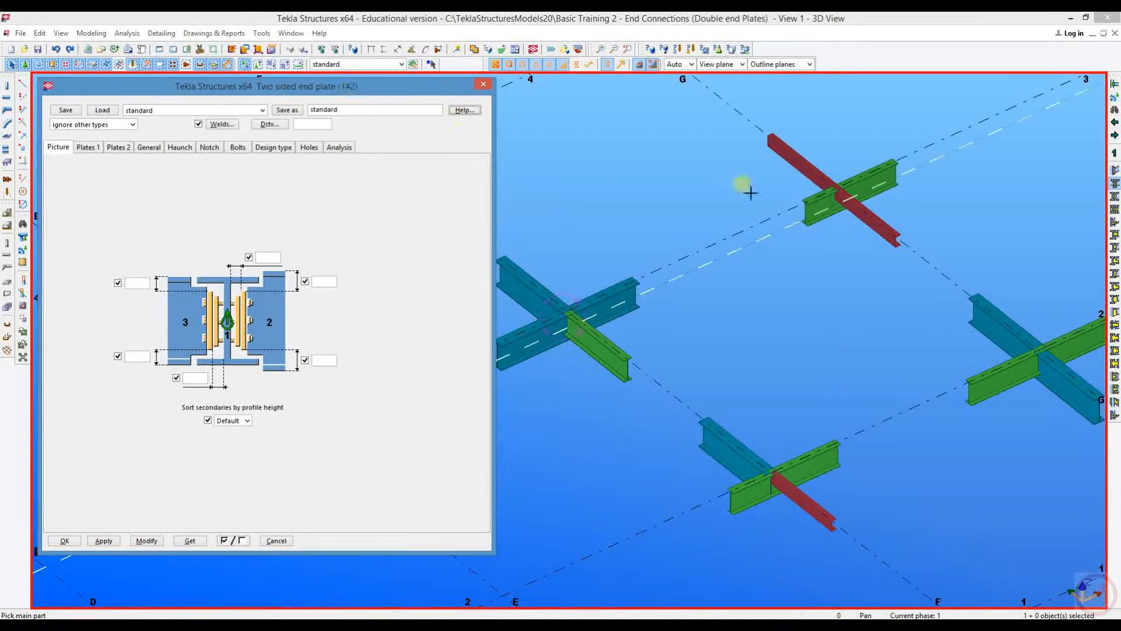
Step: Set both clearance values of the two sided end plate to 2 and bring up the plate settings for both sides
{"action": "middle_click_drag", "start_coordinate": [645, 177], "coordinate": [720, 182]}
{"action": "right_click", "coordinate": [576, 146]}
{"action": "left_click", "coordinate": [596, 155]}
{"action": "mouse_move", "coordinate": [557, 199]}
{"action": "middle_mouse_down"}
{"action": "mouse_move", "coordinate": [644, 179]}
{"action": "mouse_move", "coordinate": [561, 200]}
{"action": "middle_mouse_up"}
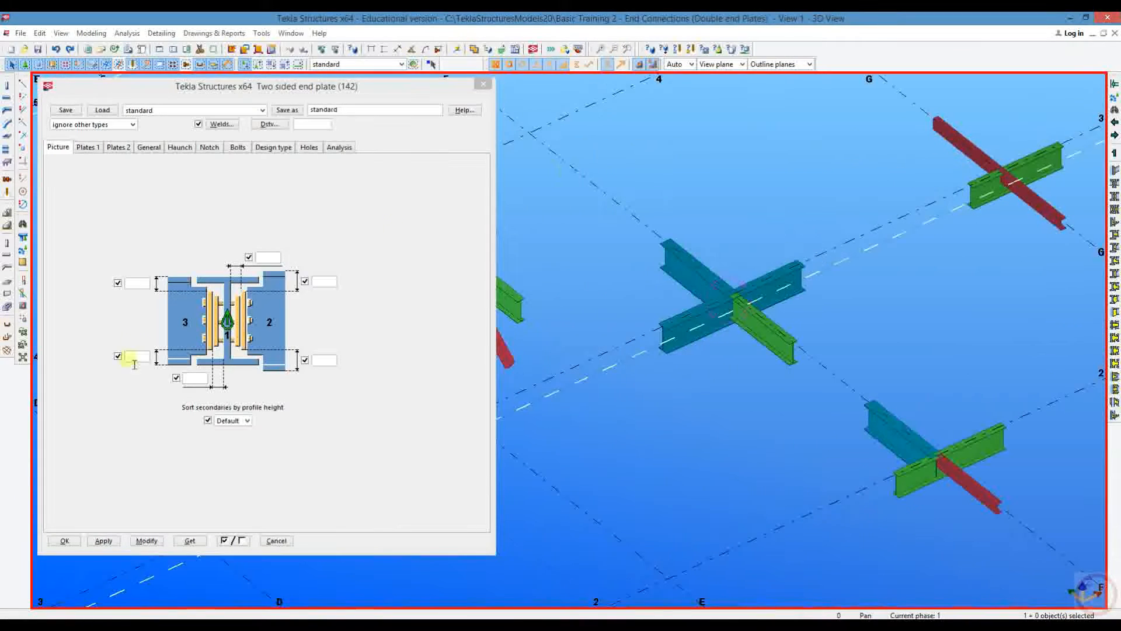
{"action": "left_click", "coordinate": [199, 379]}
{"action": "type", "text": "2"}
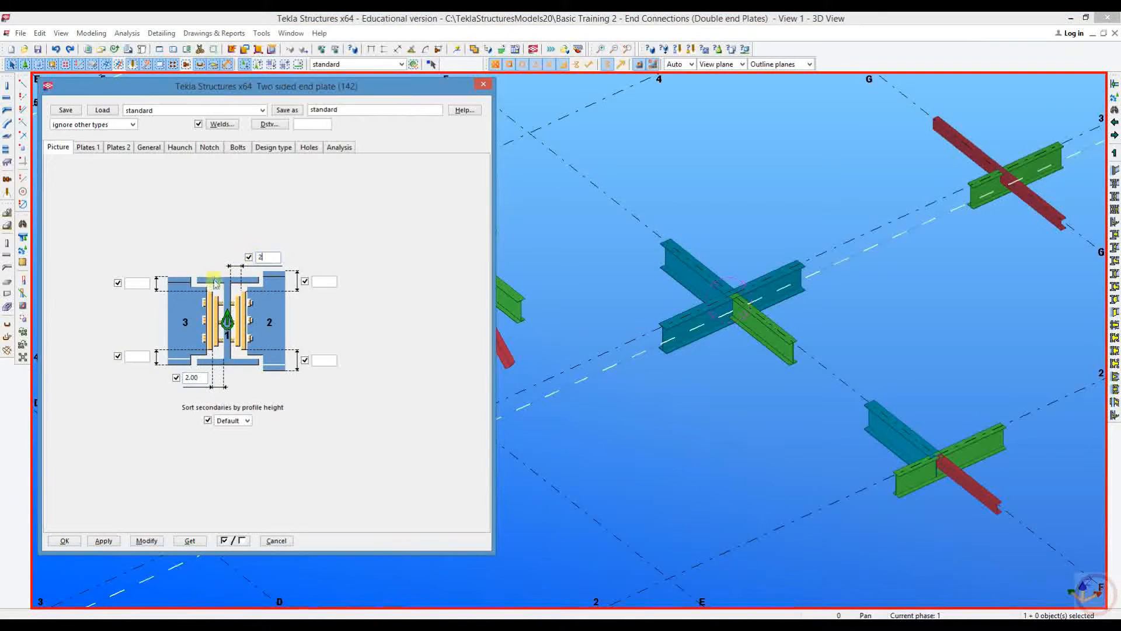
{"action": "left_click", "coordinate": [90, 147]}
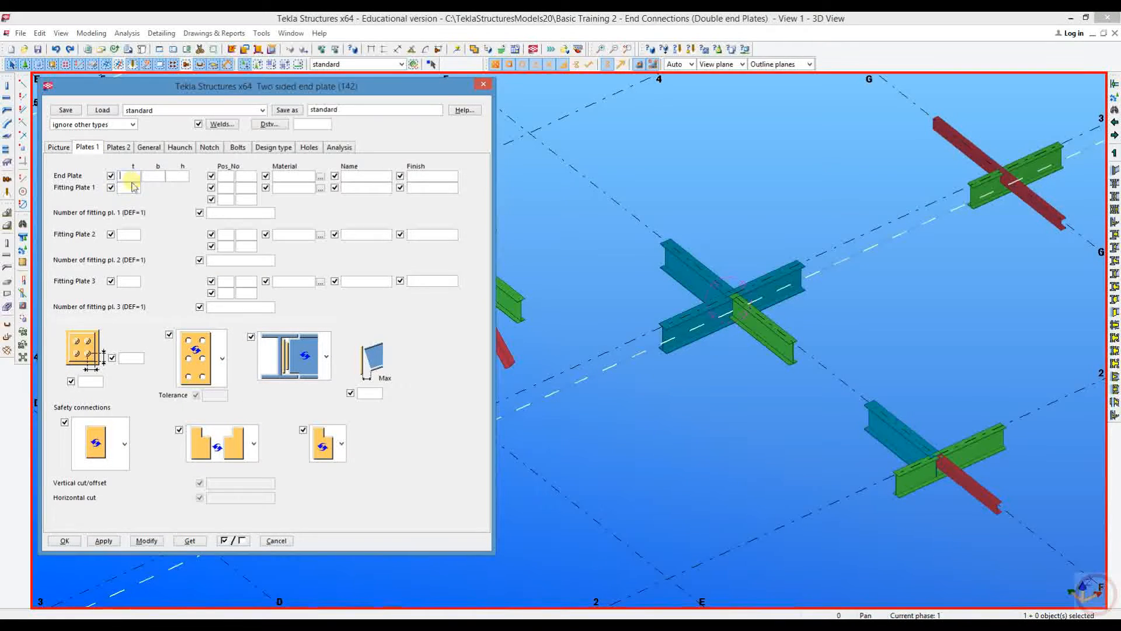
{"action": "left_click", "coordinate": [120, 148]}
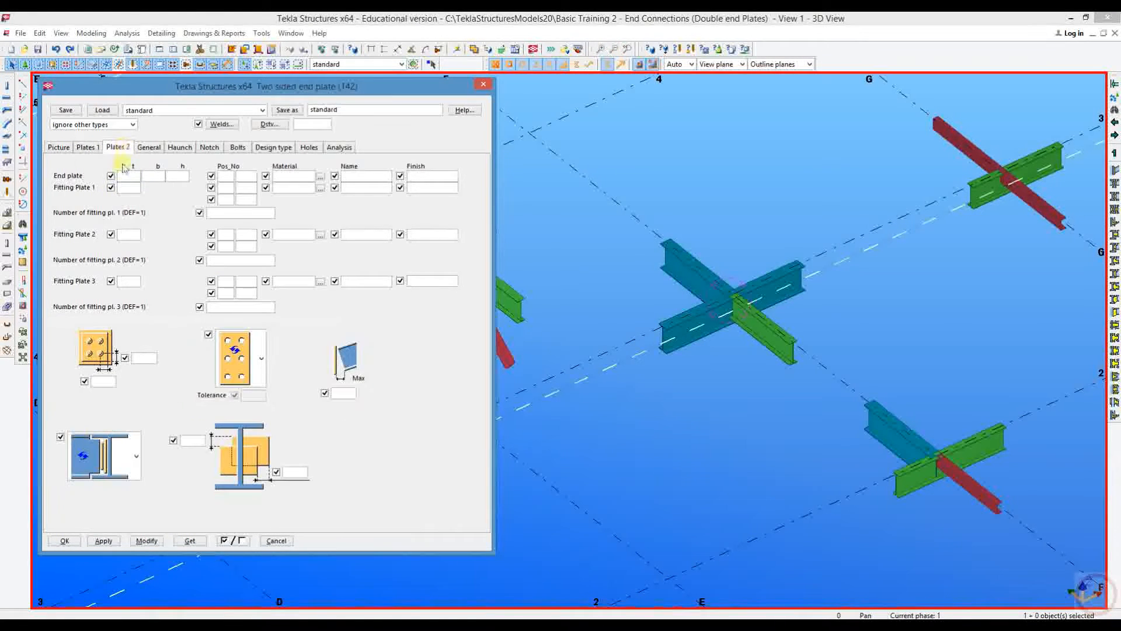
Step: Set the connection bolts to size 20, bolt standard 8.8 and tolerance 2
{"action": "left_click", "coordinate": [236, 148]}
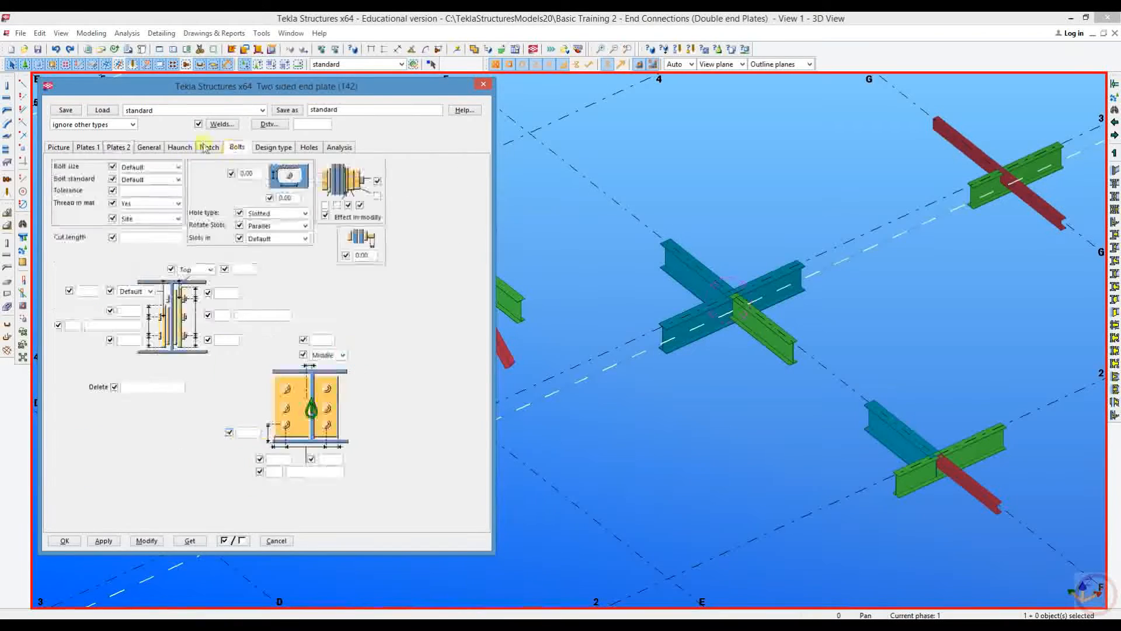
{"action": "left_click", "coordinate": [144, 168]}
{"action": "left_click", "coordinate": [128, 248]}
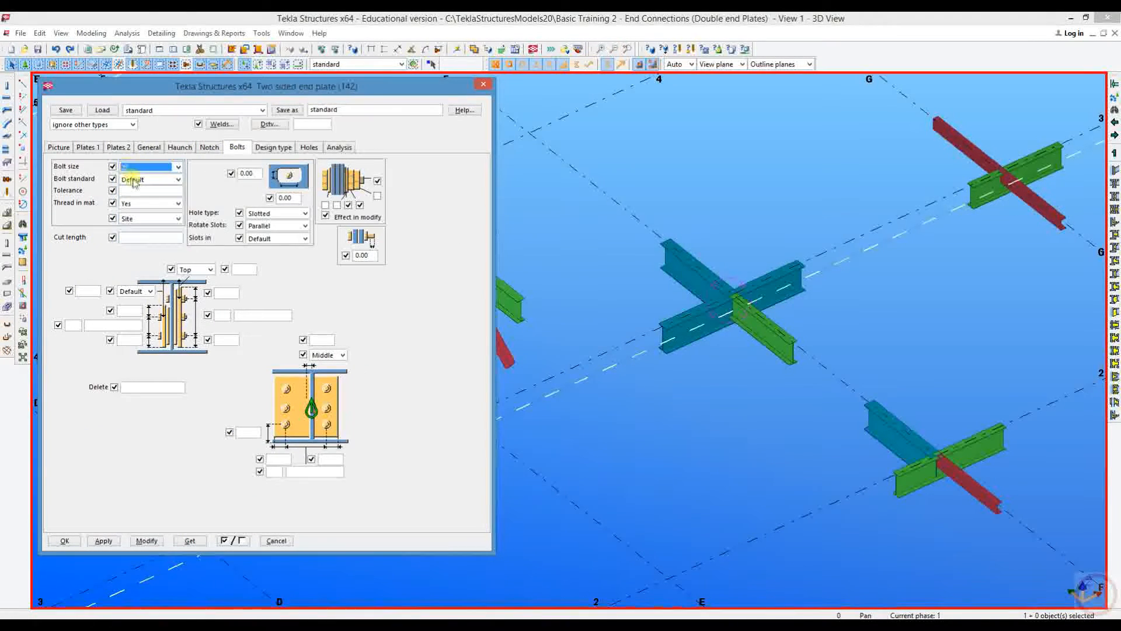
{"action": "left_click", "coordinate": [149, 180]}
{"action": "left_click", "coordinate": [136, 296]}
{"action": "left_click", "coordinate": [140, 191]}
Step: Measure the bolts from the top with 70 on both sides, and use 2 bolt columns spaced 90 with 30 edge distances
{"action": "middle_click_drag", "start_coordinate": [672, 319], "coordinate": [585, 336]}
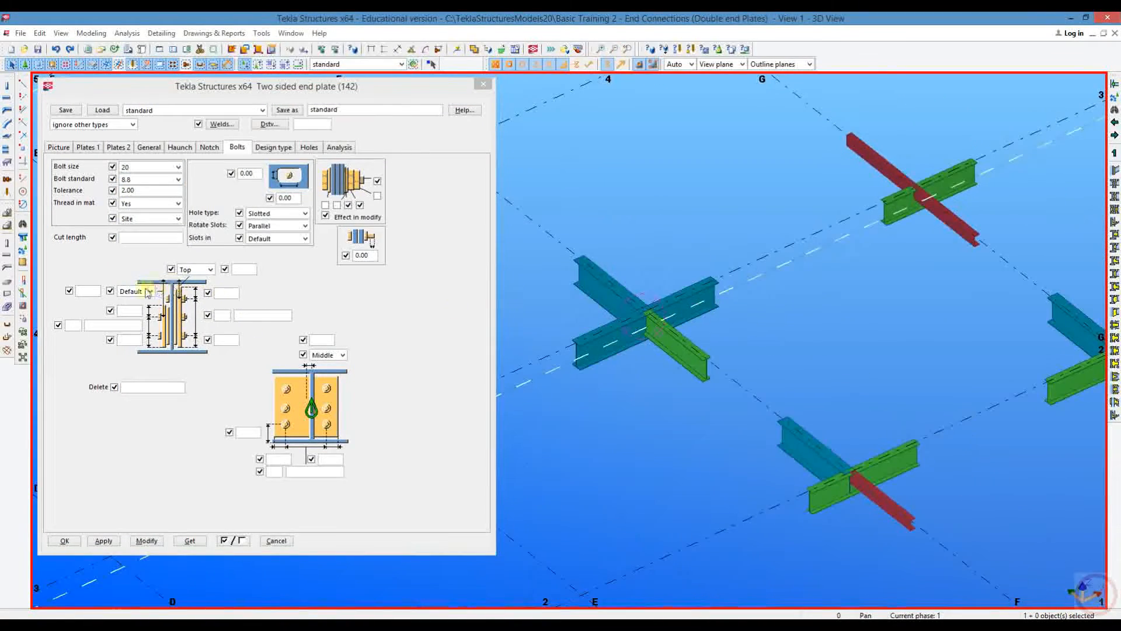
{"action": "left_click", "coordinate": [149, 291]}
{"action": "left_click", "coordinate": [132, 312]}
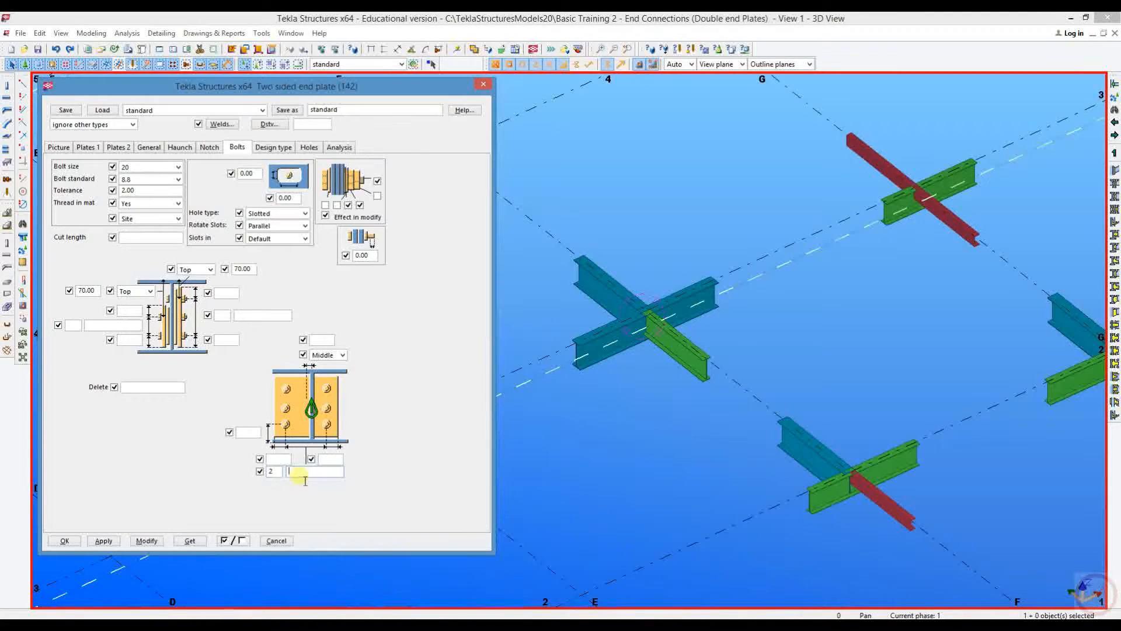
{"action": "left_click", "coordinate": [328, 460]}
{"action": "type", "text": "30"}
{"action": "middle_click_drag", "start_coordinate": [644, 352], "coordinate": [603, 395]}
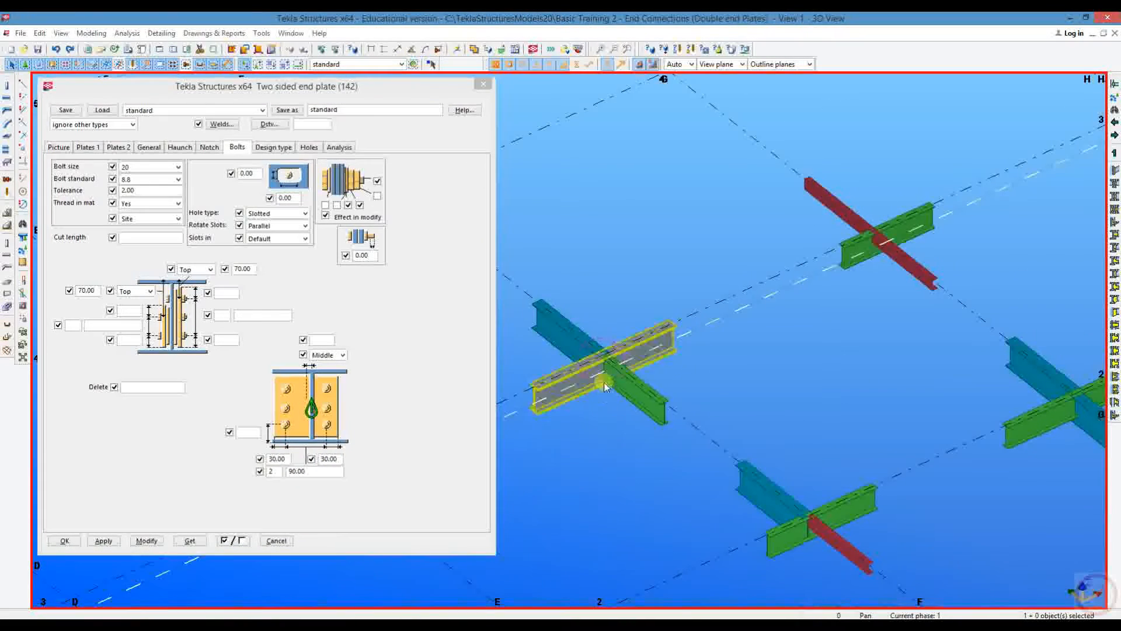
Step: Try to connect both gridline F beams to the gridline 3 beam with the two sided end plate, and undo the attempt
{"action": "scroll", "coordinate": [605, 386], "scroll_direction": "up", "scroll_amount": 6}
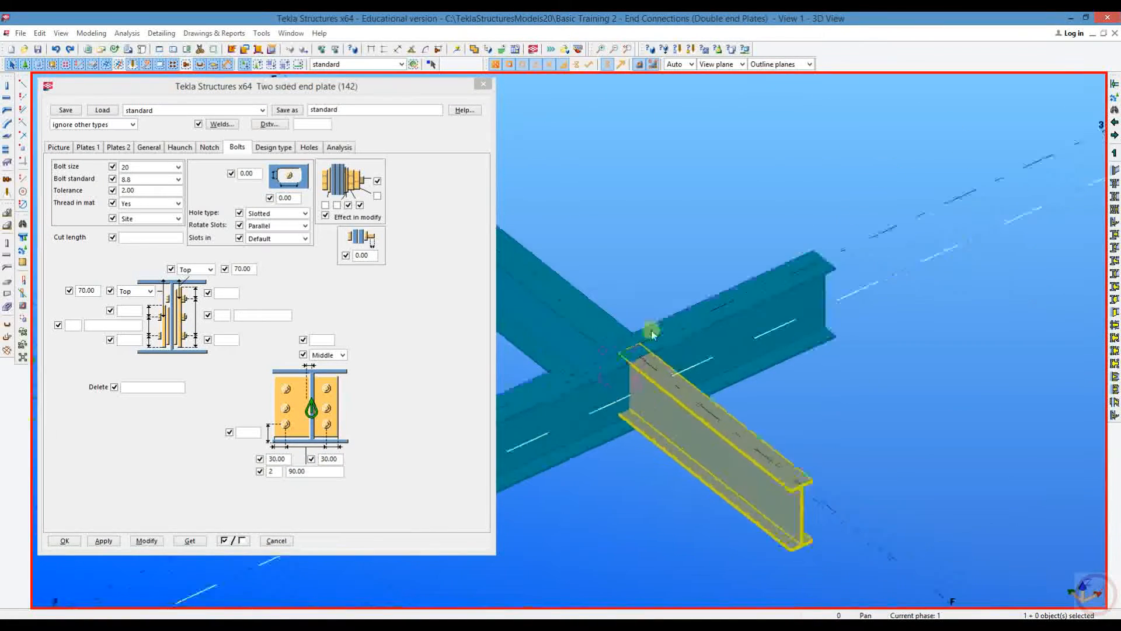
{"action": "scroll", "coordinate": [652, 333], "scroll_direction": "up", "scroll_amount": 1}
{"action": "left_click", "coordinate": [1113, 182]}
{"action": "left_click", "coordinate": [712, 312]}
{"action": "left_click", "coordinate": [671, 223]}
{"action": "left_click", "coordinate": [767, 390]}
{"action": "middle_click", "coordinate": [707, 171]}
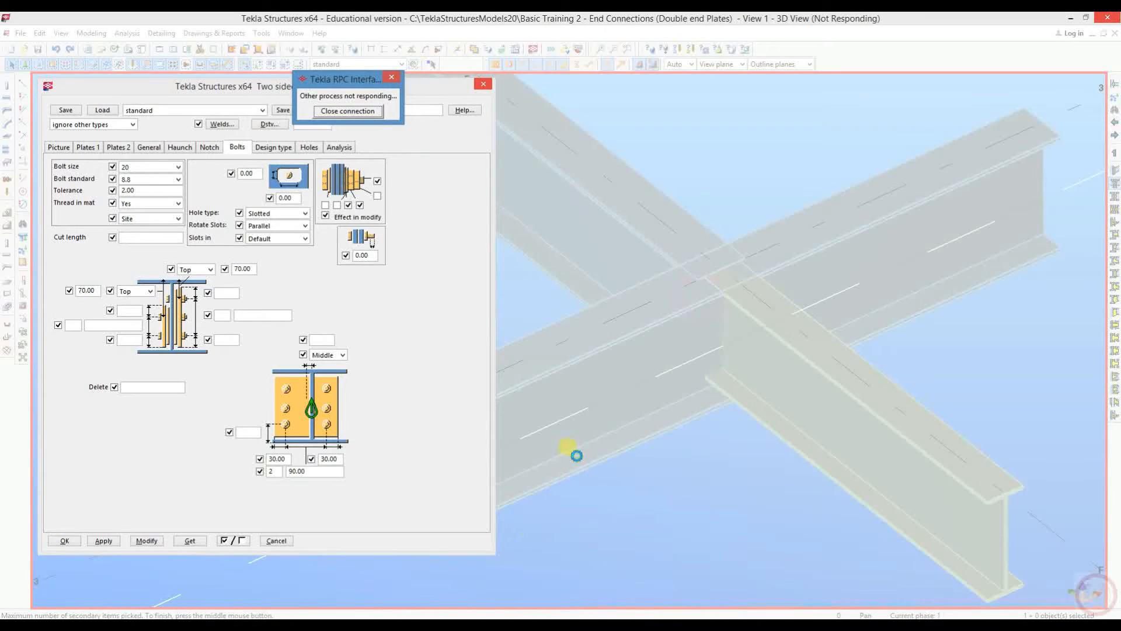
{"action": "left_click", "coordinate": [351, 112]}
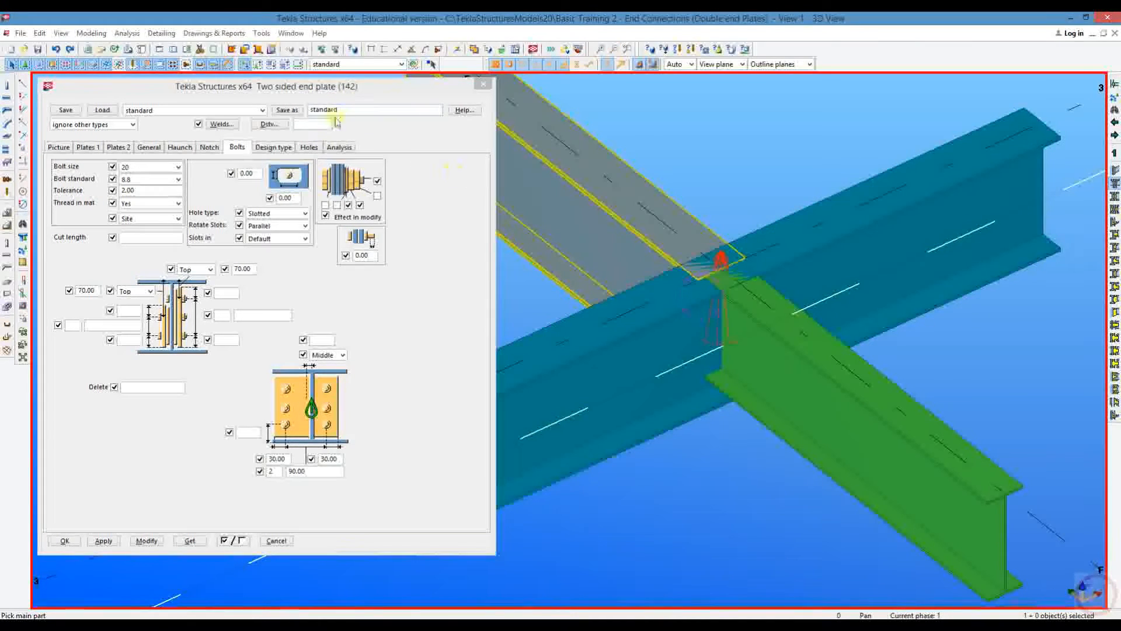
{"action": "middle_click_drag", "start_coordinate": [673, 177], "coordinate": [663, 166]}
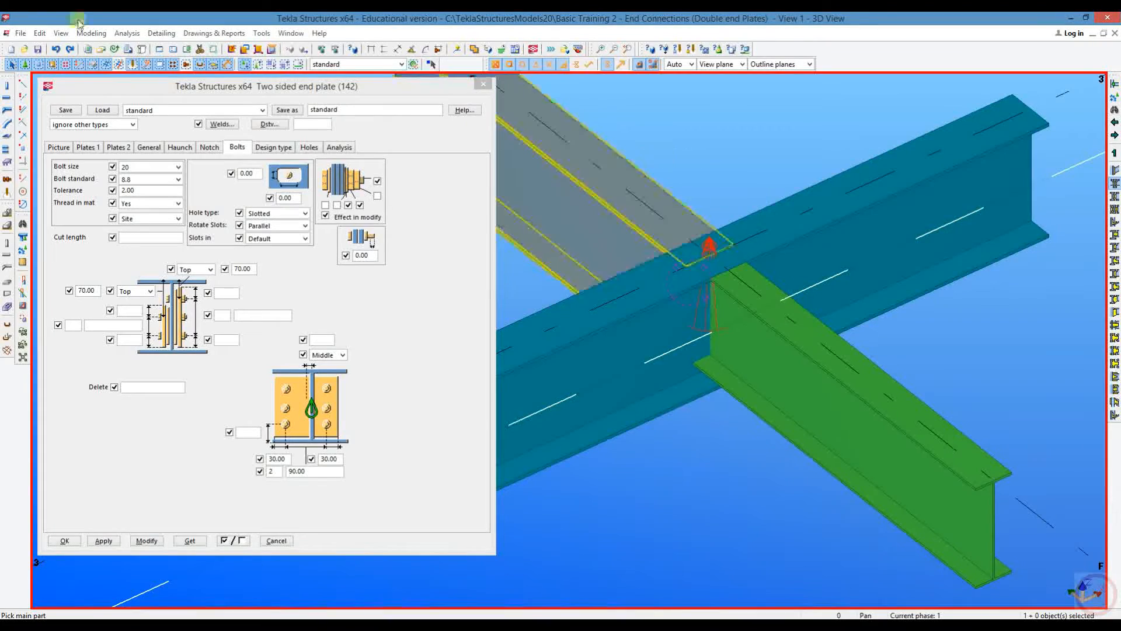
{"action": "left_click", "coordinate": [56, 49]}
Step: Create the two sided end plate connection with the gridline 3 beam as main part and both gridline F beams as secondaries
{"action": "left_click", "coordinate": [761, 234]}
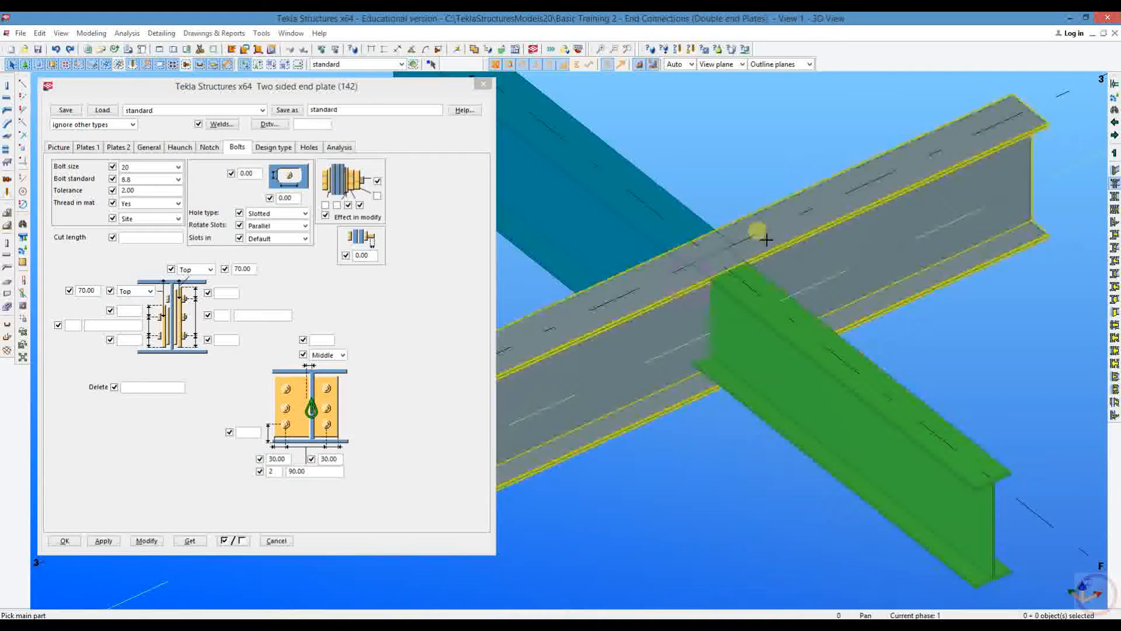
{"action": "left_click", "coordinate": [789, 365]}
{"action": "right_click", "coordinate": [695, 187]}
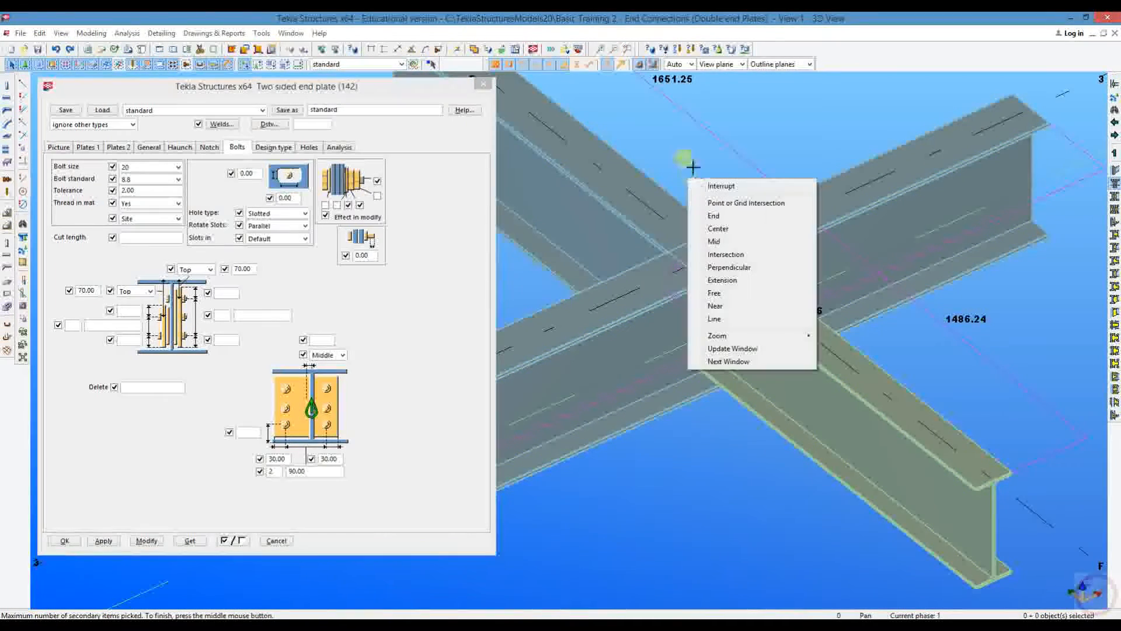
{"action": "left_click", "coordinate": [673, 146]}
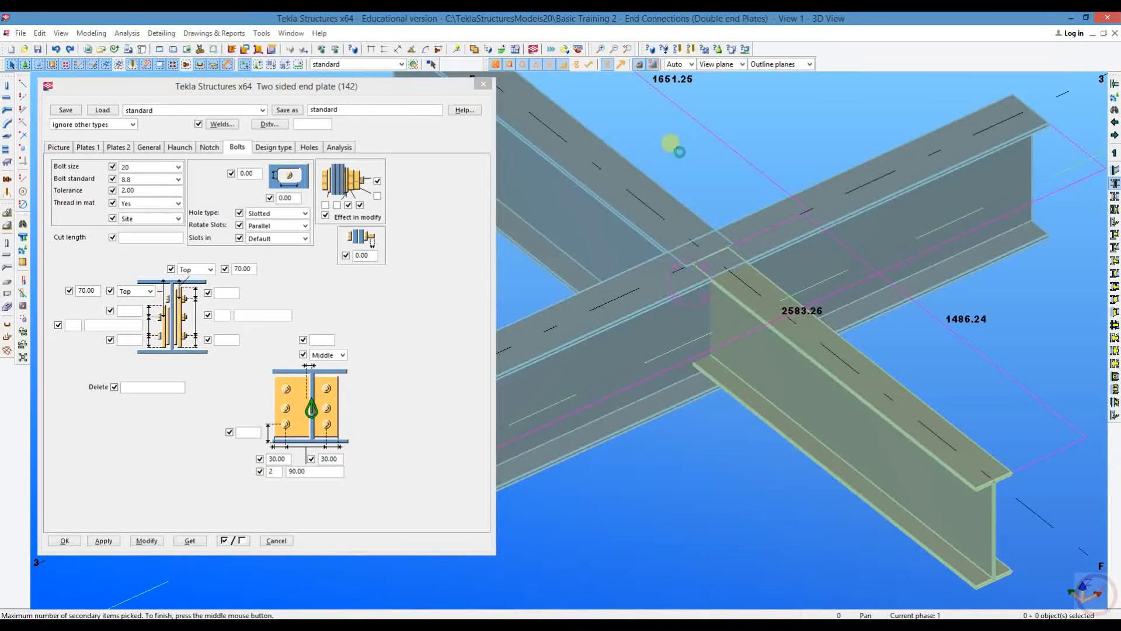
{"action": "middle_click", "coordinate": [695, 182]}
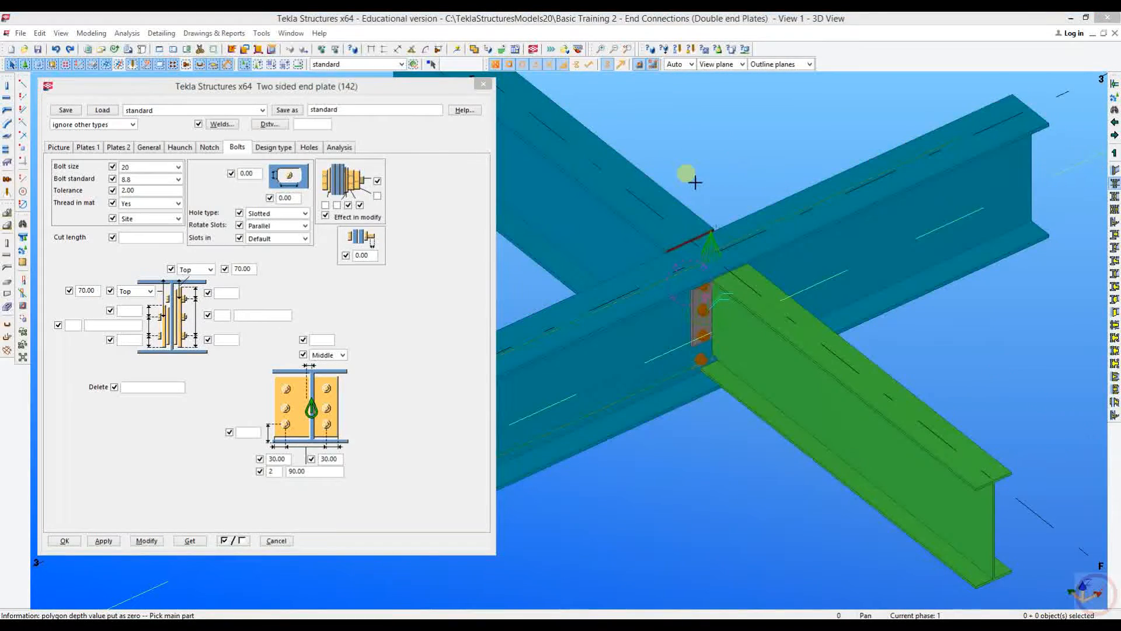
{"action": "right_click", "coordinate": [668, 150]}
{"action": "left_click", "coordinate": [686, 161]}
Step: Select the new end plate connection and set the vertical bolt spacing to 70 on both sides
{"action": "left_click", "coordinate": [710, 243]}
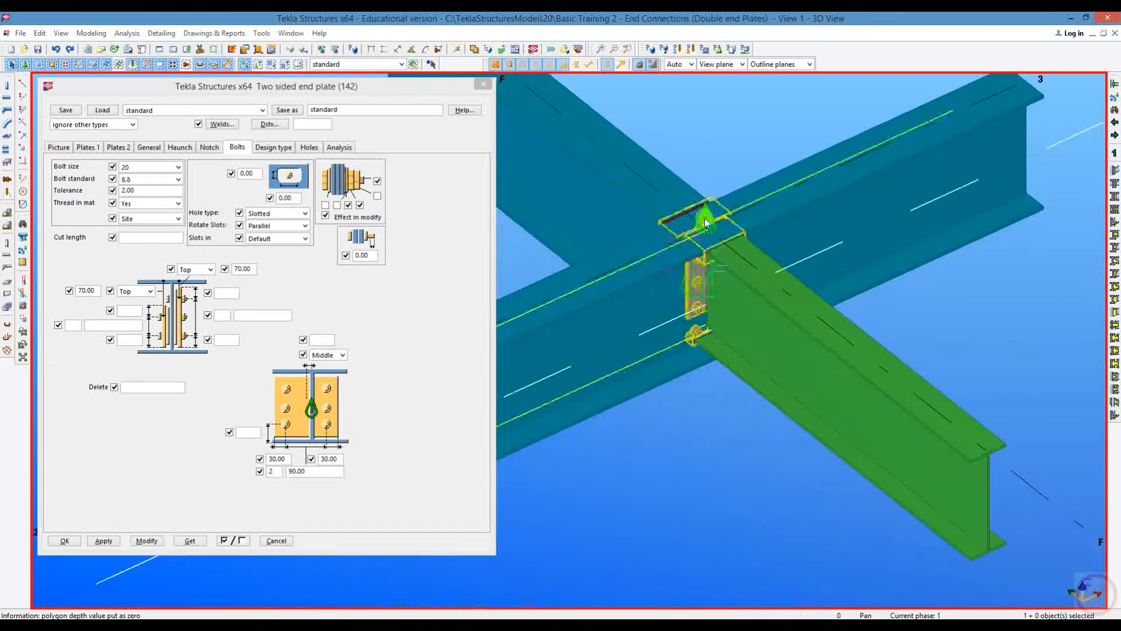
{"action": "scroll", "coordinate": [714, 260], "scroll_direction": "up", "scroll_amount": 4}
{"action": "left_click", "coordinate": [719, 250]}
{"action": "key", "text": "v"}
{"action": "left_click", "coordinate": [711, 282]}
{"action": "middle_click_drag", "start_coordinate": [715, 344], "coordinate": [621, 116], "text": "ctrl"}
{"action": "left_click", "coordinate": [260, 315]}
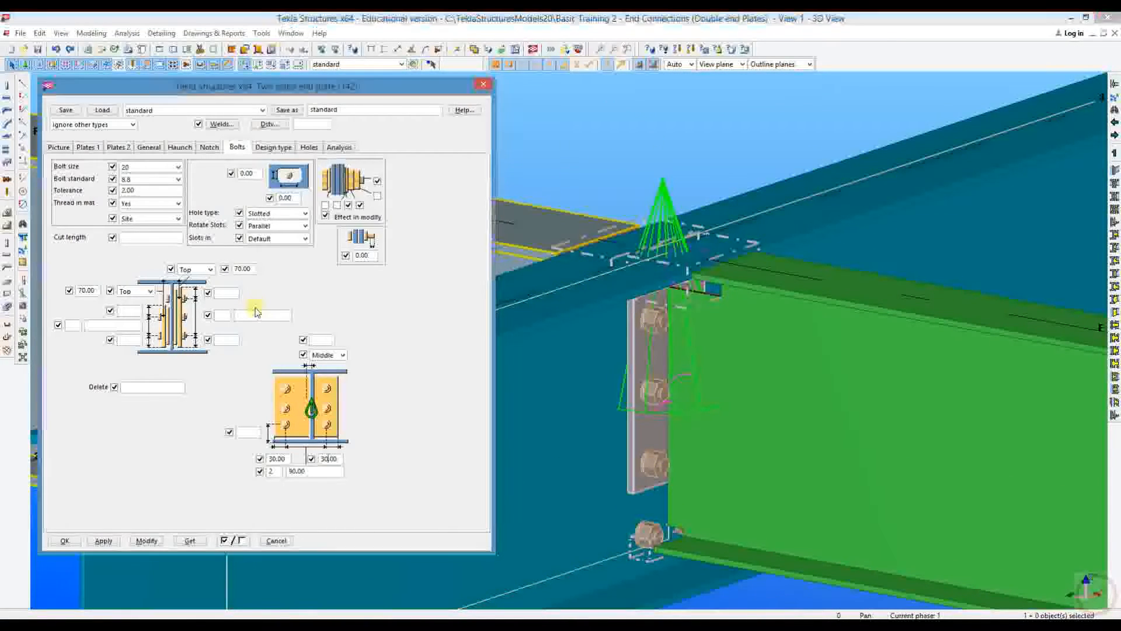
{"action": "type", "text": "70"}
{"action": "left_click", "coordinate": [109, 326]}
{"action": "type", "text": "70"}
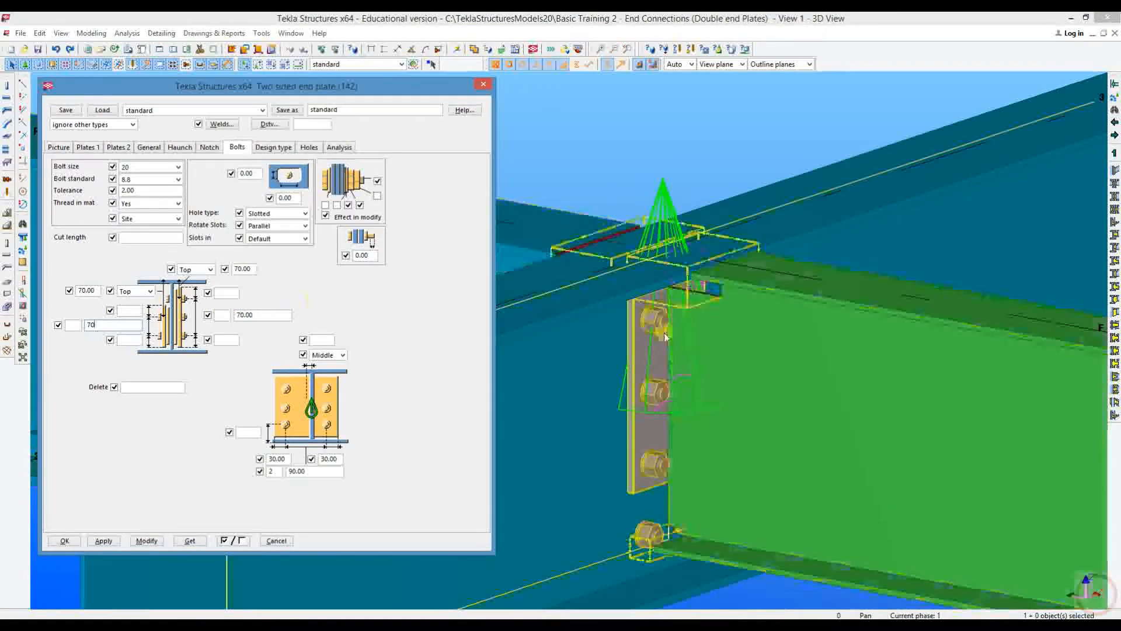
Step: Set the upper and lower bolt edge distances to 35 on both sides and apply the changes to the selected connection
{"action": "left_click", "coordinate": [224, 343]}
{"action": "type", "text": "35"}
{"action": "left_click", "coordinate": [140, 342]}
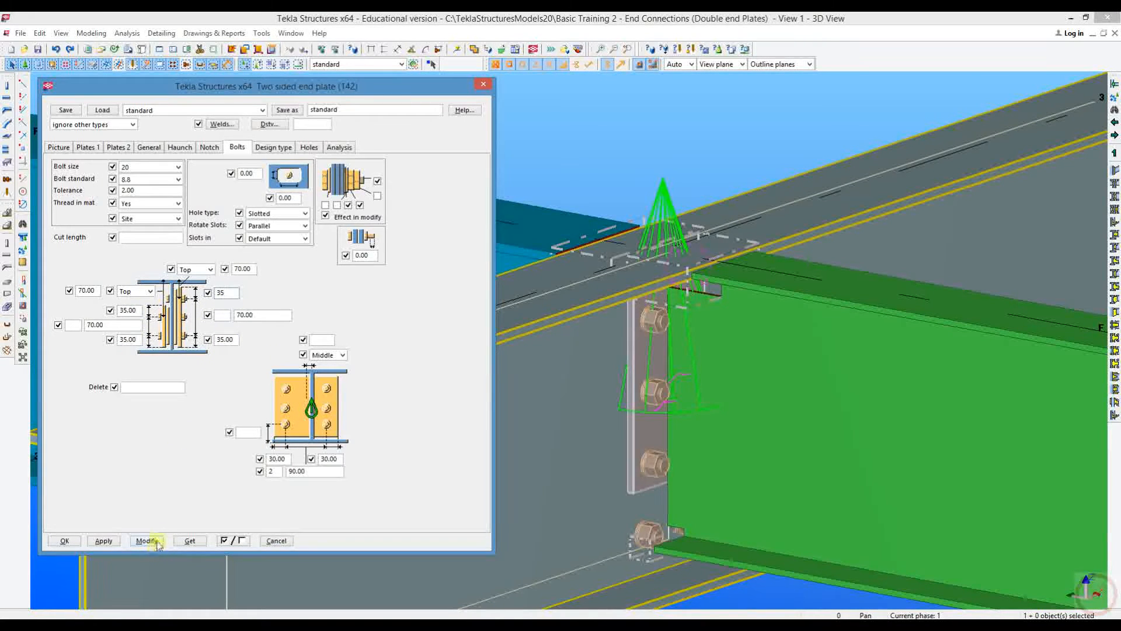
{"action": "middle_click_drag", "start_coordinate": [657, 435], "coordinate": [706, 269], "text": "ctrl"}
{"action": "middle_click_drag", "start_coordinate": [771, 303], "coordinate": [663, 289], "text": "ctrl"}
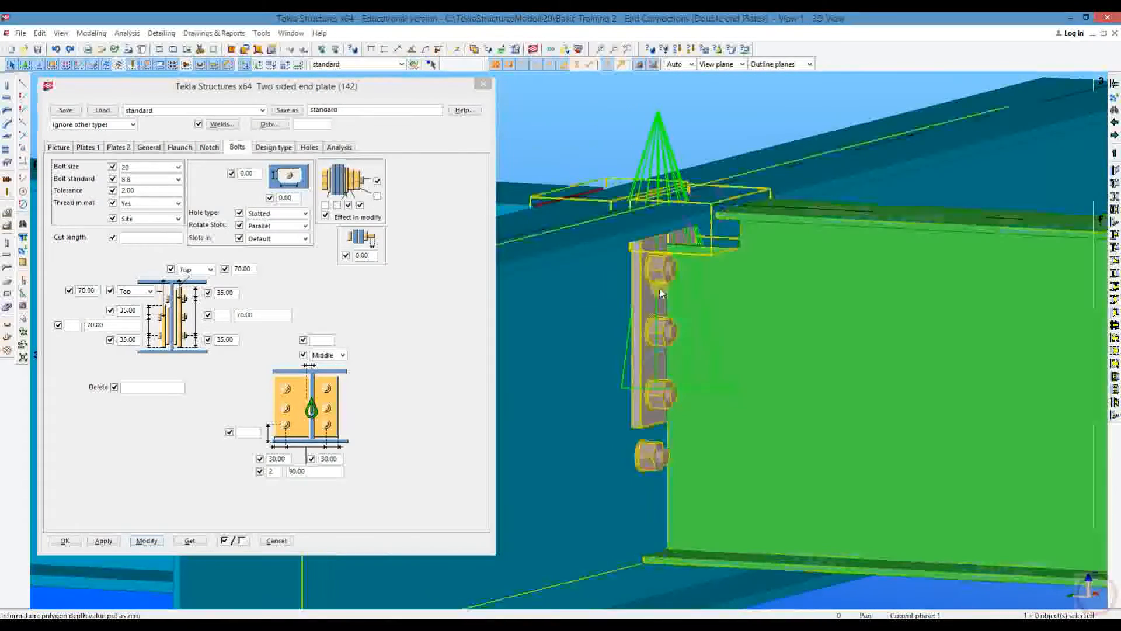
Step: Bring up the notch settings of the two sided end plate and load the saved settings xs_p1p1g70
{"action": "left_click", "coordinate": [208, 147]}
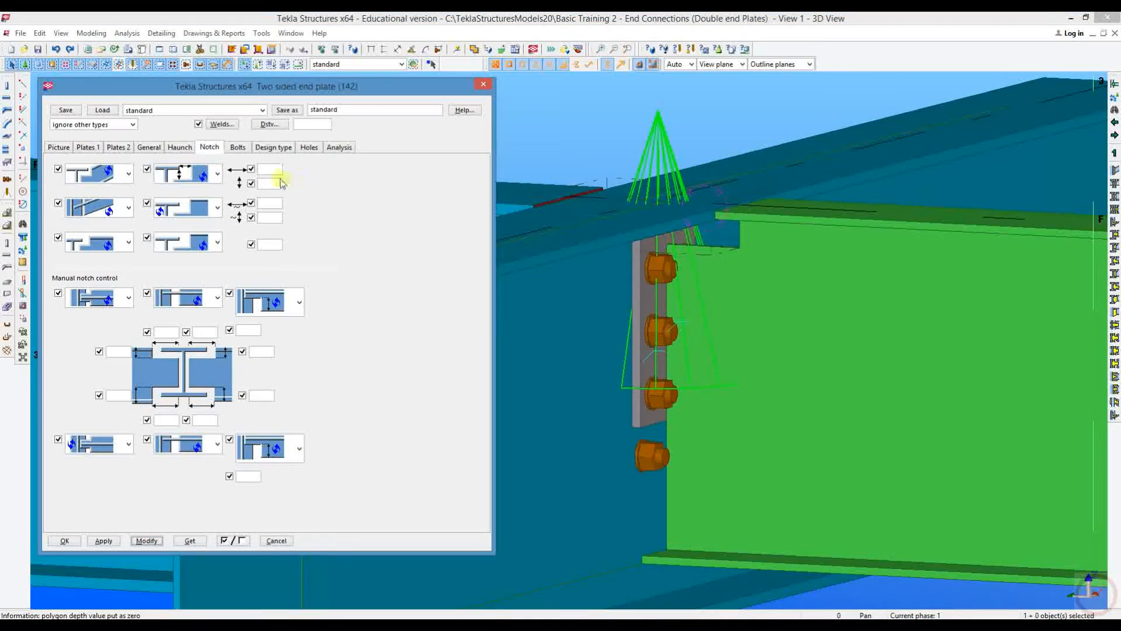
{"action": "left_click", "coordinate": [147, 111]}
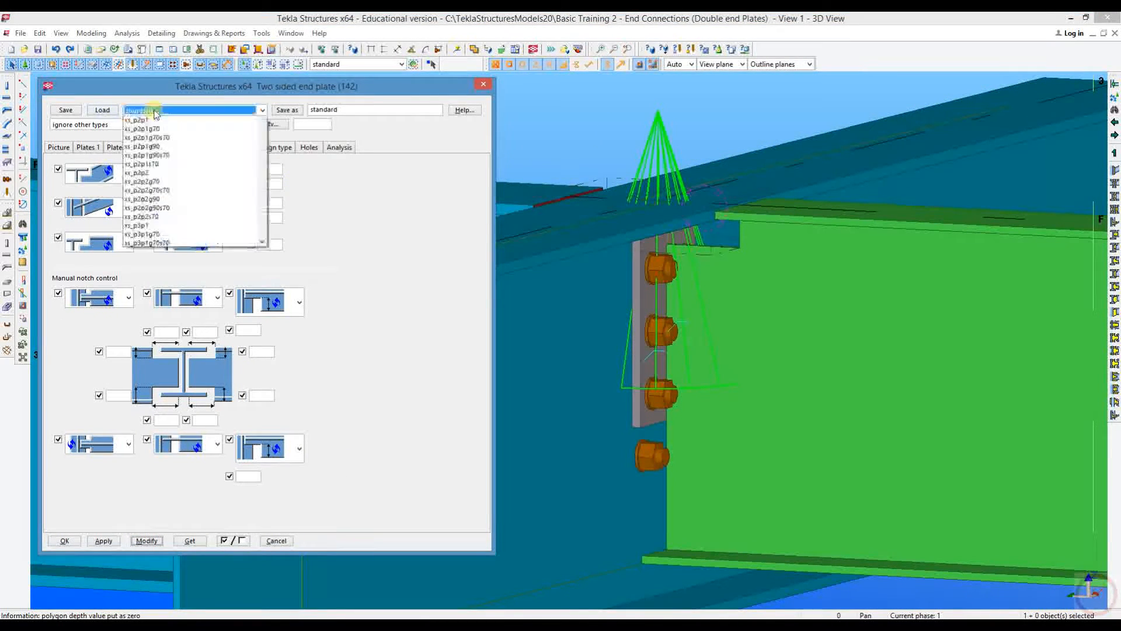
{"action": "left_click", "coordinate": [261, 111]}
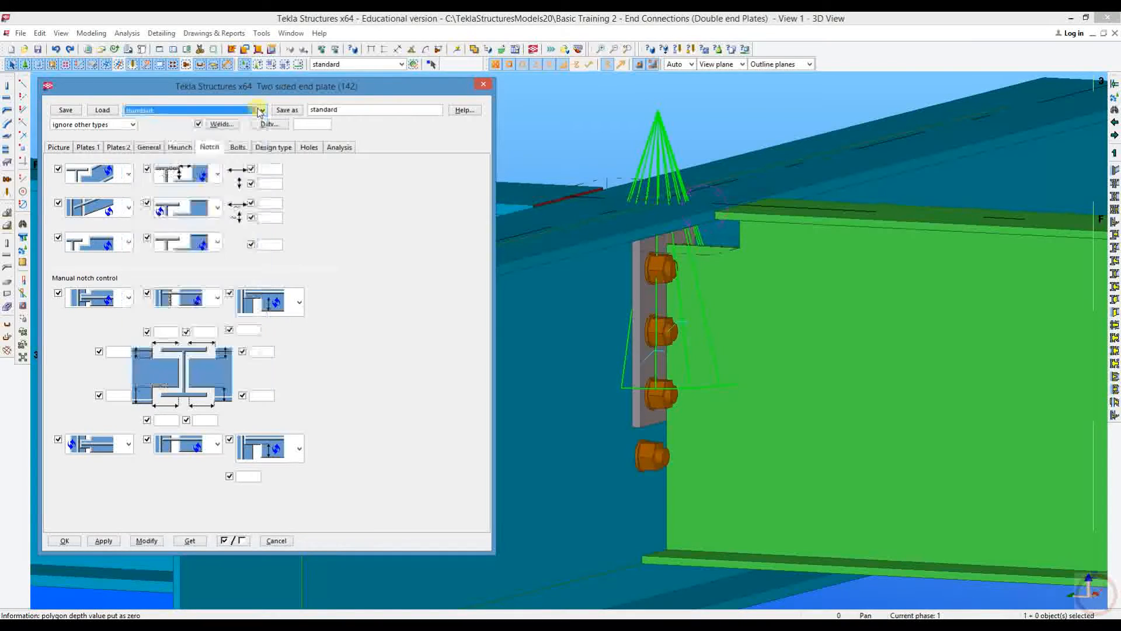
{"action": "left_click", "coordinate": [195, 243]}
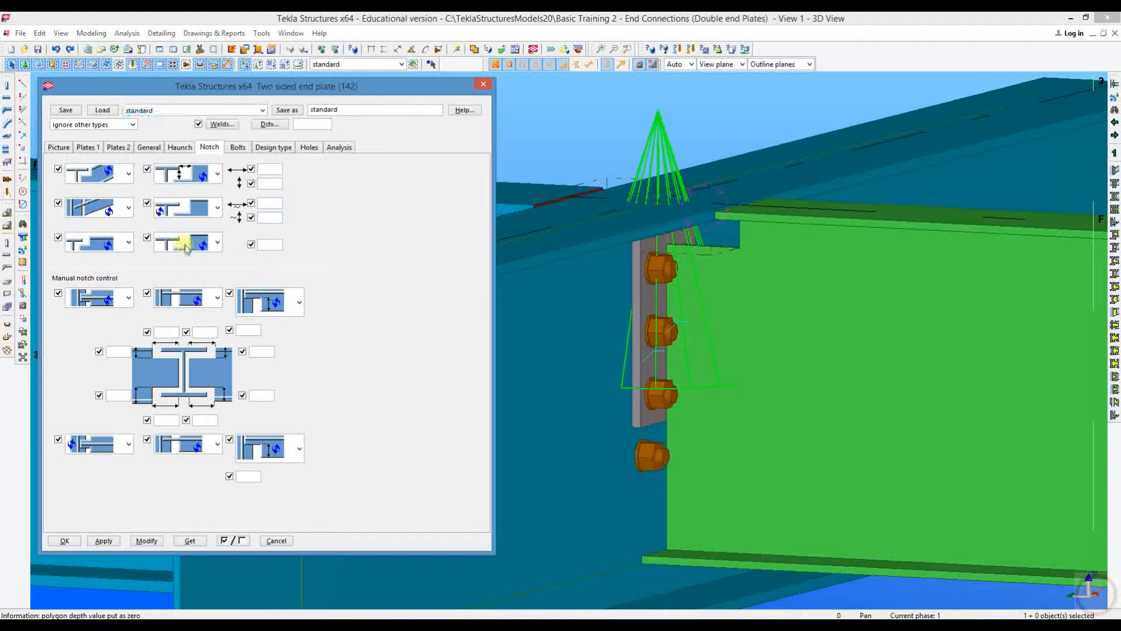
{"action": "left_click", "coordinate": [186, 322]}
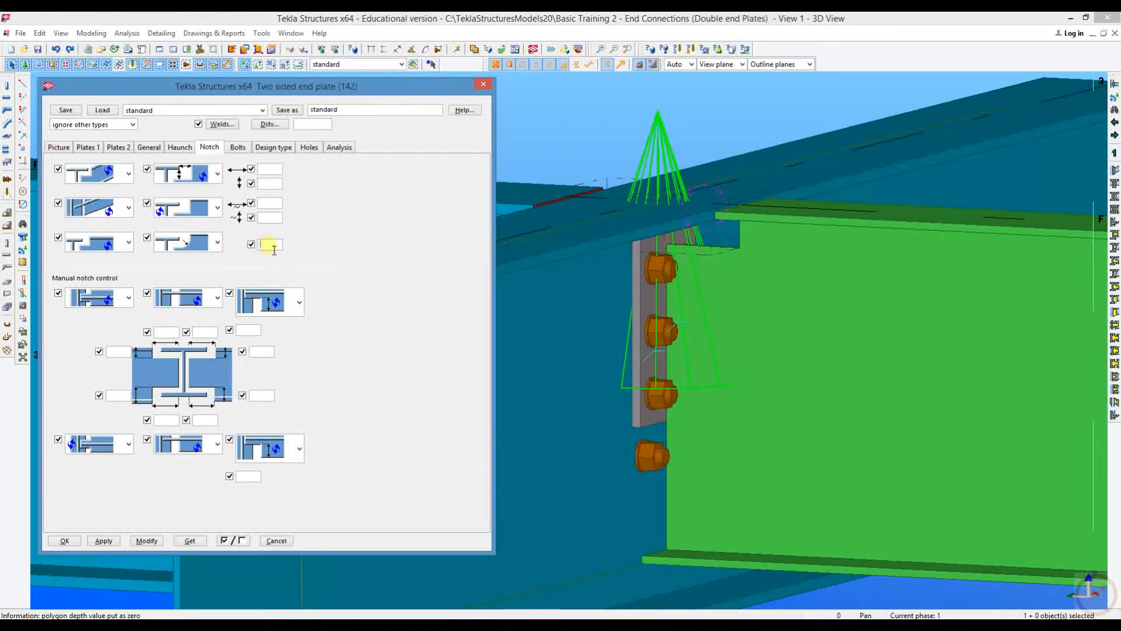
{"action": "left_click", "coordinate": [205, 111]}
{"action": "left_click", "coordinate": [175, 243]}
{"action": "left_click", "coordinate": [102, 112]}
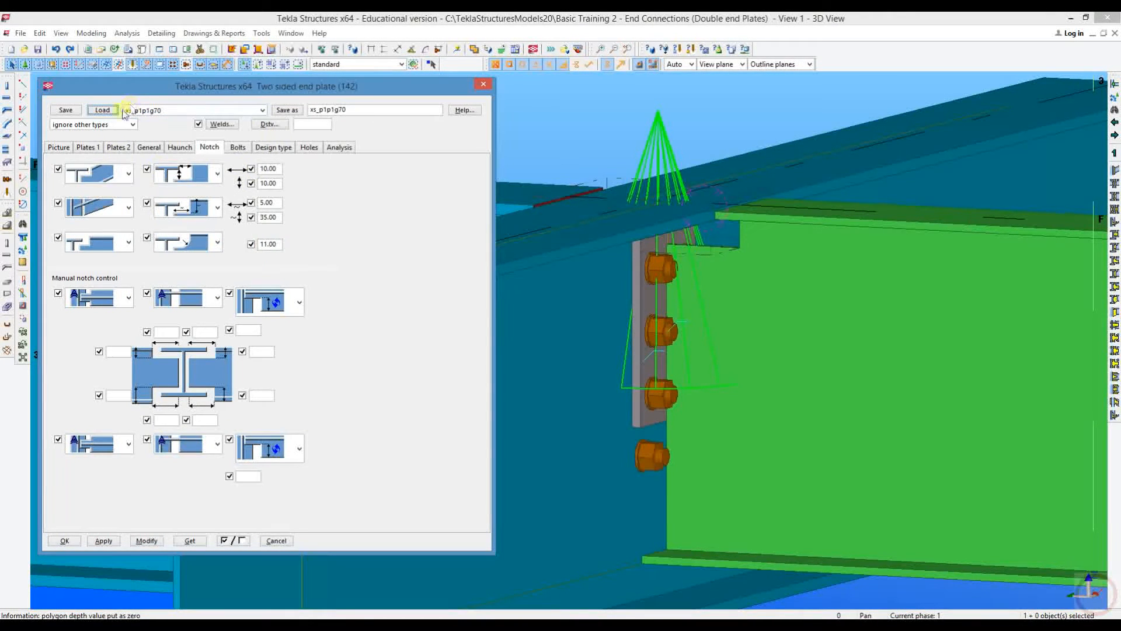
Step: Limit the modification to the notch dimension options with values 10, 10, 5, 35 and 11, and apply them to the connection
{"action": "left_click", "coordinate": [233, 541]}
{"action": "left_click", "coordinate": [236, 608]}
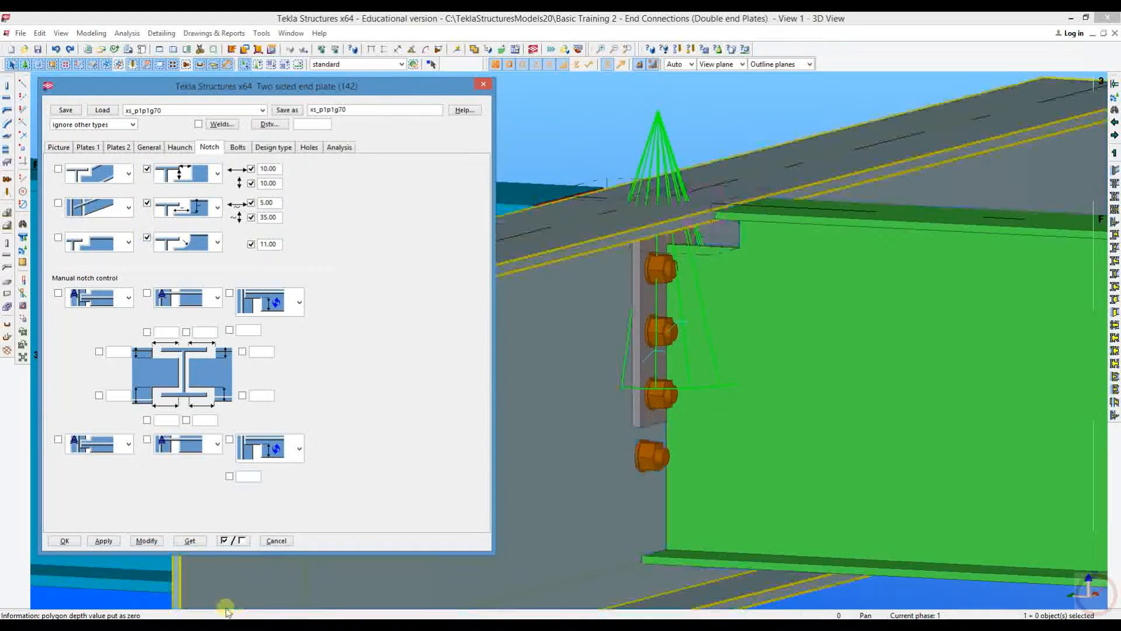
{"action": "left_click", "coordinate": [146, 540]}
{"action": "middle_click_drag", "start_coordinate": [786, 375], "coordinate": [776, 273]}
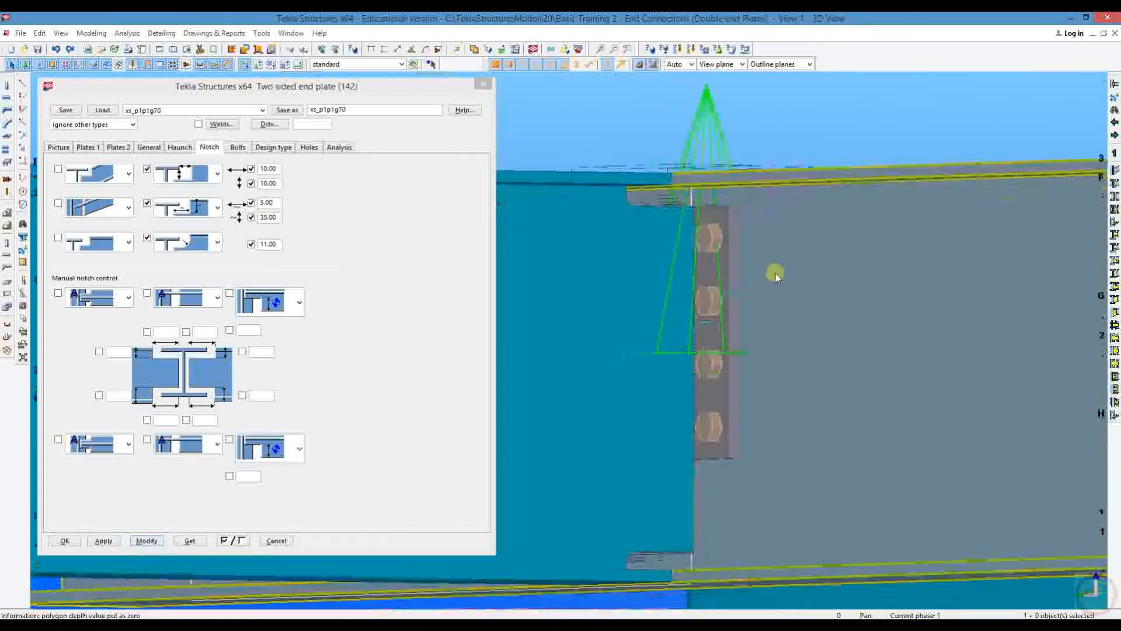
{"action": "middle_click_drag", "start_coordinate": [777, 350], "coordinate": [801, 328], "text": "ctrl"}
Step: Review the plate, hole and bolt settings of the loaded preset and browse the list of saved presets
{"action": "left_click", "coordinate": [58, 147]}
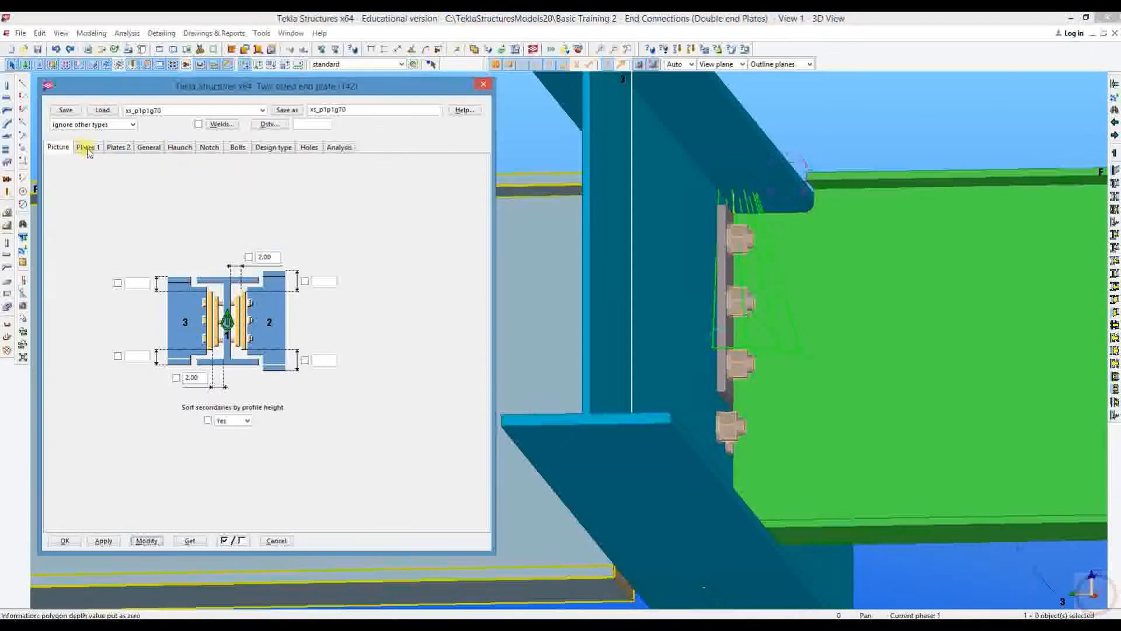
{"action": "left_click", "coordinate": [87, 147]}
{"action": "mouse_move", "coordinate": [137, 179]}
{"action": "left_mouse_down"}
{"action": "mouse_move", "coordinate": [119, 177]}
{"action": "mouse_move", "coordinate": [140, 179]}
{"action": "left_mouse_up"}
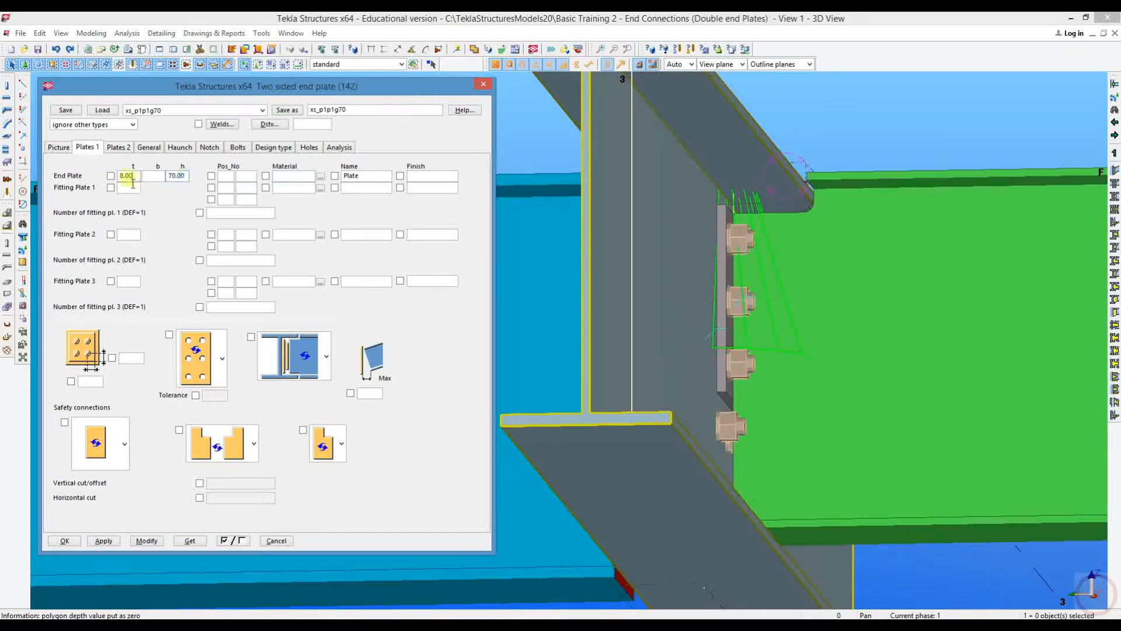
{"action": "left_click", "coordinate": [130, 150]}
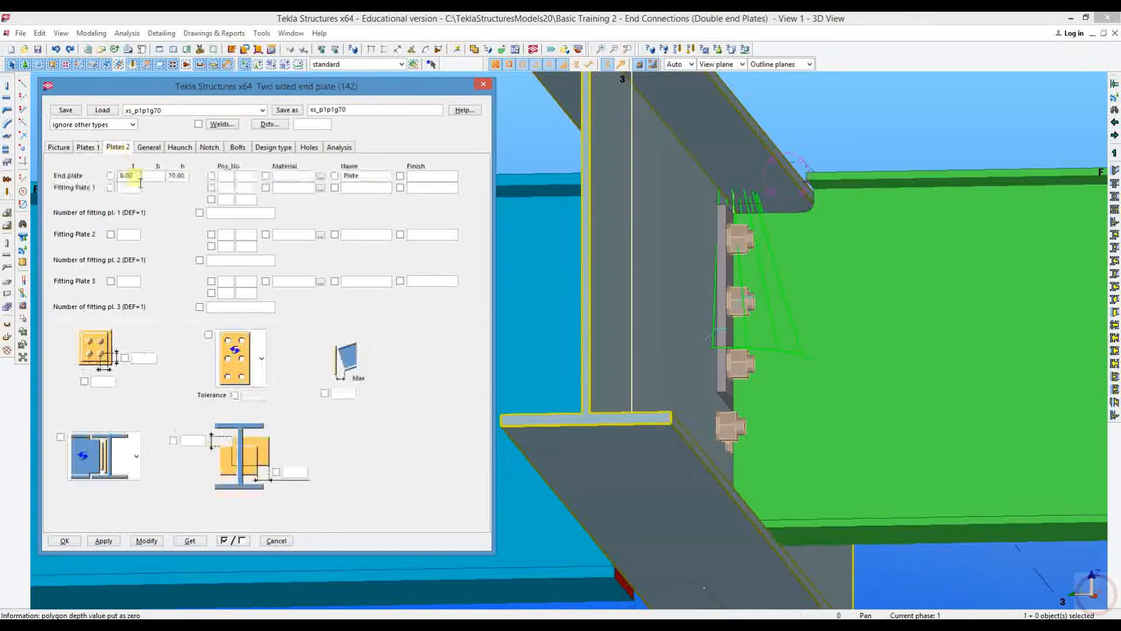
{"action": "left_click", "coordinate": [201, 110]}
{"action": "scroll", "coordinate": [209, 232], "scroll_direction": "down", "scroll_amount": 3}
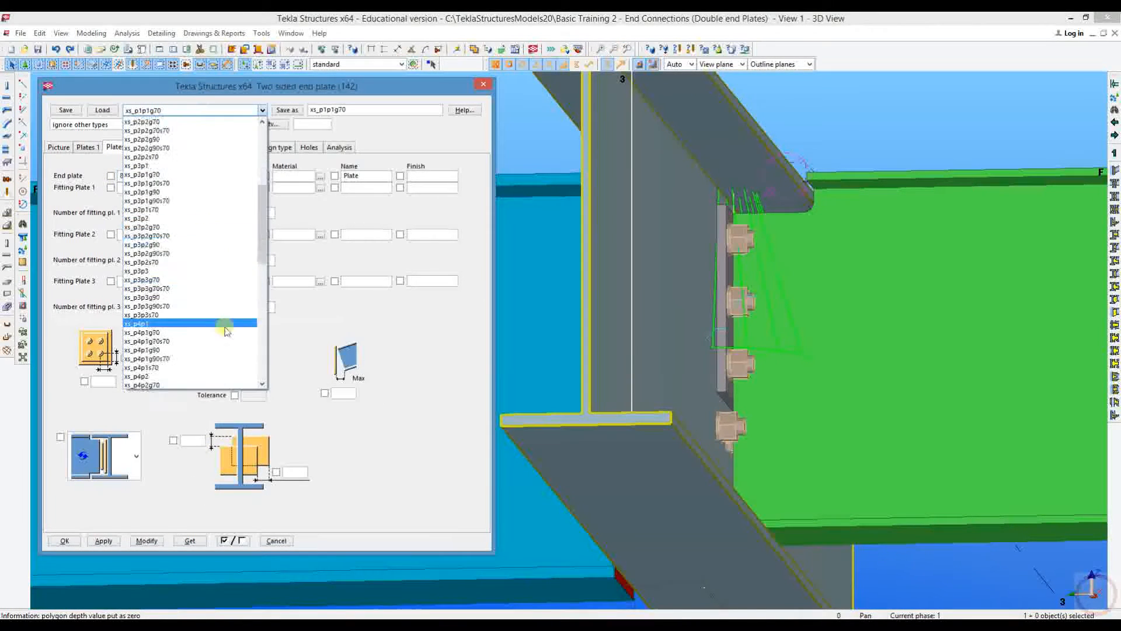
{"action": "left_click", "coordinate": [263, 110]}
{"action": "left_click", "coordinate": [309, 148]}
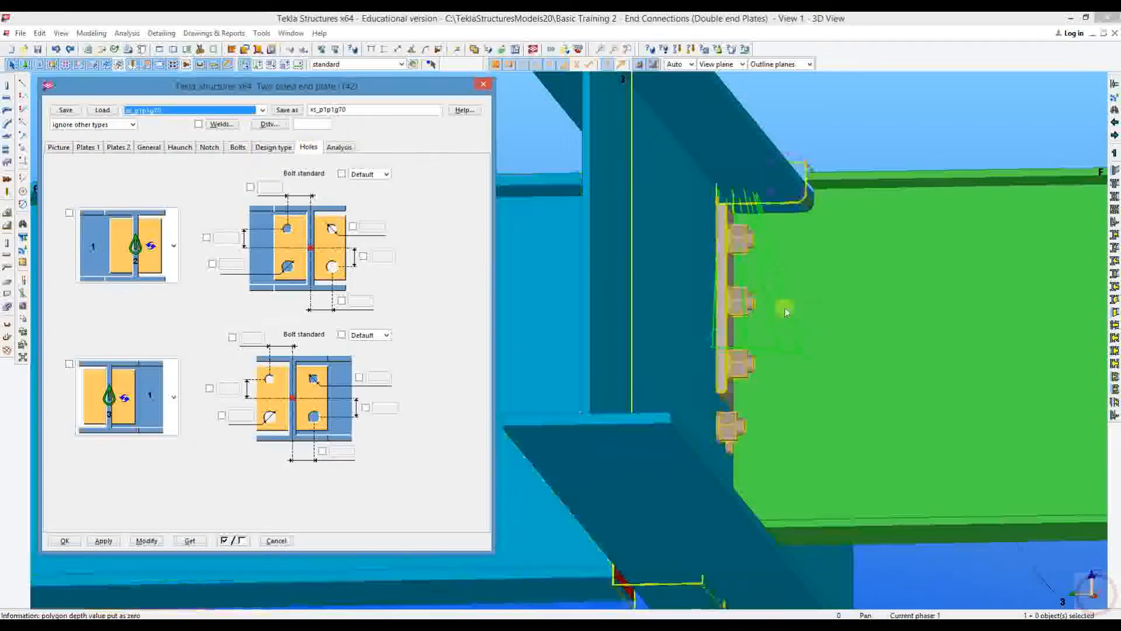
{"action": "left_click", "coordinate": [237, 147]}
Step: Select the gridline 3 end plate connection, retrieve its current settings into the dialog, and review its plate and bolt values
{"action": "left_click", "coordinate": [559, 166]}
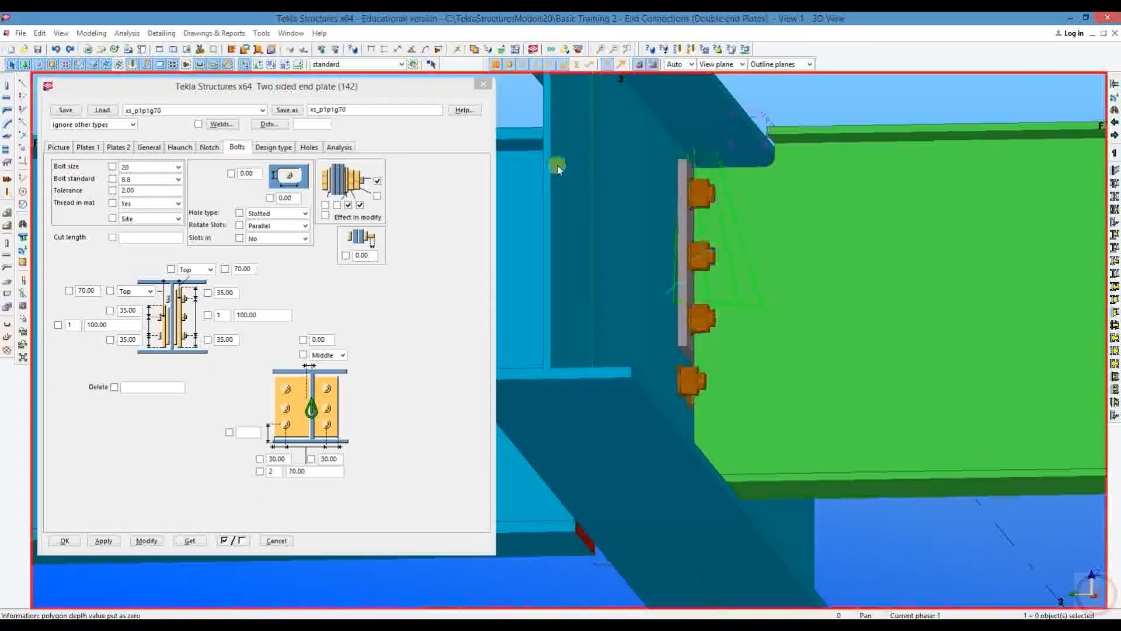
{"action": "middle_click_drag", "start_coordinate": [831, 313], "coordinate": [813, 273], "text": "ctrl"}
{"action": "scroll", "coordinate": [780, 359], "scroll_direction": "down", "scroll_amount": 2}
{"action": "double_click", "coordinate": [730, 100]}
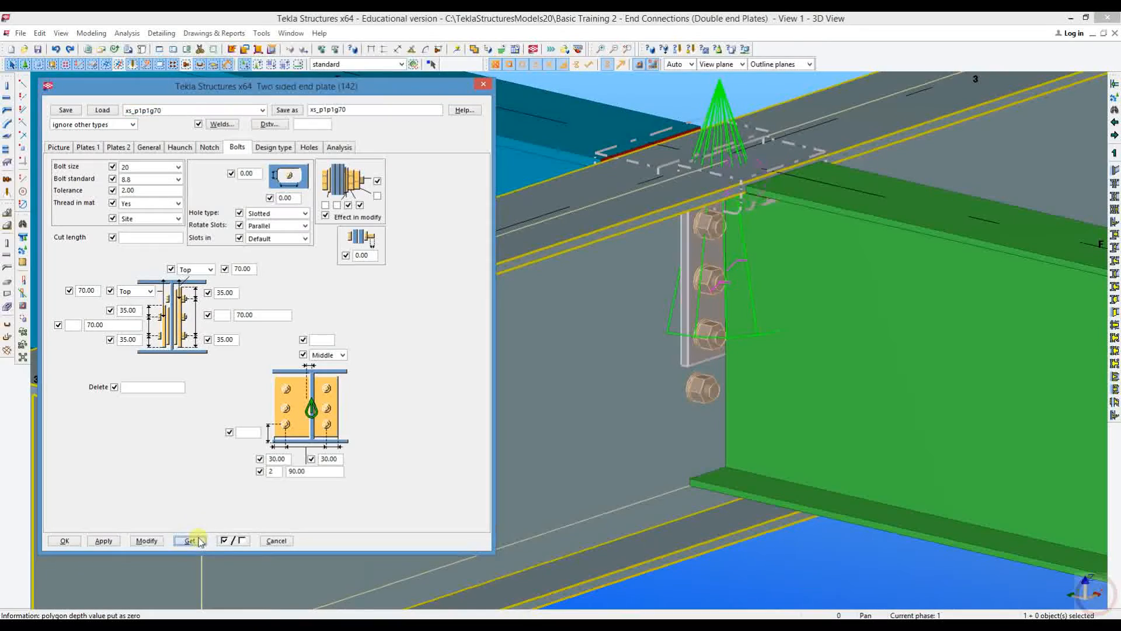
{"action": "left_click", "coordinate": [97, 148]}
{"action": "left_click", "coordinate": [118, 147]}
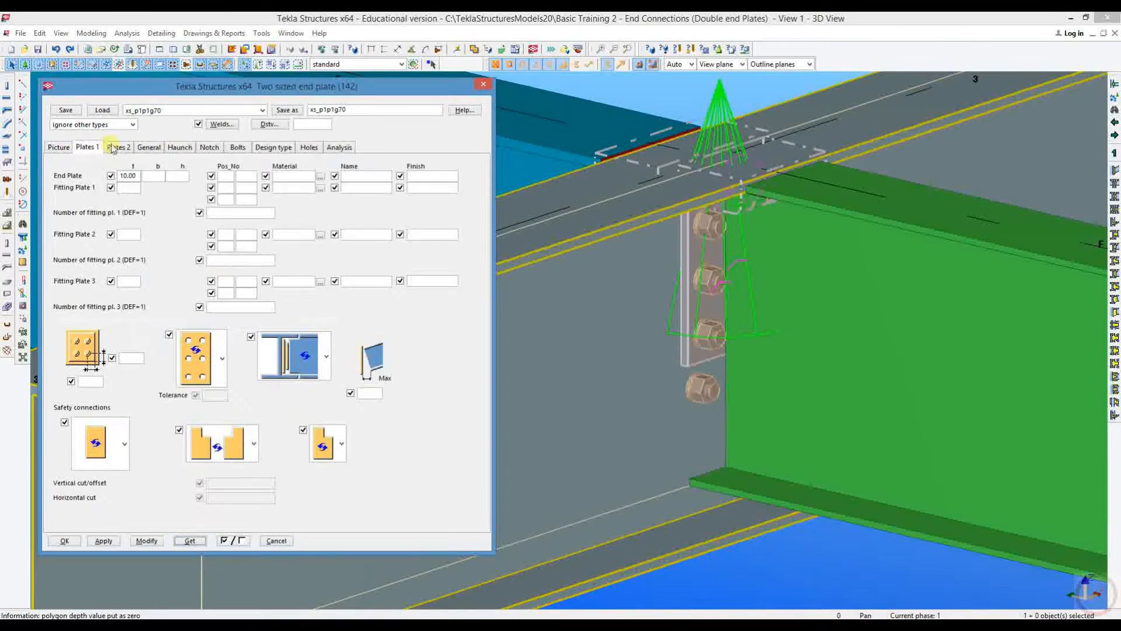
{"action": "left_click", "coordinate": [239, 147]}
{"action": "scroll", "coordinate": [753, 356], "scroll_direction": "down", "scroll_amount": 3}
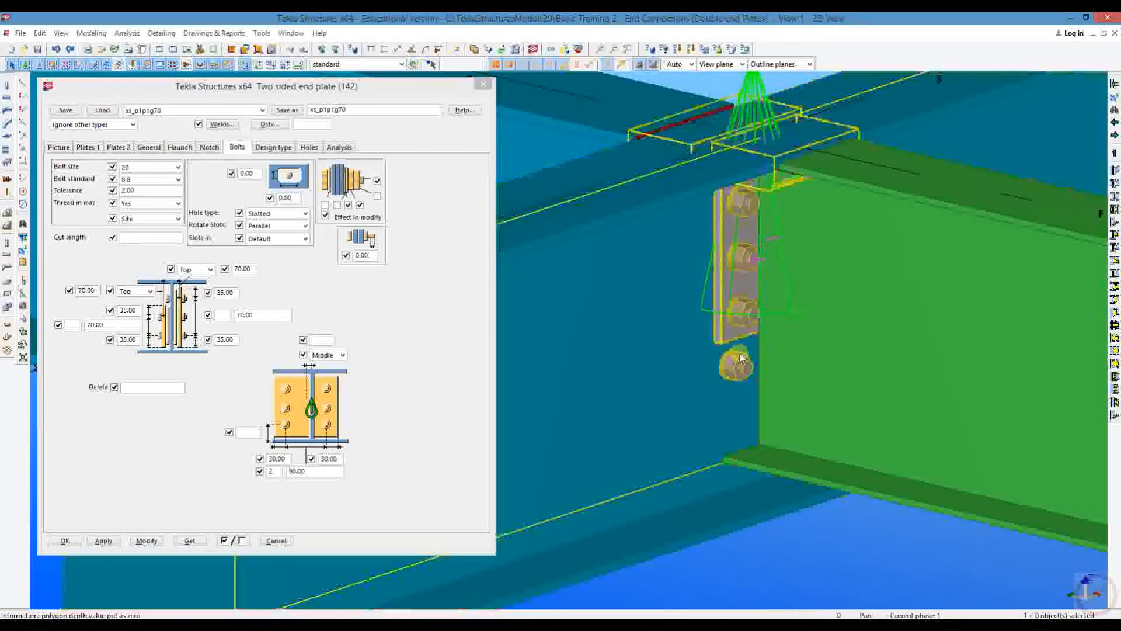
Step: Check the profile of the blue gridline F beam in its beam properties
{"action": "middle_click_drag", "start_coordinate": [773, 363], "coordinate": [678, 332], "text": "ctrl"}
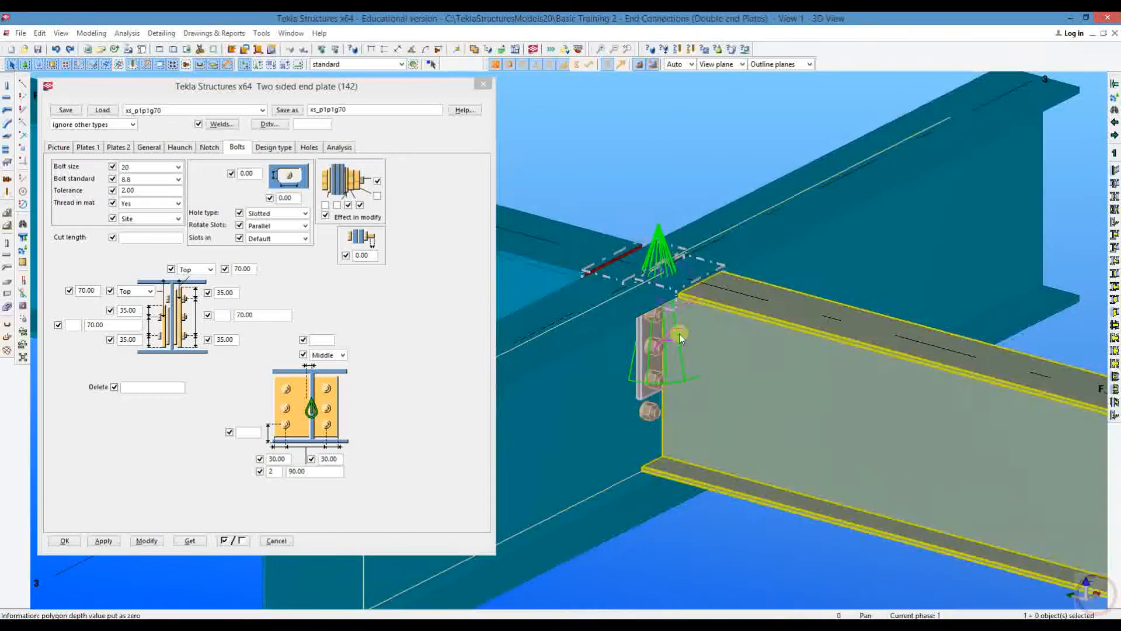
{"action": "double_click", "coordinate": [554, 258]}
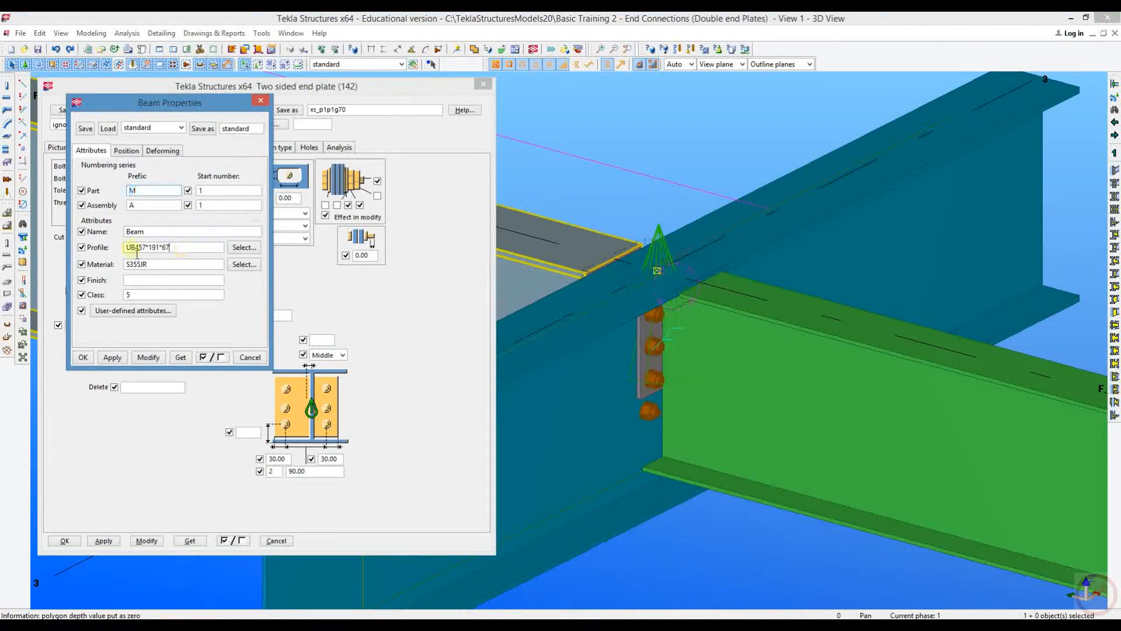
{"action": "left_click", "coordinate": [261, 100]}
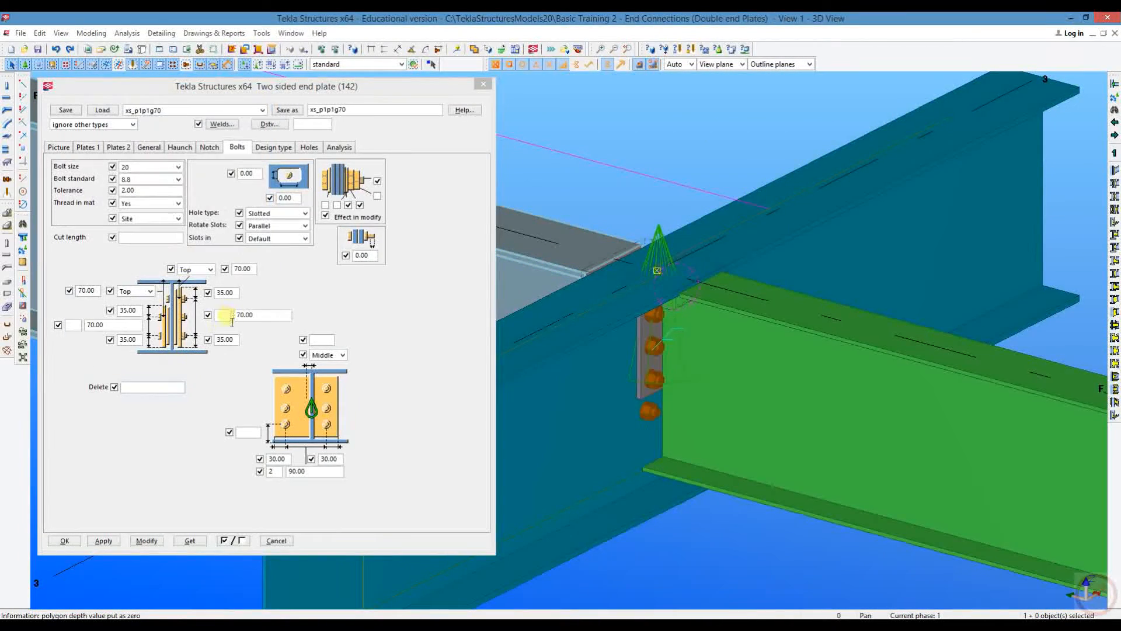
Step: Set the number of vertical bolts to 5 on the green beam's side and apply it to the selected connection
{"action": "left_click", "coordinate": [232, 320]}
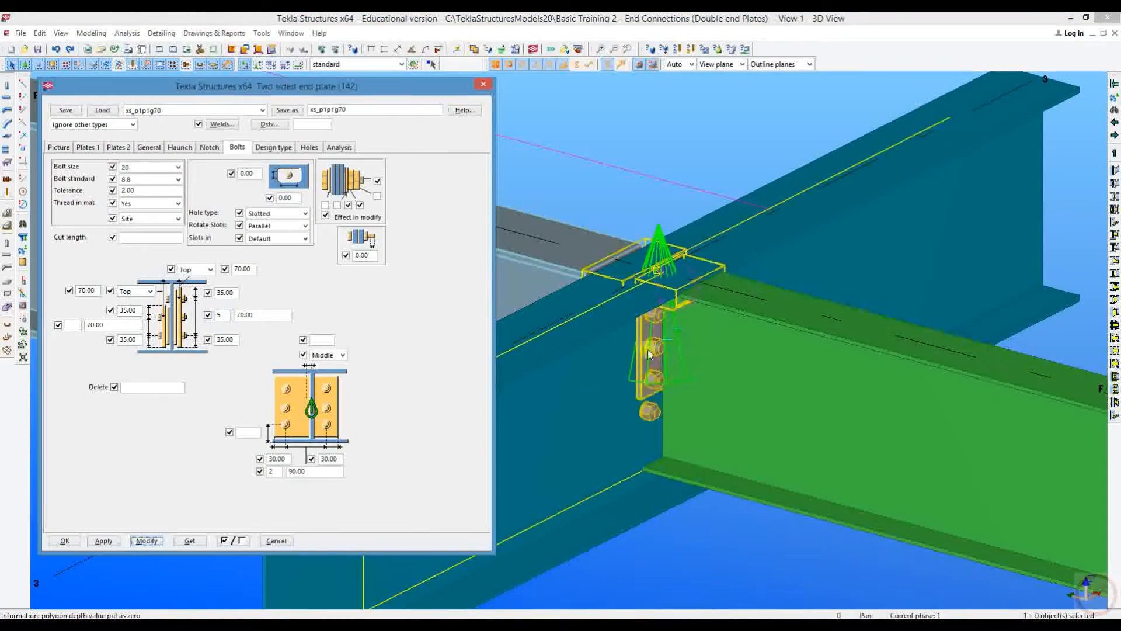
{"action": "left_click", "coordinate": [659, 260]}
{"action": "left_click", "coordinate": [146, 541]}
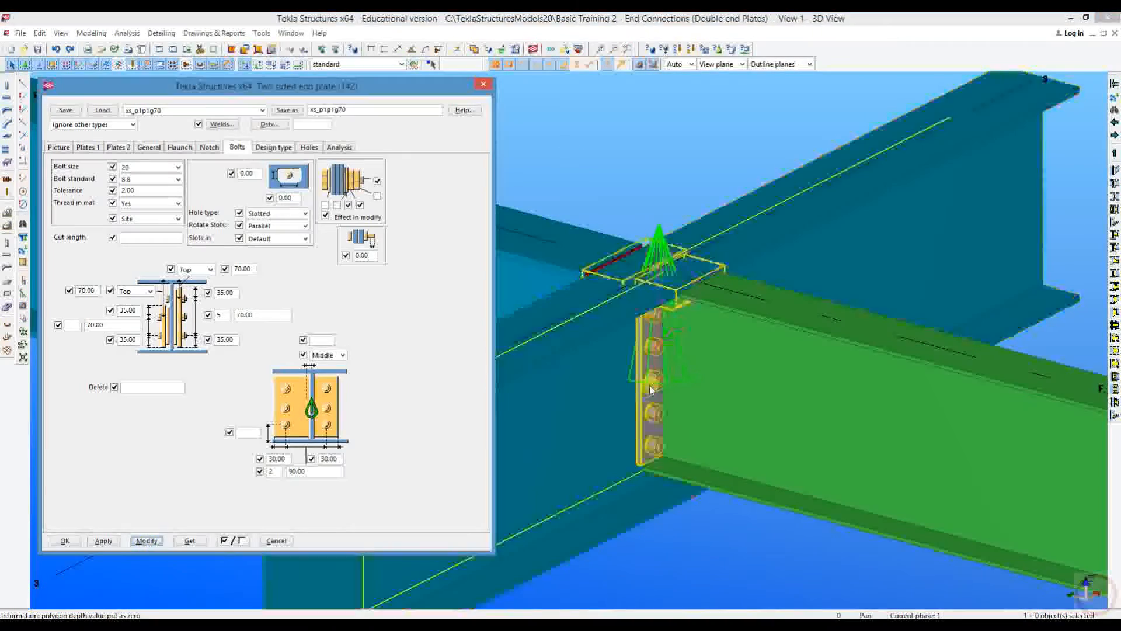
Step: Check the profile of the green gridline F beam in its beam properties
{"action": "middle_click_drag", "start_coordinate": [678, 349], "coordinate": [613, 365], "text": "ctrl"}
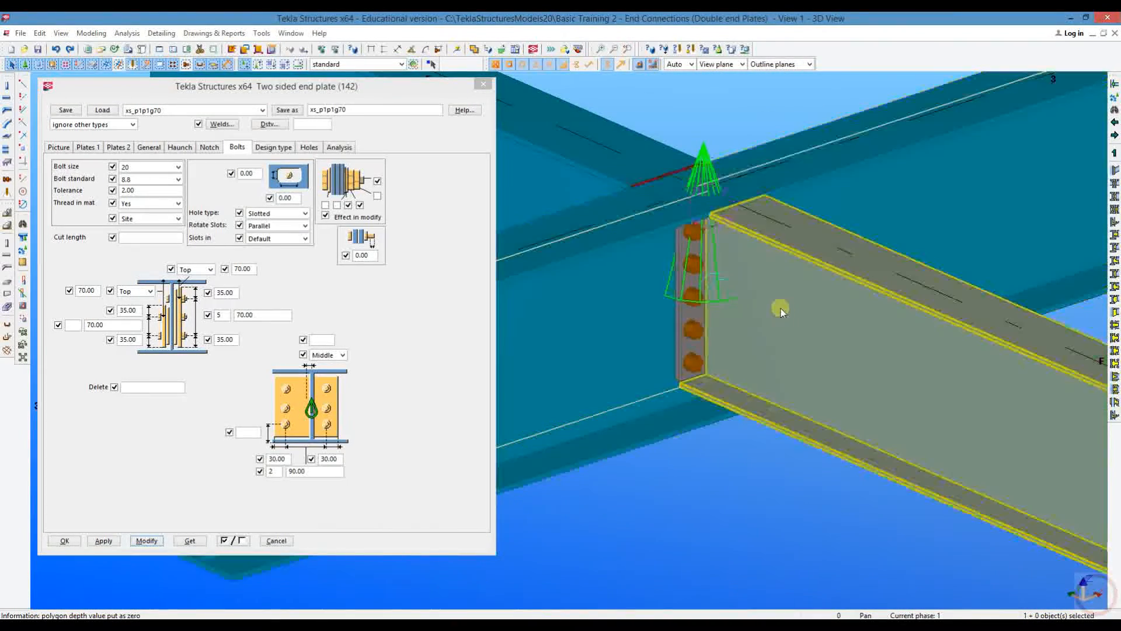
{"action": "double_click", "coordinate": [782, 307]}
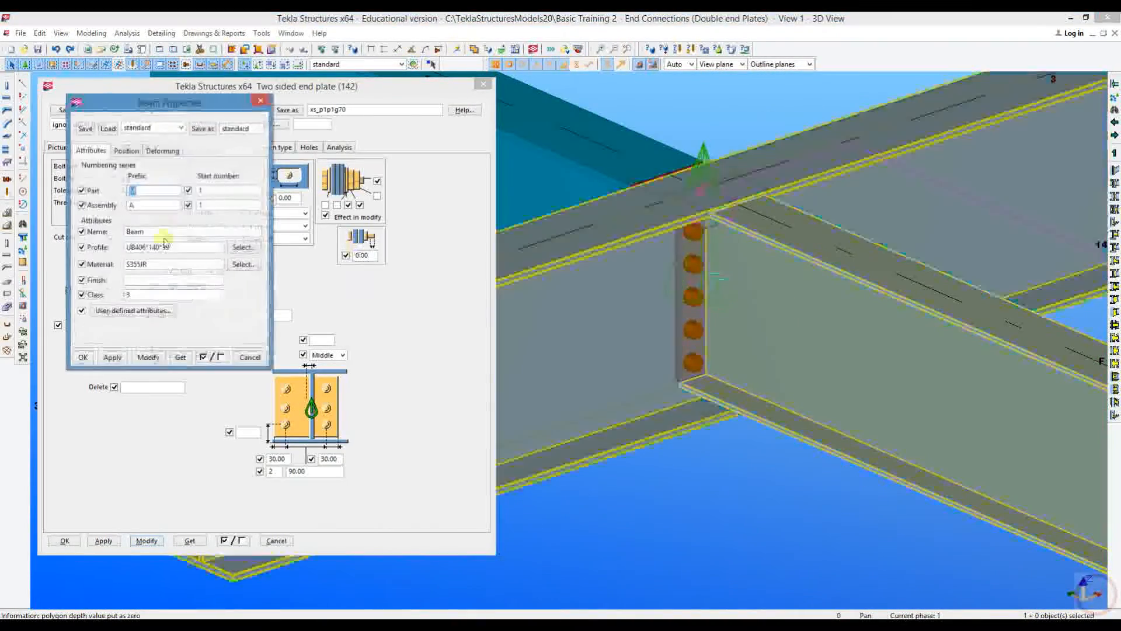
{"action": "left_click", "coordinate": [261, 104]}
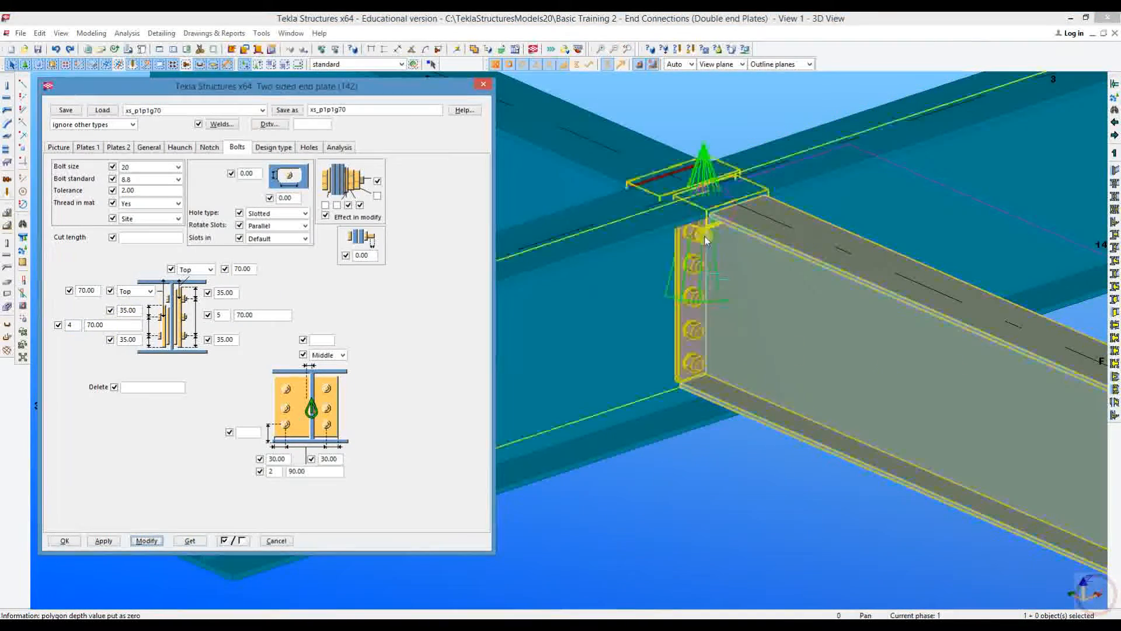
Step: Set the number of vertical bolts to 4 on the blue beam's side and apply it to the selected connection
{"action": "left_click", "coordinate": [710, 227]}
{"action": "left_click", "coordinate": [146, 541]}
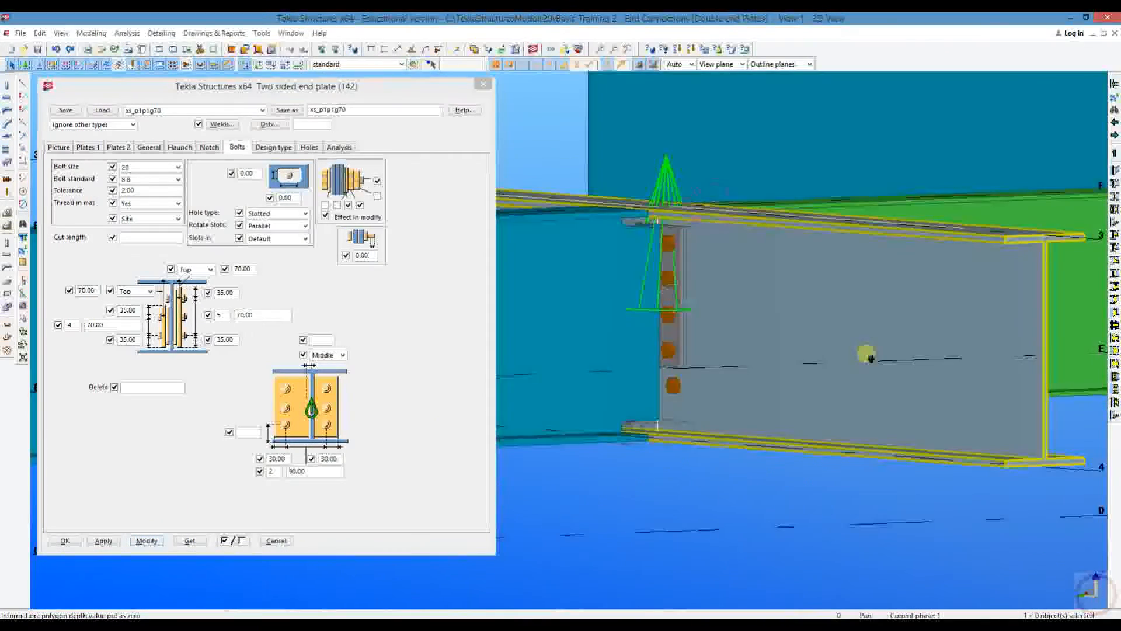
{"action": "middle_click_drag", "start_coordinate": [867, 355], "coordinate": [633, 339], "text": "ctrl"}
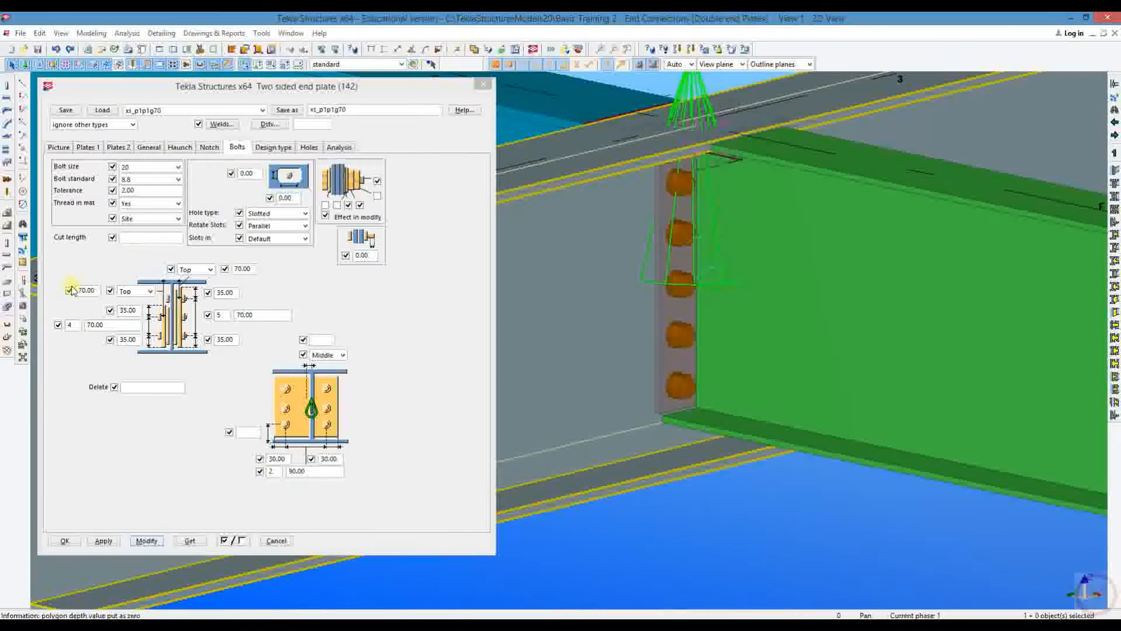
Step: Set the vertical bolt count to 5 on the blue beam's side and 4 on the green beam's side, and apply both to the connection
{"action": "left_click", "coordinate": [77, 328]}
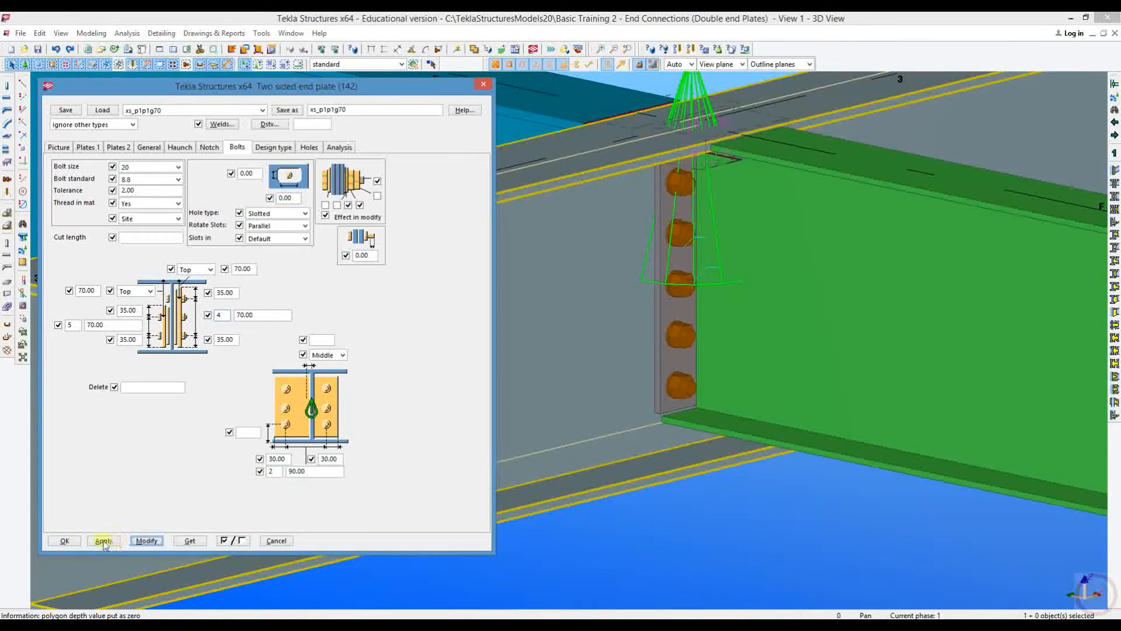
{"action": "left_click", "coordinate": [817, 577]}
{"action": "scroll", "coordinate": [740, 521], "scroll_direction": "down", "scroll_amount": 2}
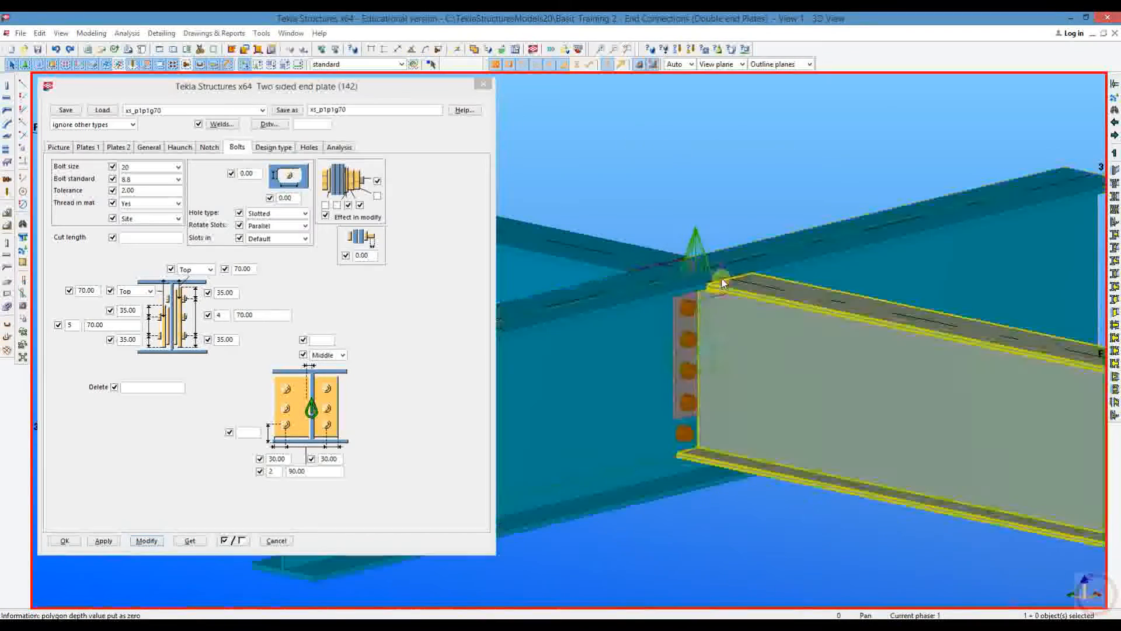
{"action": "scroll", "coordinate": [723, 283], "scroll_direction": "up", "scroll_amount": 4}
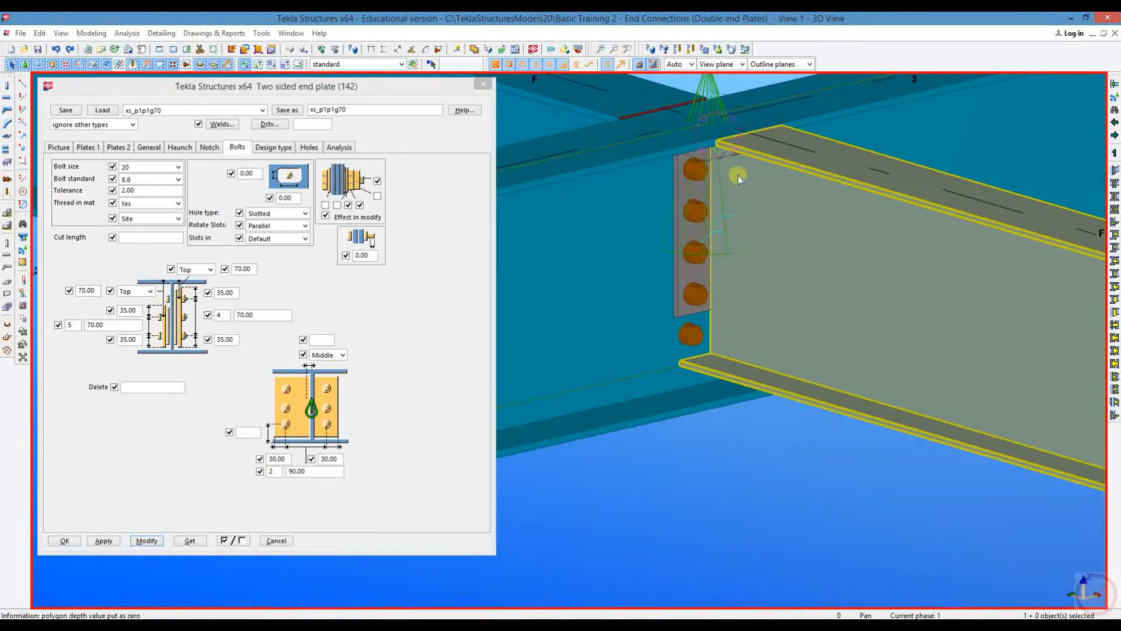
{"action": "middle_click_drag", "start_coordinate": [738, 181], "coordinate": [739, 221]}
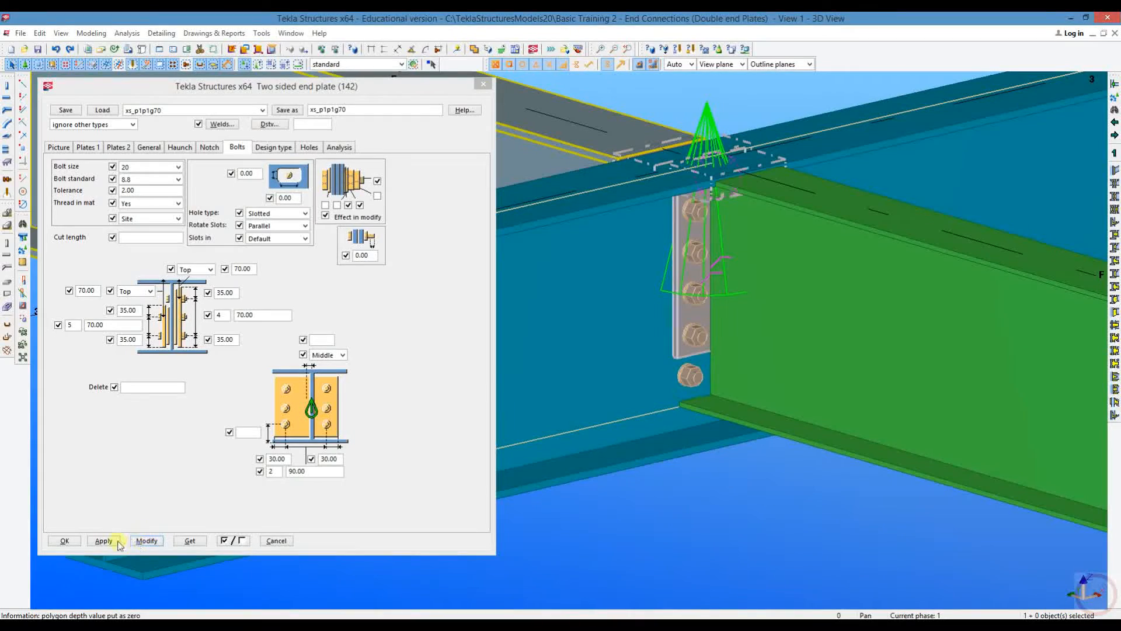
{"action": "left_click", "coordinate": [139, 541]}
{"action": "mouse_move", "coordinate": [728, 422]}
{"action": "middle_mouse_down", "text": "ctrl"}
{"action": "mouse_move", "coordinate": [734, 369]}
{"action": "mouse_move", "coordinate": [921, 353]}
{"action": "mouse_move", "coordinate": [724, 401]}
{"action": "middle_mouse_up", "text": "ctrl"}
{"action": "scroll", "coordinate": [690, 372], "scroll_direction": "down", "scroll_amount": 3}
{"action": "left_click", "coordinate": [109, 544]}
Step: Examine the remaining beam junctions in the model, including the green gridline 2 beam with its blue and red secondary beams
{"action": "scroll", "coordinate": [745, 482], "scroll_direction": "down", "scroll_amount": 3}
{"action": "middle_click_drag", "start_coordinate": [745, 446], "coordinate": [822, 483], "text": "ctrl"}
{"action": "middle_click_drag", "start_coordinate": [822, 484], "coordinate": [760, 450]}
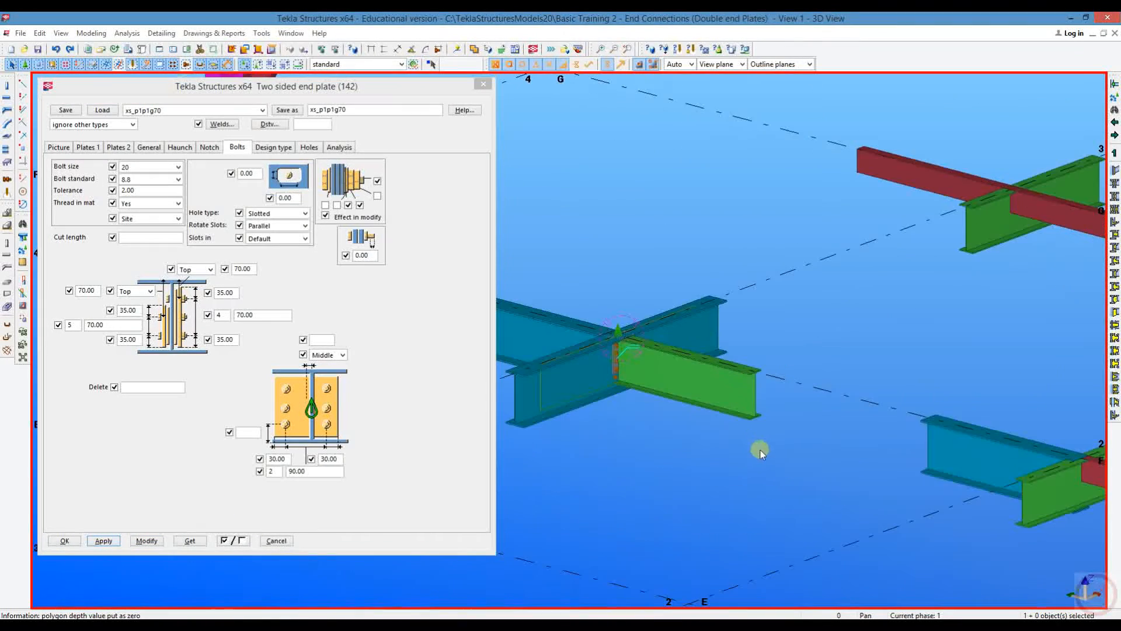
{"action": "scroll", "coordinate": [760, 453], "scroll_direction": "down", "scroll_amount": 2}
{"action": "scroll", "coordinate": [738, 393], "scroll_direction": "up", "scroll_amount": 6}
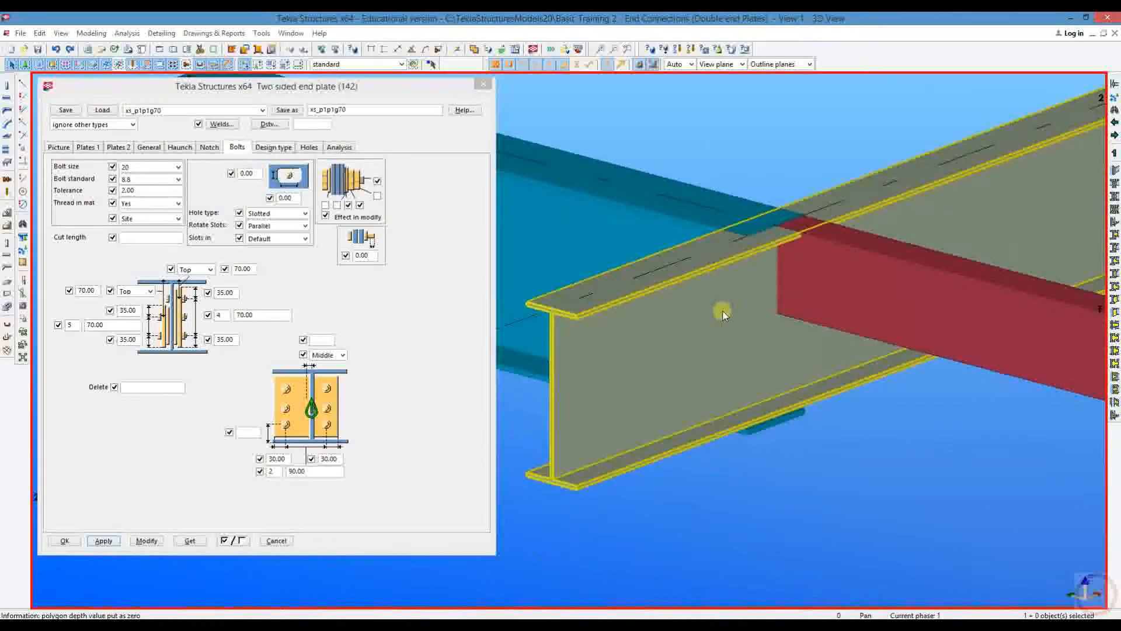
{"action": "right_click", "coordinate": [723, 147]}
{"action": "left_click", "coordinate": [739, 150]}
{"action": "scroll", "coordinate": [750, 409], "scroll_direction": "down", "scroll_amount": 6}
{"action": "scroll", "coordinate": [832, 380], "scroll_direction": "up", "scroll_amount": 6}
{"action": "scroll", "coordinate": [742, 350], "scroll_direction": "down", "scroll_amount": 6}
{"action": "middle_click_drag", "start_coordinate": [621, 244], "coordinate": [987, 357]}
{"action": "middle_click_drag", "start_coordinate": [593, 293], "coordinate": [835, 298]}
{"action": "scroll", "coordinate": [824, 285], "scroll_direction": "down", "scroll_amount": 5}
{"action": "middle_click_drag", "start_coordinate": [896, 325], "coordinate": [646, 325], "text": "ctrl"}
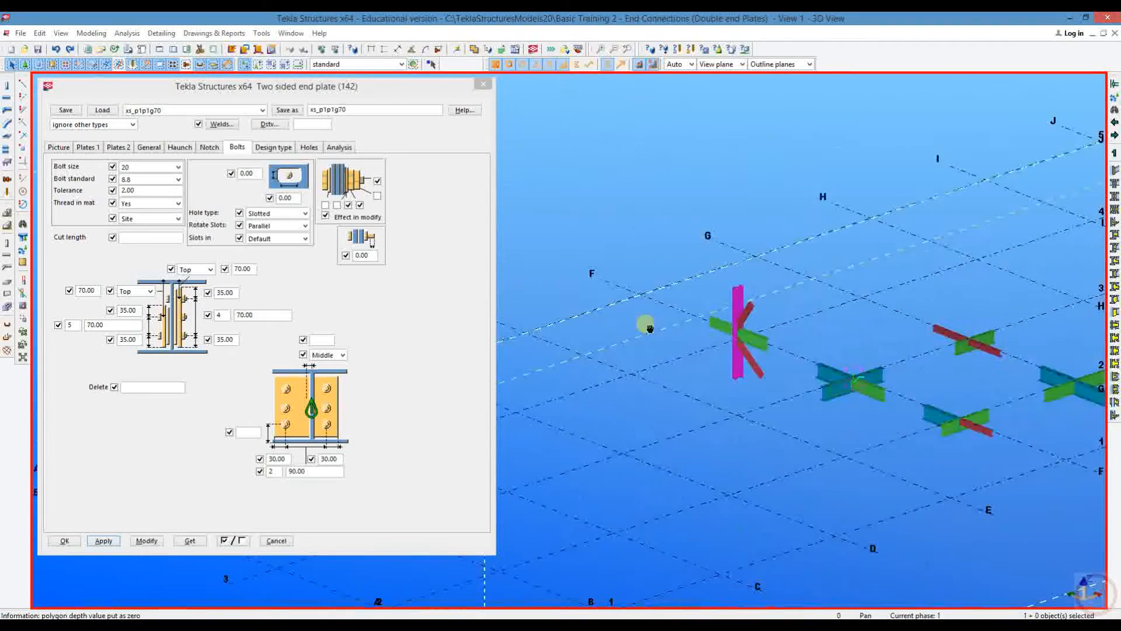
{"action": "scroll", "coordinate": [959, 408], "scroll_direction": "up", "scroll_amount": 5}
{"action": "scroll", "coordinate": [906, 491], "scroll_direction": "up", "scroll_amount": 4}
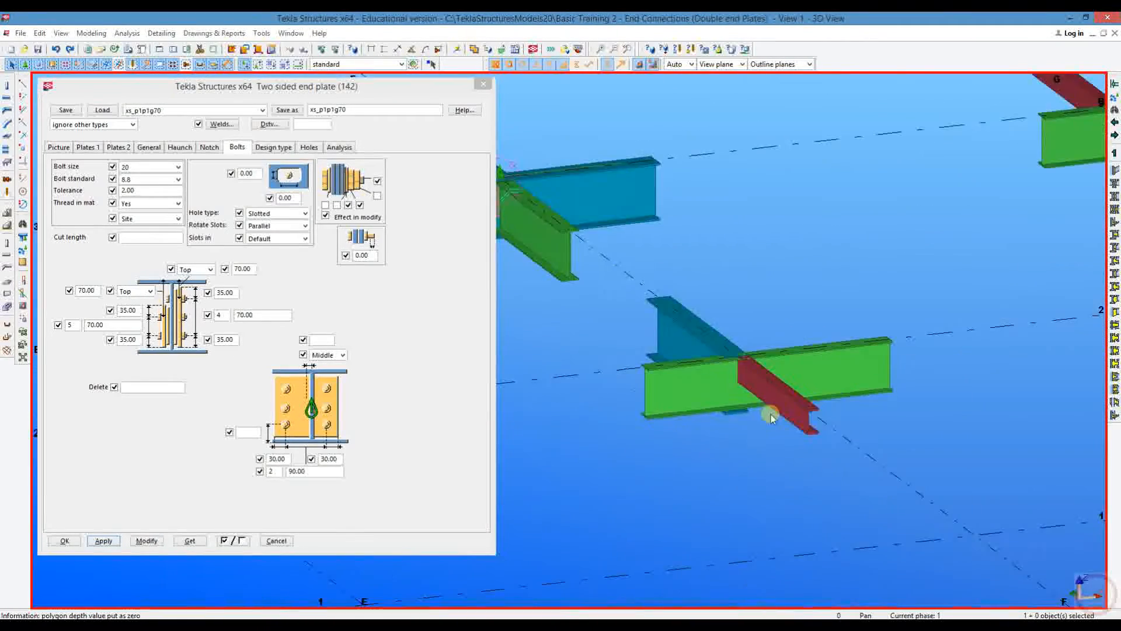
Step: Check the profile of the red channel beam framing into the green gridline 2 beam in its beam properties
{"action": "scroll", "coordinate": [771, 417], "scroll_direction": "up", "scroll_amount": 5}
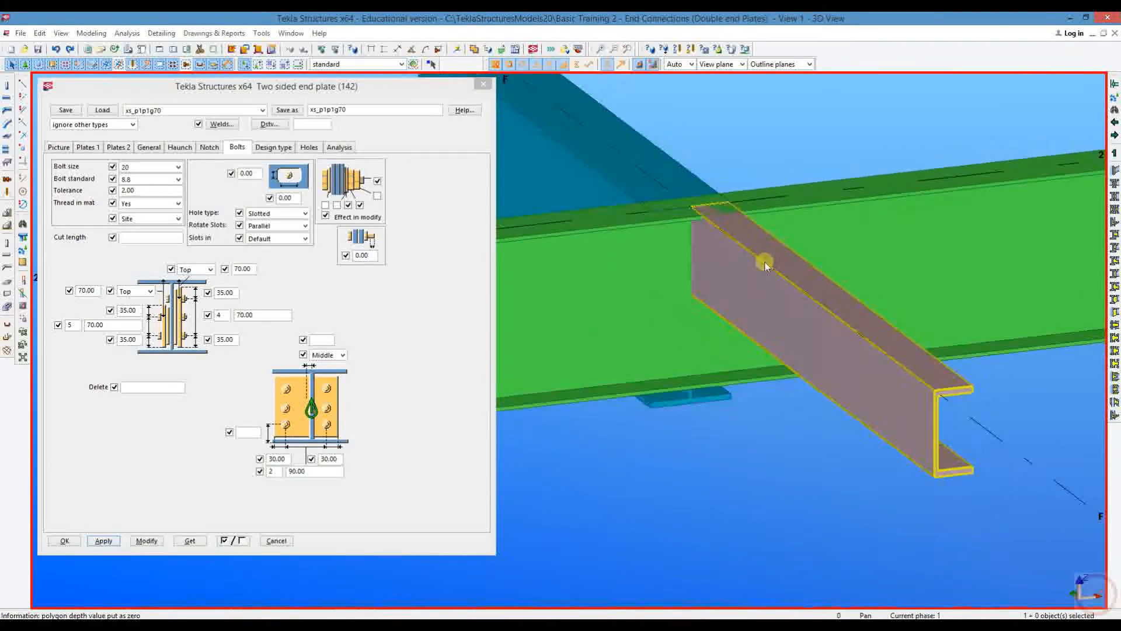
{"action": "scroll", "coordinate": [765, 266], "scroll_direction": "down", "scroll_amount": 3}
{"action": "middle_click_drag", "start_coordinate": [696, 227], "coordinate": [841, 339], "text": "ctrl"}
{"action": "double_click", "coordinate": [836, 344]}
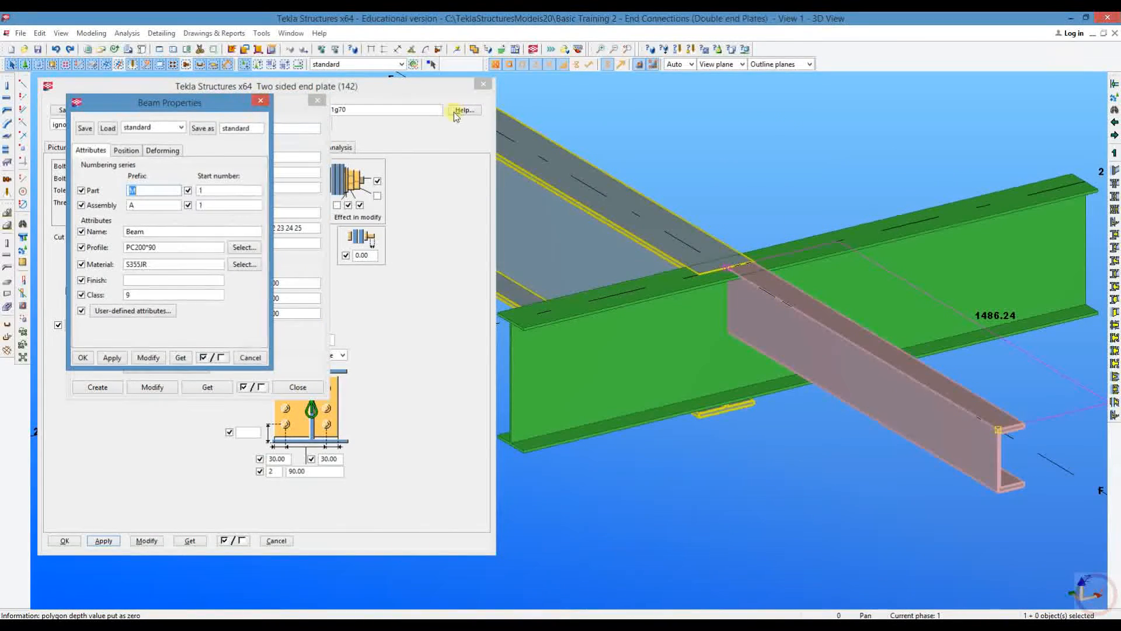
{"action": "left_click", "coordinate": [260, 100]}
{"action": "left_click", "coordinate": [659, 138]}
{"action": "left_click", "coordinate": [317, 101]}
{"action": "right_click", "coordinate": [678, 108]}
{"action": "left_click", "coordinate": [716, 115]}
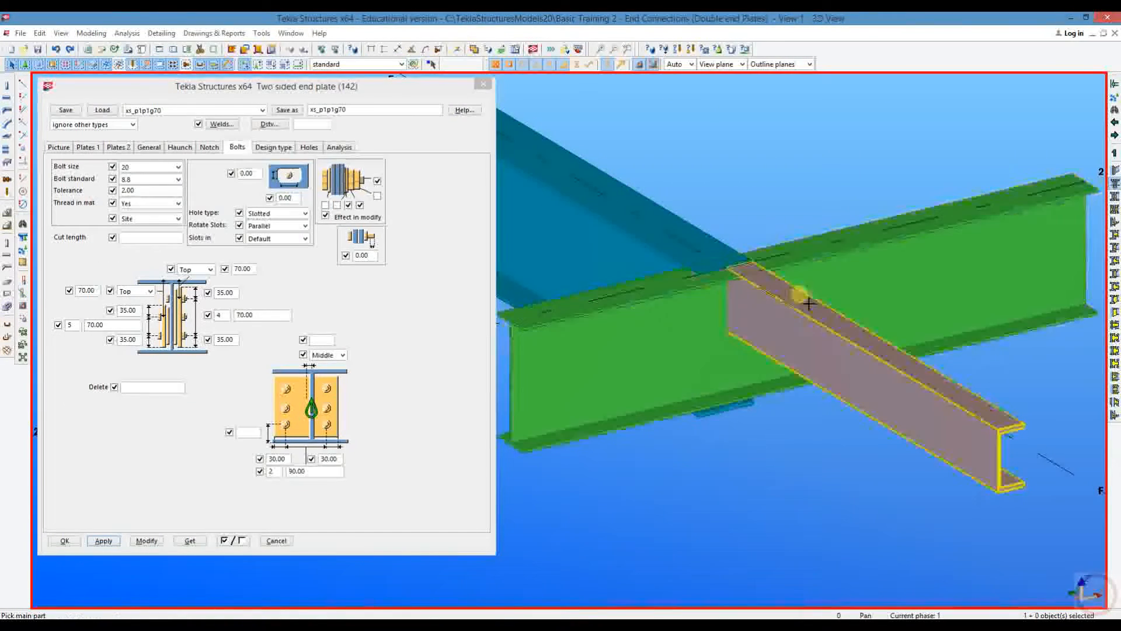
Step: Create a two sided end plate (142) connection with the green gridline 2 beam as main part and the blue and red beams as secondaries
{"action": "left_click", "coordinate": [1079, 188]}
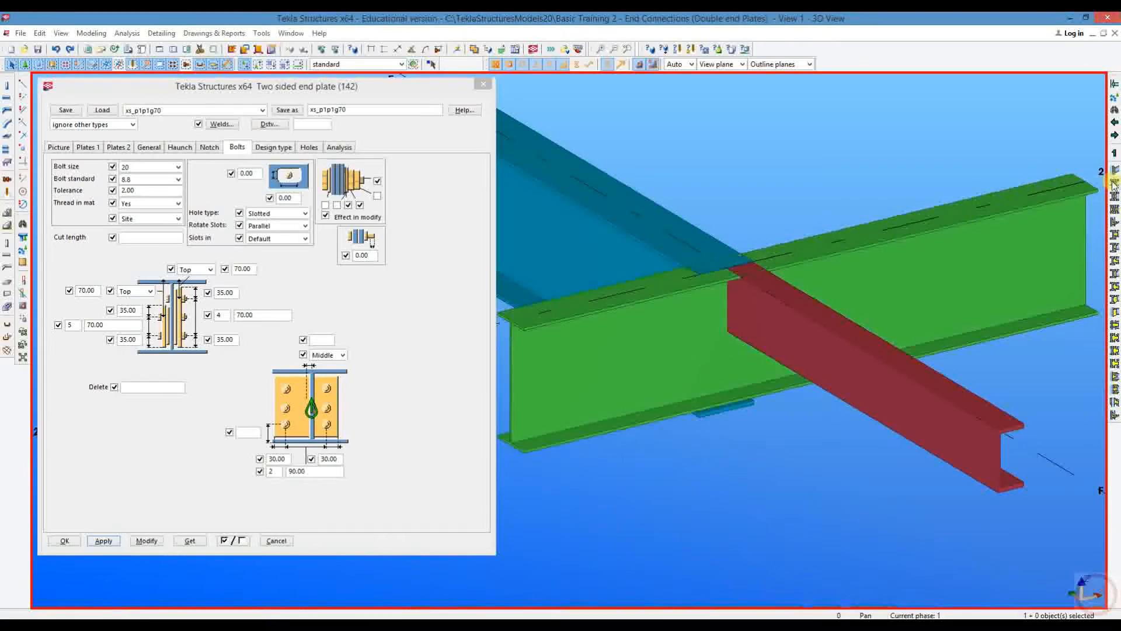
{"action": "left_click", "coordinate": [782, 332]}
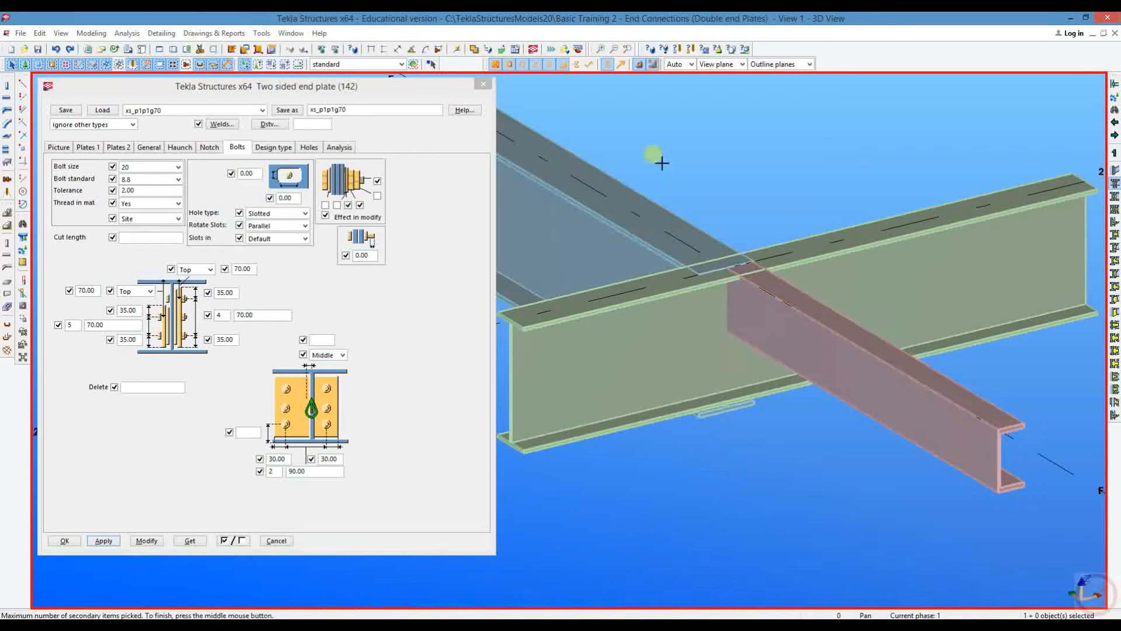
{"action": "middle_click", "coordinate": [653, 157]}
{"action": "key", "text": "Escape"}
{"action": "scroll", "coordinate": [724, 261], "scroll_direction": "up", "scroll_amount": 2}
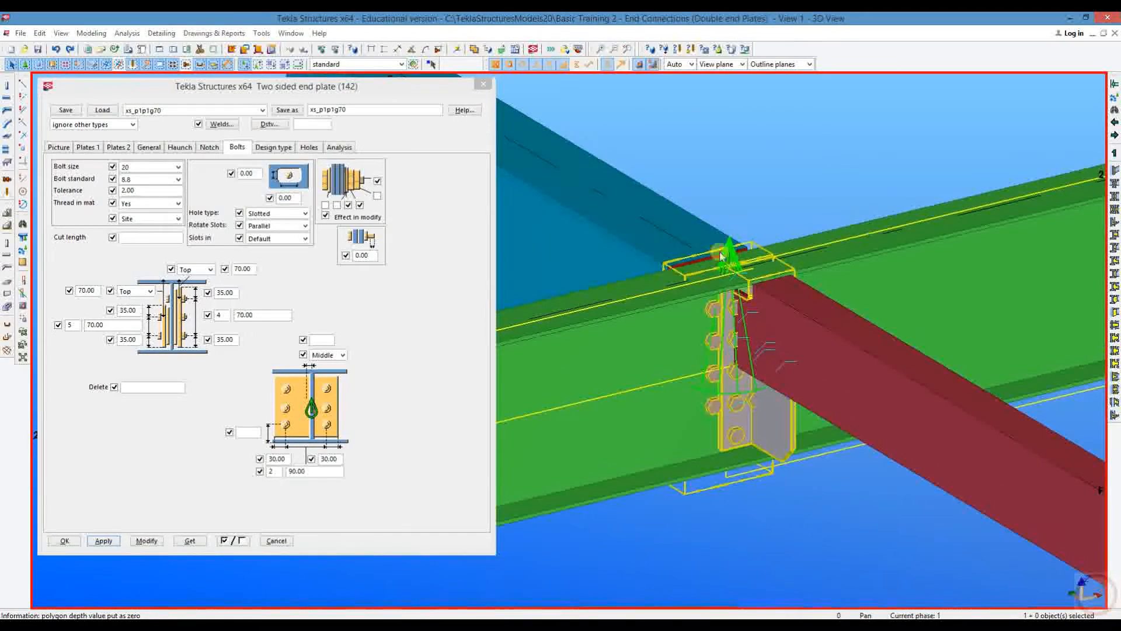
Step: Set the vertical bolt counts to 4 on the red beam's side and 2 on the blue beam's side, and apply both
{"action": "left_click", "coordinate": [153, 544]}
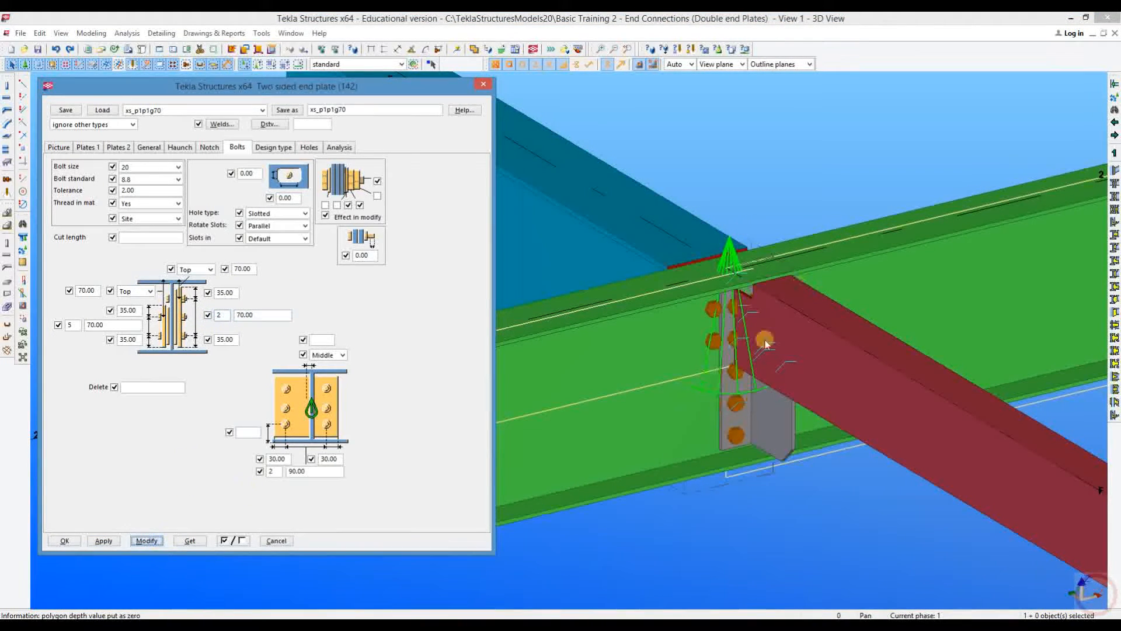
{"action": "middle_click_drag", "start_coordinate": [766, 343], "coordinate": [751, 361]}
{"action": "scroll", "coordinate": [734, 343], "scroll_direction": "up", "scroll_amount": 2}
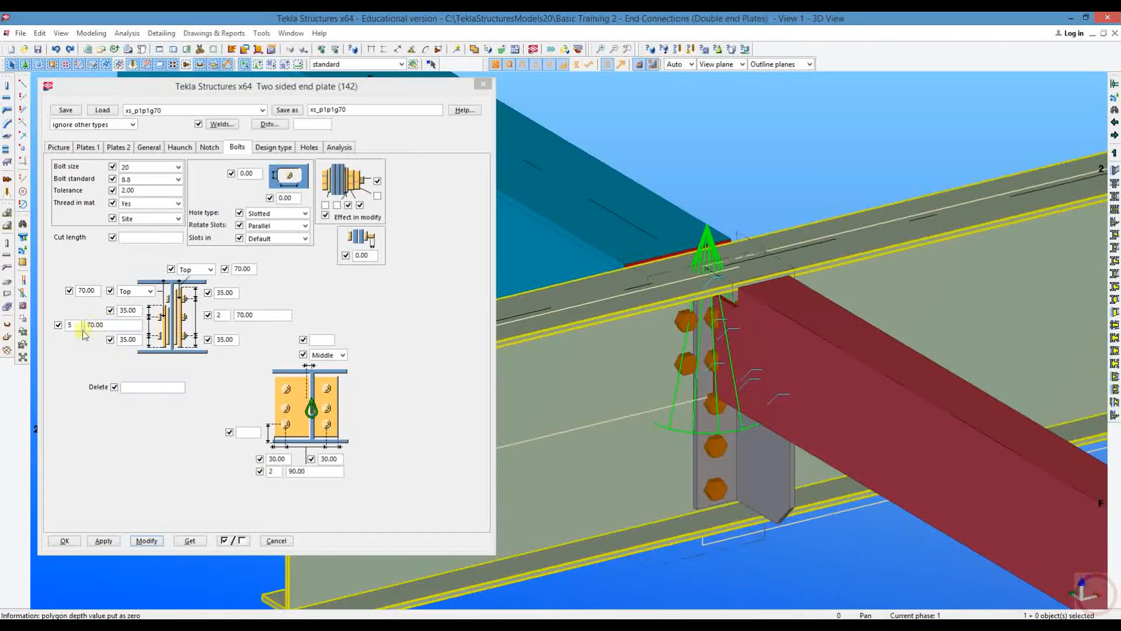
{"action": "double_click", "coordinate": [71, 326]}
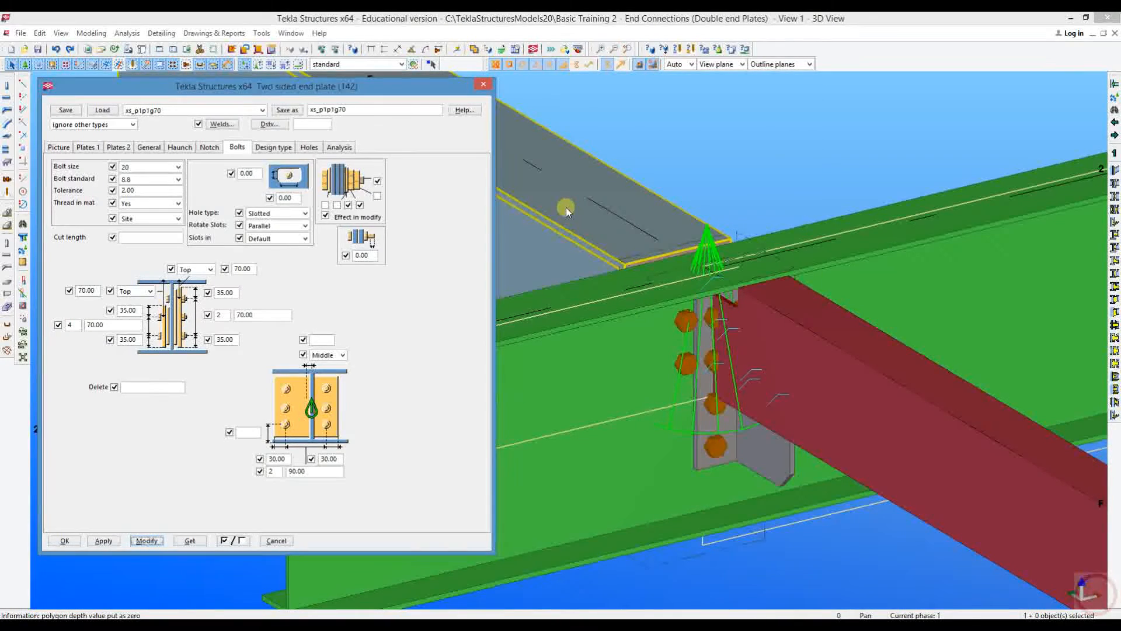
Step: Check the green main beam's profile, and apply vertical bolt counts of 2 on the red beam's side and 4 on the blue beam's side
{"action": "double_click", "coordinate": [618, 368]}
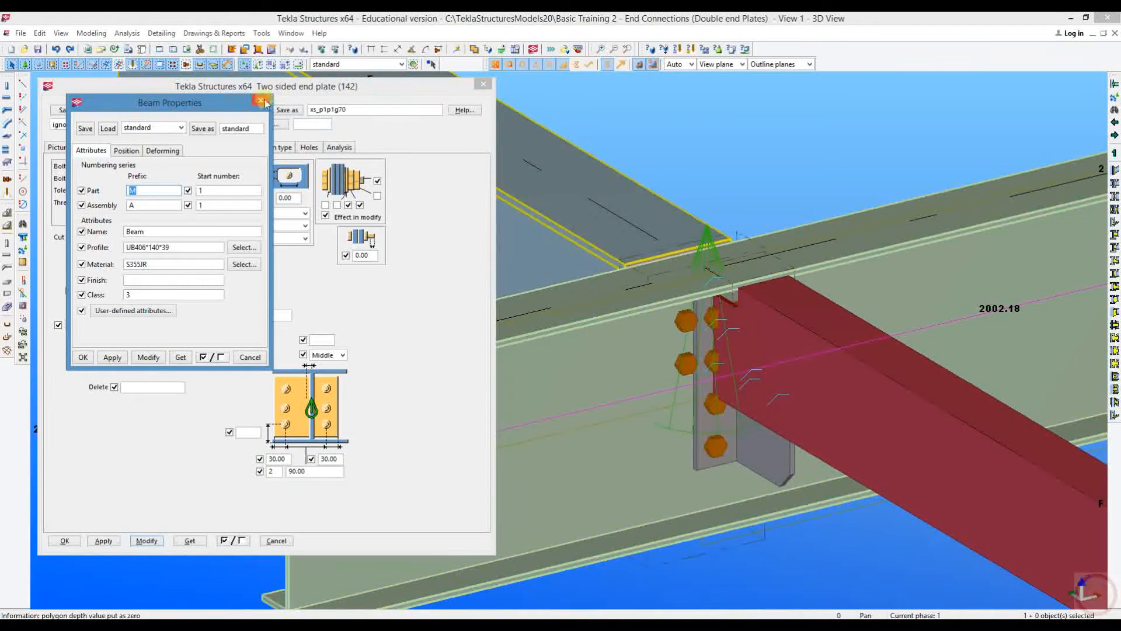
{"action": "left_click", "coordinate": [666, 147]}
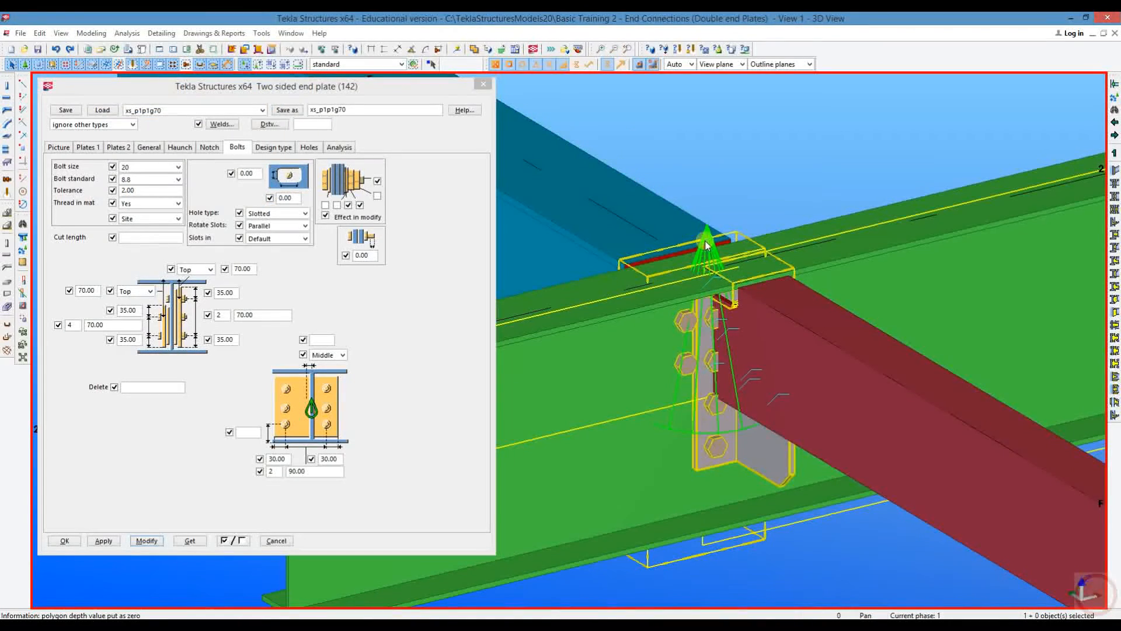
{"action": "middle_click_drag", "start_coordinate": [750, 434], "coordinate": [665, 274], "text": "ctrl"}
{"action": "left_click_drag", "start_coordinate": [78, 325], "coordinate": [64, 321]}
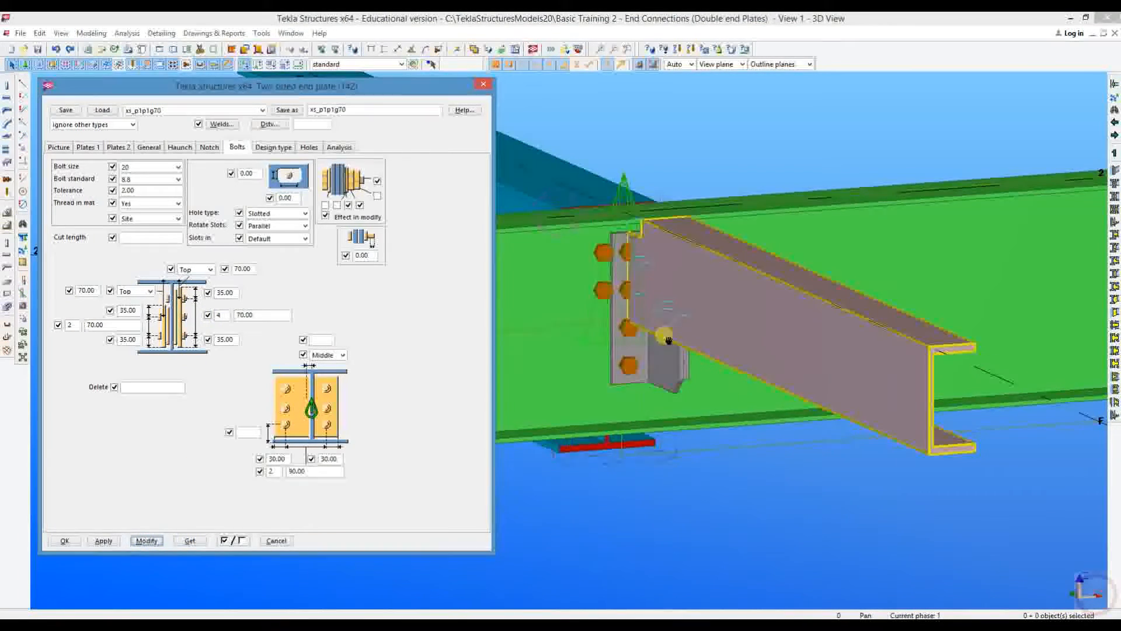
{"action": "left_click", "coordinate": [664, 306]}
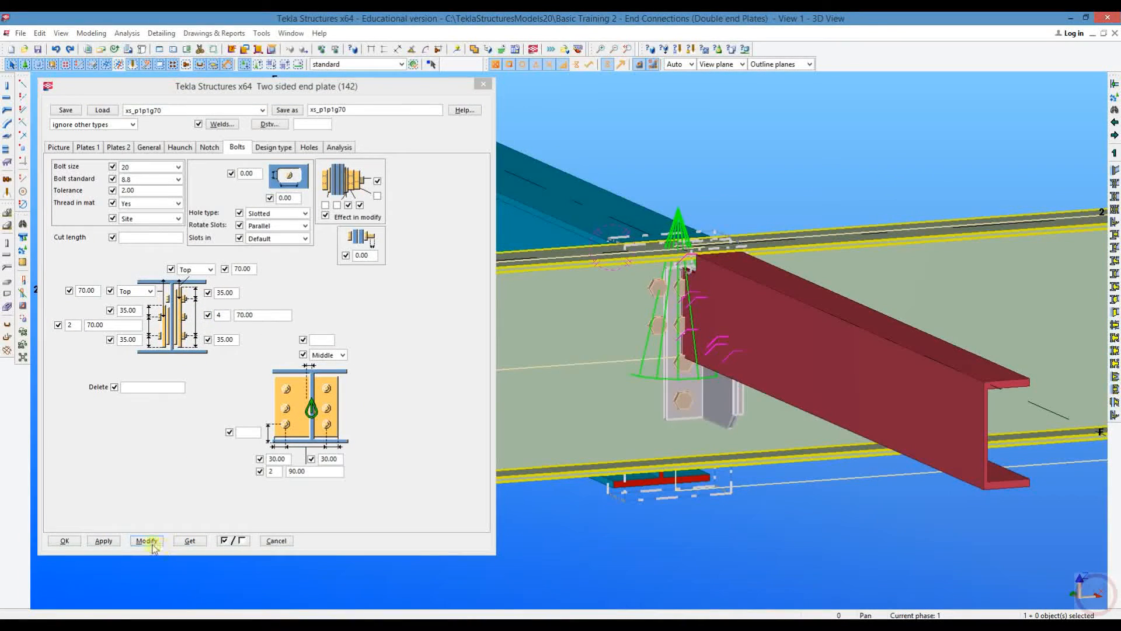
{"action": "left_click", "coordinate": [153, 546]}
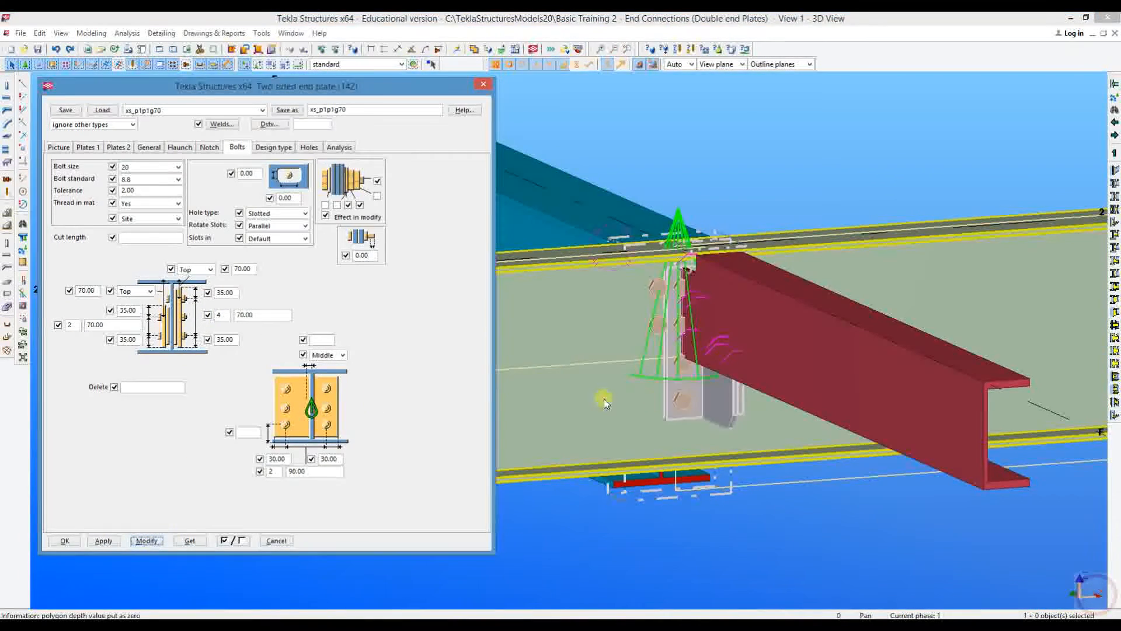
Step: View the gridline 2 connection in plan with transparent parts to examine how the two end plates and their bolts line up
{"action": "mouse_move", "coordinate": [640, 383]}
{"action": "middle_mouse_down", "text": "ctrl"}
{"action": "mouse_move", "coordinate": [892, 369]}
{"action": "mouse_move", "coordinate": [623, 355]}
{"action": "mouse_move", "coordinate": [654, 321]}
{"action": "mouse_move", "coordinate": [634, 352]}
{"action": "mouse_move", "coordinate": [693, 325]}
{"action": "mouse_move", "coordinate": [624, 412]}
{"action": "mouse_move", "coordinate": [681, 174]}
{"action": "middle_mouse_up", "text": "ctrl"}
{"action": "key", "text": "ctrl+p"}
{"action": "scroll", "coordinate": [599, 450], "scroll_direction": "up", "scroll_amount": 10}
{"action": "middle_click_drag", "start_coordinate": [652, 378], "coordinate": [768, 317]}
{"action": "left_click_drag", "start_coordinate": [768, 318], "coordinate": [847, 244]}
{"action": "scroll", "coordinate": [793, 289], "scroll_direction": "up", "scroll_amount": 5}
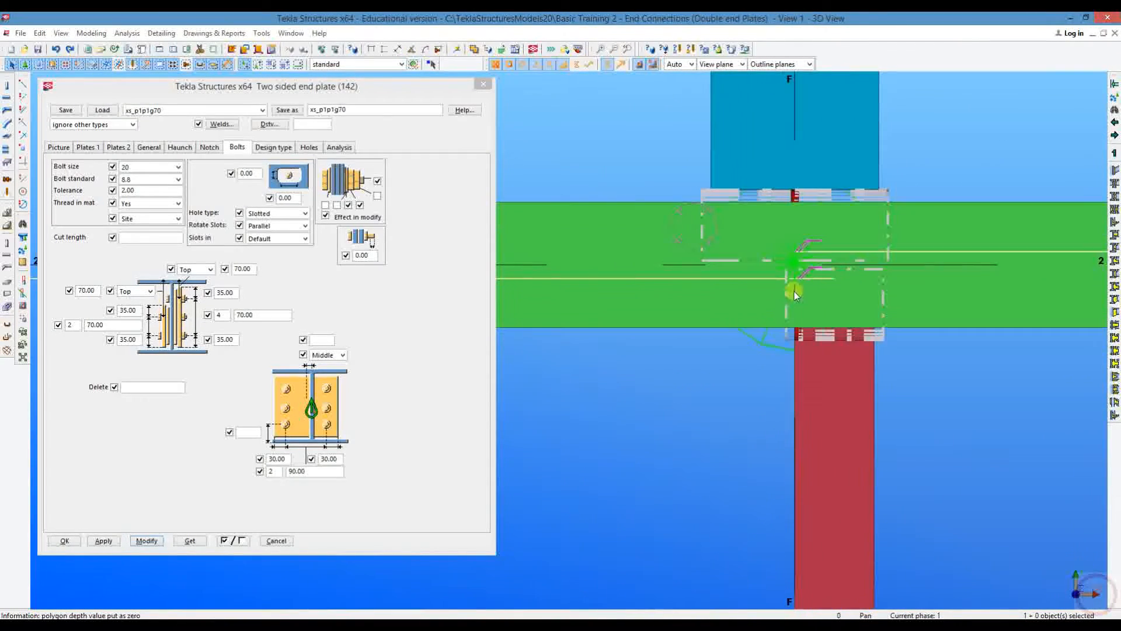
{"action": "key", "text": "ctrl+2"}
{"action": "middle_click_drag", "start_coordinate": [803, 270], "coordinate": [745, 274]}
{"action": "scroll", "coordinate": [744, 274], "scroll_direction": "up", "scroll_amount": 5}
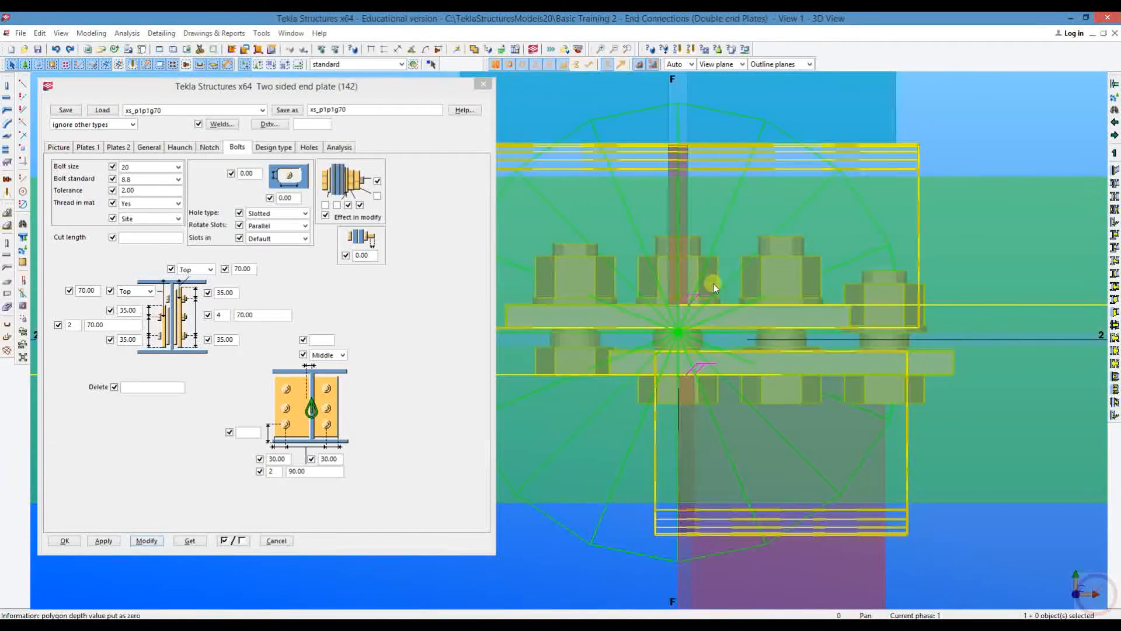
Step: Measure the horizontal offset between the ends of the two end plates in the plan view
{"action": "scroll", "coordinate": [681, 170], "scroll_direction": "down", "scroll_amount": 2}
{"action": "scroll", "coordinate": [594, 297], "scroll_direction": "down", "scroll_amount": 3}
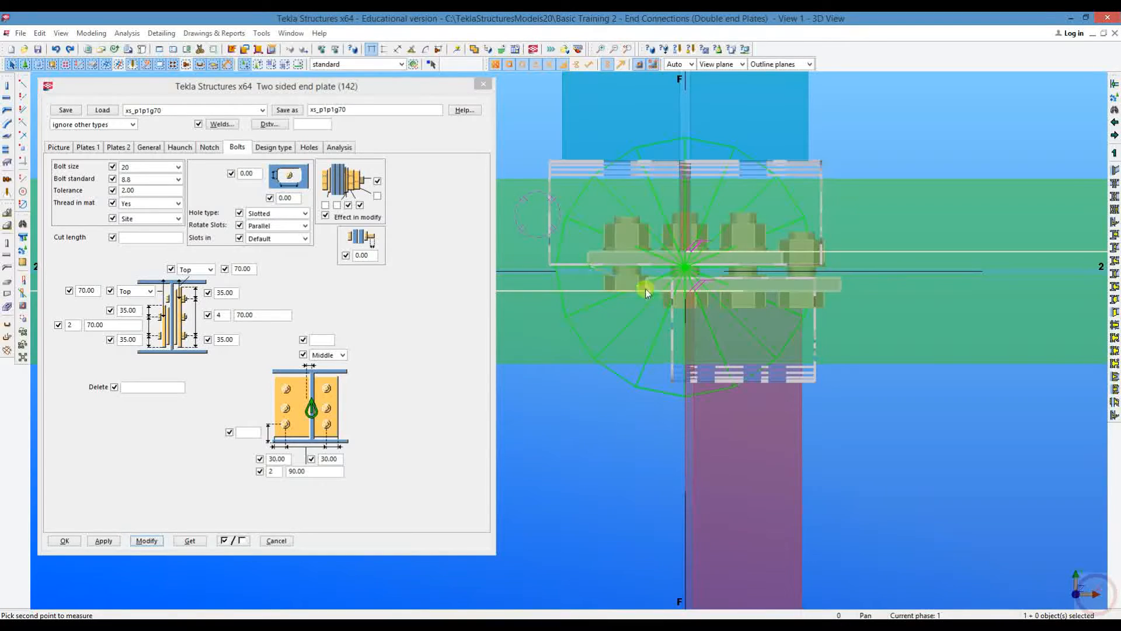
{"action": "right_click", "coordinate": [513, 166]}
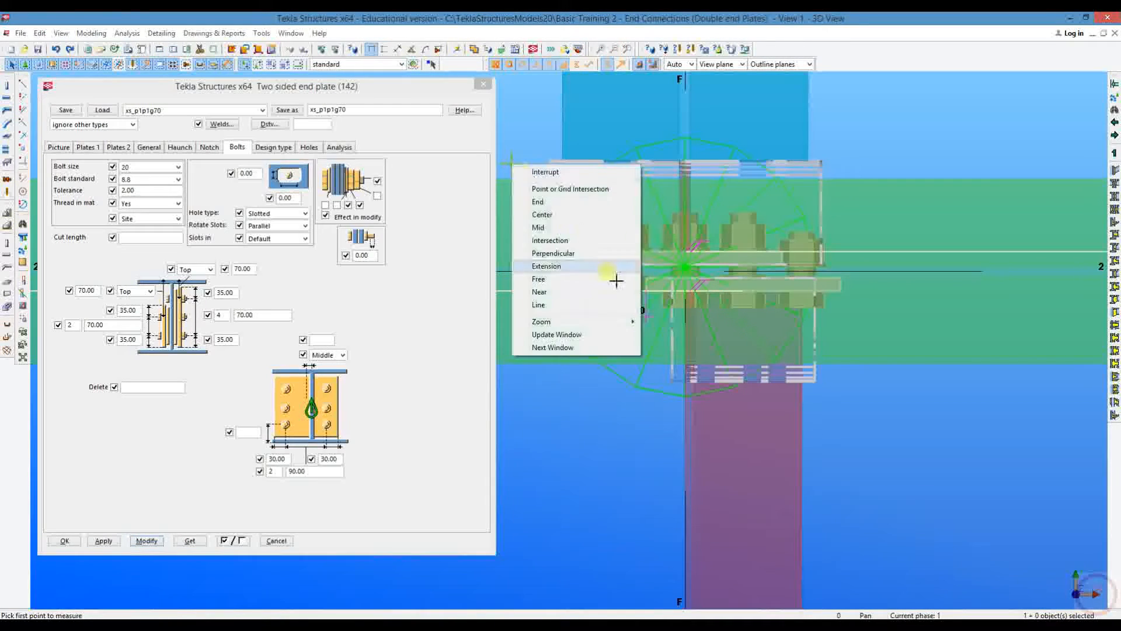
{"action": "left_click", "coordinate": [575, 173]}
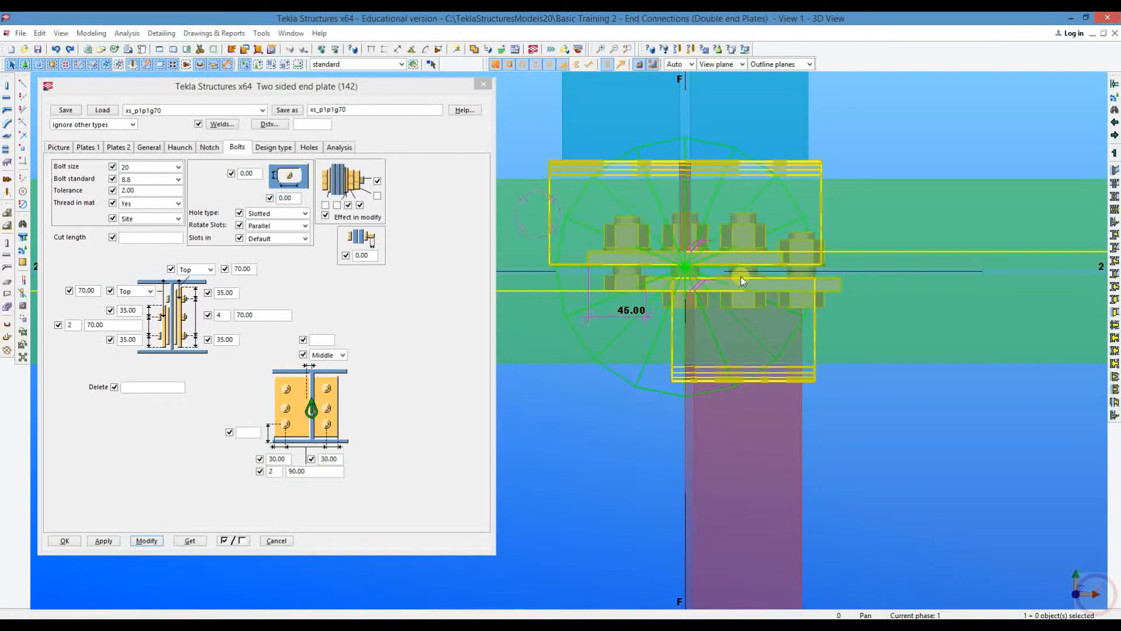
{"action": "middle_click_drag", "start_coordinate": [650, 311], "coordinate": [622, 298]}
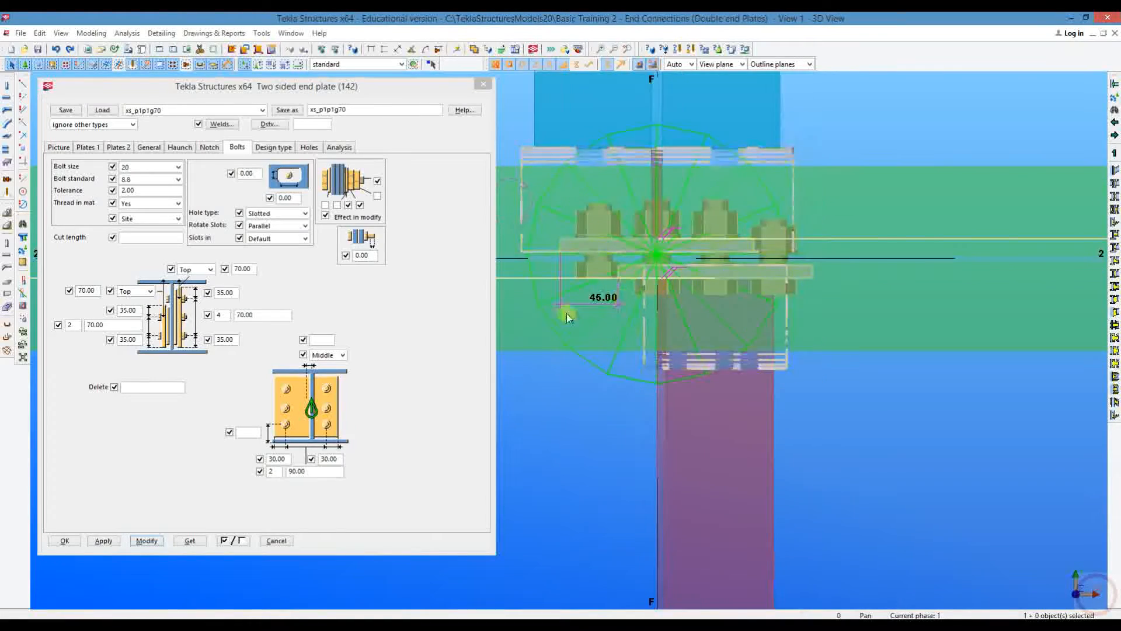
{"action": "scroll", "coordinate": [569, 317], "scroll_direction": "up", "scroll_amount": 2}
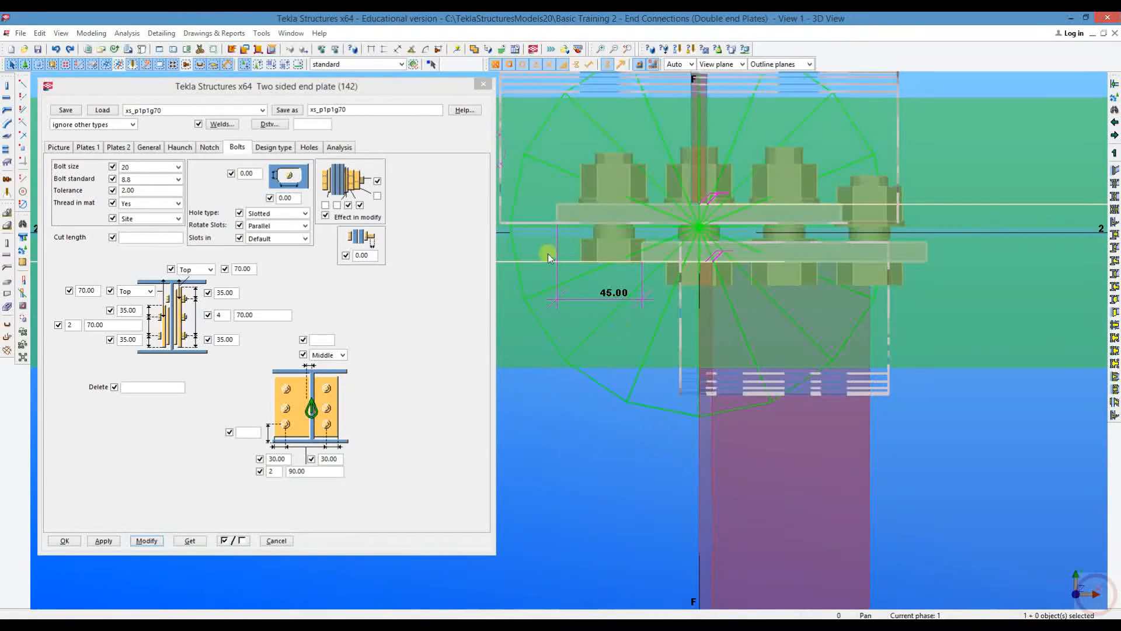
Step: Set the horizontal offset between the two end plates to 45 mm and apply it to the gridline 2 connection
{"action": "left_click", "coordinate": [116, 148]}
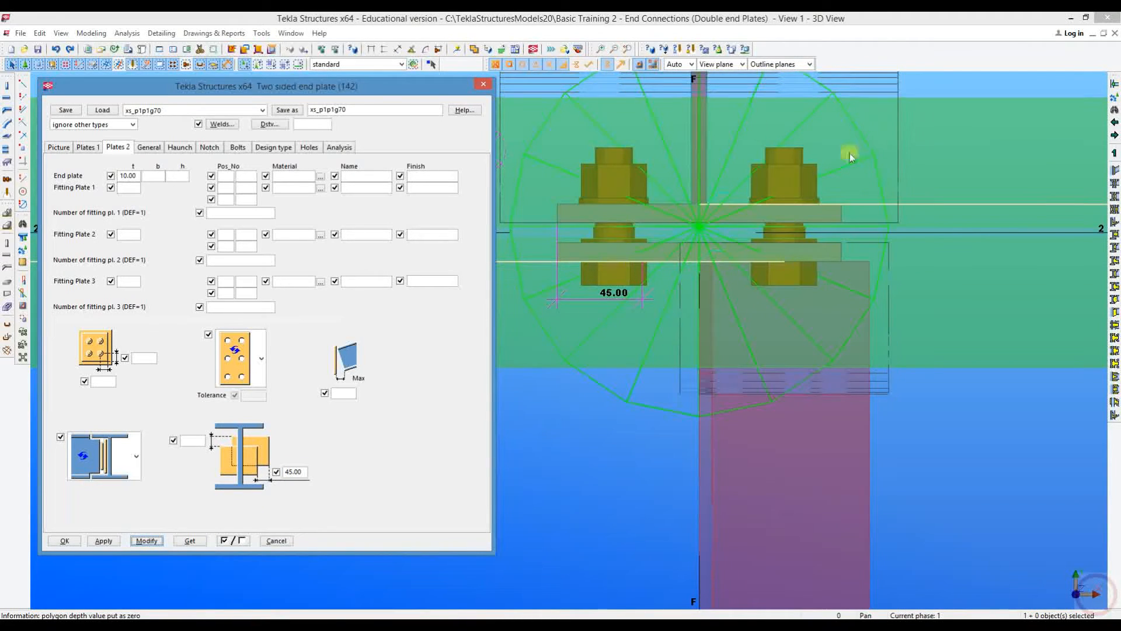
{"action": "middle_click_drag", "start_coordinate": [643, 323], "coordinate": [661, 303]}
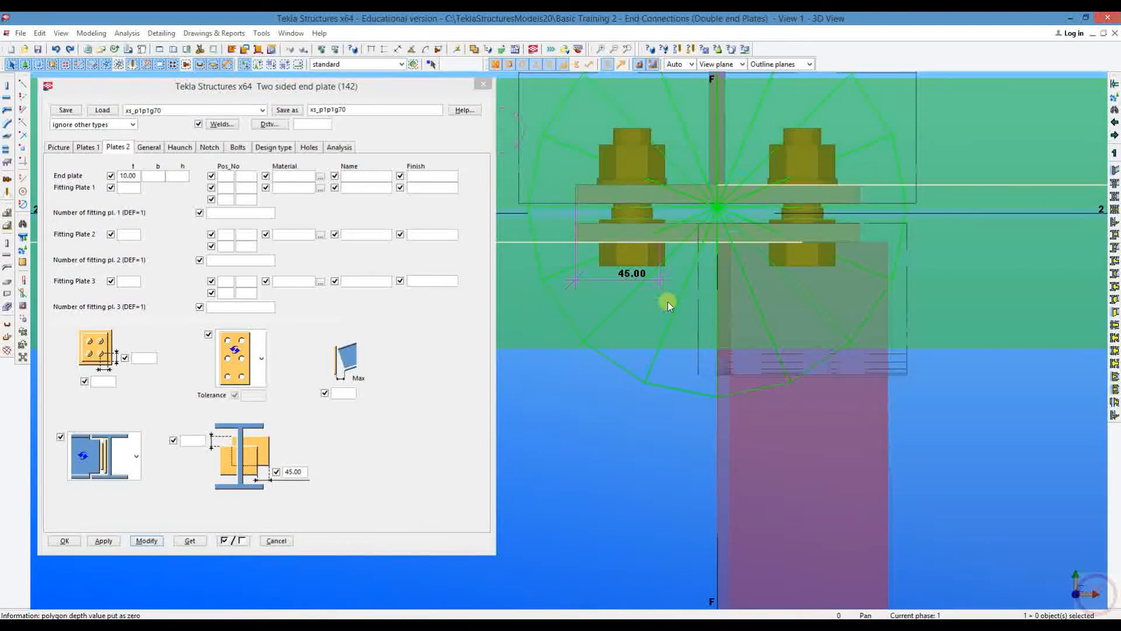
{"action": "scroll", "coordinate": [619, 366], "scroll_direction": "down", "scroll_amount": 2}
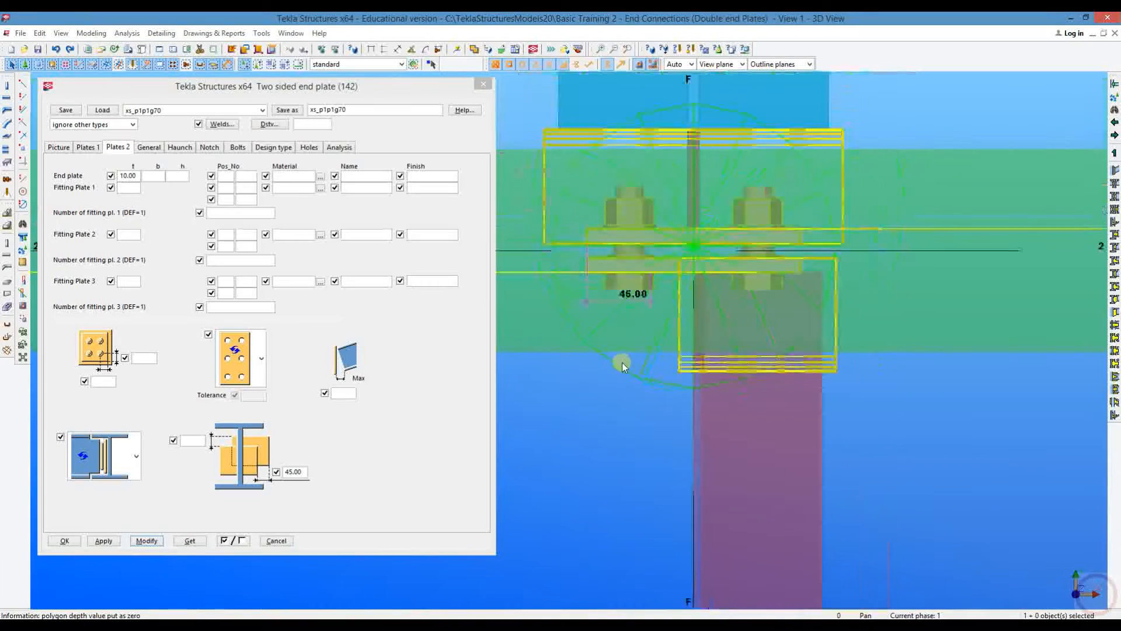
{"action": "double_click", "coordinate": [296, 473]}
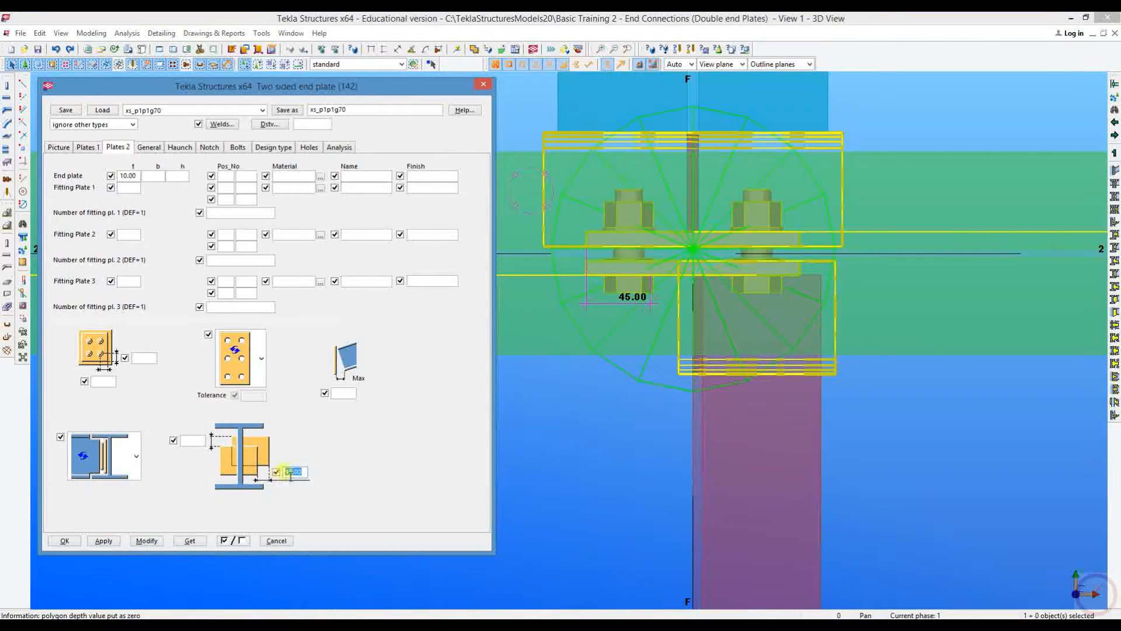
{"action": "middle_click_drag", "start_coordinate": [601, 363], "coordinate": [560, 477]}
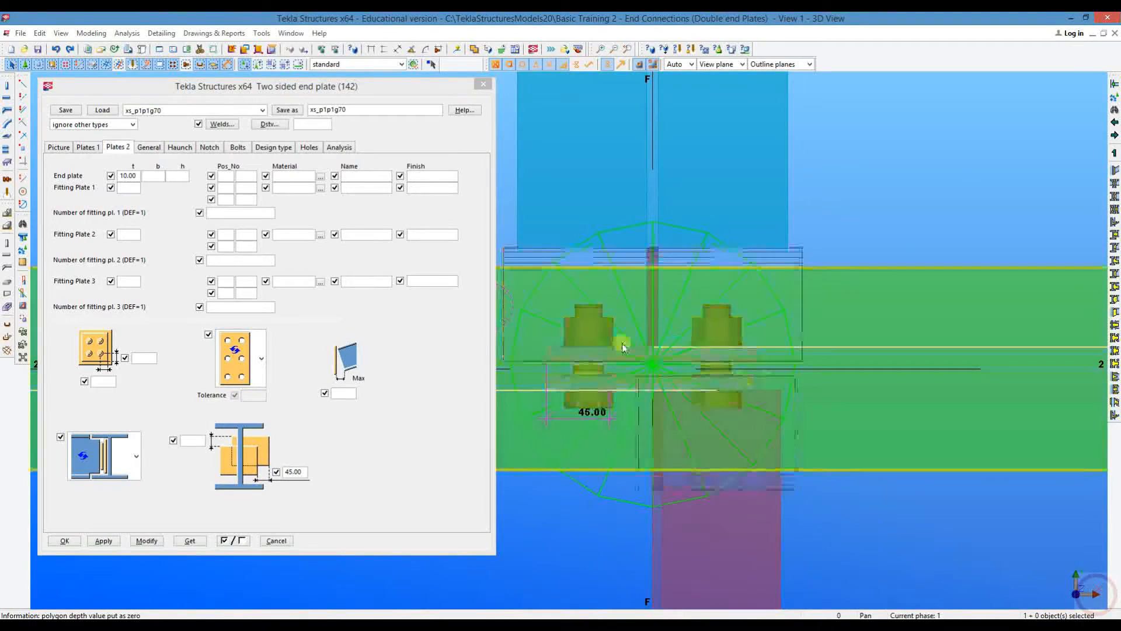
Step: Return to the 3D view and clear the horizontal end plate offset from the connection settings for the gridline 3 and G junction
{"action": "scroll", "coordinate": [620, 377], "scroll_direction": "down", "scroll_amount": 4}
{"action": "left_click", "coordinate": [550, 280]}
{"action": "scroll", "coordinate": [566, 397], "scroll_direction": "down", "scroll_amount": 3}
{"action": "middle_click_drag", "start_coordinate": [566, 398], "coordinate": [737, 569], "text": "ctrl"}
{"action": "left_click", "coordinate": [98, 543]}
{"action": "scroll", "coordinate": [691, 306], "scroll_direction": "down", "scroll_amount": 3}
{"action": "scroll", "coordinate": [679, 359], "scroll_direction": "up", "scroll_amount": 5}
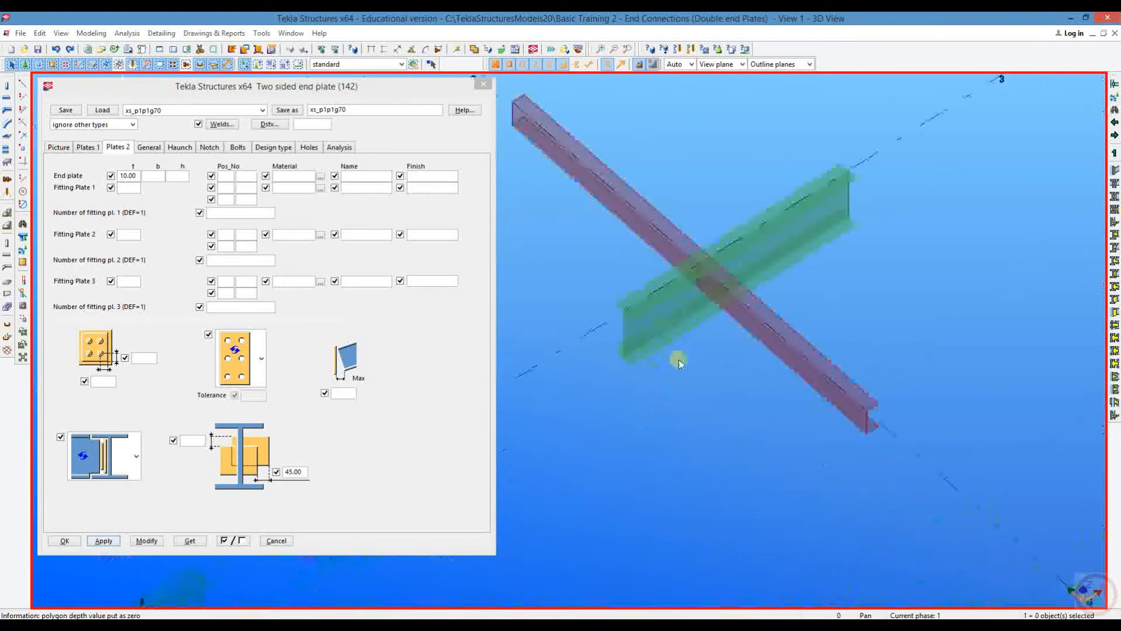
{"action": "scroll", "coordinate": [581, 540], "scroll_direction": "down", "scroll_amount": 2}
{"action": "middle_click_drag", "start_coordinate": [581, 541], "coordinate": [926, 181]}
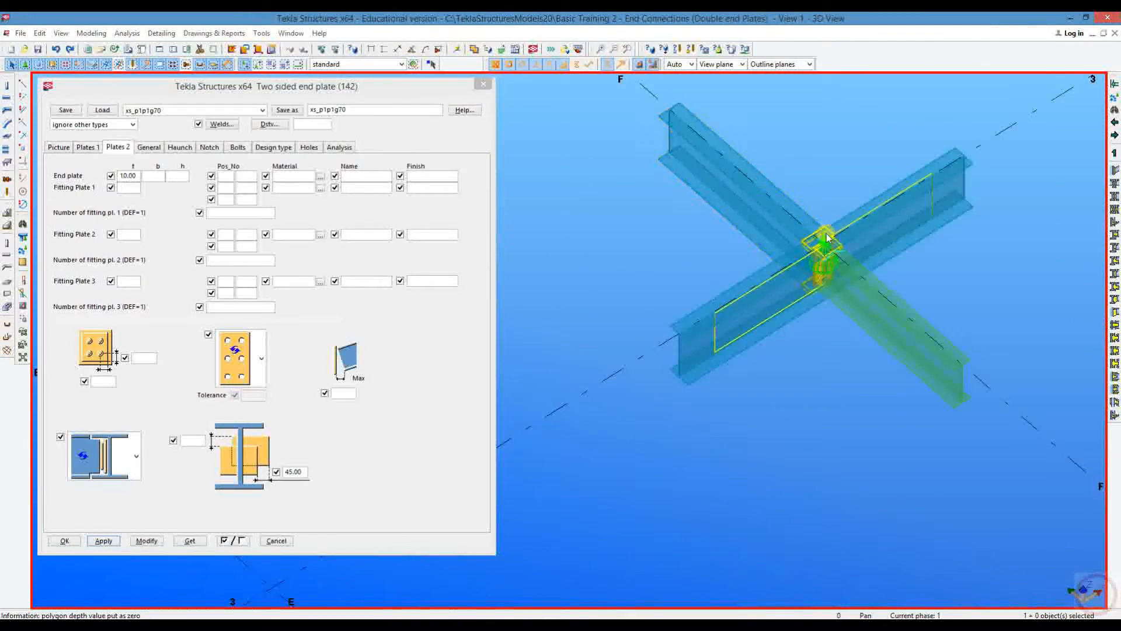
{"action": "scroll", "coordinate": [779, 295], "scroll_direction": "up", "scroll_amount": 5}
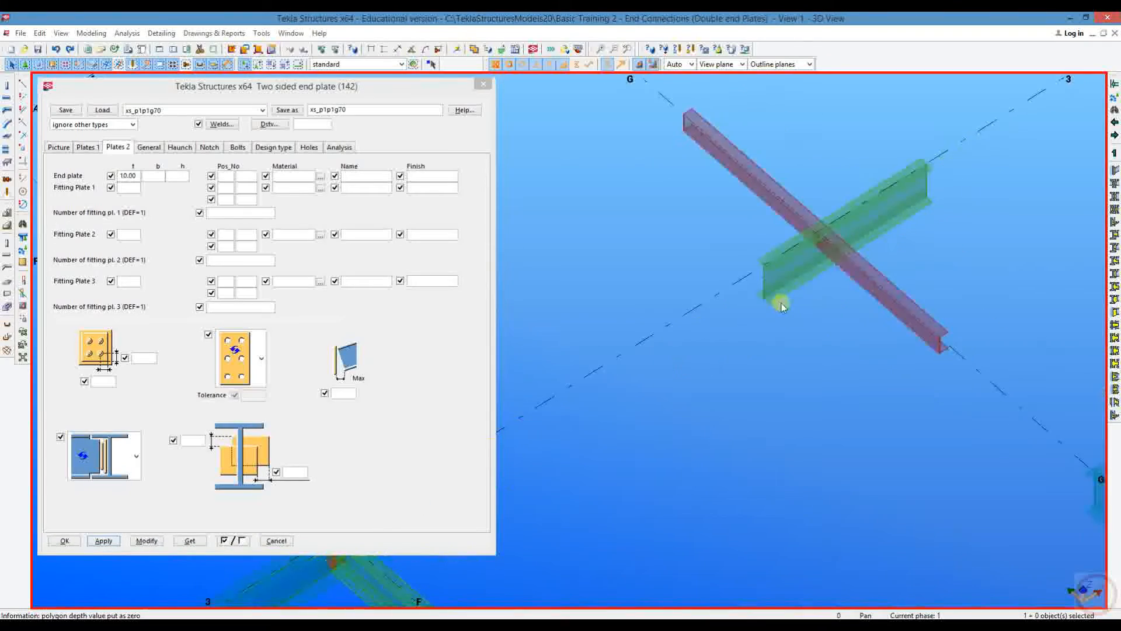
Step: Create a two sided end plate connection with the green gridline 3 beam as main part and the two red gridline G beams as secondaries
{"action": "scroll", "coordinate": [771, 301], "scroll_direction": "up", "scroll_amount": 3}
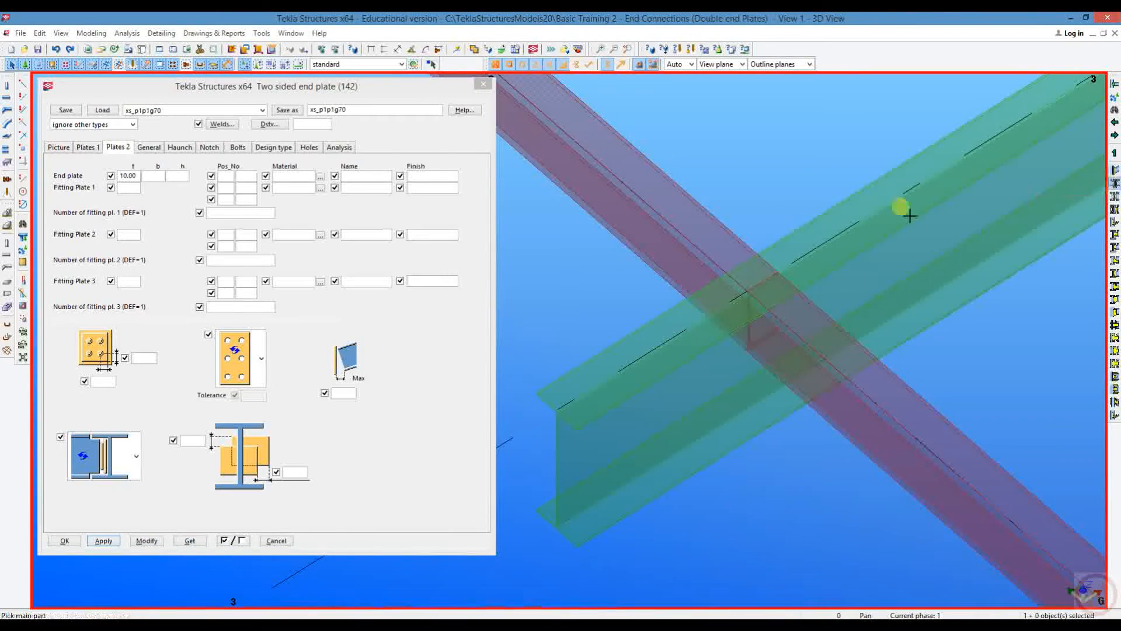
{"action": "left_click", "coordinate": [909, 217]}
{"action": "left_click", "coordinate": [737, 242]}
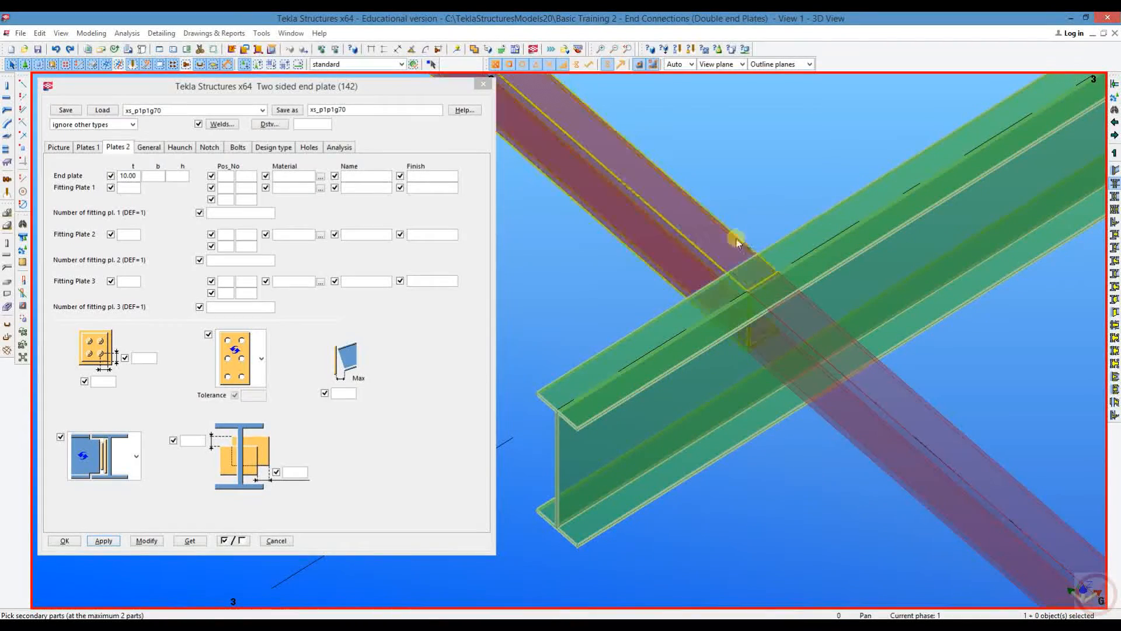
{"action": "left_click", "coordinate": [820, 307]}
{"action": "middle_click", "coordinate": [694, 133]}
{"action": "right_click", "coordinate": [686, 127]}
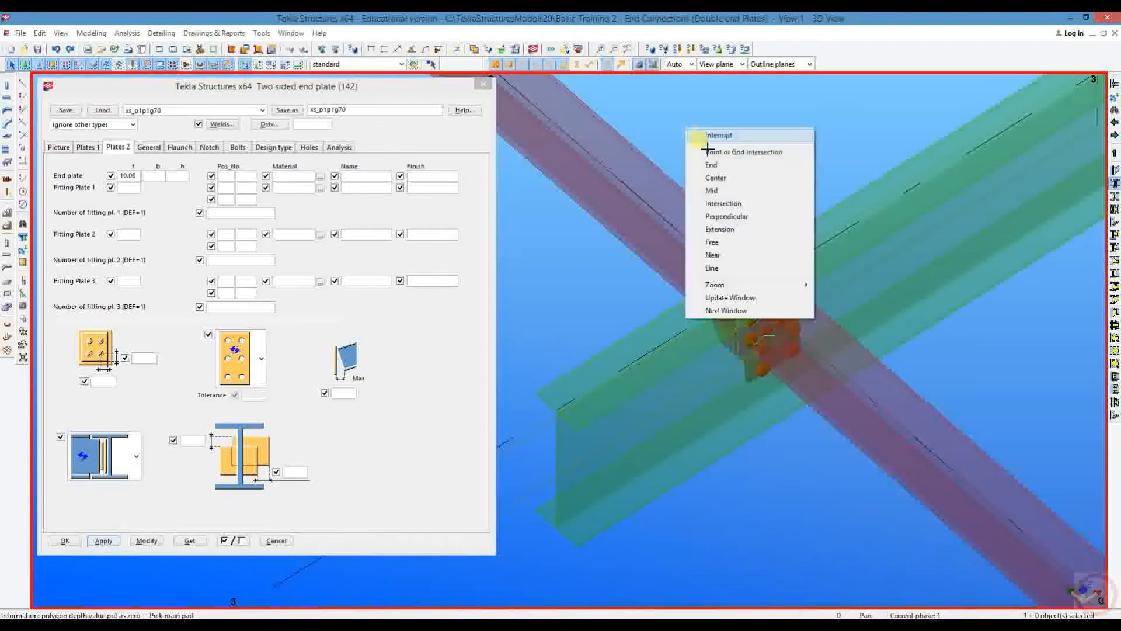
{"action": "left_click", "coordinate": [719, 135]}
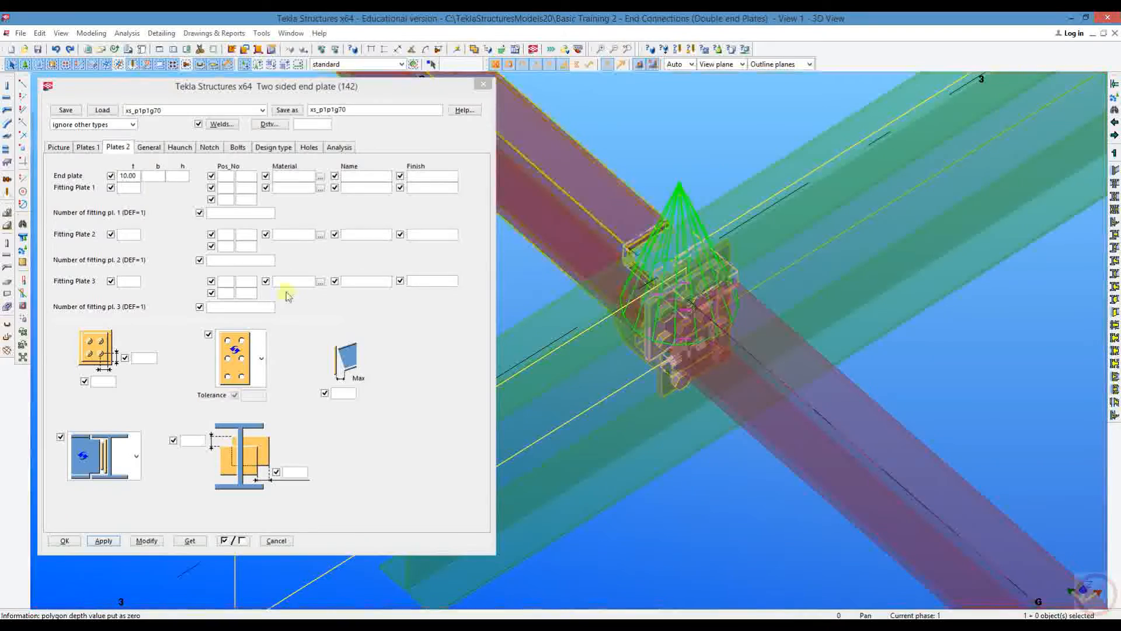
Step: Set the number of vertical bolt rows to 2 on both sides and apply it to the gridline 3 and G connection
{"action": "left_click", "coordinate": [562, 172]}
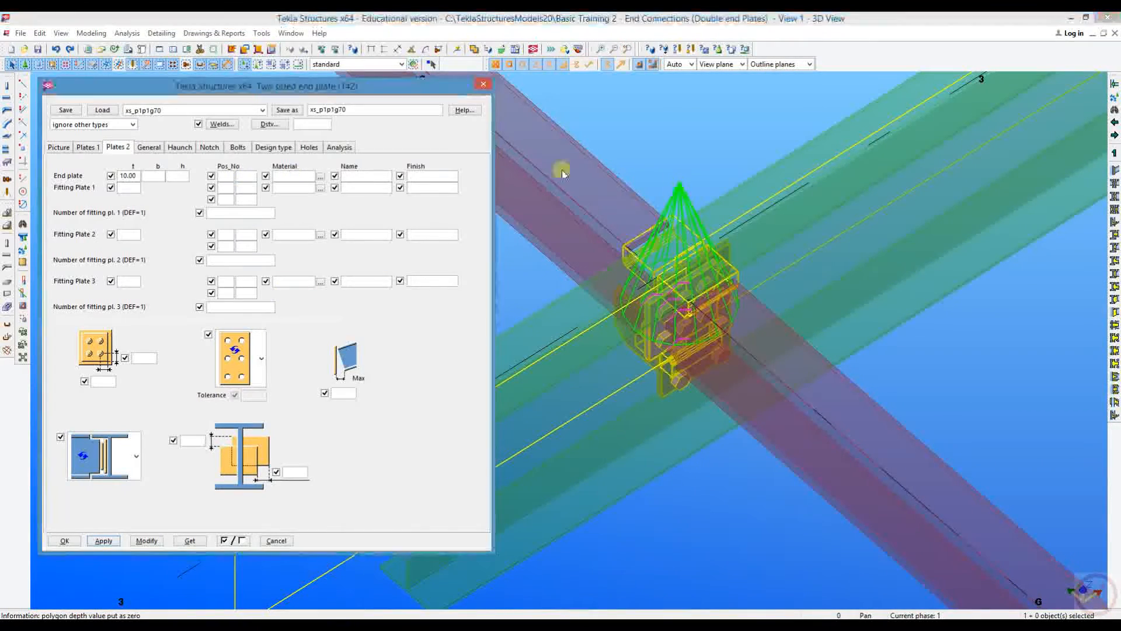
{"action": "left_click", "coordinate": [237, 147]}
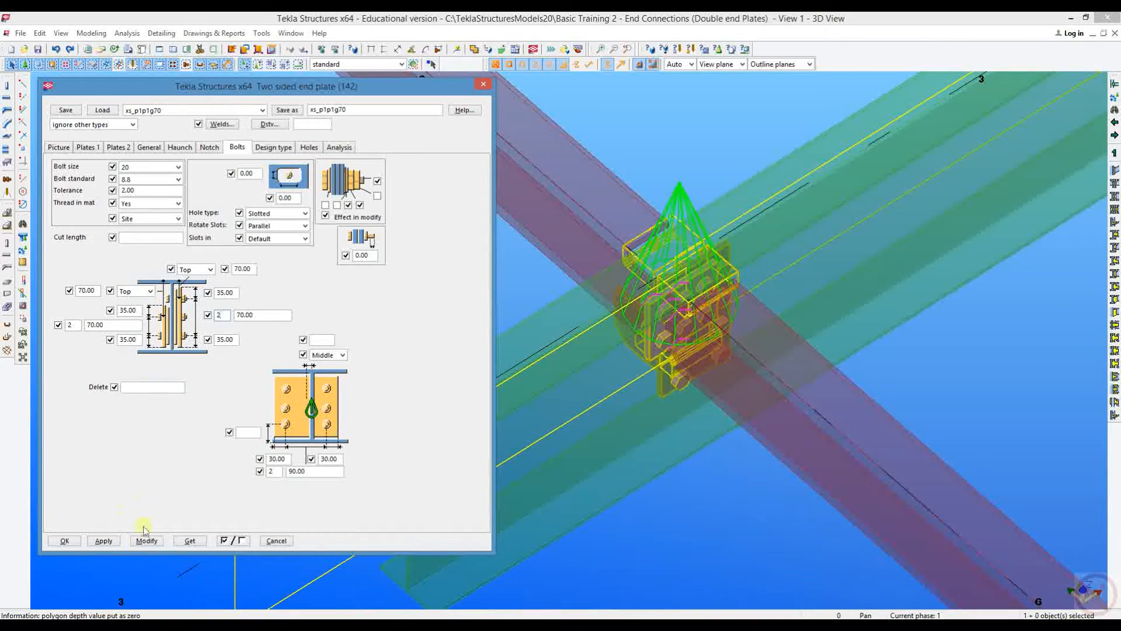
{"action": "scroll", "coordinate": [726, 404], "scroll_direction": "up", "scroll_amount": 5}
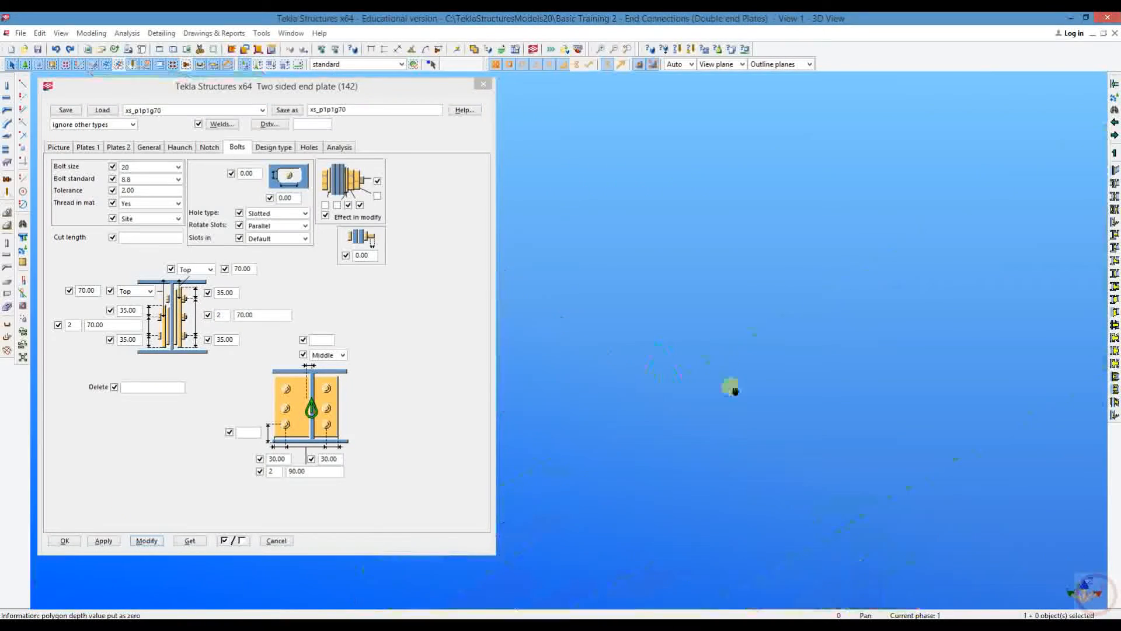
{"action": "scroll", "coordinate": [734, 390], "scroll_direction": "down", "scroll_amount": 6}
{"action": "scroll", "coordinate": [730, 386], "scroll_direction": "up", "scroll_amount": 4}
{"action": "scroll", "coordinate": [761, 298], "scroll_direction": "up", "scroll_amount": 2}
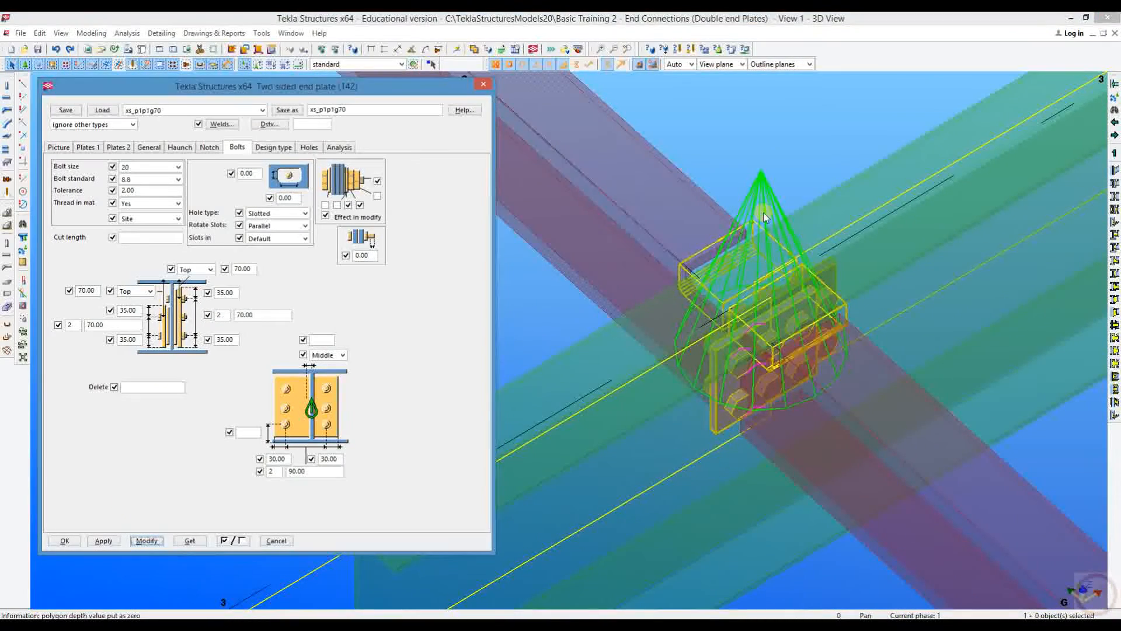
{"action": "middle_click_drag", "start_coordinate": [762, 193], "coordinate": [664, 150]}
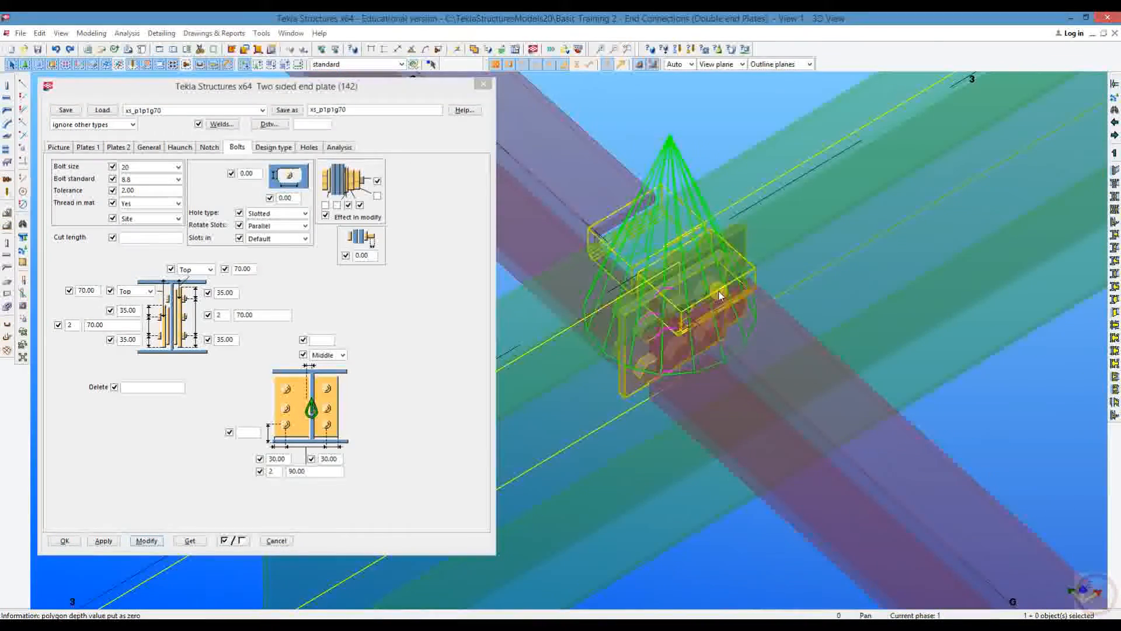
Step: Measure the horizontal offset between the ends of the two end plates at gridlines 3 and G in plan view
{"action": "key", "text": "ctrl+p"}
{"action": "scroll", "coordinate": [806, 498], "scroll_direction": "up", "scroll_amount": 6}
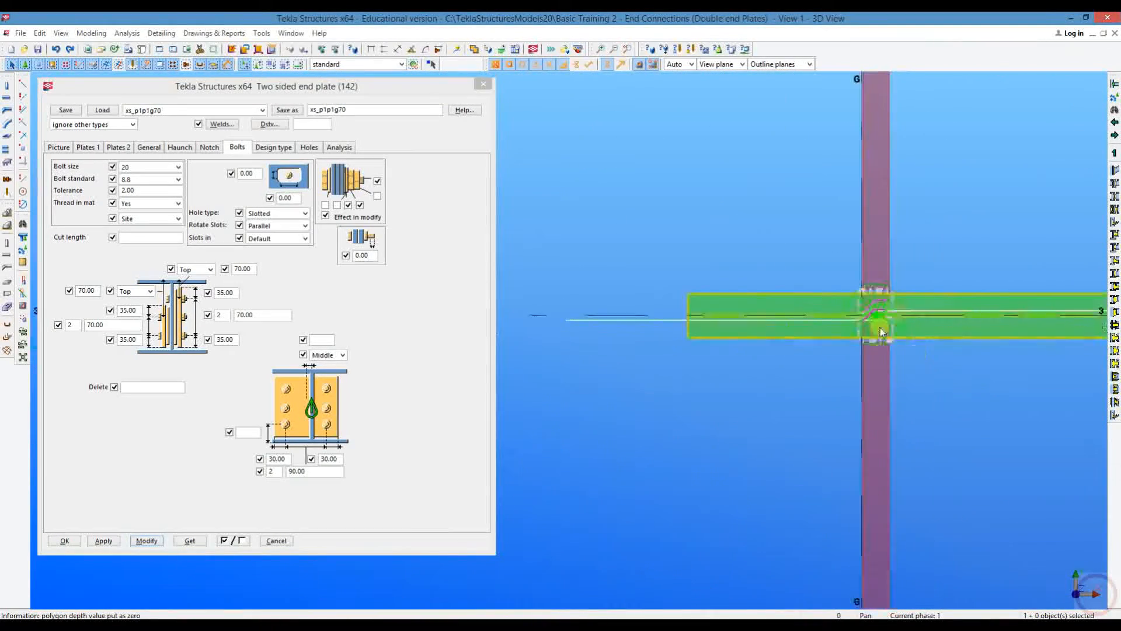
{"action": "middle_click_drag", "start_coordinate": [833, 308], "coordinate": [738, 323]}
{"action": "scroll", "coordinate": [805, 295], "scroll_direction": "up", "scroll_amount": 3}
{"action": "left_click", "coordinate": [371, 49]}
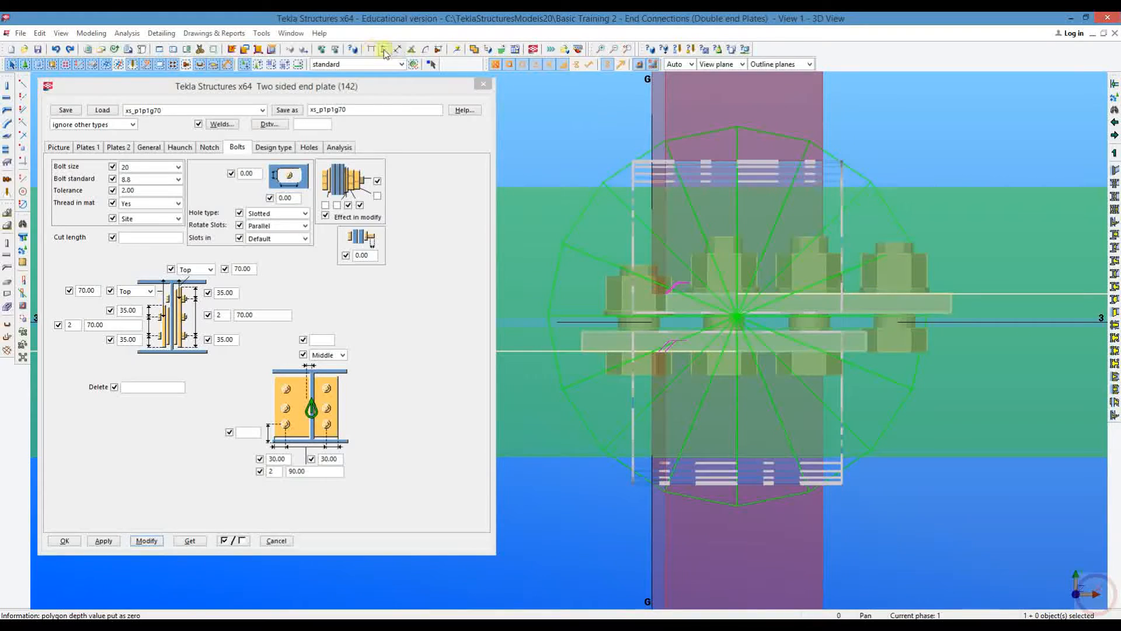
{"action": "left_click", "coordinate": [678, 305]}
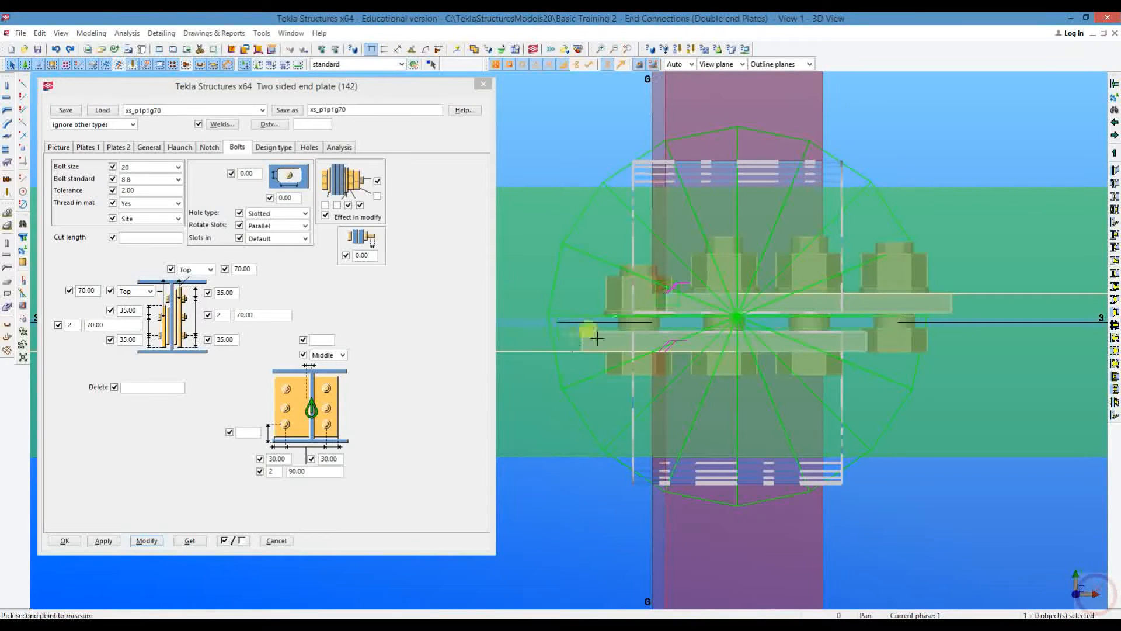
{"action": "left_click", "coordinate": [564, 251]}
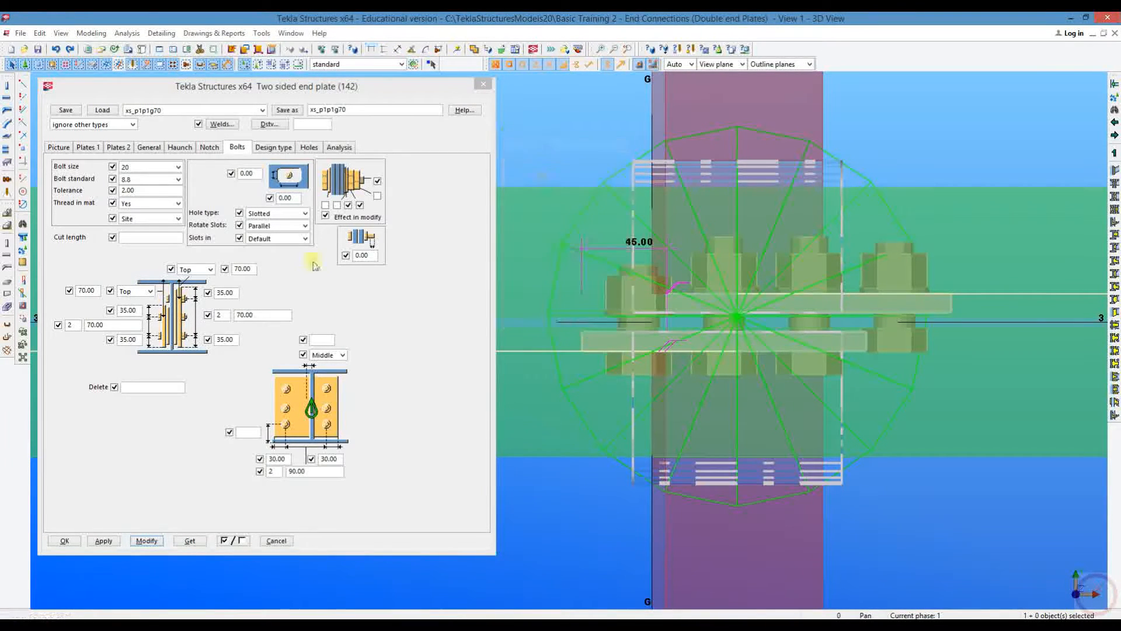
Step: Apply a horizontal end plate offset to the gridline 3 and G connection to align the ends of its two end plates
{"action": "left_click", "coordinate": [118, 147]}
{"action": "left_click", "coordinate": [118, 148]}
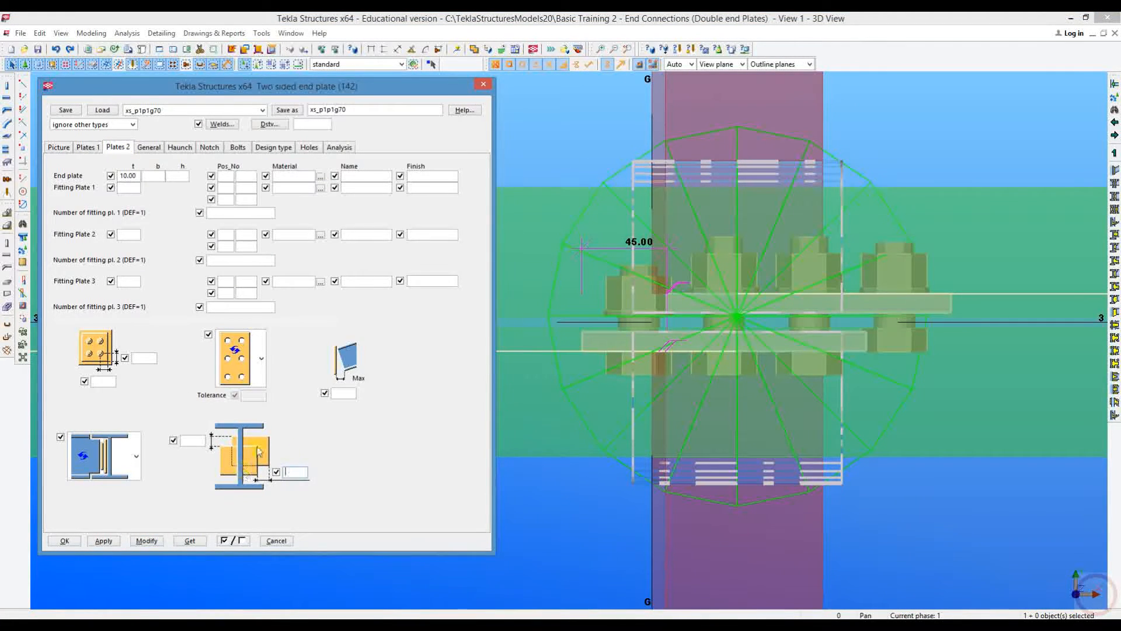
{"action": "left_click", "coordinate": [147, 540]}
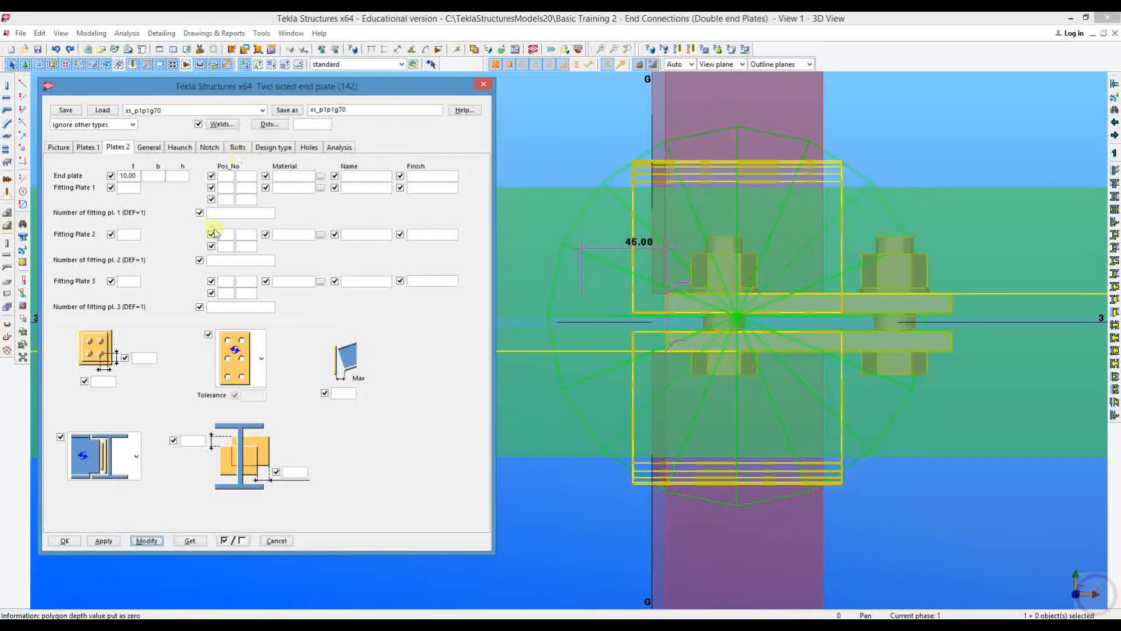
Step: Measure the horizontal distance between gridline G and the midpoint of the bolt group in plan view
{"action": "left_click", "coordinate": [237, 147]}
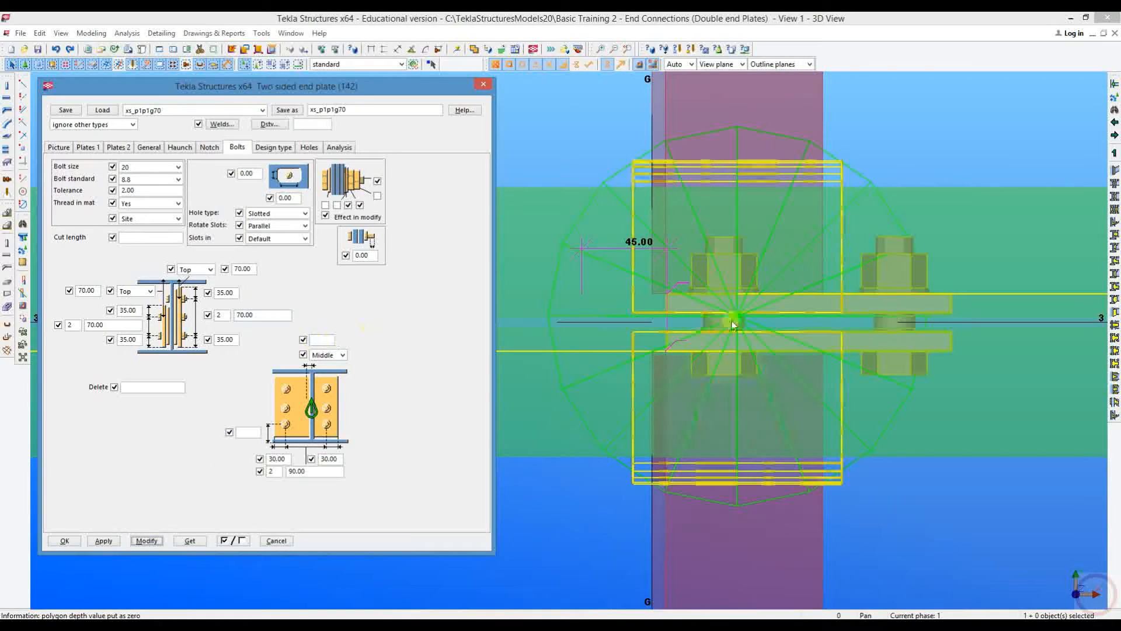
{"action": "middle_click_drag", "start_coordinate": [733, 320], "coordinate": [640, 311]}
{"action": "left_click", "coordinate": [370, 49]}
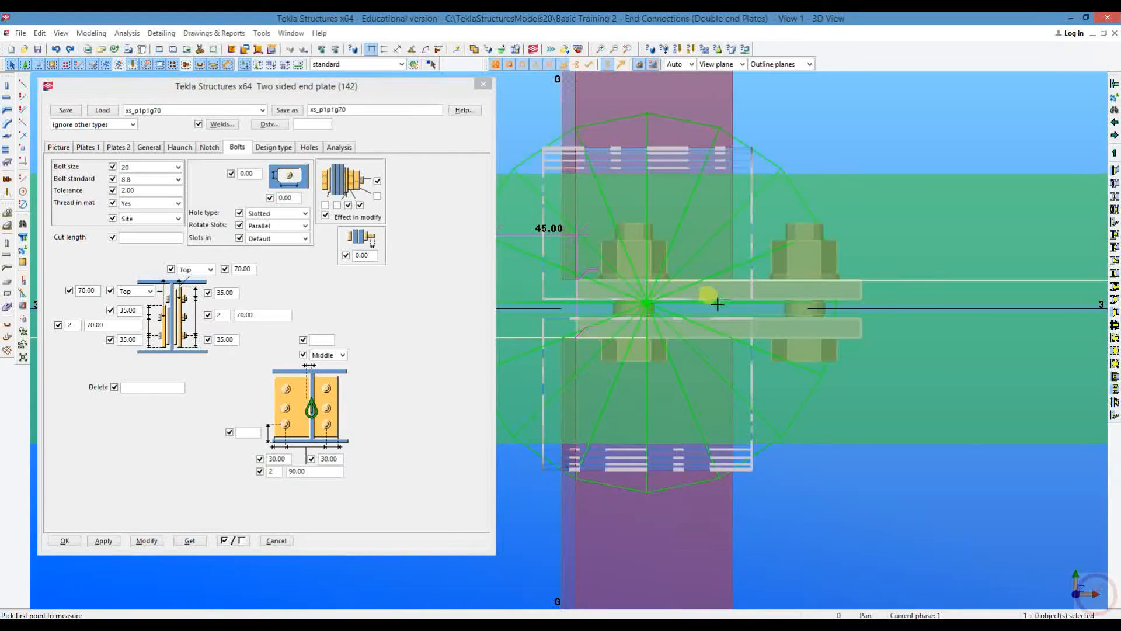
{"action": "left_click", "coordinate": [724, 303]}
{"action": "left_click", "coordinate": [564, 282]}
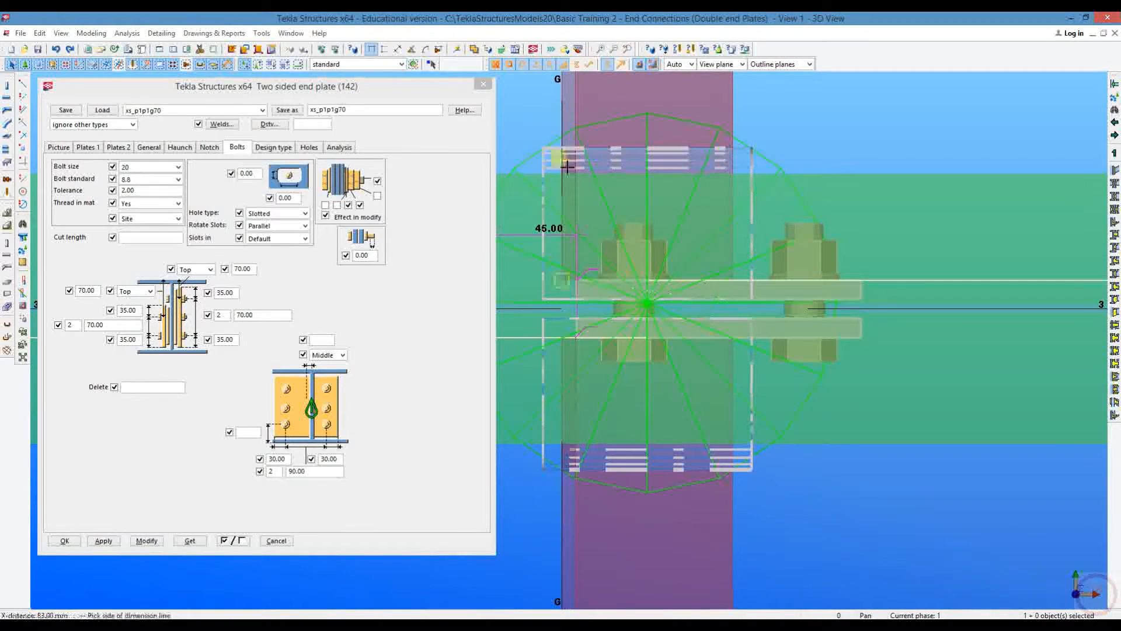
{"action": "left_click", "coordinate": [547, 117]}
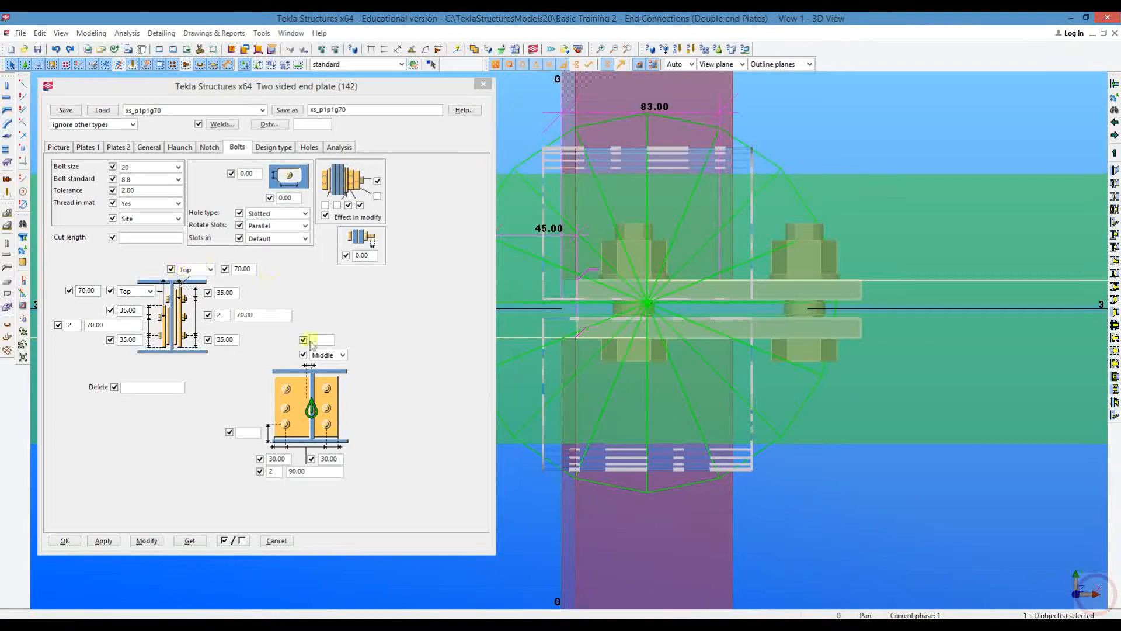
Step: Set the horizontal bolt group offset to 83 mm with Middle as reference and apply it to the gridline 3 connection
{"action": "left_click", "coordinate": [331, 342]}
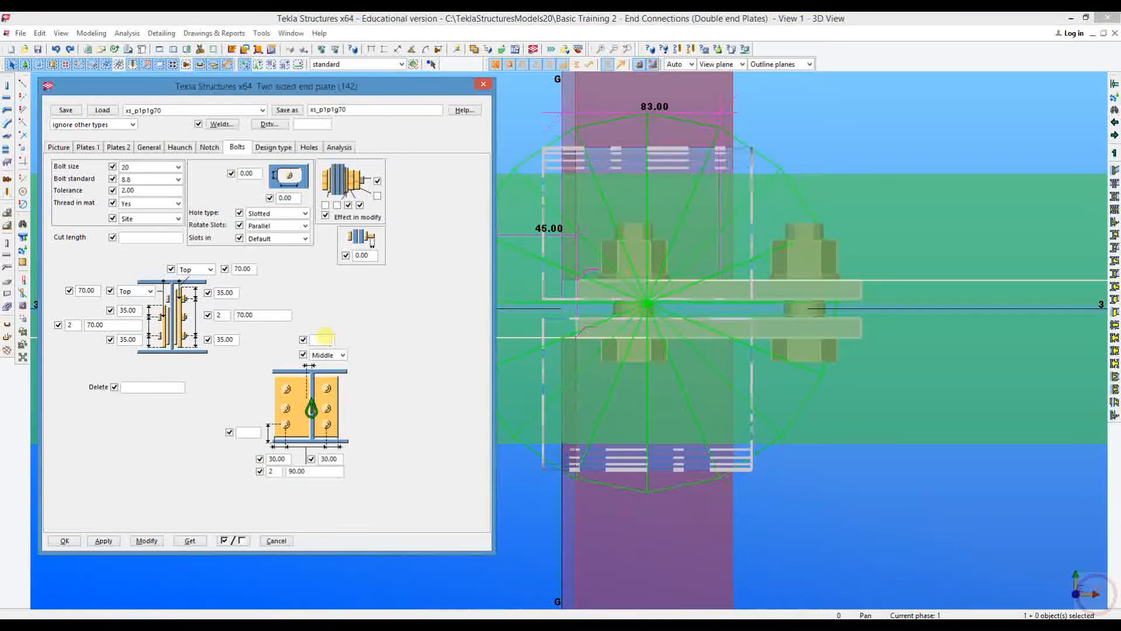
{"action": "left_click", "coordinate": [147, 542]}
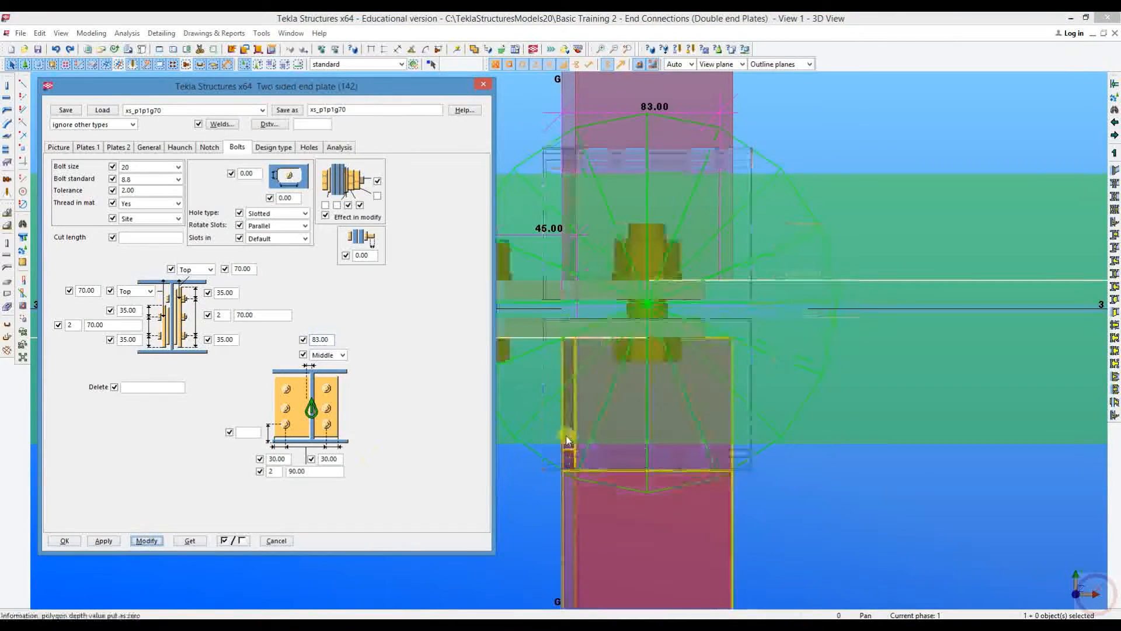
{"action": "middle_click_drag", "start_coordinate": [648, 324], "coordinate": [798, 325]}
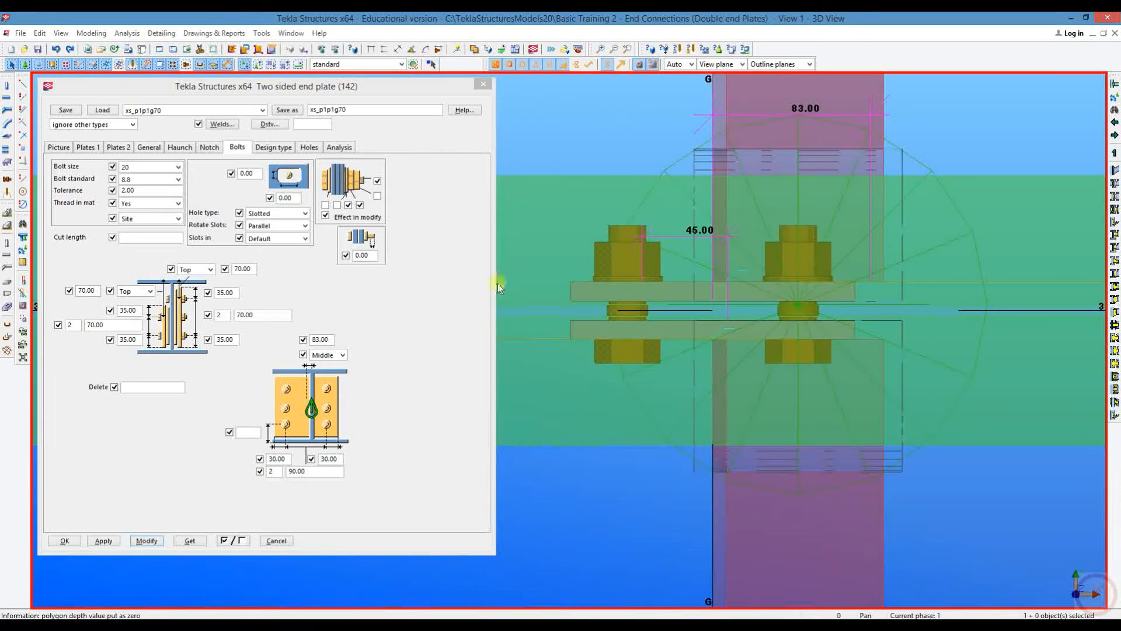
Step: Return to the 3D view and bring the junction of the blue beams with the green gridline 2 beam into close view
{"action": "right_click", "coordinate": [596, 118]}
{"action": "left_click", "coordinate": [606, 125]}
{"action": "scroll", "coordinate": [611, 310], "scroll_direction": "down", "scroll_amount": 5}
{"action": "key", "text": "ctrl+p"}
{"action": "scroll", "coordinate": [951, 448], "scroll_direction": "down", "scroll_amount": 5}
{"action": "middle_click_drag", "start_coordinate": [842, 370], "coordinate": [858, 450], "text": "ctrl"}
{"action": "scroll", "coordinate": [657, 289], "scroll_direction": "up", "scroll_amount": 10}
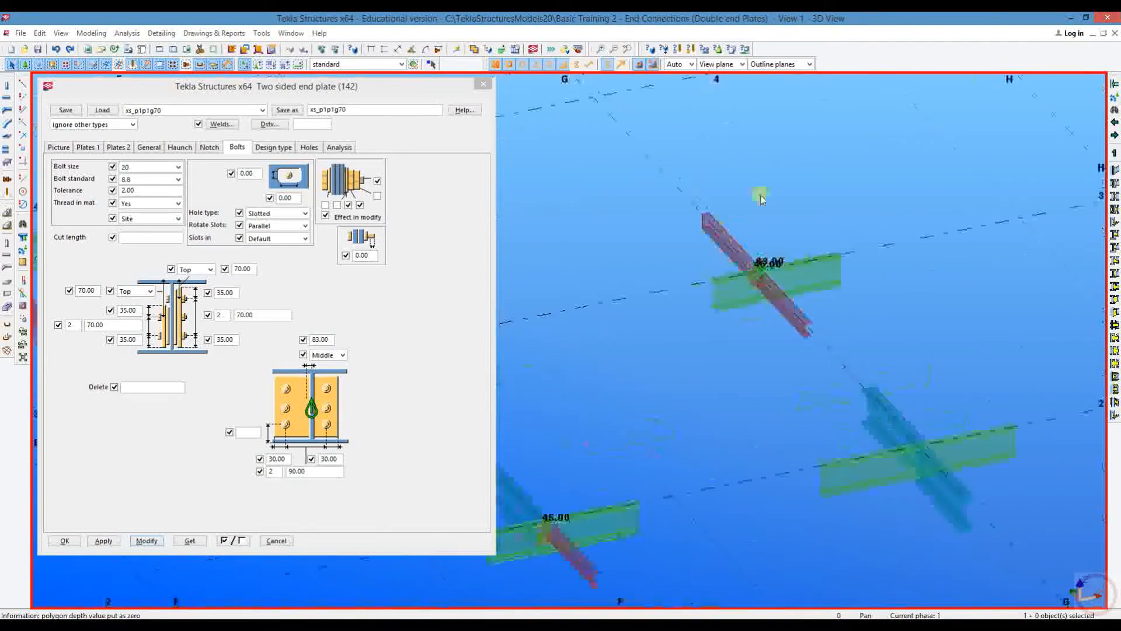
{"action": "scroll", "coordinate": [658, 290], "scroll_direction": "down", "scroll_amount": 5}
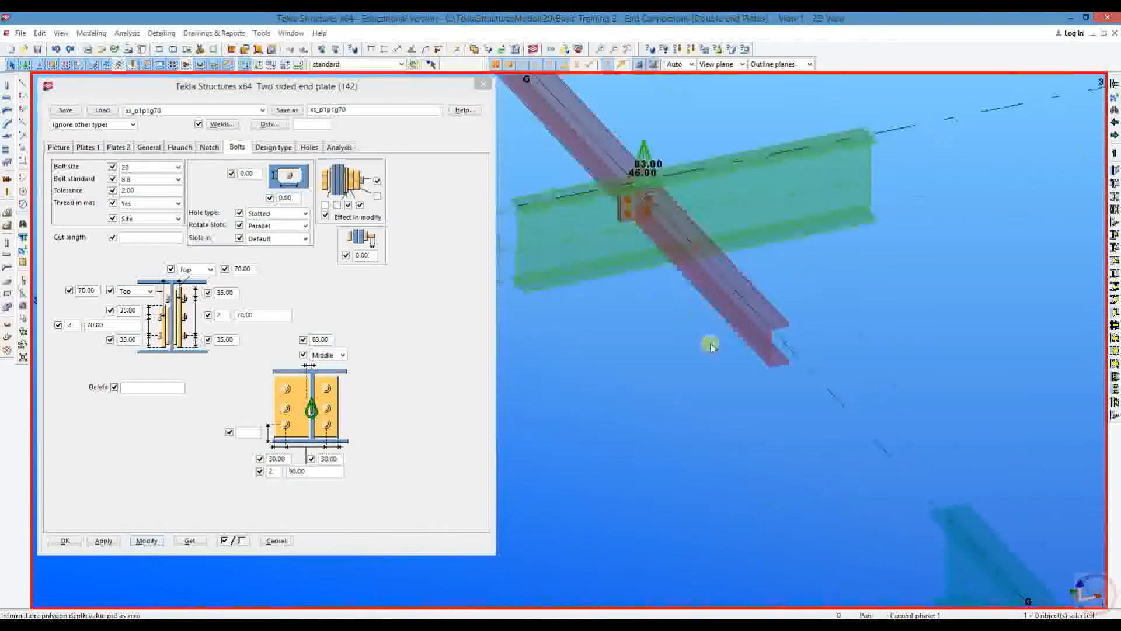
{"action": "middle_click_drag", "start_coordinate": [859, 508], "coordinate": [783, 360]}
{"action": "scroll", "coordinate": [783, 360], "scroll_direction": "up", "scroll_amount": 6}
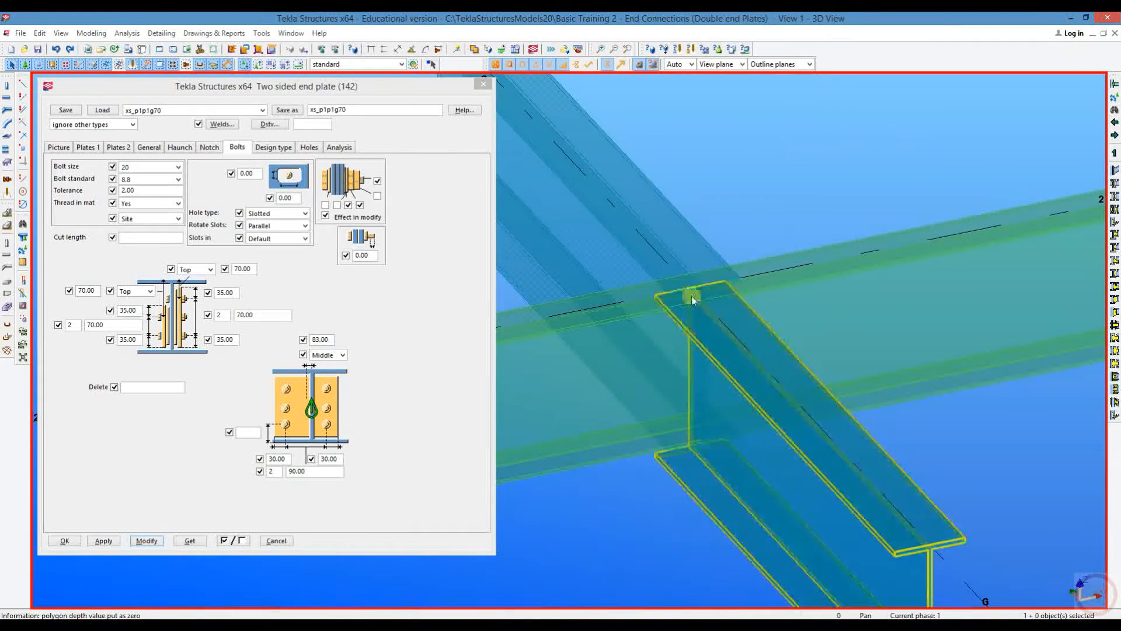
{"action": "scroll", "coordinate": [721, 259], "scroll_direction": "up", "scroll_amount": 3}
Step: Examine the alignment of the two blue gridline G beams on either side of the green main beam from several angles
{"action": "key", "text": "v"}
{"action": "middle_click_drag", "start_coordinate": [663, 285], "coordinate": [660, 215], "text": "ctrl"}
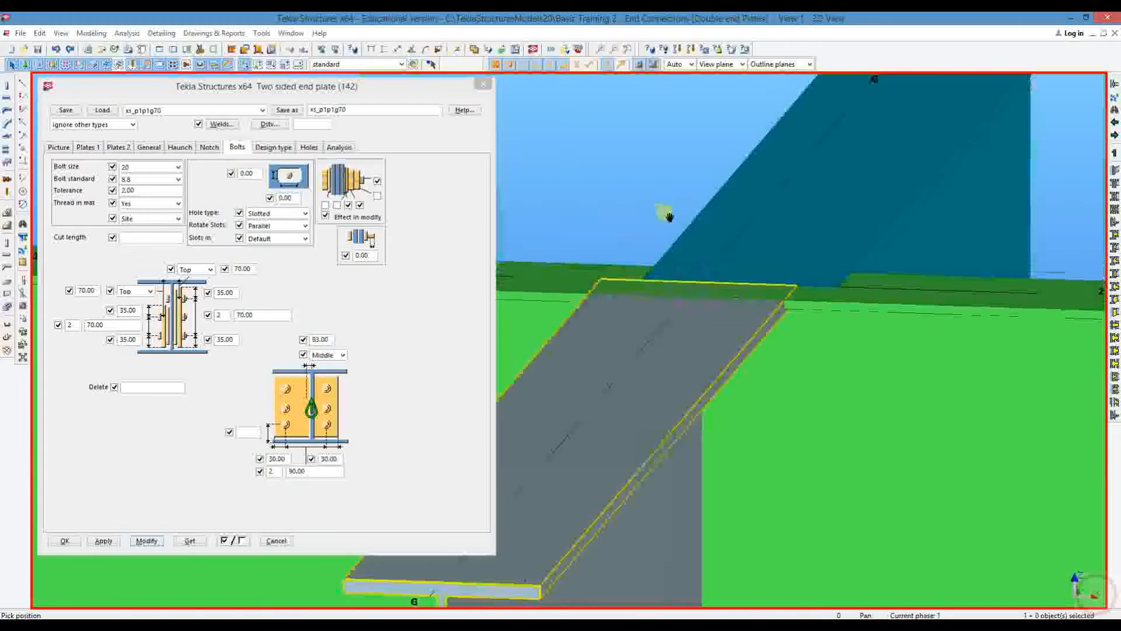
{"action": "right_click", "coordinate": [638, 180]}
{"action": "left_click", "coordinate": [649, 187]}
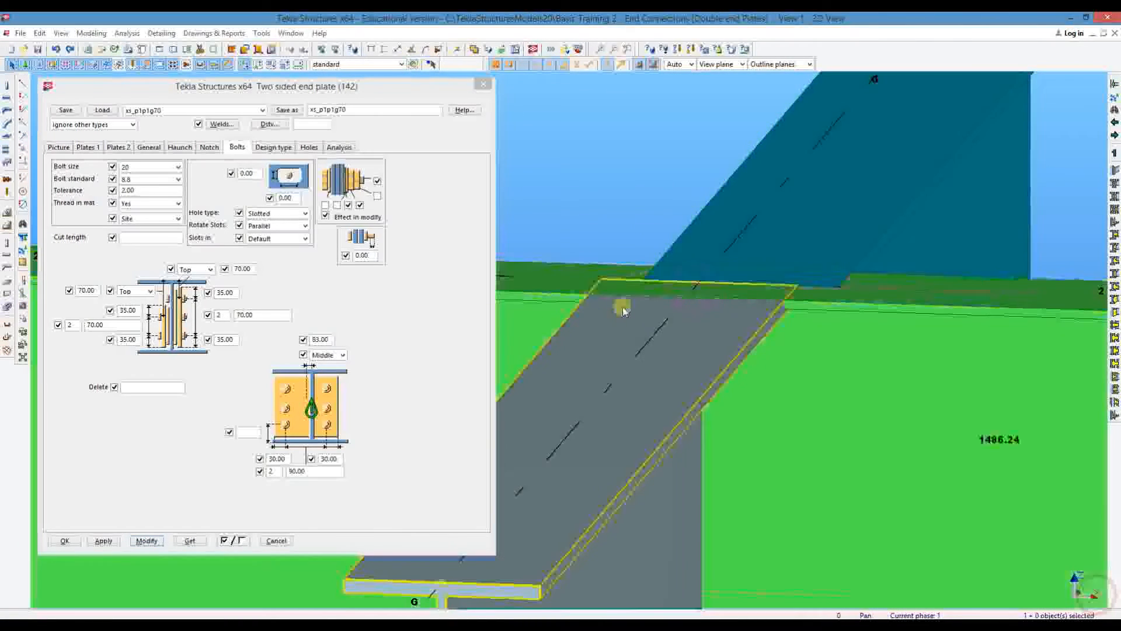
{"action": "left_click", "coordinate": [611, 317]}
{"action": "left_click", "coordinate": [738, 212], "text": "ctrl"}
{"action": "middle_click_drag", "start_coordinate": [638, 315], "coordinate": [750, 128], "text": "ctrl"}
{"action": "right_click", "coordinate": [748, 91]}
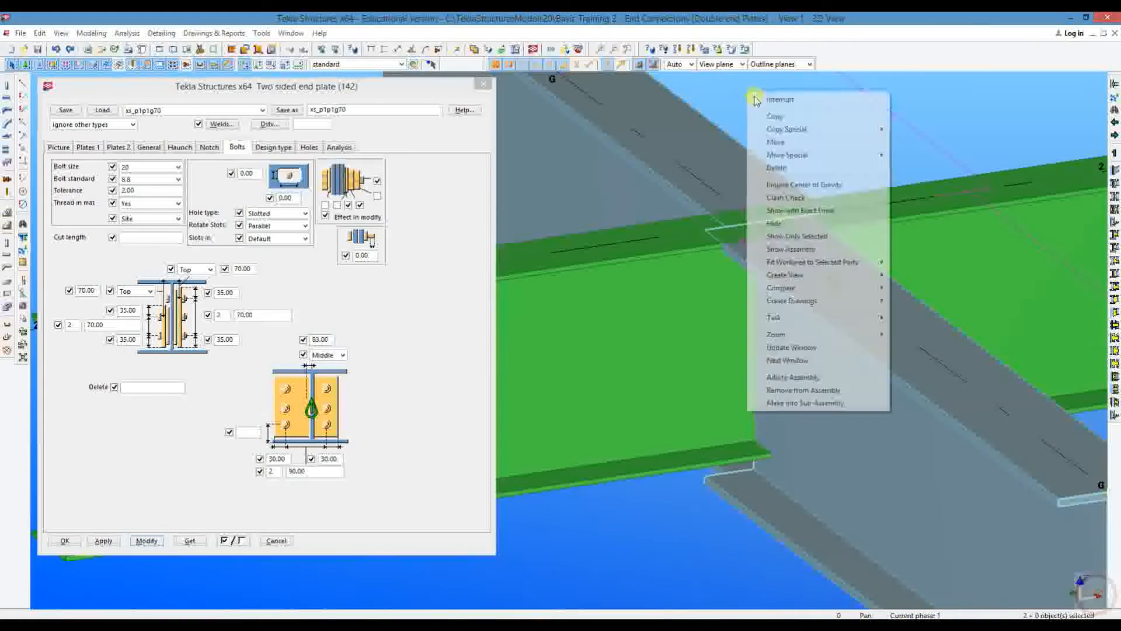
{"action": "left_click", "coordinate": [755, 101]}
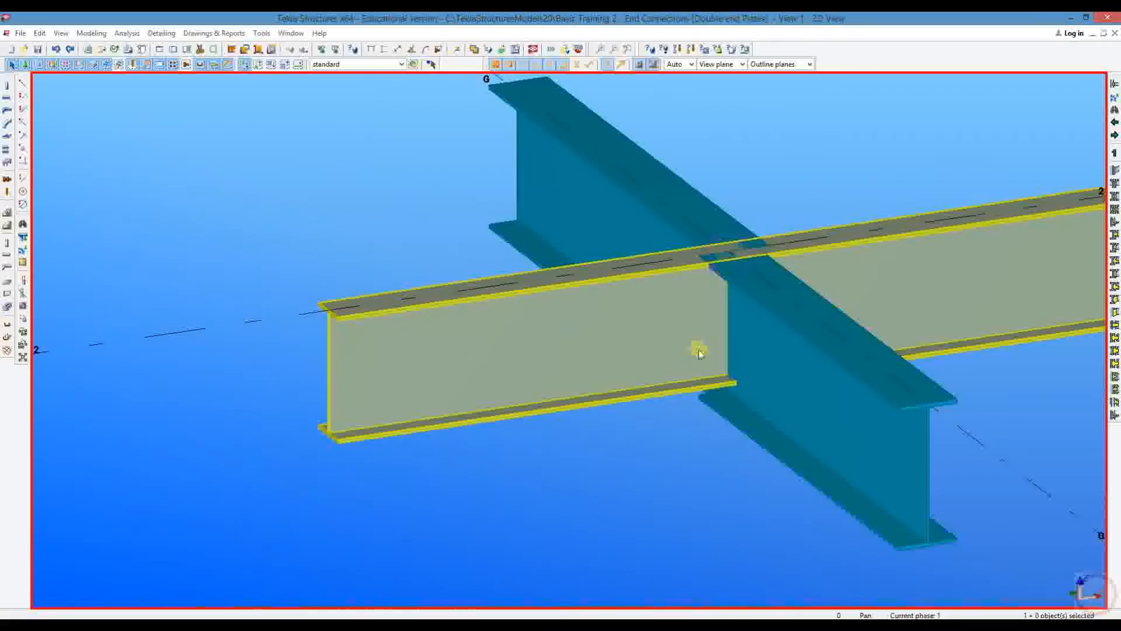
Step: Open the Two sided end plate (142) settings, load the standard settings and apply them
{"action": "scroll", "coordinate": [700, 353], "scroll_direction": "down", "scroll_amount": 6}
{"action": "middle_click_drag", "start_coordinate": [388, 382], "coordinate": [568, 388]}
{"action": "scroll", "coordinate": [358, 261], "scroll_direction": "up", "scroll_amount": 4}
{"action": "double_click", "coordinate": [378, 271]}
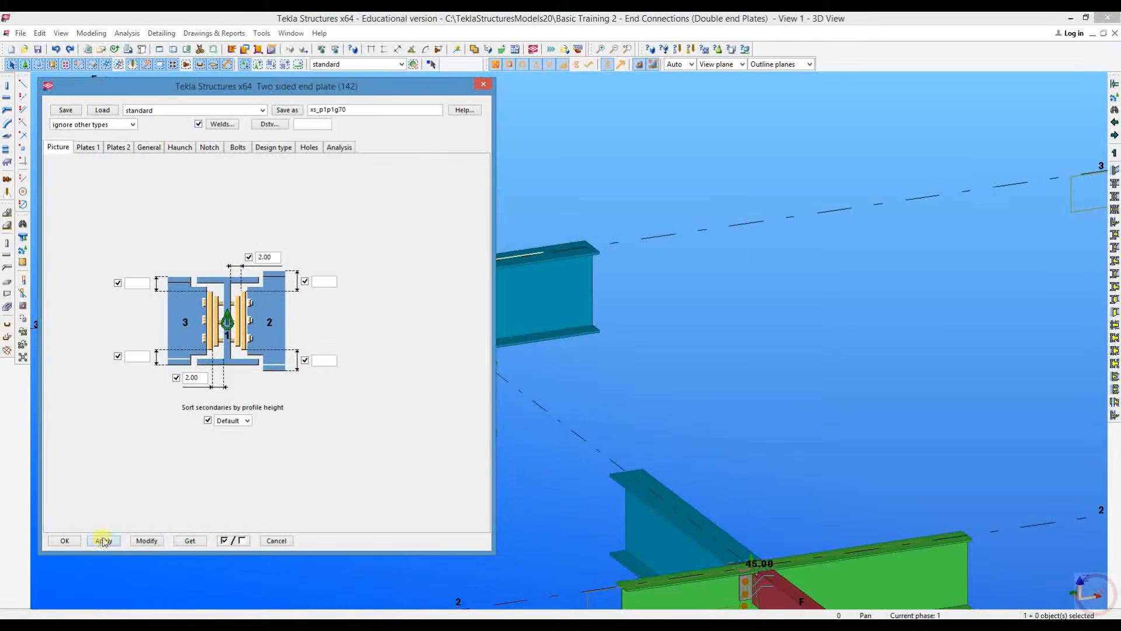
{"action": "left_click", "coordinate": [104, 542]}
Step: Try to create a two sided end plate connection at the junction of gridlines 2 and G
{"action": "left_click", "coordinate": [771, 383]}
{"action": "key", "text": "Return"}
{"action": "scroll", "coordinate": [771, 383], "scroll_direction": "down", "scroll_amount": 4}
{"action": "middle_click_drag", "start_coordinate": [631, 373], "coordinate": [345, 394]}
{"action": "scroll", "coordinate": [784, 531], "scroll_direction": "up", "scroll_amount": 5}
{"action": "middle_click_drag", "start_coordinate": [847, 511], "coordinate": [790, 454]}
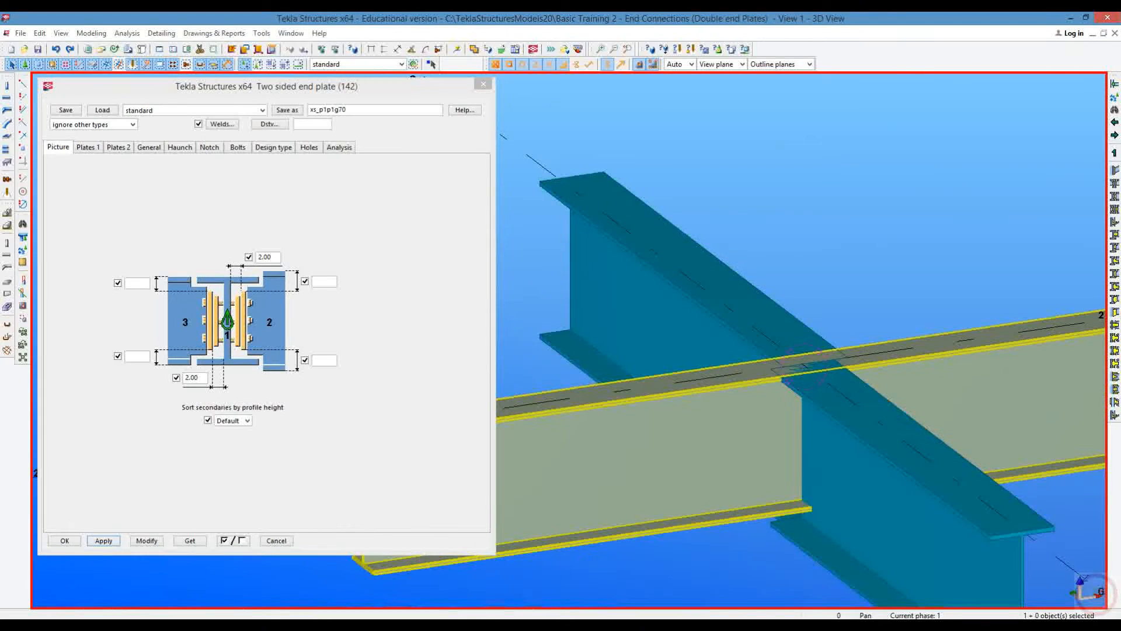
{"action": "left_click", "coordinate": [826, 439]}
{"action": "right_click", "coordinate": [747, 201]}
{"action": "left_click", "coordinate": [771, 213]}
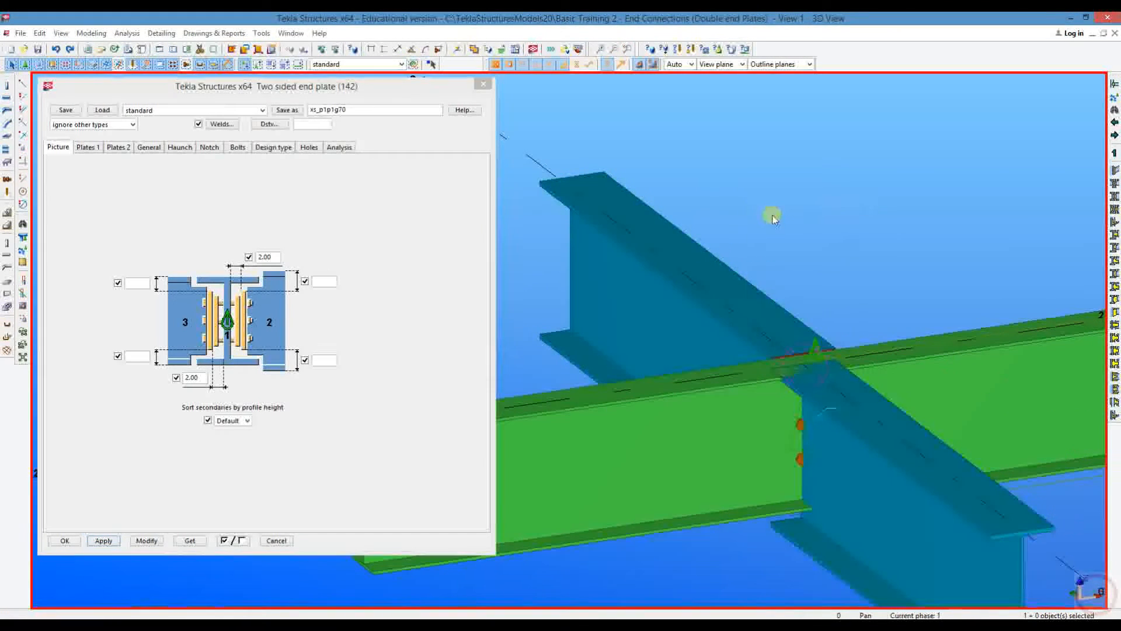
Step: Create a two sided end plate connection with the green gridline 2 beam as main part and both blue gridline G beams as secondaries
{"action": "left_click", "coordinate": [787, 431]}
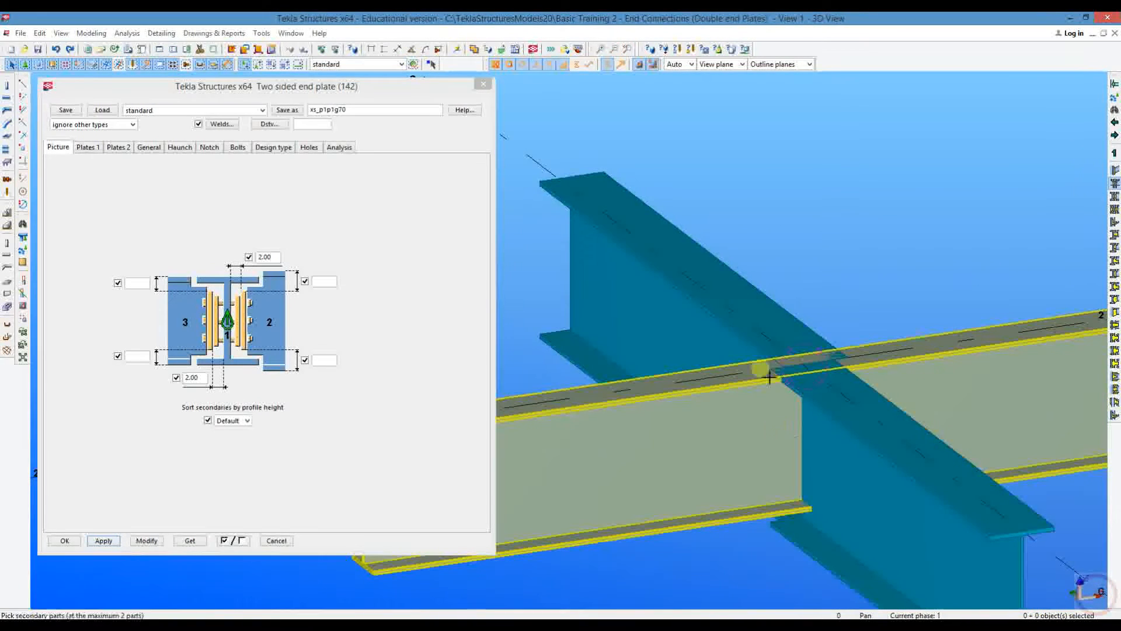
{"action": "left_click", "coordinate": [754, 347]}
{"action": "left_click", "coordinate": [841, 424]}
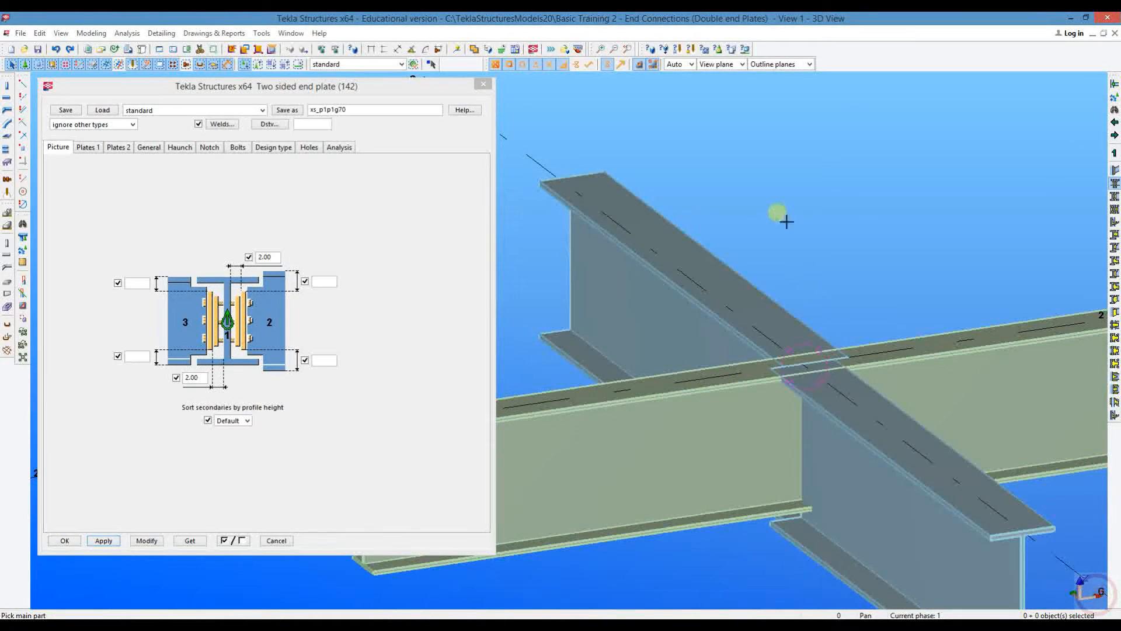
{"action": "middle_click", "coordinate": [788, 219]}
Step: Set the number of vertical bolt rows to 4 on both sides and apply it to the gridline 2 and G connection
{"action": "scroll", "coordinate": [755, 294], "scroll_direction": "up", "scroll_amount": 3}
{"action": "scroll", "coordinate": [755, 294], "scroll_direction": "up", "scroll_amount": 3}
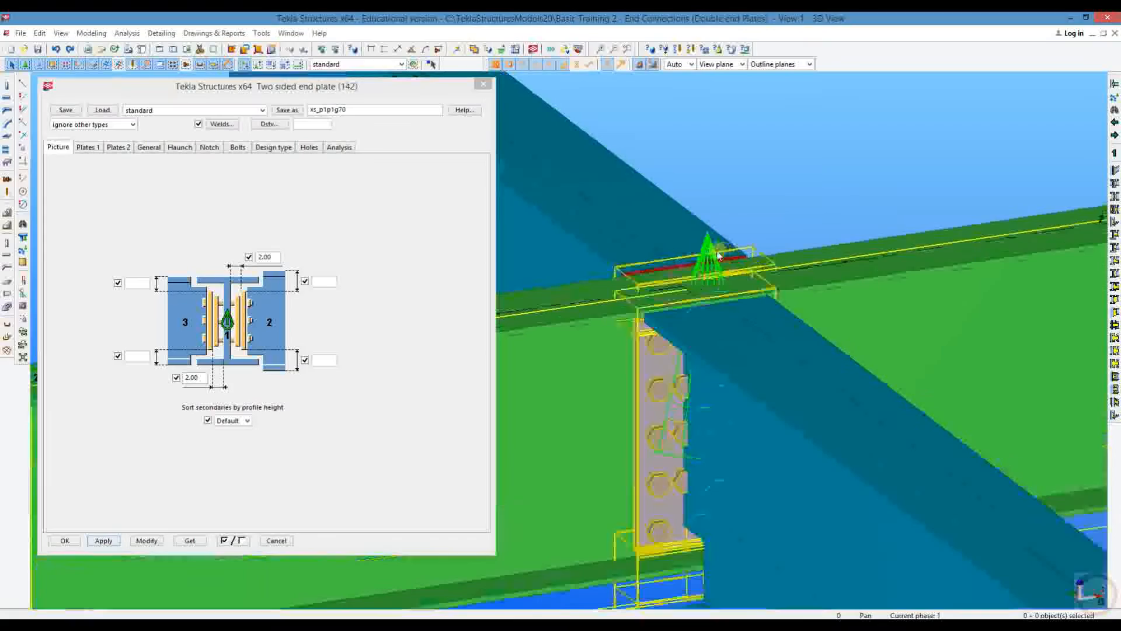
{"action": "left_click", "coordinate": [714, 257]}
{"action": "left_click", "coordinate": [234, 150]}
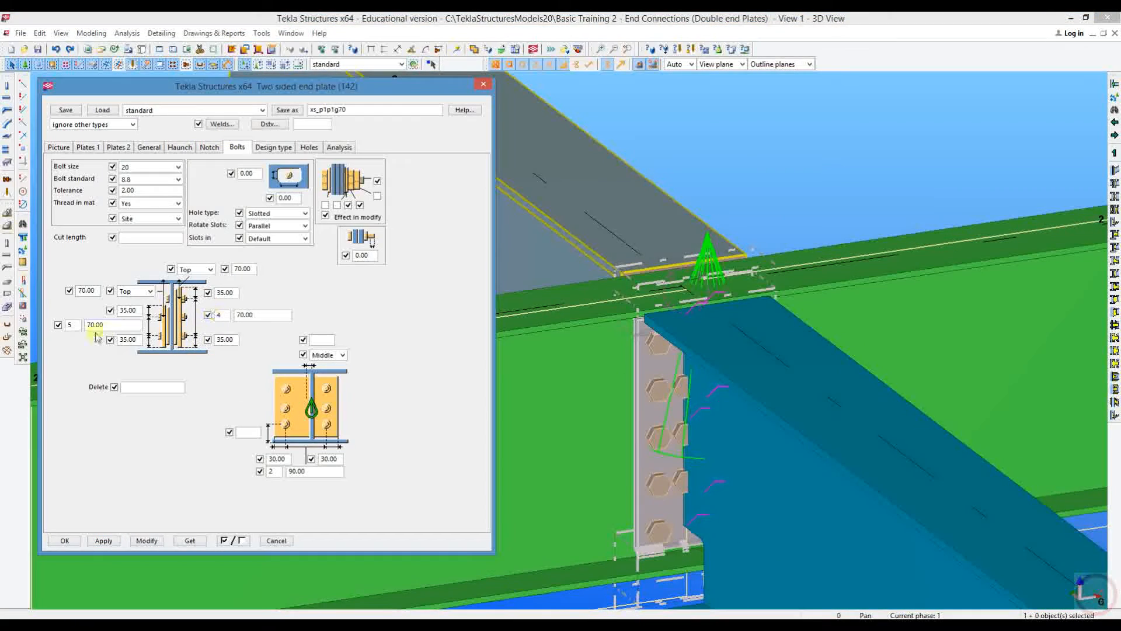
{"action": "key", "text": "BackSpace"}
{"action": "type", "text": "4"}
{"action": "left_click", "coordinate": [147, 541]}
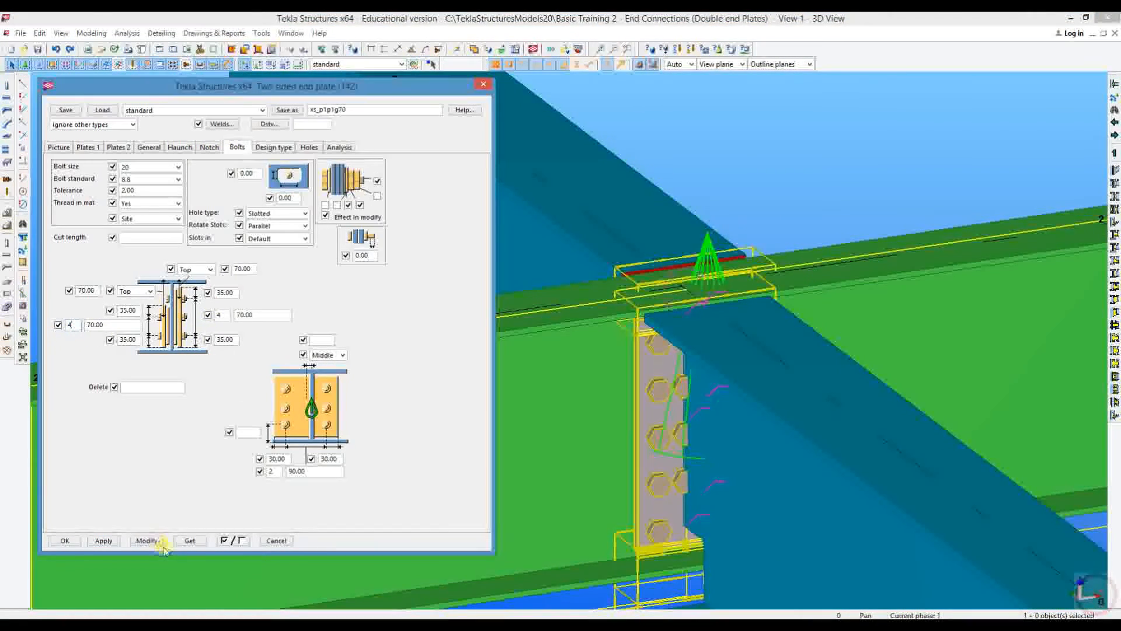
Step: Measure the horizontal offset between the ends of the two end plates at gridlines 2 and G in plan view
{"action": "middle_click_drag", "start_coordinate": [688, 425], "coordinate": [723, 409], "text": "ctrl"}
{"action": "key", "text": "ctrl+p"}
{"action": "scroll", "coordinate": [724, 411], "scroll_direction": "up", "scroll_amount": 4}
{"action": "scroll", "coordinate": [673, 461], "scroll_direction": "up", "scroll_amount": 5}
{"action": "scroll", "coordinate": [827, 403], "scroll_direction": "up", "scroll_amount": 2}
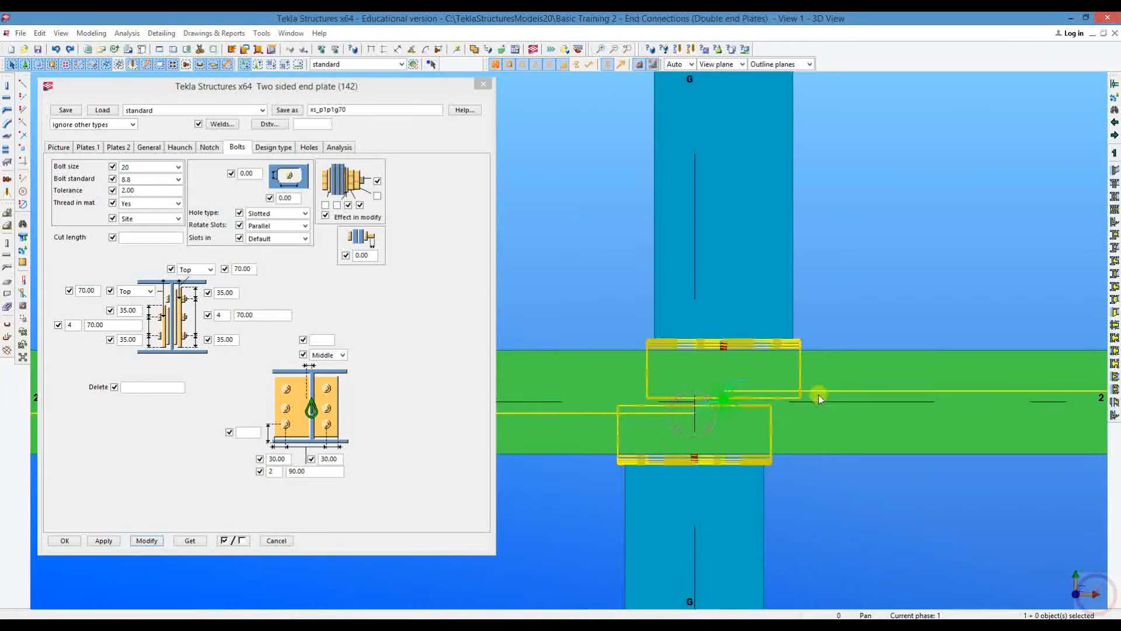
{"action": "middle_click_drag", "start_coordinate": [820, 393], "coordinate": [744, 325], "text": "ctrl"}
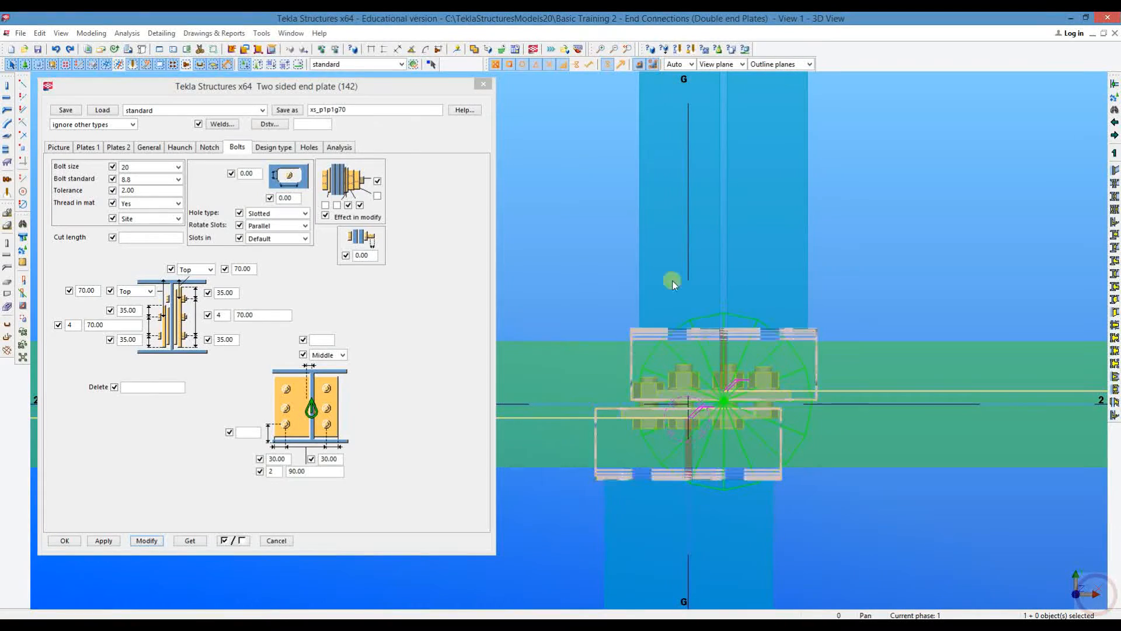
{"action": "scroll", "coordinate": [677, 292], "scroll_direction": "up", "scroll_amount": 5}
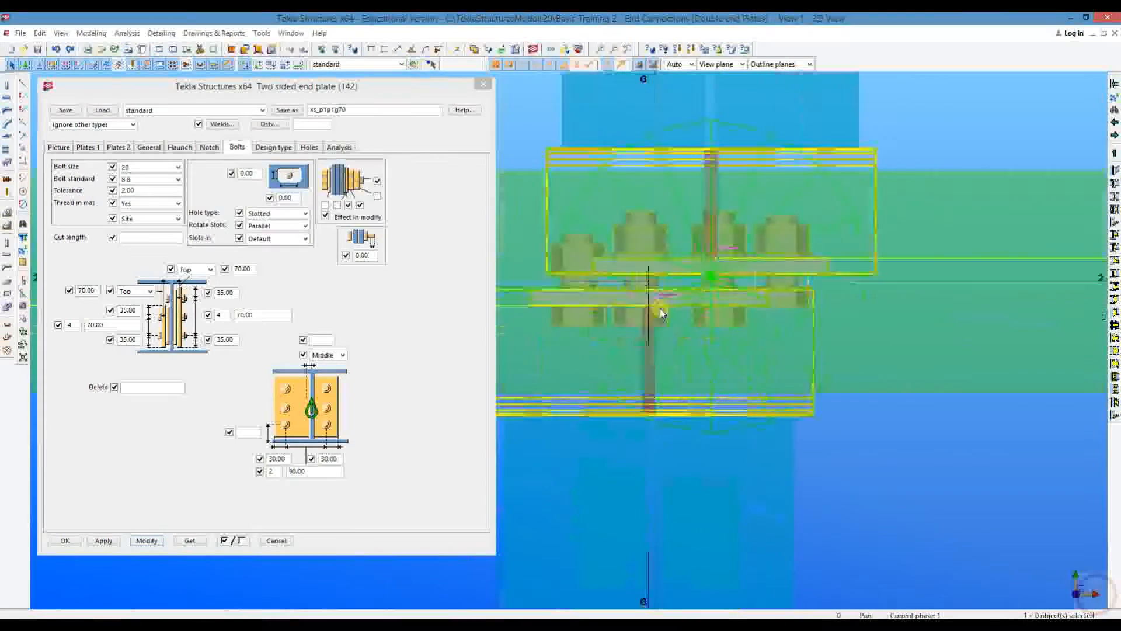
{"action": "left_click", "coordinate": [372, 50]}
{"action": "left_click", "coordinate": [653, 271]}
{"action": "left_click", "coordinate": [566, 316]}
{"action": "right_click", "coordinate": [531, 166]}
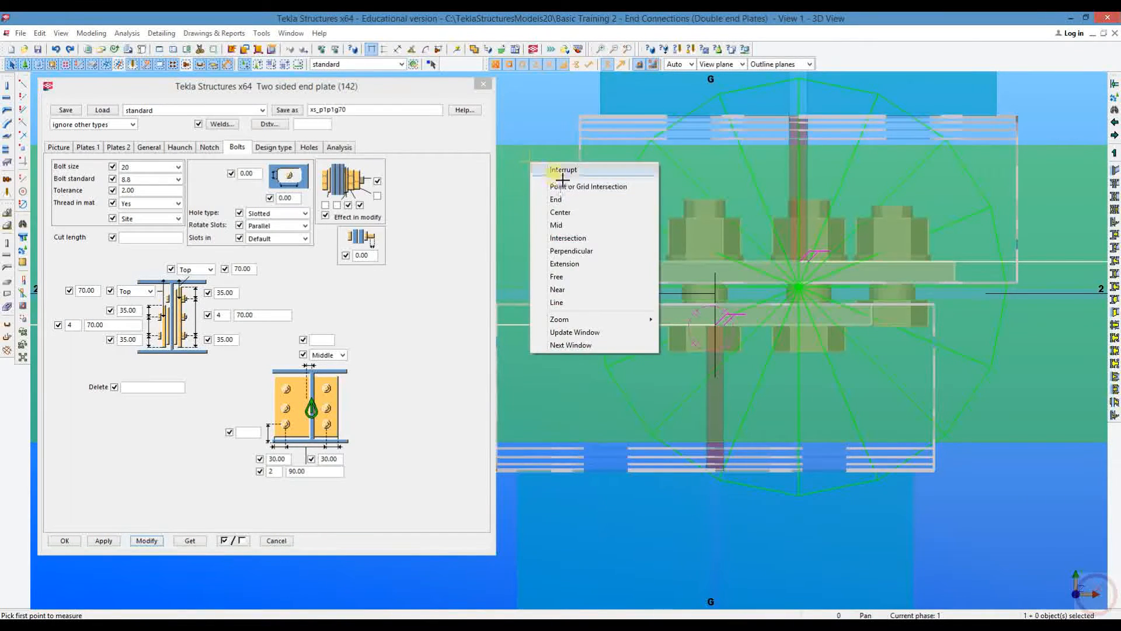
{"action": "left_click", "coordinate": [562, 170]}
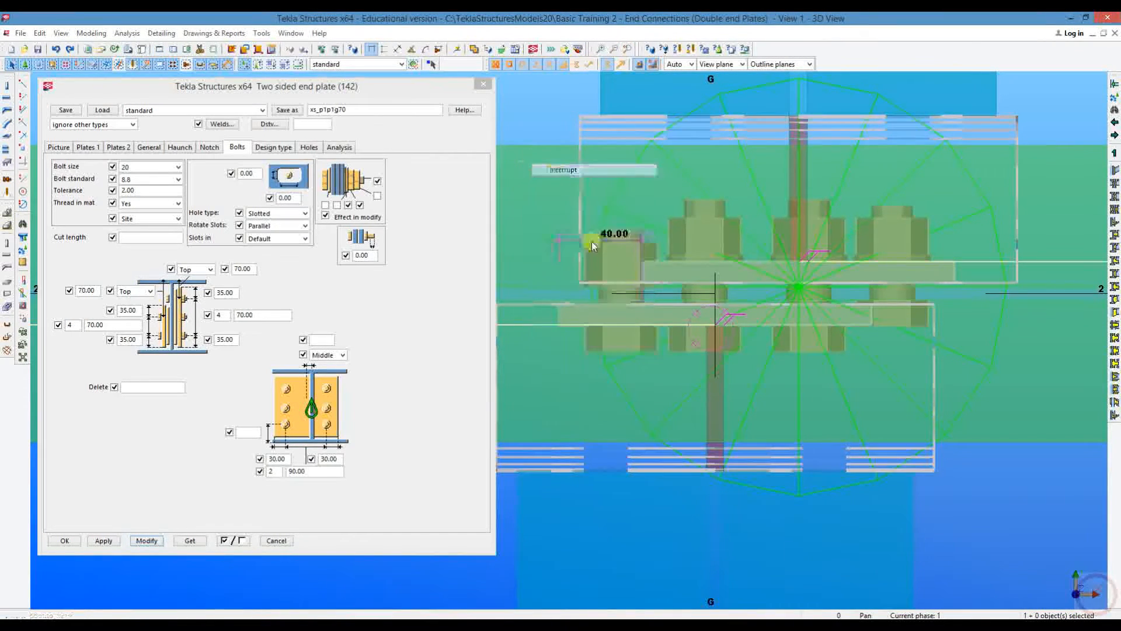
Step: Measure the horizontal distance between the web centrelines of the two secondary beams on gridline G
{"action": "left_click", "coordinate": [808, 157]}
{"action": "left_click", "coordinate": [719, 370], "text": "ctrl"}
{"action": "left_click", "coordinate": [388, 45]}
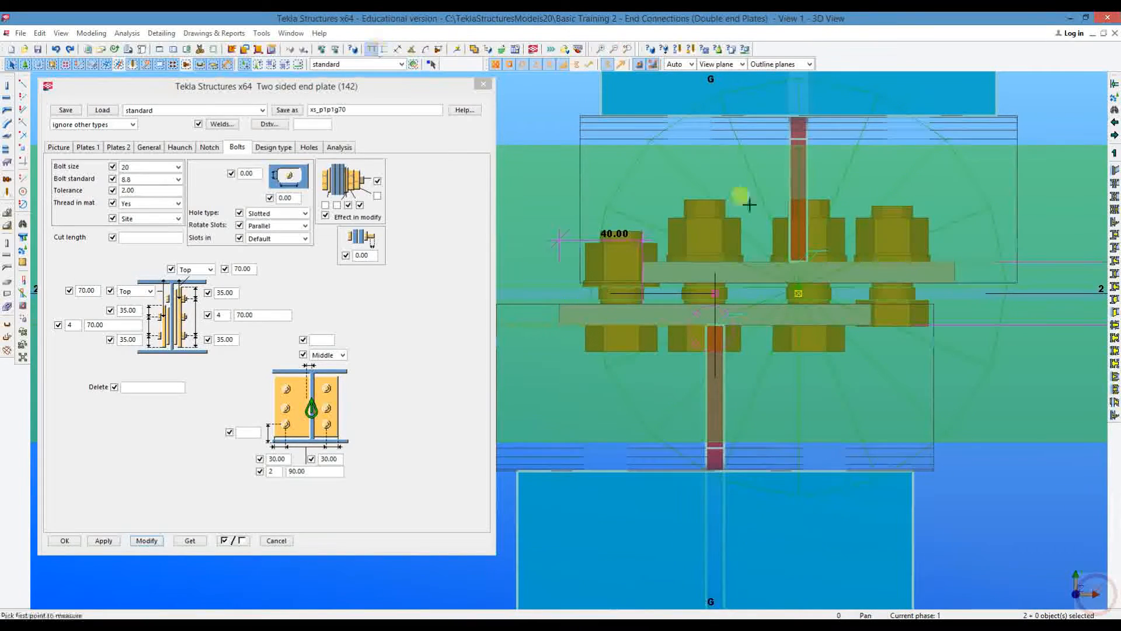
{"action": "left_click", "coordinate": [715, 293]}
{"action": "left_click", "coordinate": [804, 303]}
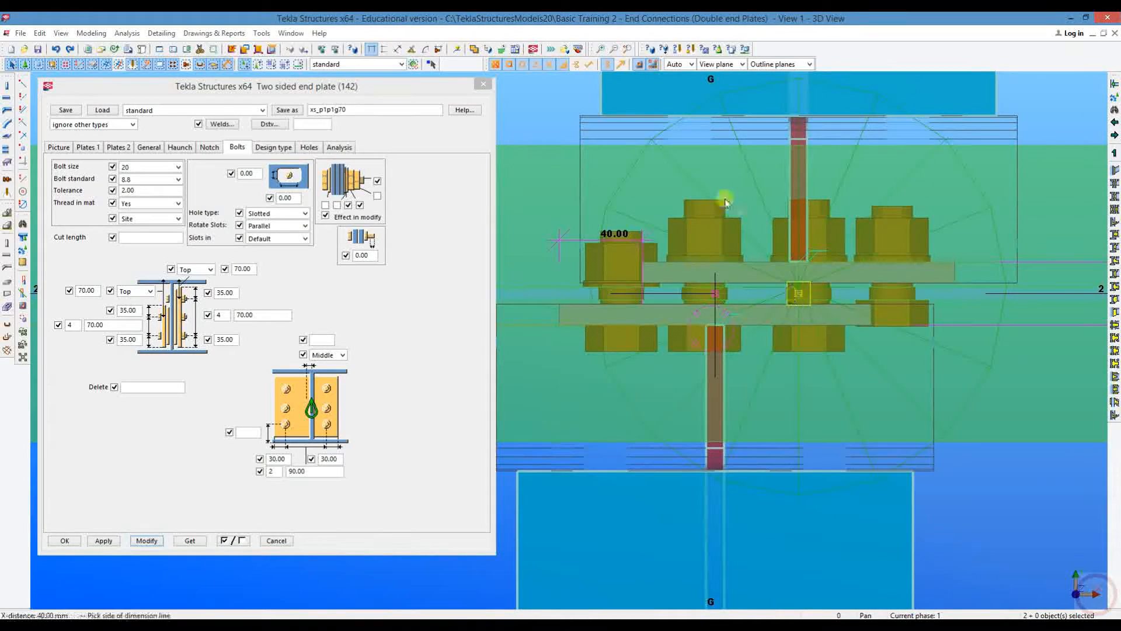
{"action": "scroll", "coordinate": [695, 305], "scroll_direction": "down", "scroll_amount": 3}
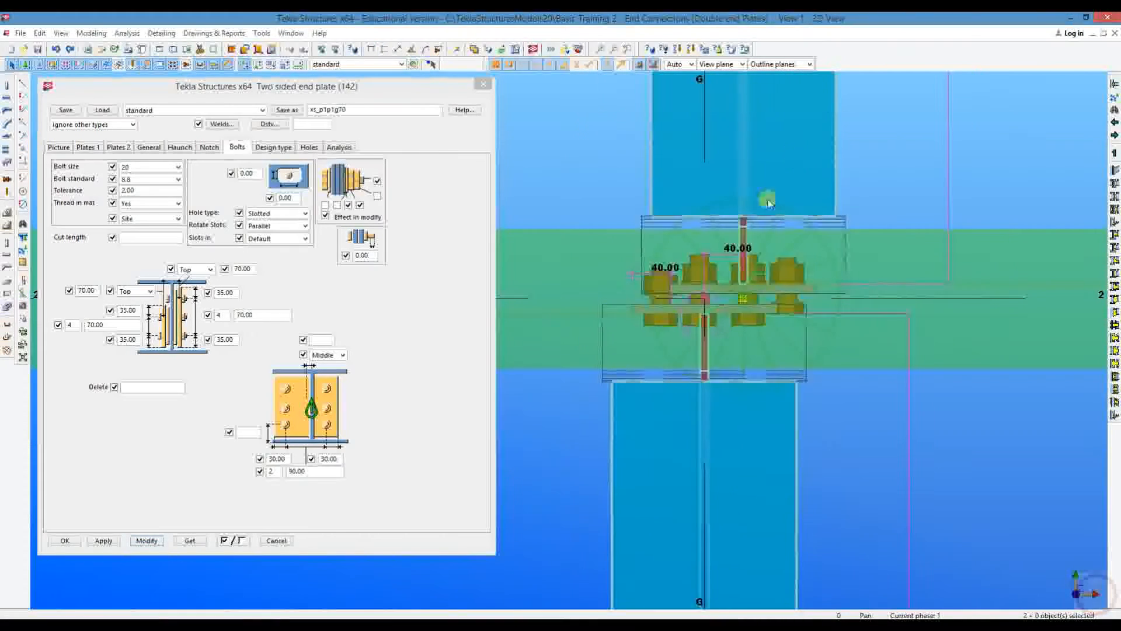
{"action": "left_click", "coordinate": [768, 202]}
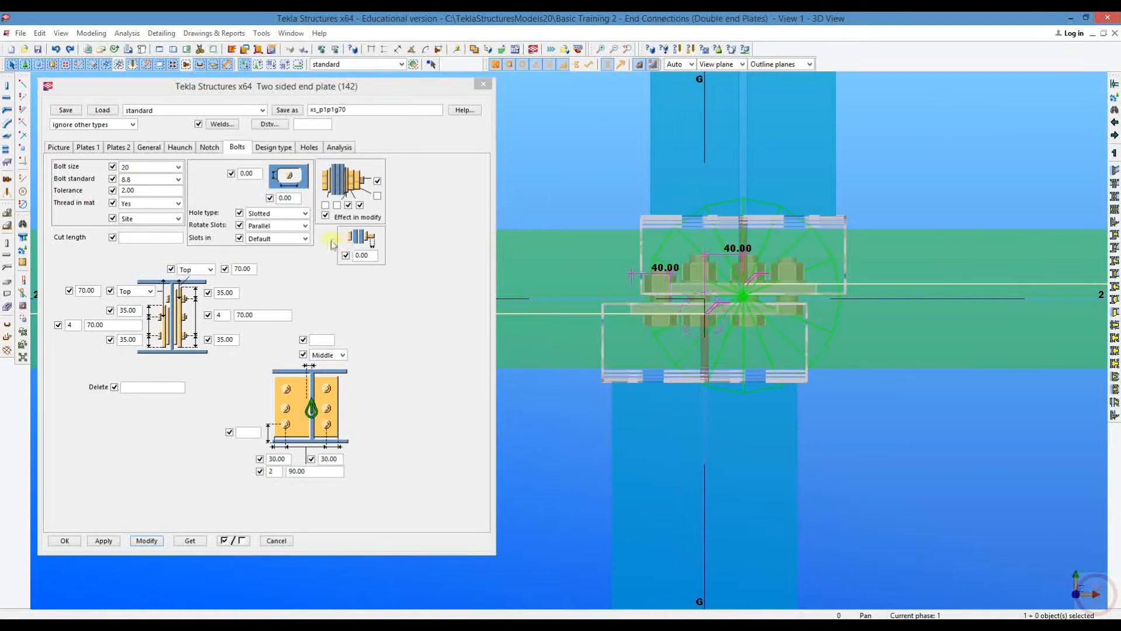
Step: Try a horizontal offset of 40 mm between the two end plates, and correct it to -40 mm in the gridline 2 and G connection
{"action": "left_click", "coordinate": [116, 148]}
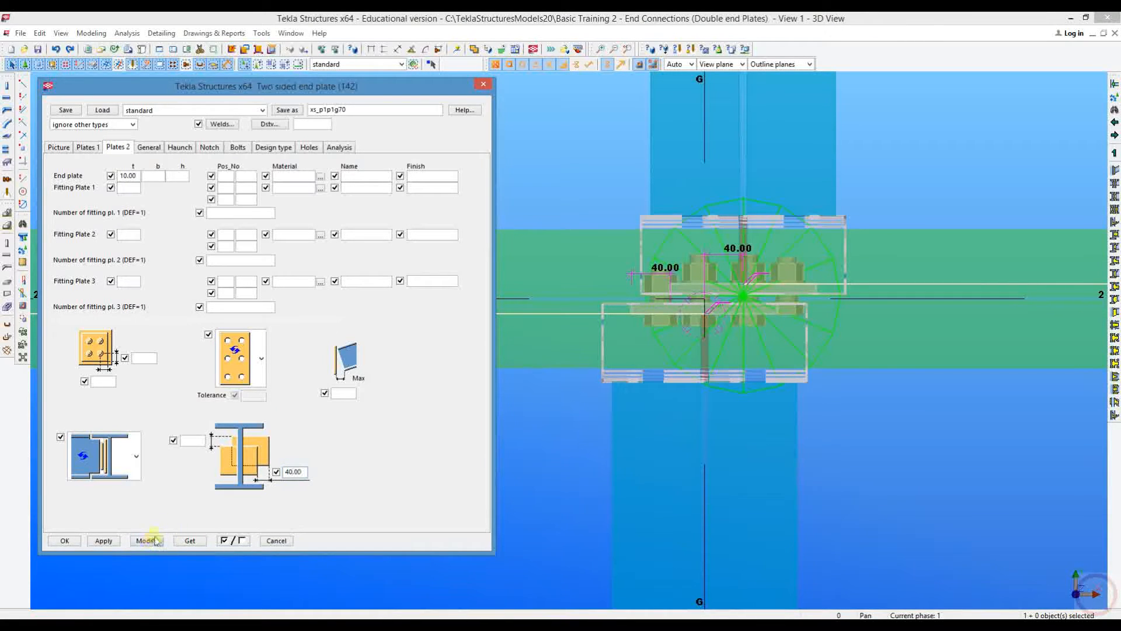
{"action": "middle_click_drag", "start_coordinate": [697, 214], "coordinate": [679, 218]}
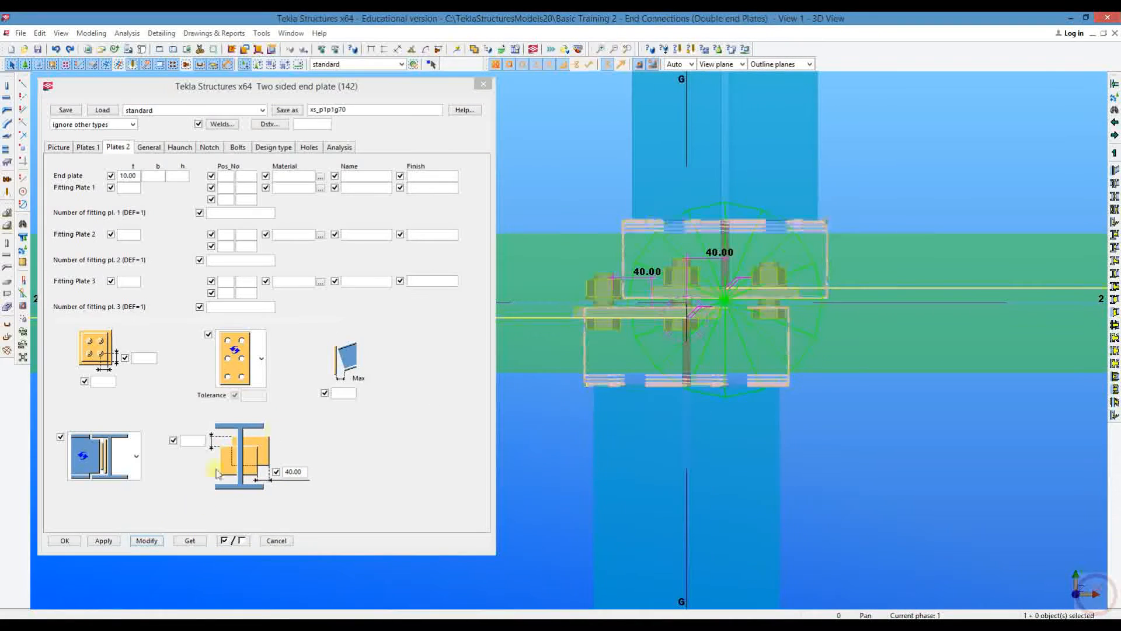
{"action": "left_click", "coordinate": [292, 473]}
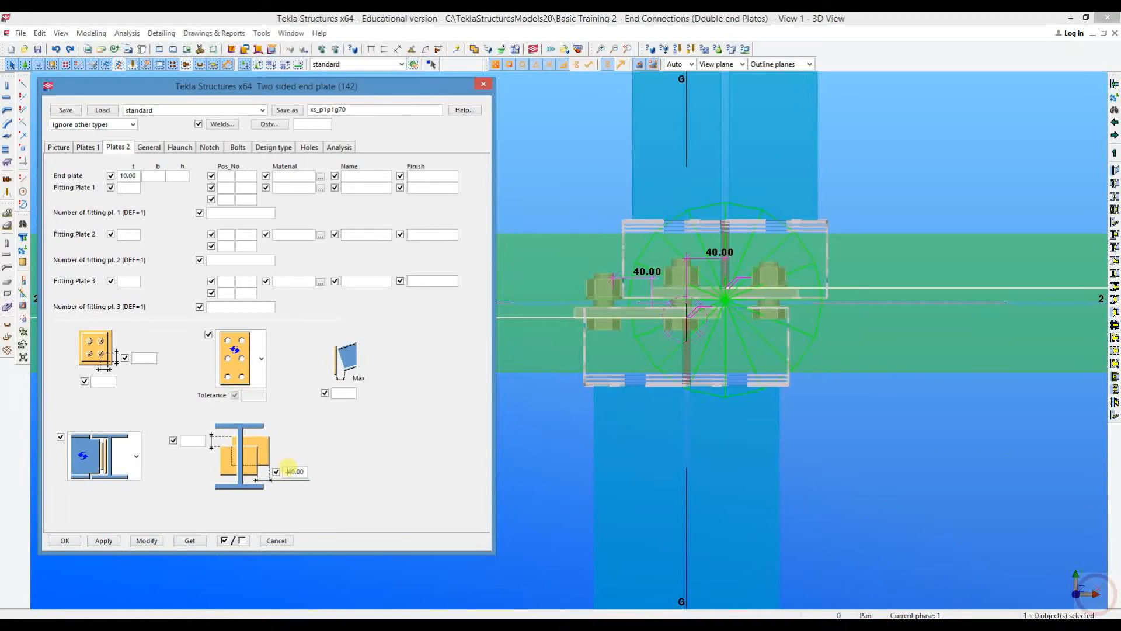
{"action": "middle_click_drag", "start_coordinate": [808, 341], "coordinate": [795, 328]}
{"action": "scroll", "coordinate": [794, 329], "scroll_direction": "up", "scroll_amount": 2}
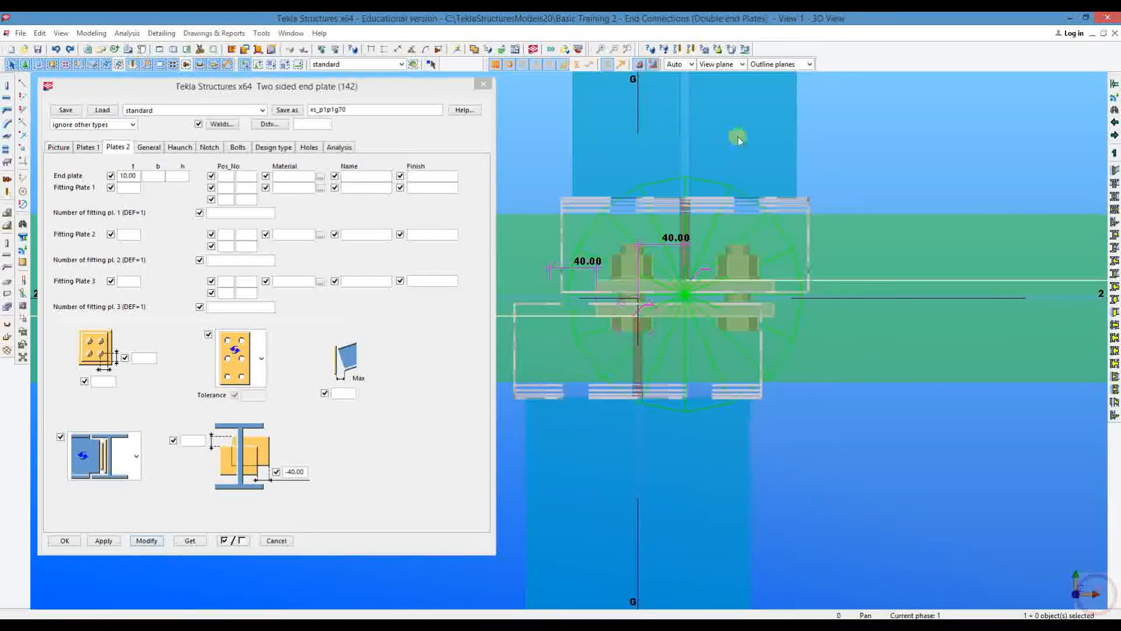
{"action": "scroll", "coordinate": [738, 138], "scroll_direction": "up", "scroll_amount": 1}
{"action": "middle_click_drag", "start_coordinate": [764, 272], "coordinate": [786, 251]}
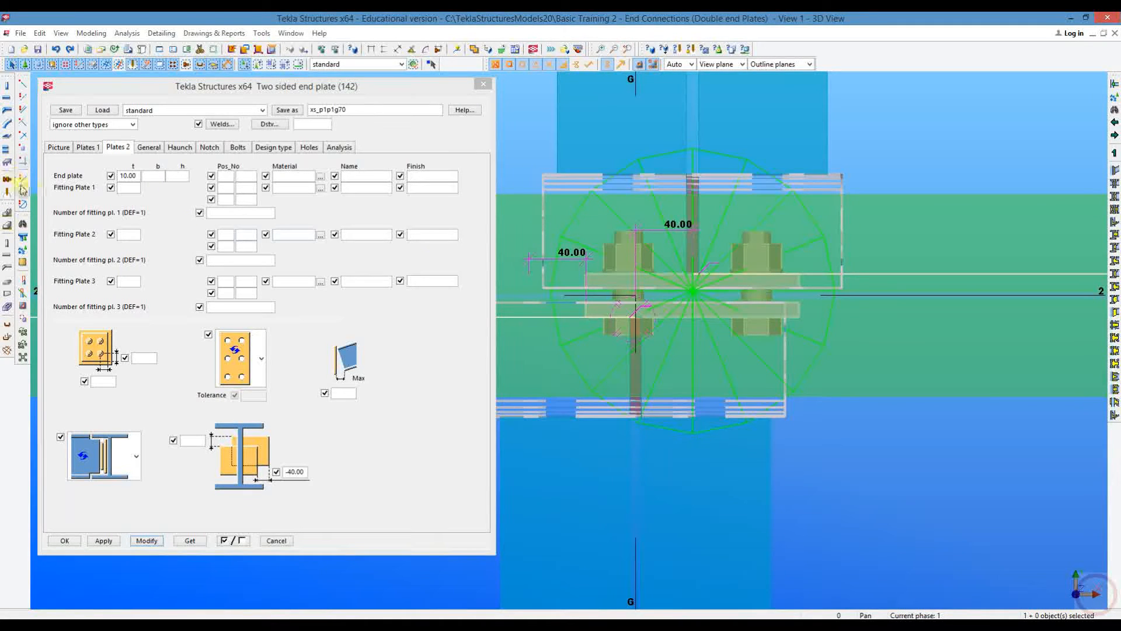
Step: Create a point on the line midway between the web ends of the two secondary beams
{"action": "left_click", "coordinate": [22, 95]}
{"action": "scroll", "coordinate": [561, 322], "scroll_direction": "up", "scroll_amount": 2}
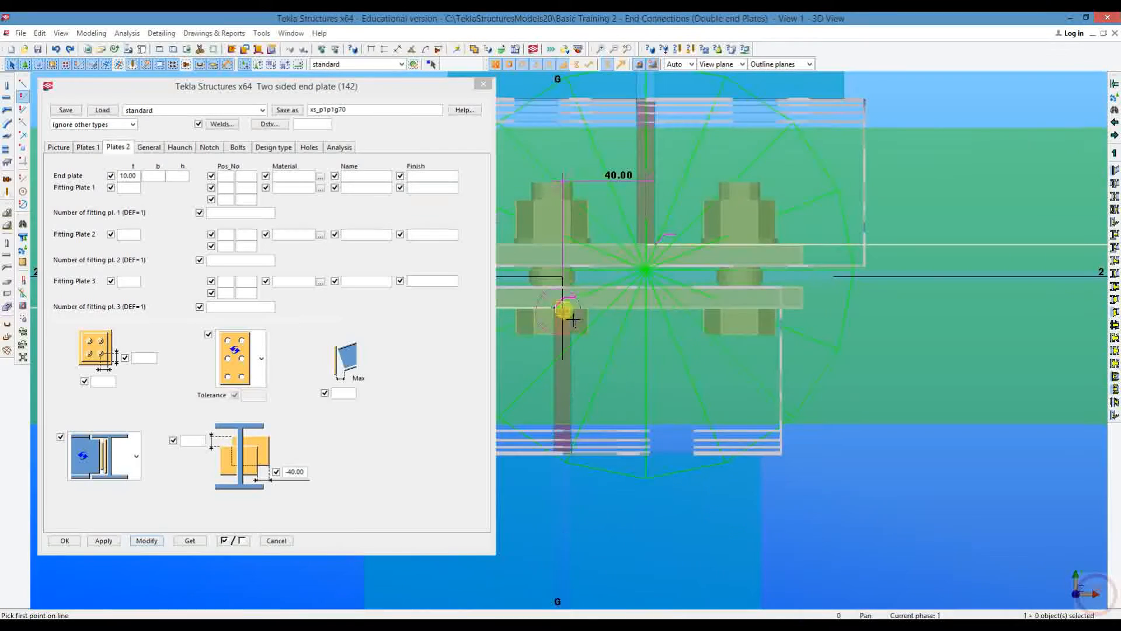
{"action": "left_click", "coordinate": [589, 297]}
{"action": "left_click", "coordinate": [653, 251]}
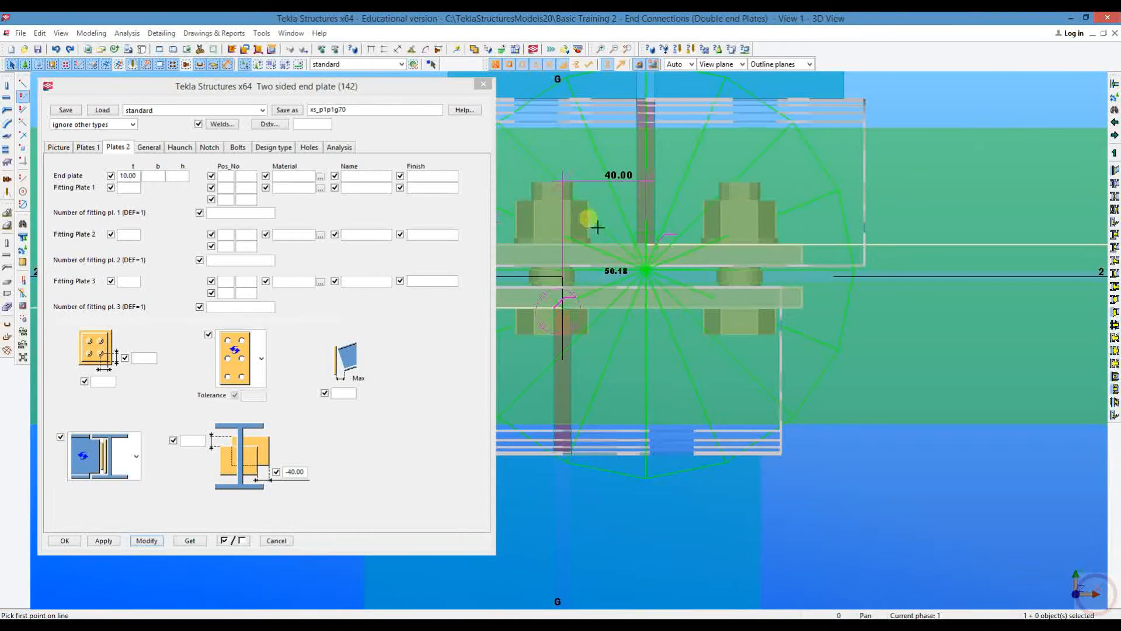
Step: Measure the horizontal distance from the midway point to the upper secondary beam's web centre
{"action": "left_click", "coordinate": [369, 54]}
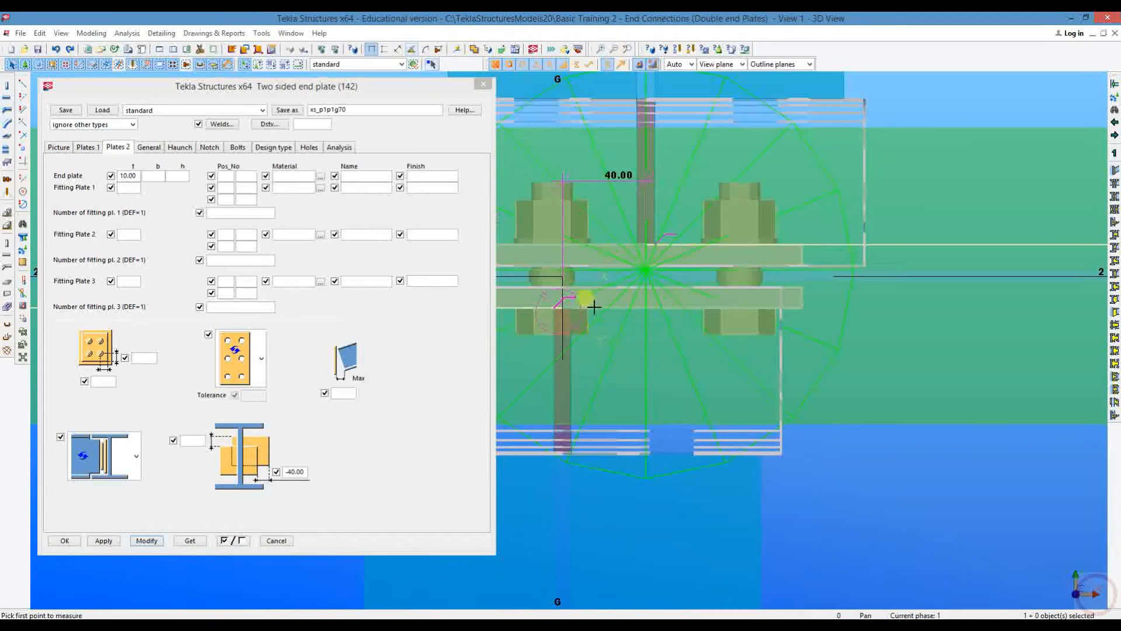
{"action": "left_click", "coordinate": [605, 277]}
{"action": "left_click", "coordinate": [647, 245]}
{"action": "left_click", "coordinate": [619, 227]}
{"action": "right_click", "coordinate": [584, 184]}
{"action": "left_click", "coordinate": [598, 195]}
{"action": "scroll", "coordinate": [752, 252], "scroll_direction": "down", "scroll_amount": 3}
{"action": "scroll", "coordinate": [733, 193], "scroll_direction": "up", "scroll_amount": 2}
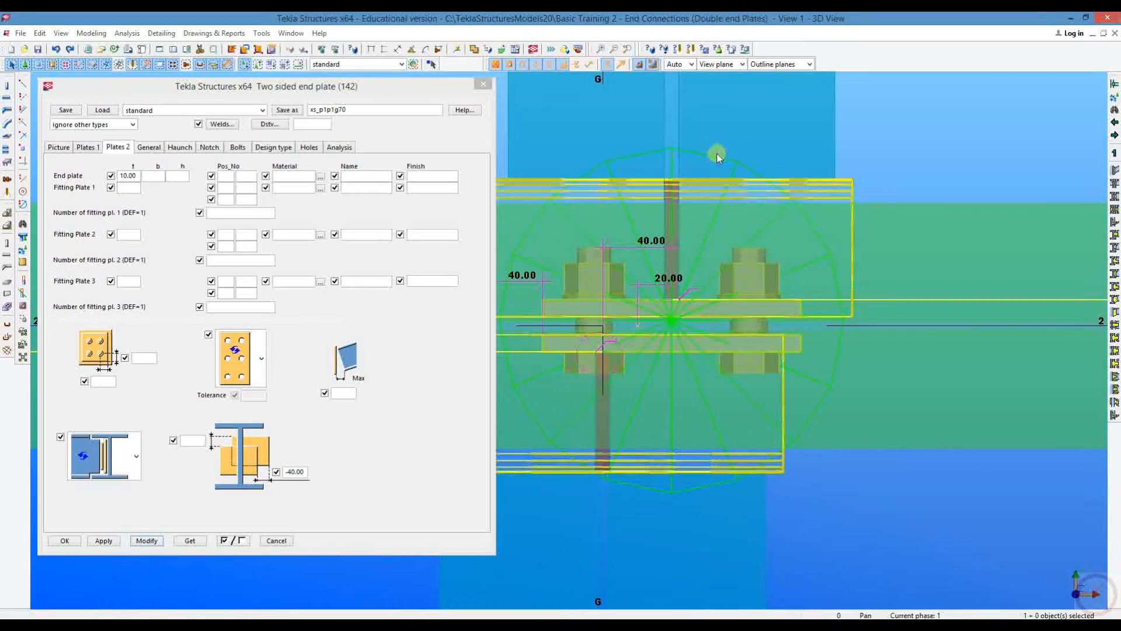
Step: Set the bolt group's horizontal offset to 20 mm, measured from the middle, and apply it to the connection
{"action": "left_click", "coordinate": [237, 147]}
{"action": "left_click", "coordinate": [323, 340]}
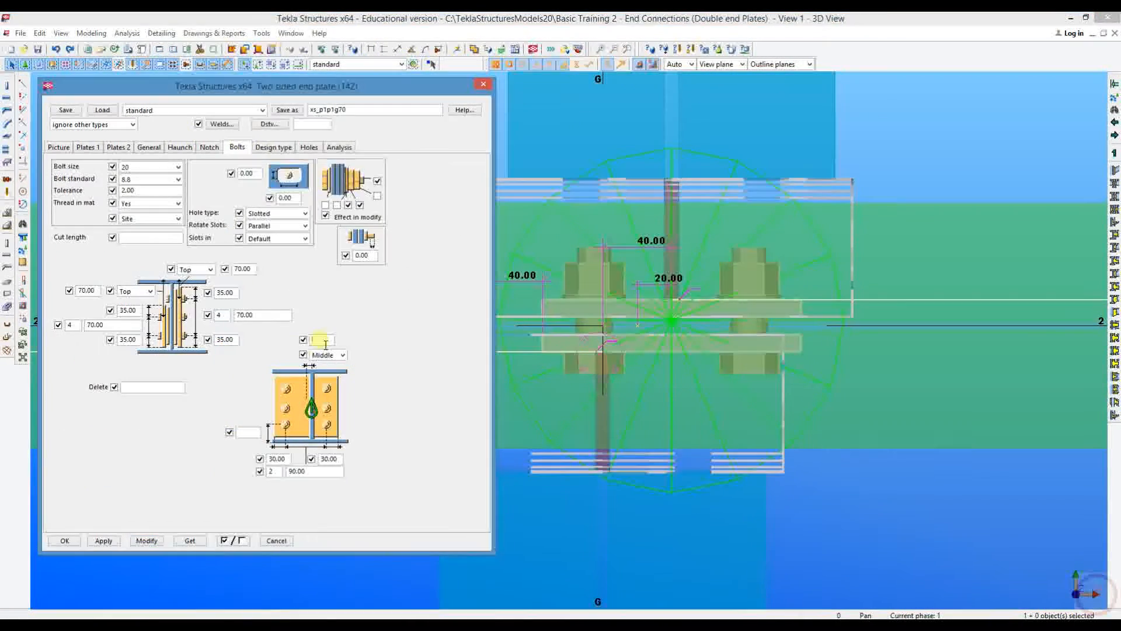
{"action": "left_click", "coordinate": [146, 540]}
{"action": "middle_click_drag", "start_coordinate": [759, 345], "coordinate": [783, 327]}
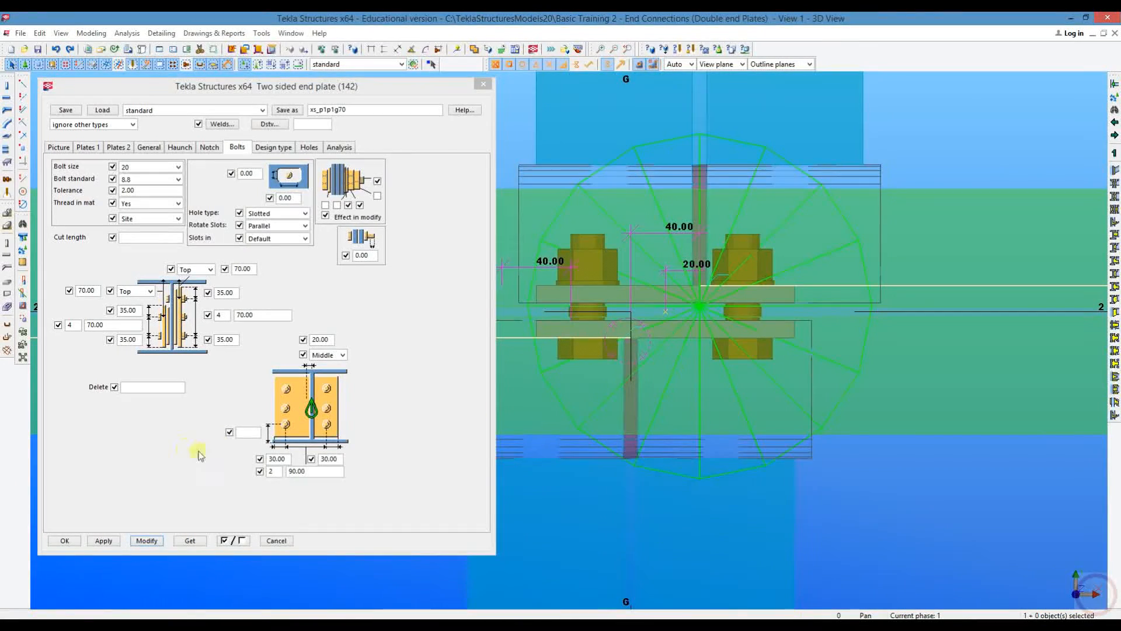
Step: Add 90 and 40 in Calculator, and set the connection's horizontal bolt spacing to 130 mm
{"action": "double_click", "coordinate": [312, 475]}
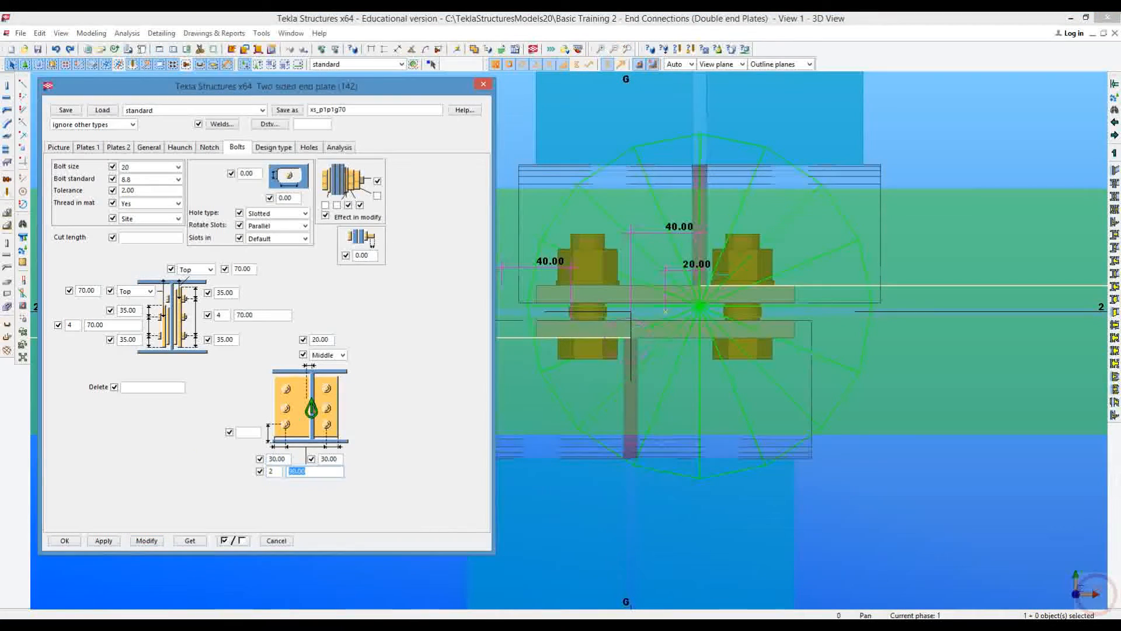
{"action": "key", "text": "XF86Calculator"}
{"action": "left_click_drag", "start_coordinate": [949, 101], "coordinate": [942, 114]}
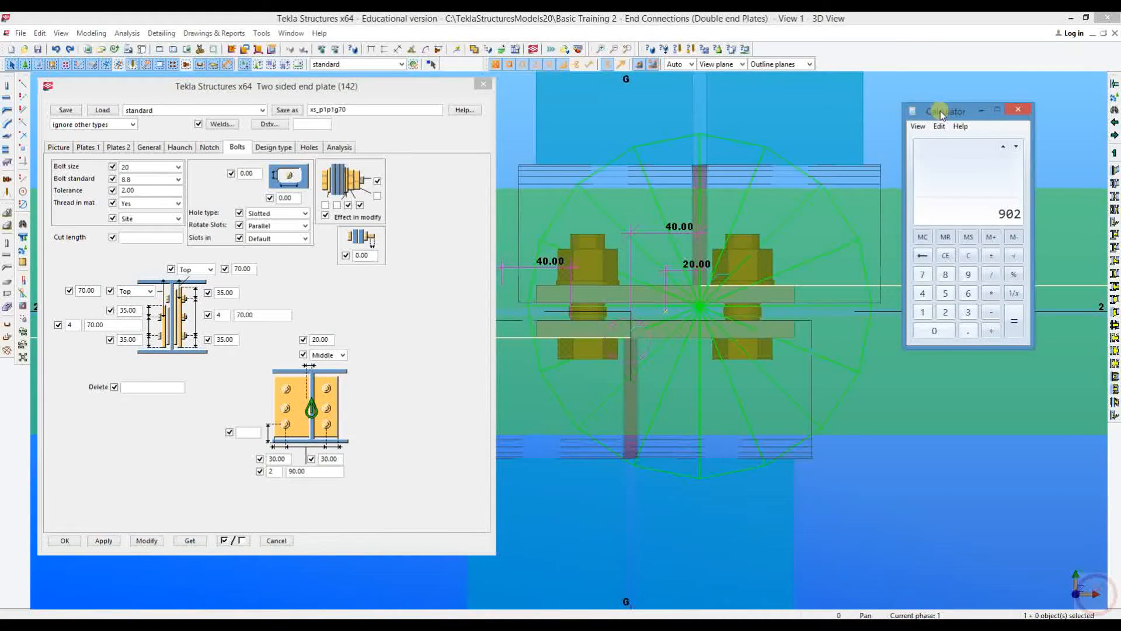
{"action": "key", "text": "Return"}
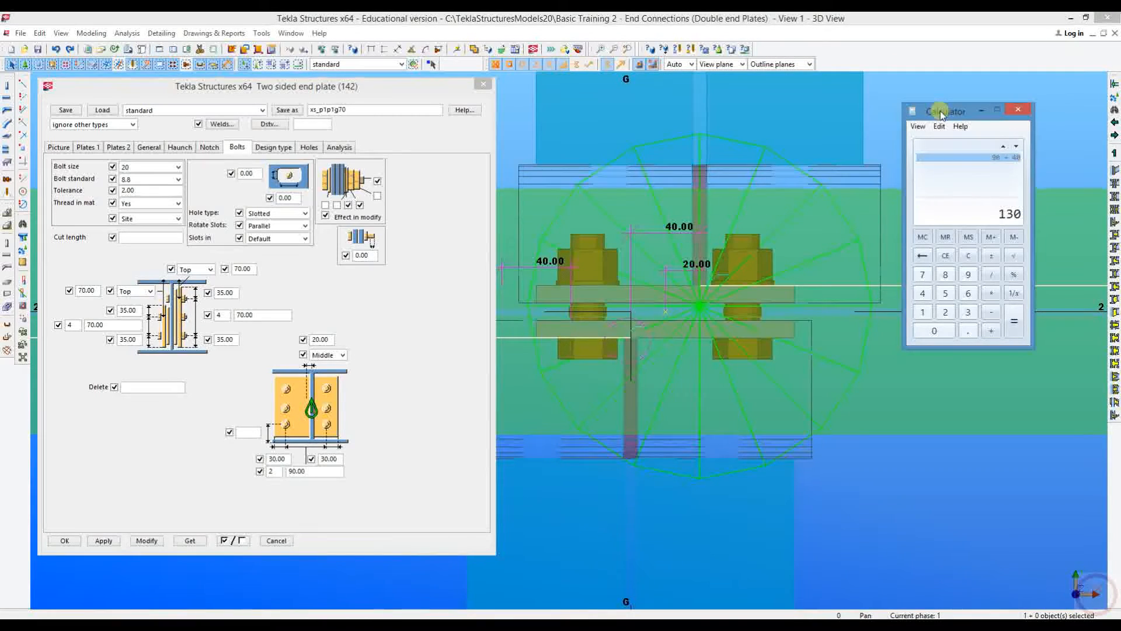
{"action": "double_click", "coordinate": [313, 473]}
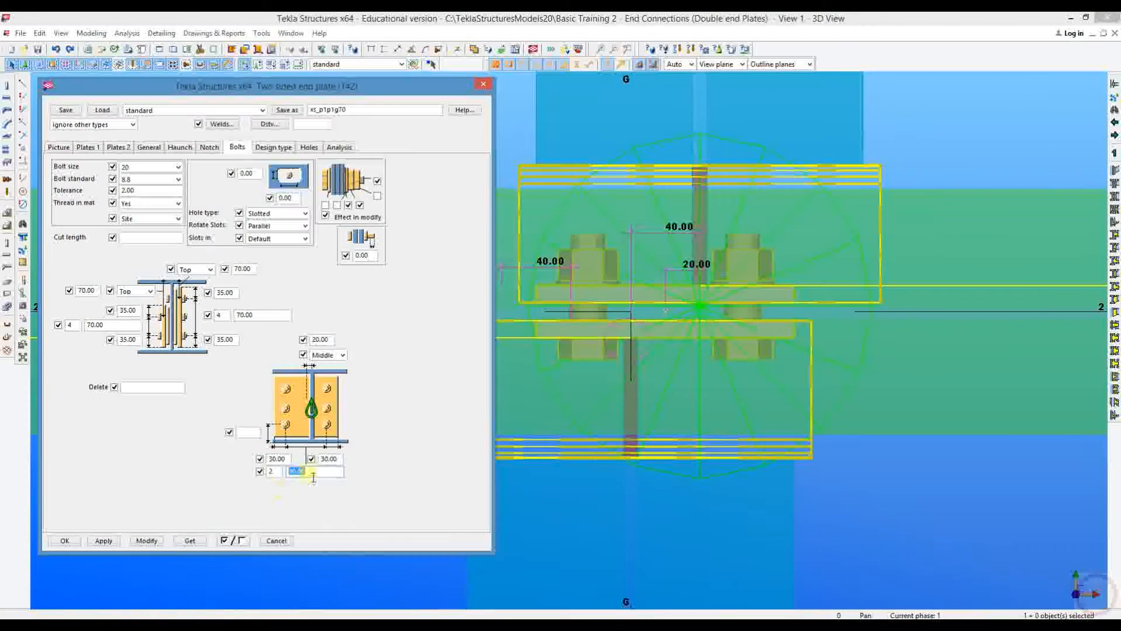
{"action": "left_click", "coordinate": [141, 544]}
{"action": "middle_click_drag", "start_coordinate": [679, 333], "coordinate": [703, 323]}
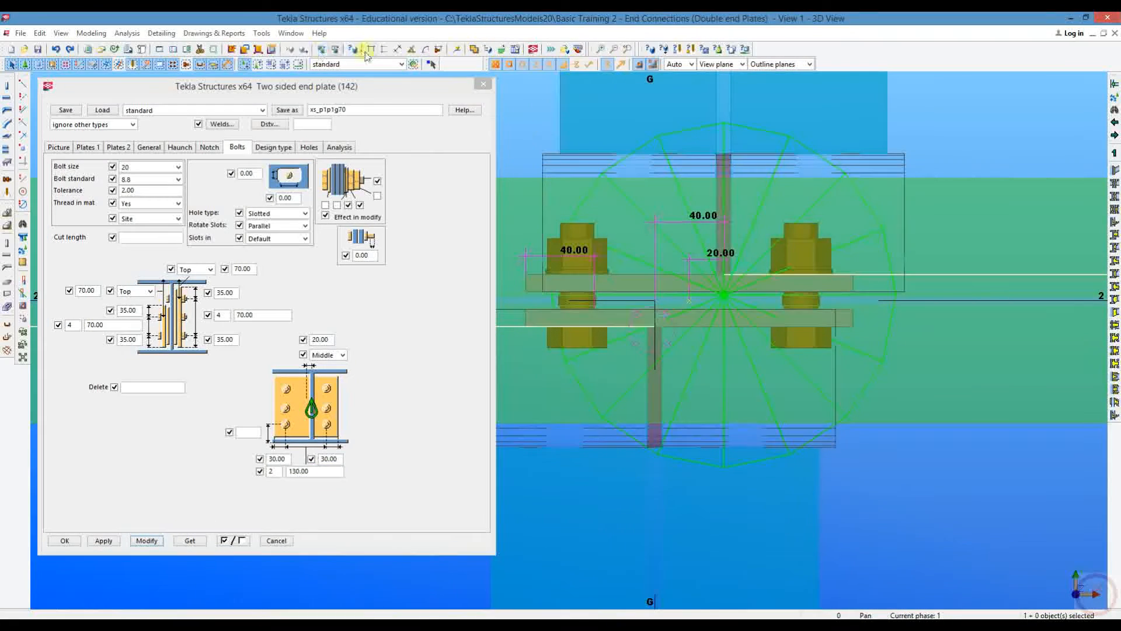
Step: Measure the horizontal distance from each secondary beam's web to its nearest bolt column
{"action": "left_click", "coordinate": [583, 357]}
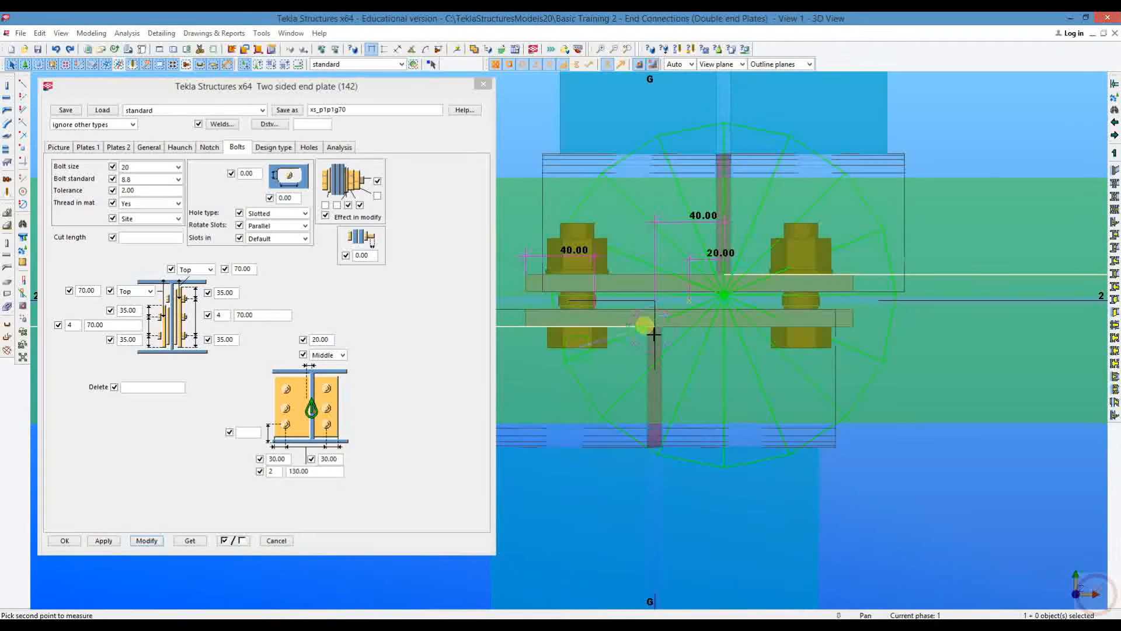
{"action": "left_click", "coordinate": [664, 334]}
{"action": "left_click", "coordinate": [793, 222]}
{"action": "left_click", "coordinate": [813, 231]}
{"action": "key", "text": "Escape"}
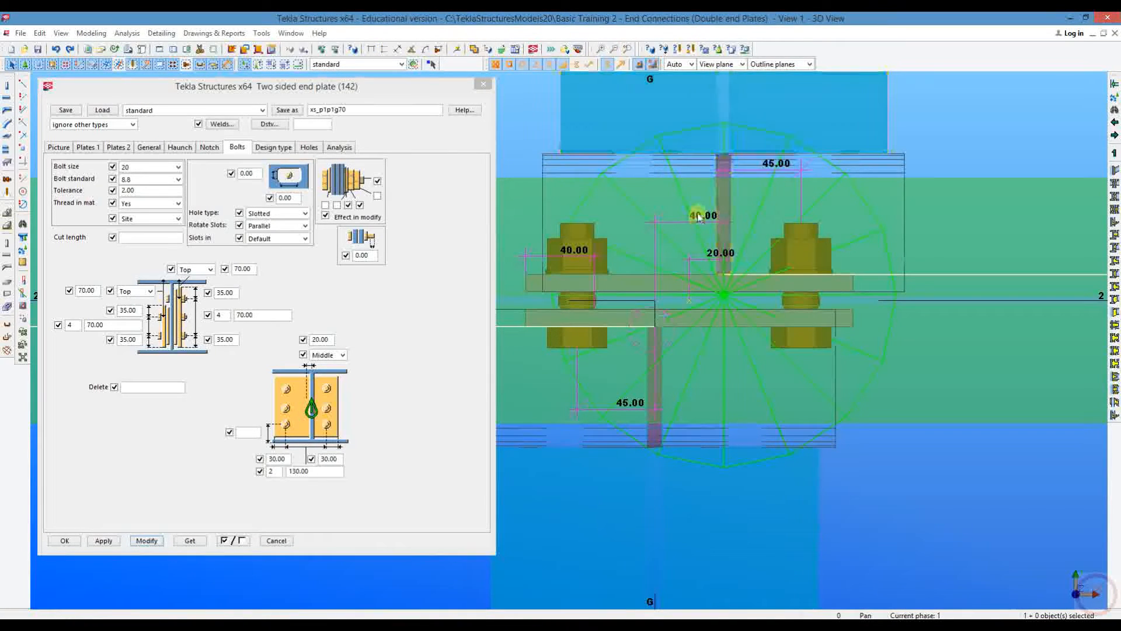
Step: Clear the temporary measurements from the view
{"action": "scroll", "coordinate": [699, 216], "scroll_direction": "down", "scroll_amount": 5}
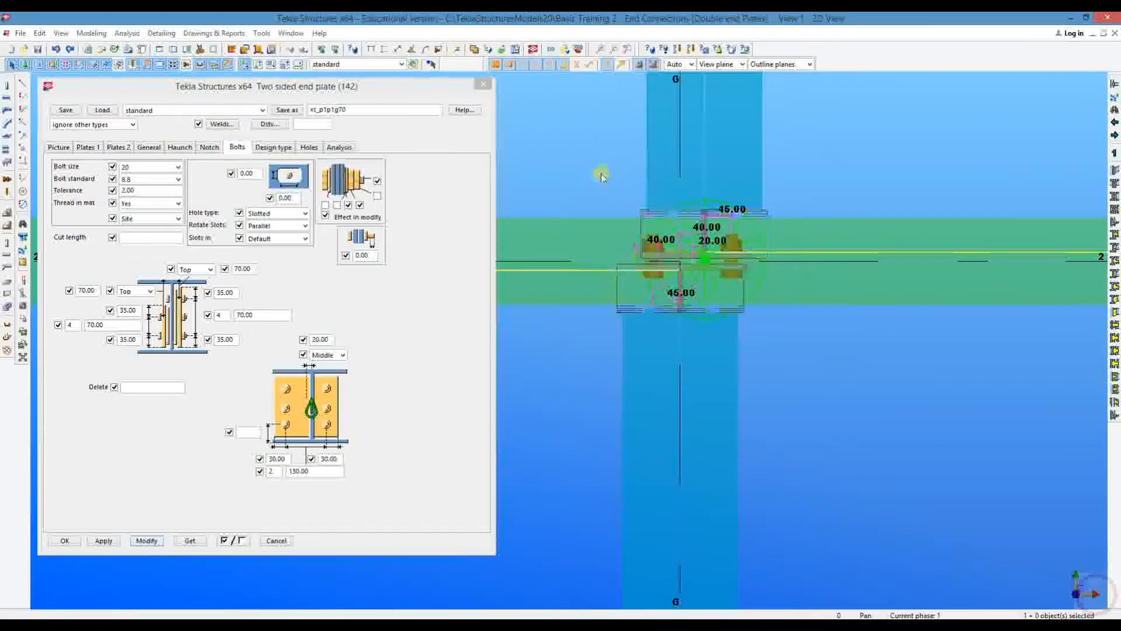
{"action": "right_click", "coordinate": [604, 176]}
{"action": "left_click", "coordinate": [655, 243]}
Step: Create an isometric view of the magenta column joint on gridline 3 by picking two positions
{"action": "middle_click_drag", "start_coordinate": [782, 313], "coordinate": [692, 217], "text": "ctrl"}
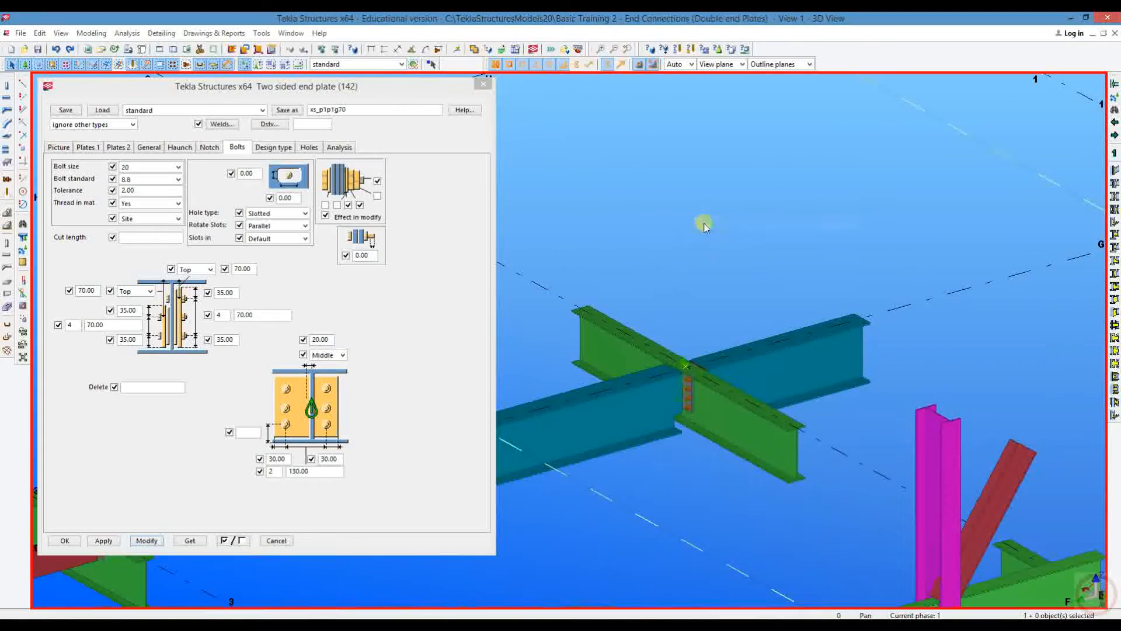
{"action": "scroll", "coordinate": [709, 283], "scroll_direction": "down", "scroll_amount": 5}
{"action": "middle_click_drag", "start_coordinate": [624, 370], "coordinate": [663, 298], "text": "ctrl"}
{"action": "scroll", "coordinate": [663, 299], "scroll_direction": "up", "scroll_amount": 5}
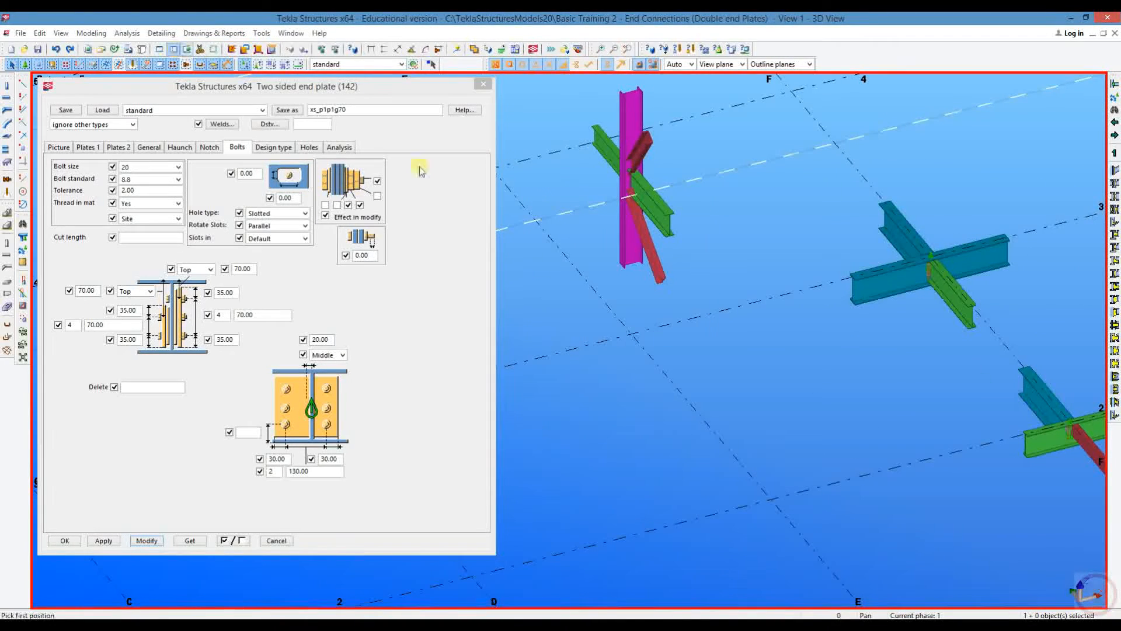
{"action": "left_click", "coordinate": [609, 313]}
{"action": "left_click", "coordinate": [663, 375]}
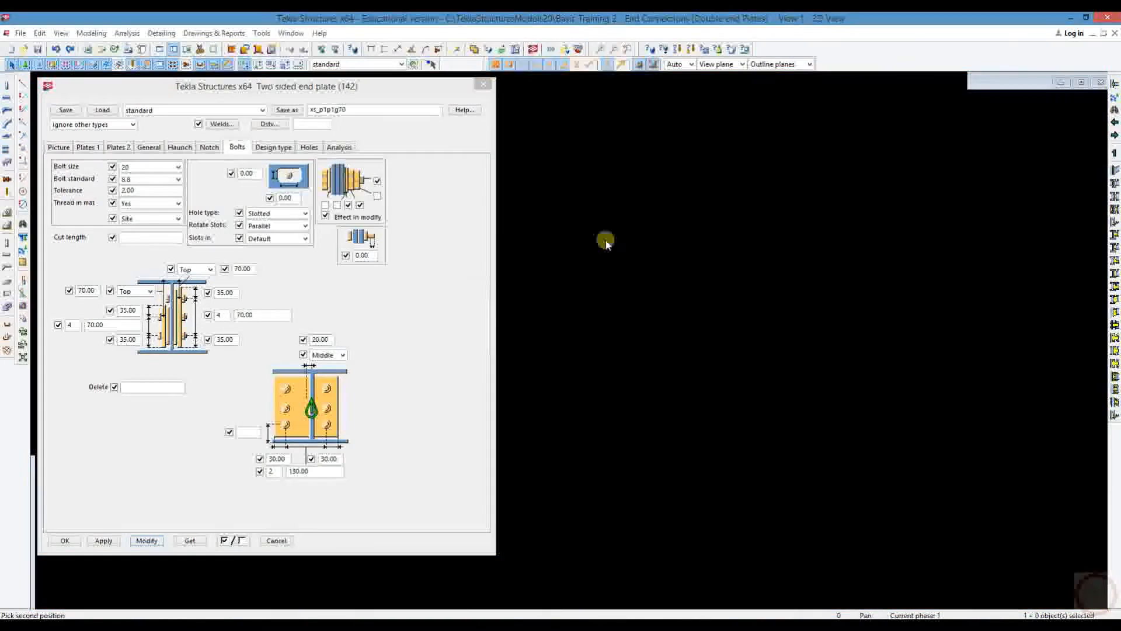
{"action": "scroll", "coordinate": [730, 347], "scroll_direction": "up", "scroll_amount": 6}
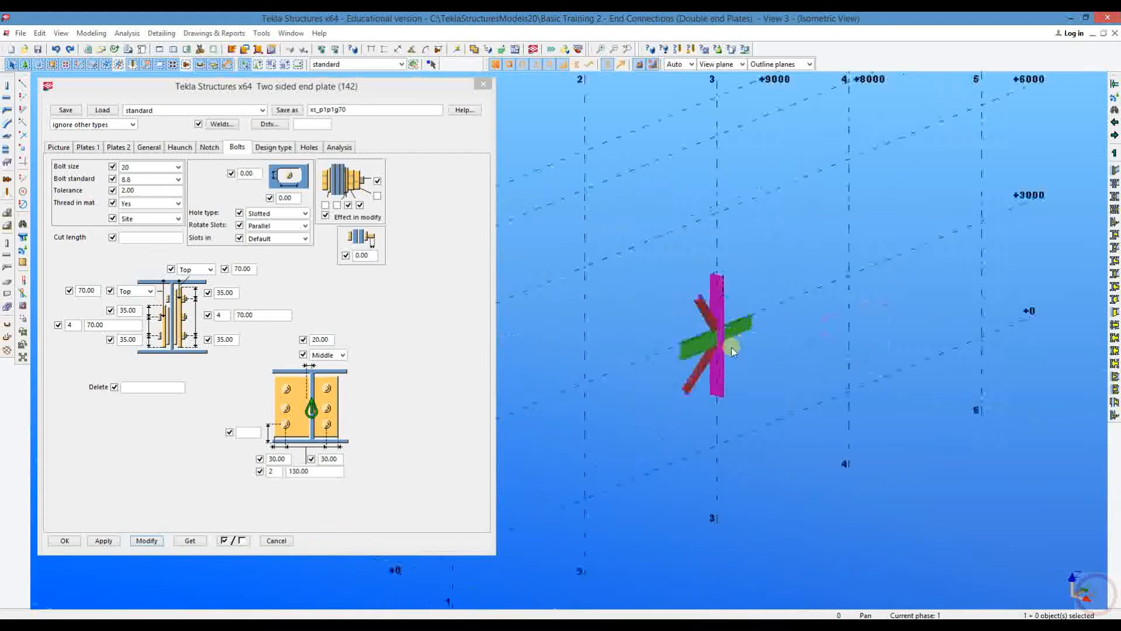
Step: Create a two sided end plate connection with the magenta gridline 3 column as main part and both green beams as secondaries
{"action": "key", "text": "ctrl+p"}
{"action": "scroll", "coordinate": [651, 358], "scroll_direction": "up", "scroll_amount": 3}
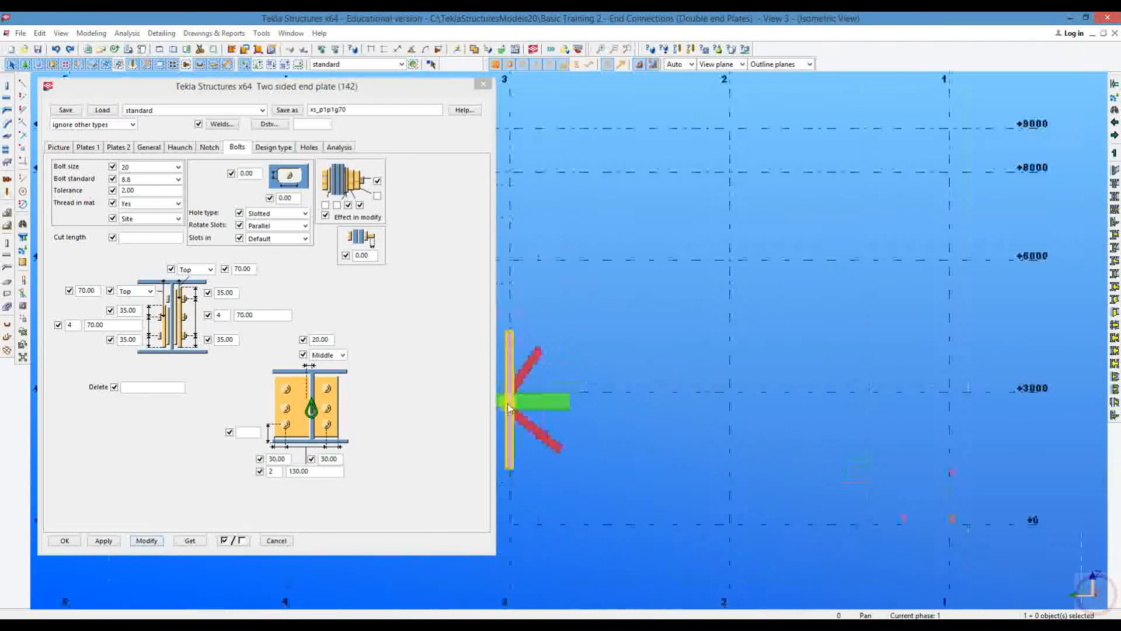
{"action": "scroll", "coordinate": [507, 403], "scroll_direction": "up", "scroll_amount": 2}
{"action": "middle_click_drag", "start_coordinate": [547, 397], "coordinate": [663, 386]}
{"action": "scroll", "coordinate": [621, 395], "scroll_direction": "up", "scroll_amount": 4}
{"action": "scroll", "coordinate": [621, 392], "scroll_direction": "up", "scroll_amount": 2}
{"action": "key", "text": "ctrl+2"}
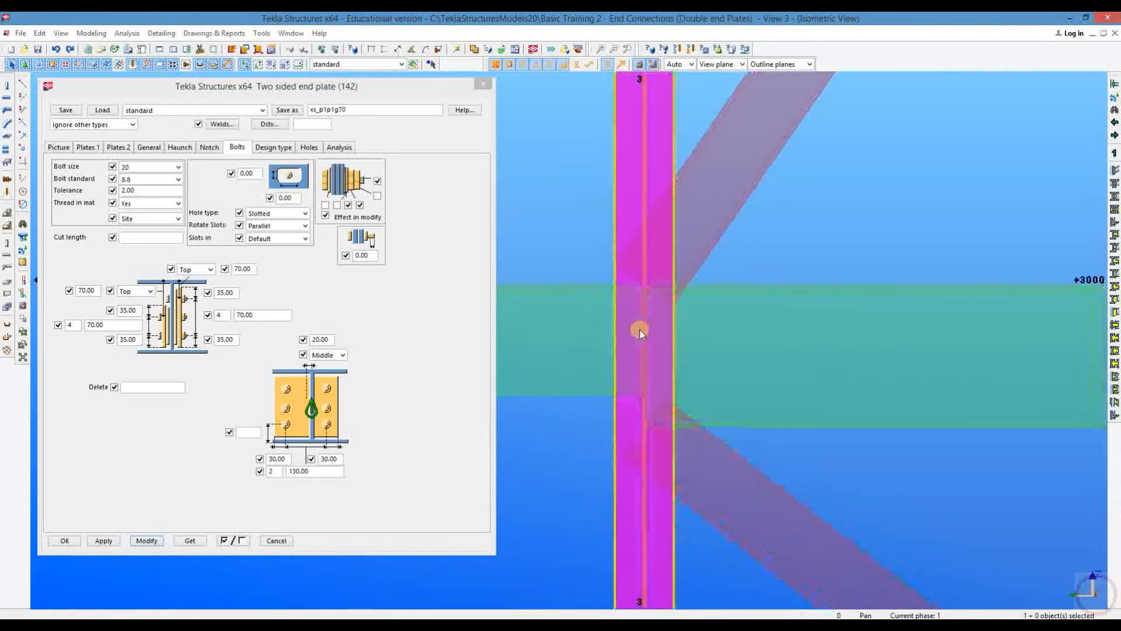
{"action": "left_click", "coordinate": [612, 185]}
{"action": "left_click", "coordinate": [723, 293]}
{"action": "left_click", "coordinate": [553, 289]}
{"action": "middle_click", "coordinate": [671, 150]}
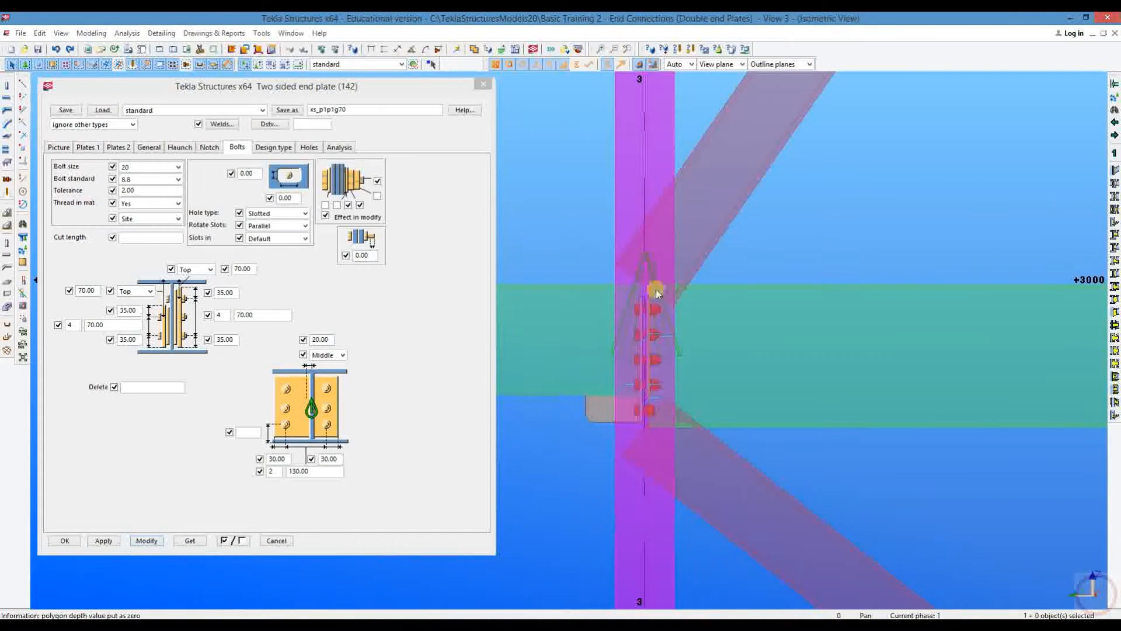
Step: Check the beam properties of the shallower green secondary beam at the column joint on gridline 3
{"action": "middle_click_drag", "start_coordinate": [620, 317], "coordinate": [666, 245]}
{"action": "scroll", "coordinate": [668, 244], "scroll_direction": "up", "scroll_amount": 4}
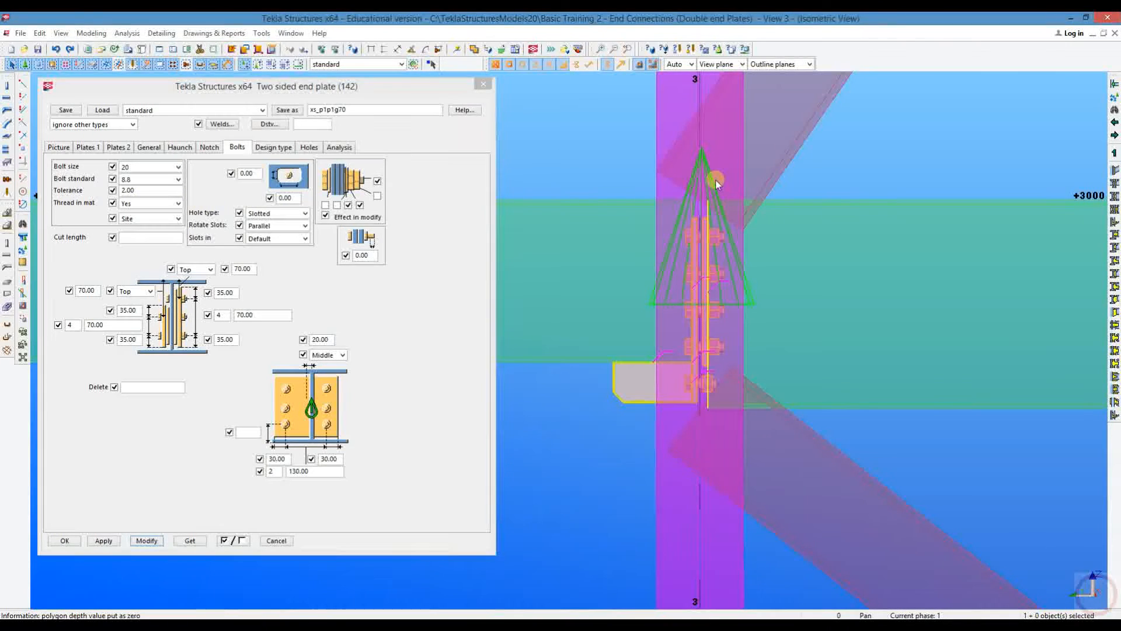
{"action": "double_click", "coordinate": [720, 216]}
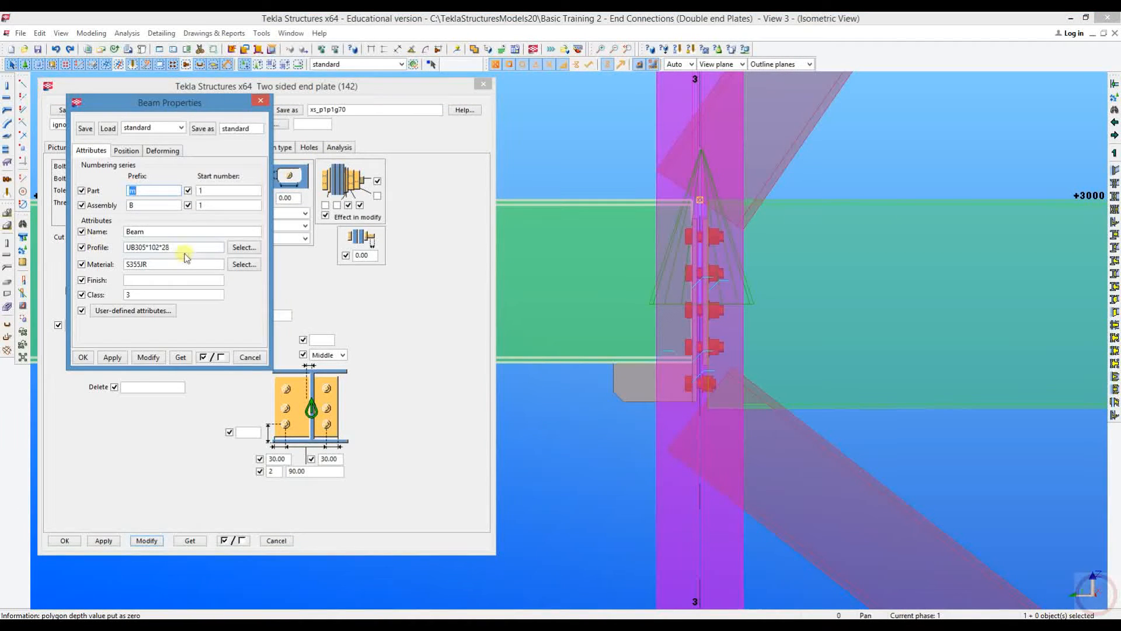
{"action": "left_click", "coordinate": [259, 104]}
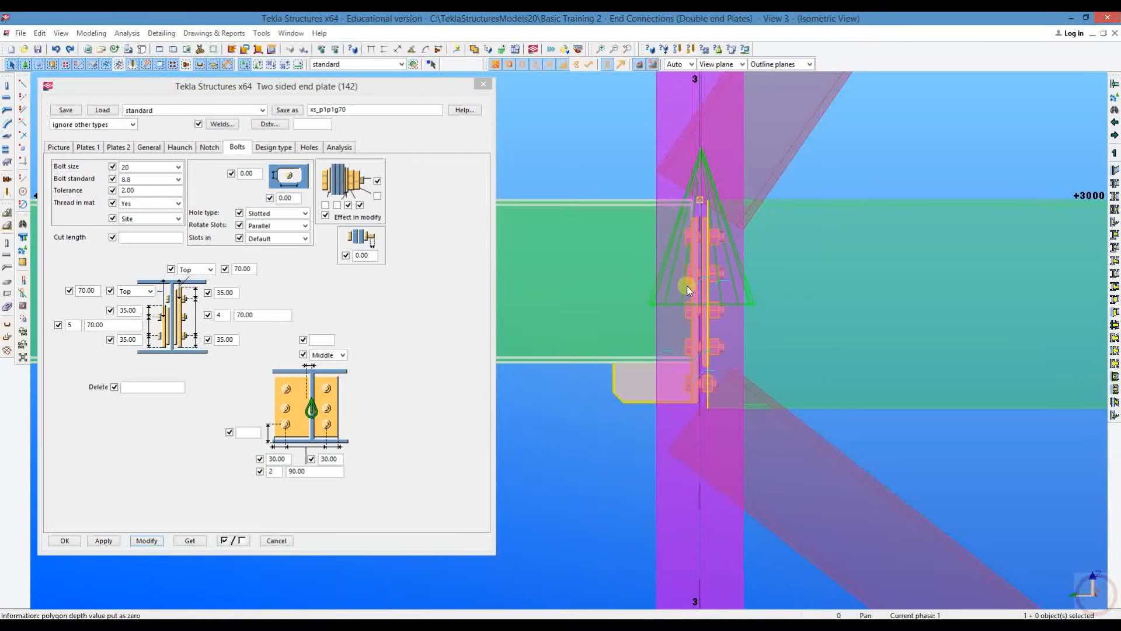
Step: Set the vertical bolt count for the shallower beam's end plate to 3 and modify the selected two sided end plate connection
{"action": "left_click", "coordinate": [685, 378]}
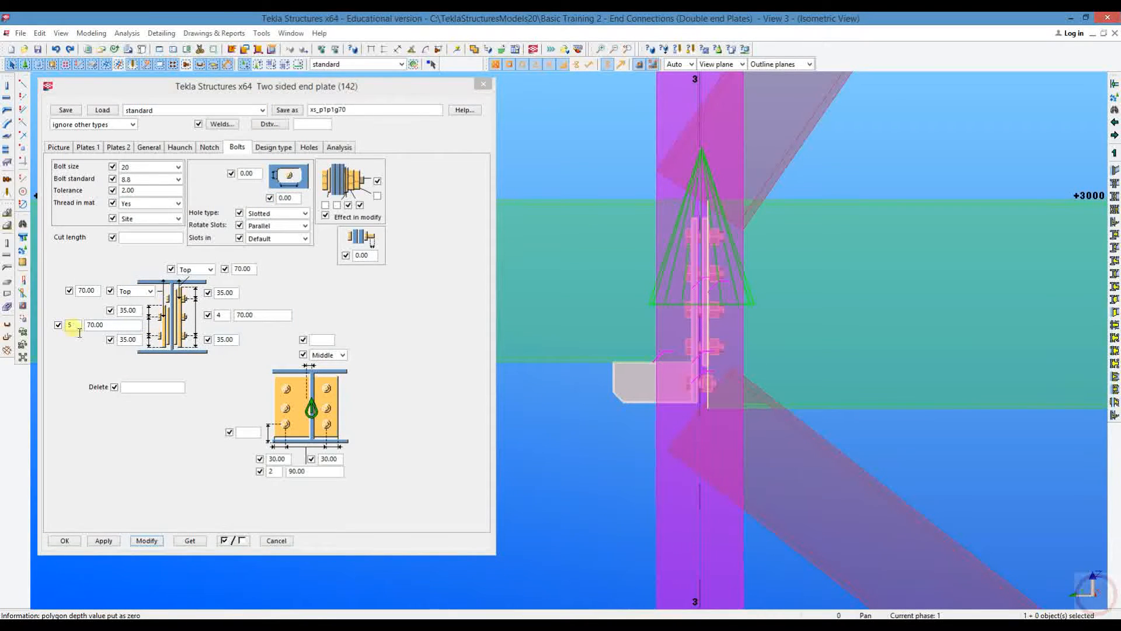
{"action": "left_click_drag", "start_coordinate": [77, 328], "coordinate": [41, 328]}
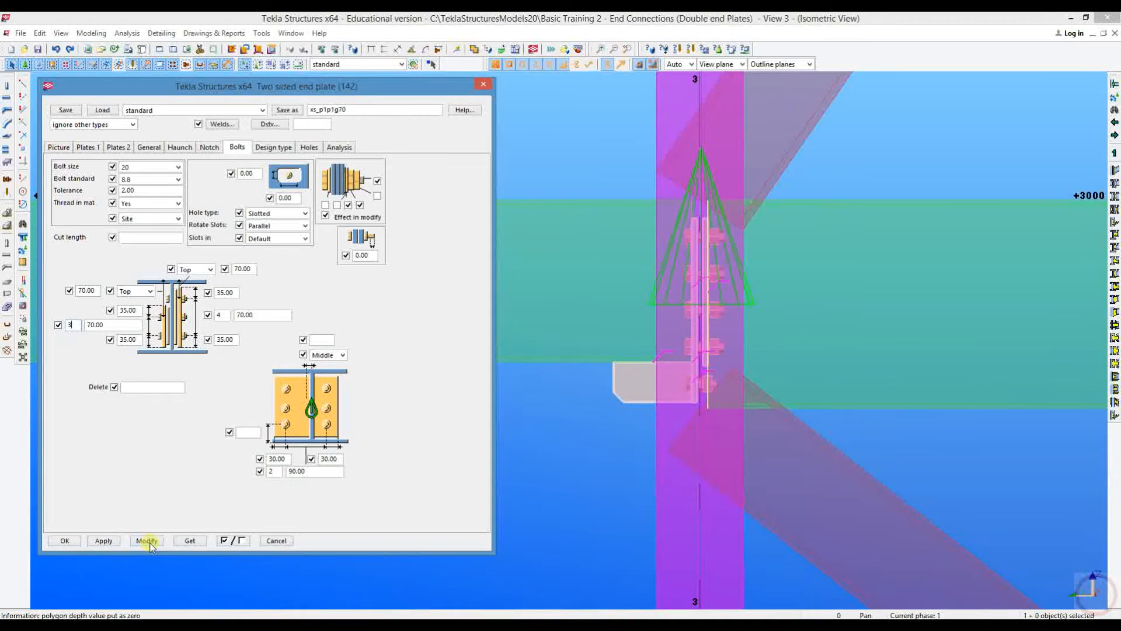
Step: Check the deeper secondary beam's properties and examine the lowest bolts beside the shorter end plate
{"action": "double_click", "coordinate": [820, 203]}
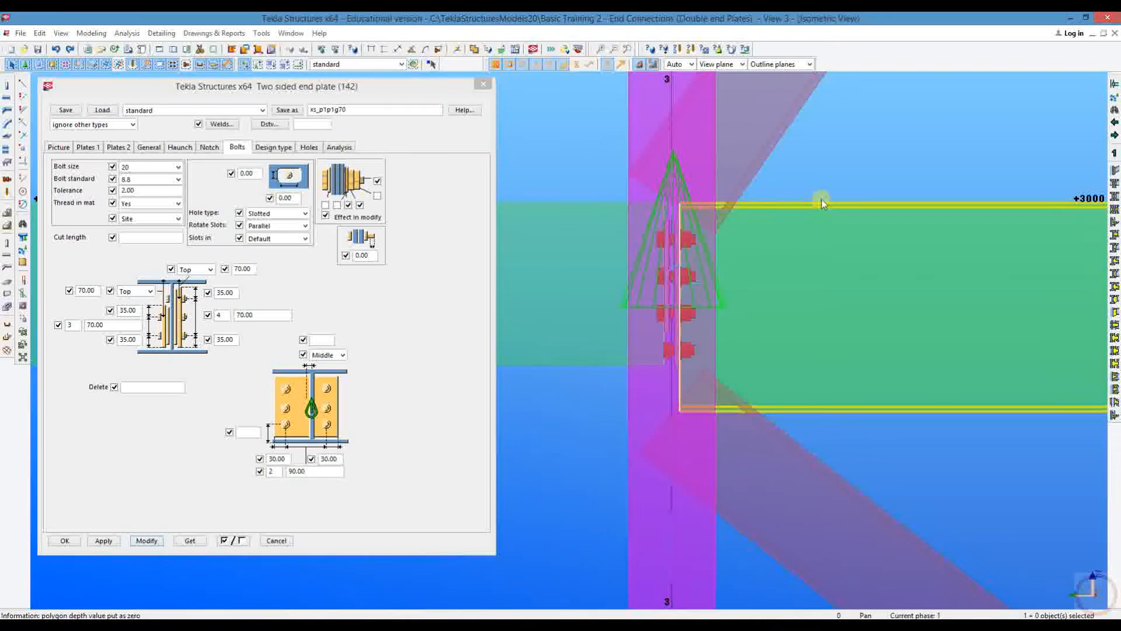
{"action": "left_click", "coordinate": [261, 100]}
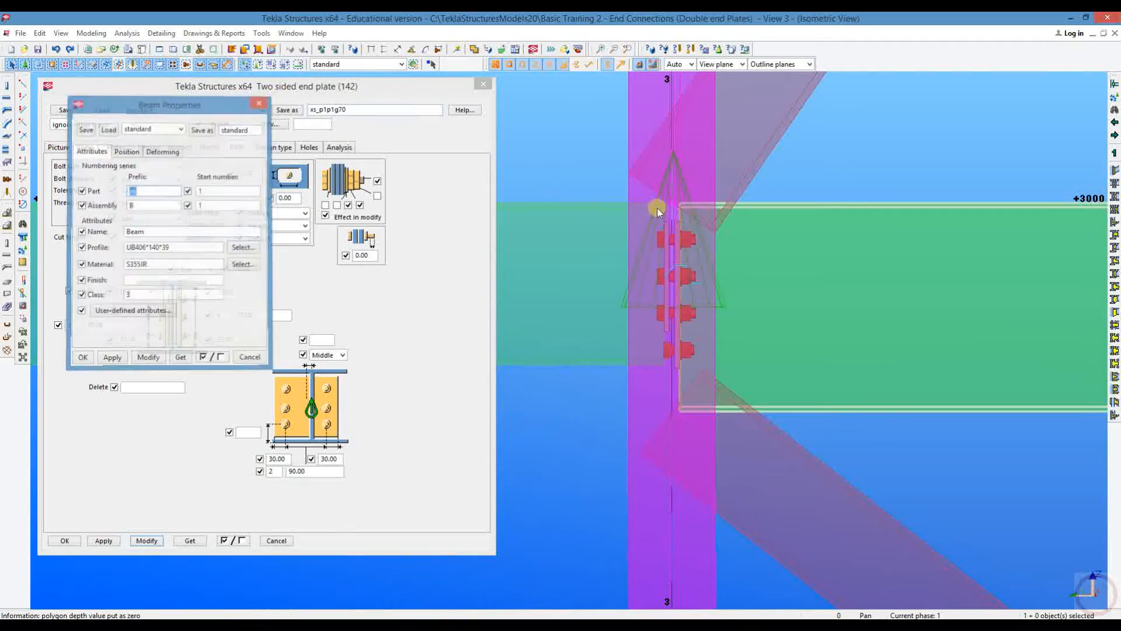
{"action": "middle_click_drag", "start_coordinate": [674, 381], "coordinate": [620, 367]}
{"action": "scroll", "coordinate": [590, 338], "scroll_direction": "up", "scroll_amount": 3}
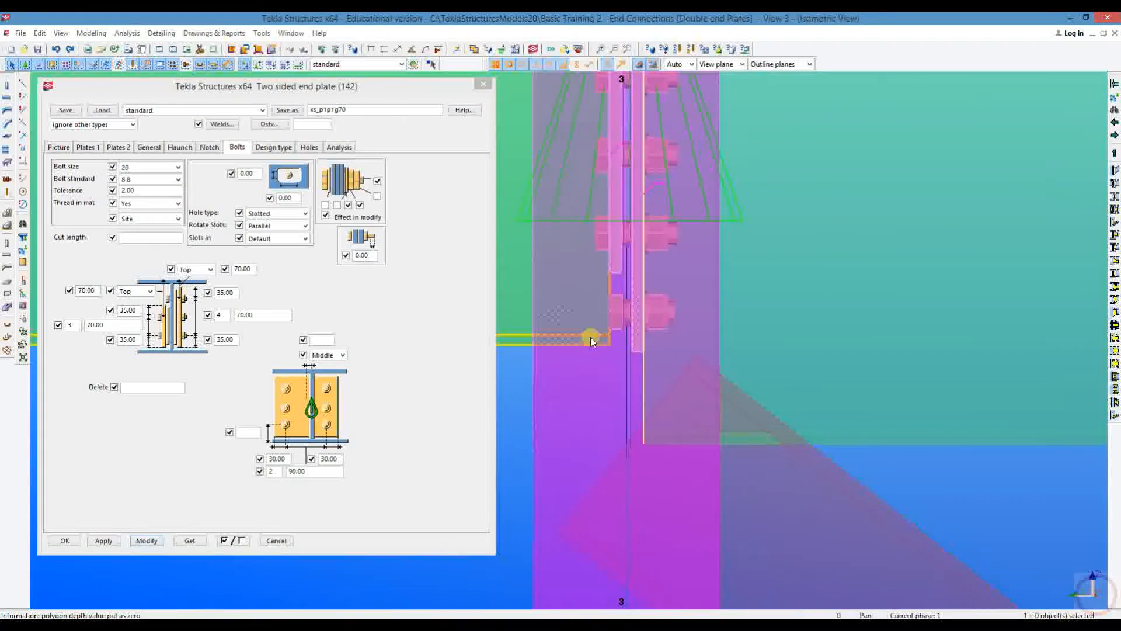
{"action": "scroll", "coordinate": [660, 354], "scroll_direction": "down", "scroll_amount": 3}
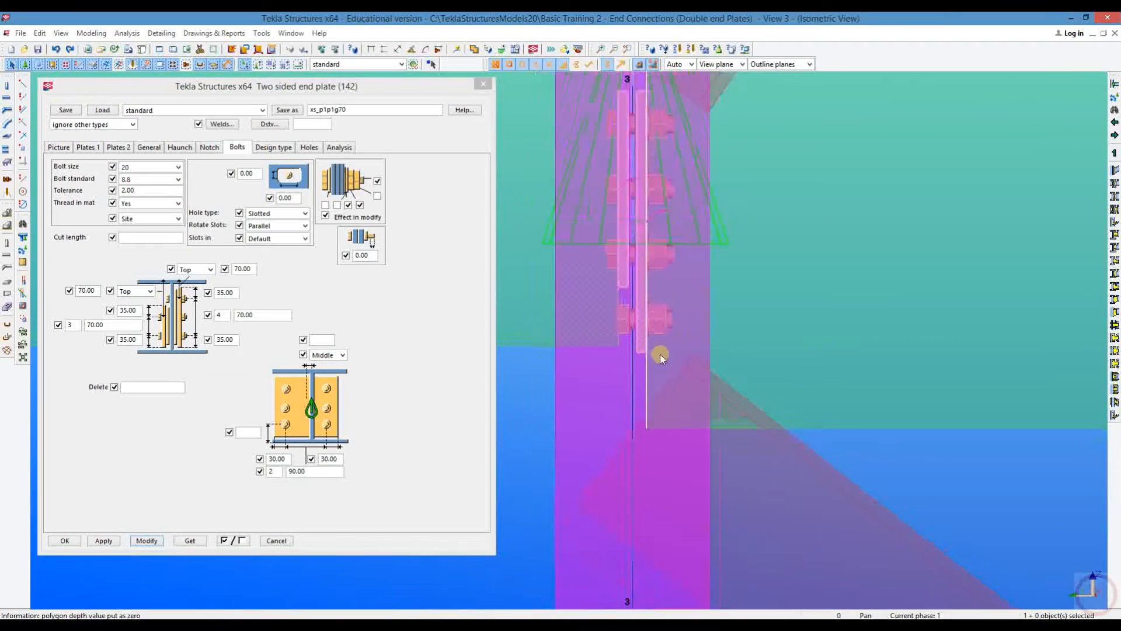
{"action": "middle_click_drag", "start_coordinate": [620, 344], "coordinate": [648, 351]}
{"action": "scroll", "coordinate": [672, 346], "scroll_direction": "down", "scroll_amount": 3}
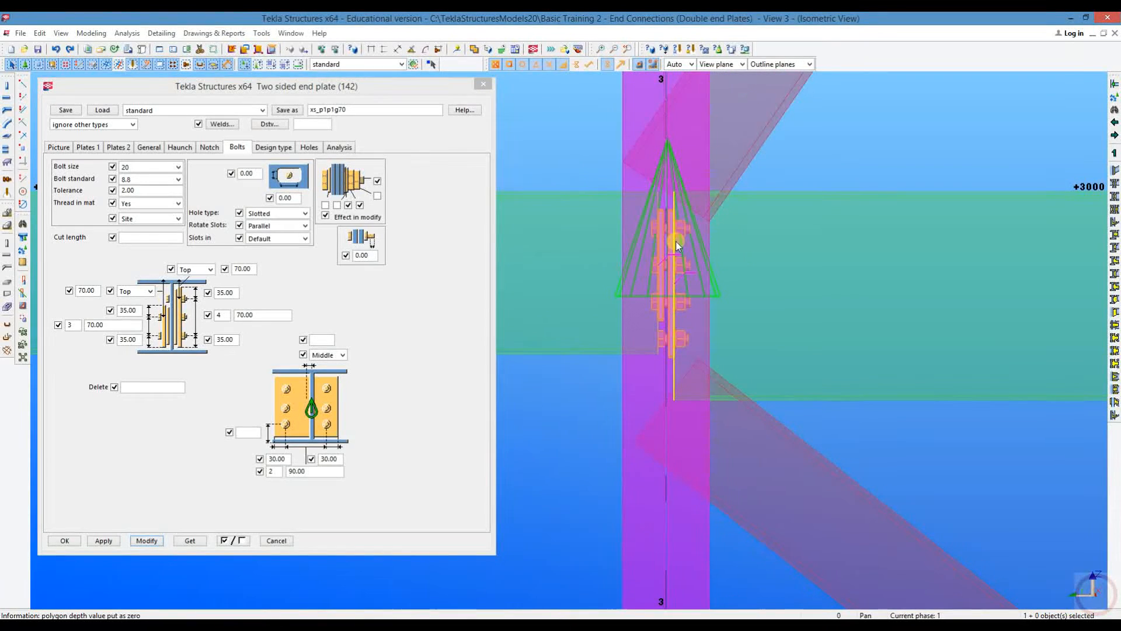
Step: Measure the vertical distance from the lowest bolt's centre to the shallower beam's bottom flange
{"action": "scroll", "coordinate": [668, 327], "scroll_direction": "up", "scroll_amount": 5}
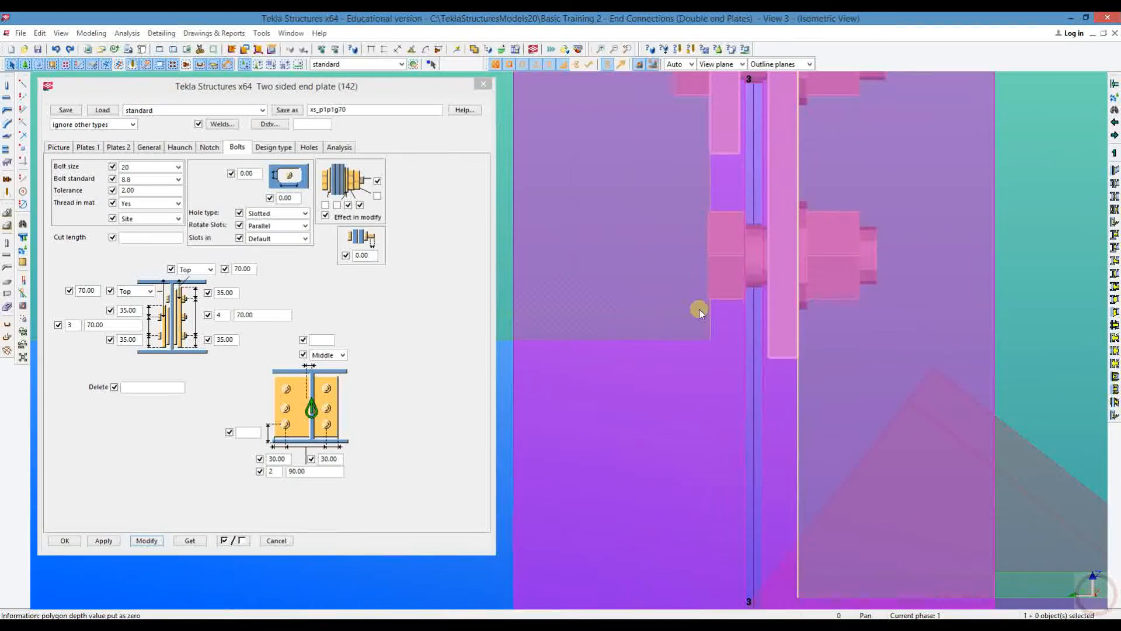
{"action": "left_click", "coordinate": [385, 50]}
{"action": "left_click", "coordinate": [711, 258]}
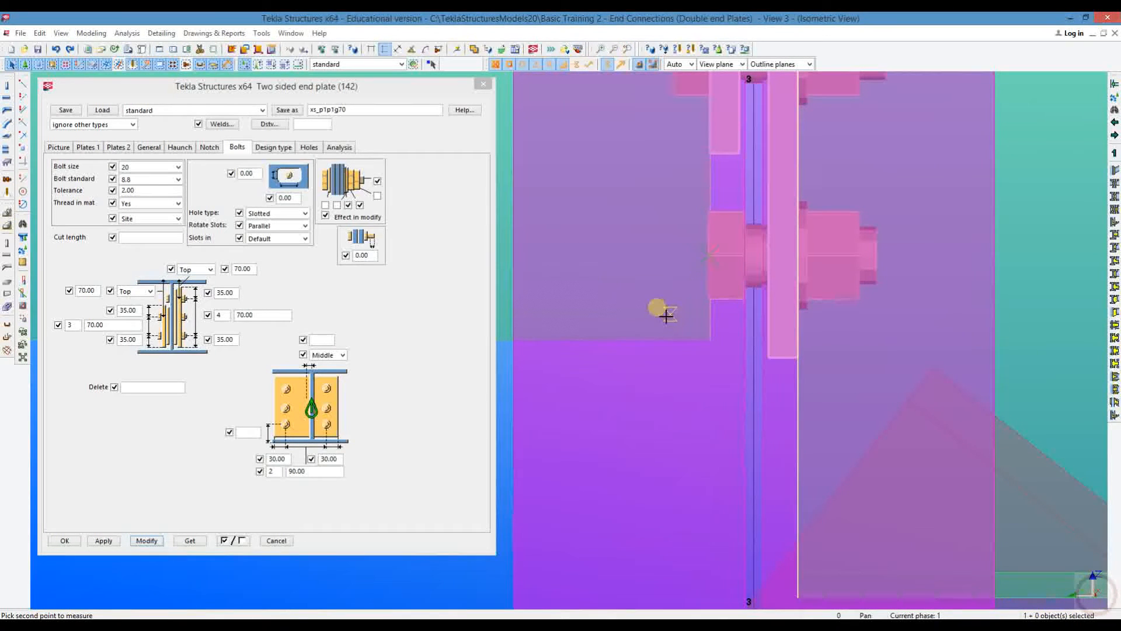
{"action": "right_click", "coordinate": [647, 179]}
{"action": "left_click", "coordinate": [674, 187]}
{"action": "scroll", "coordinate": [635, 345], "scroll_direction": "down", "scroll_amount": 5}
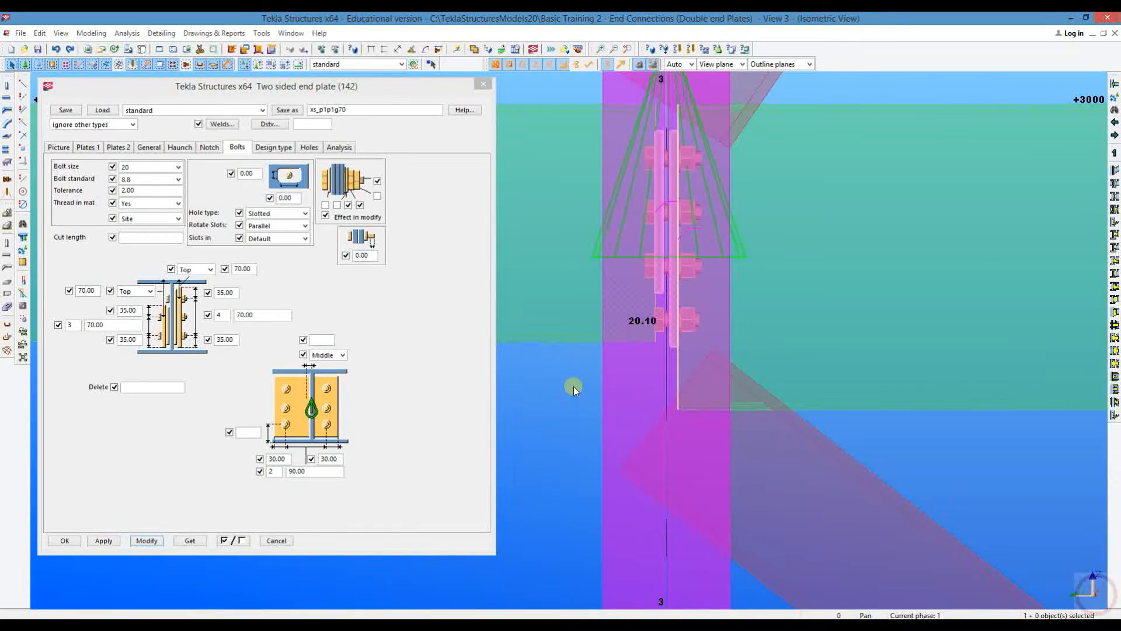
{"action": "scroll", "coordinate": [671, 293], "scroll_direction": "up", "scroll_amount": 3}
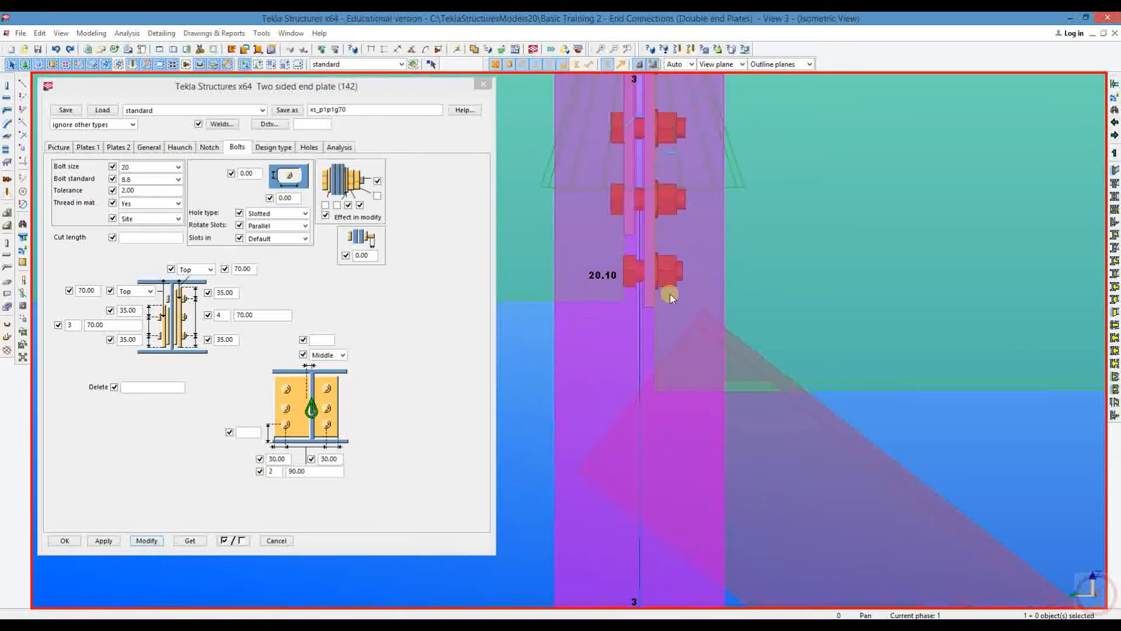
{"action": "scroll", "coordinate": [638, 293], "scroll_direction": "up", "scroll_amount": 4}
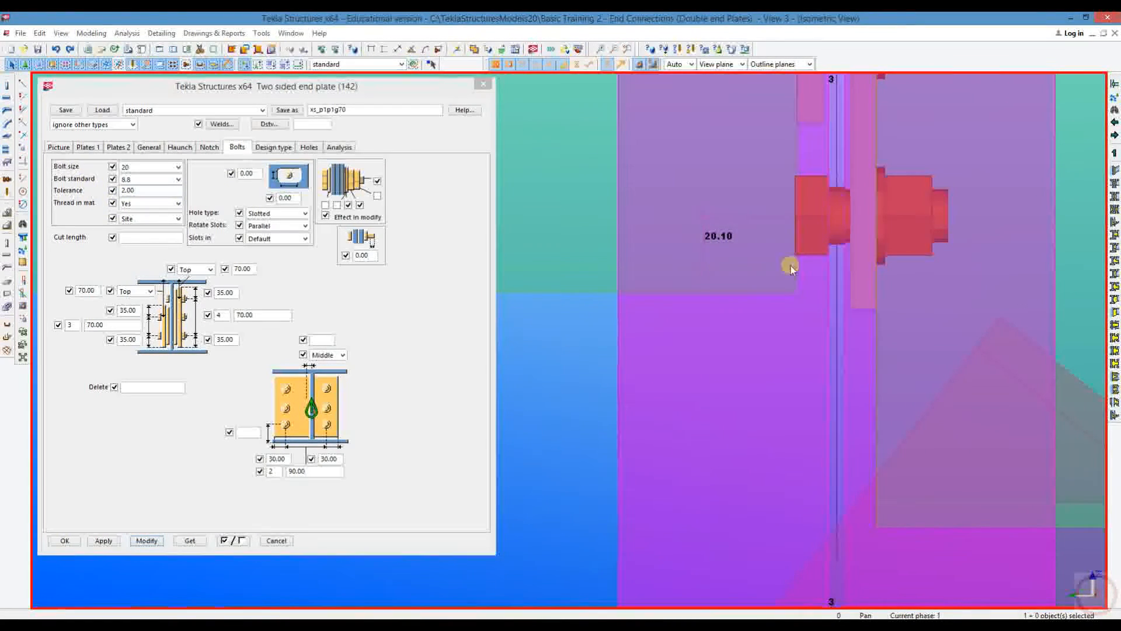
Step: Cut a rectangular polygon notch about 40 mm long and 9 mm deep from the shallower beam's bottom flange beneath the lowest bolt
{"action": "scroll", "coordinate": [781, 351], "scroll_direction": "down", "scroll_amount": 4}
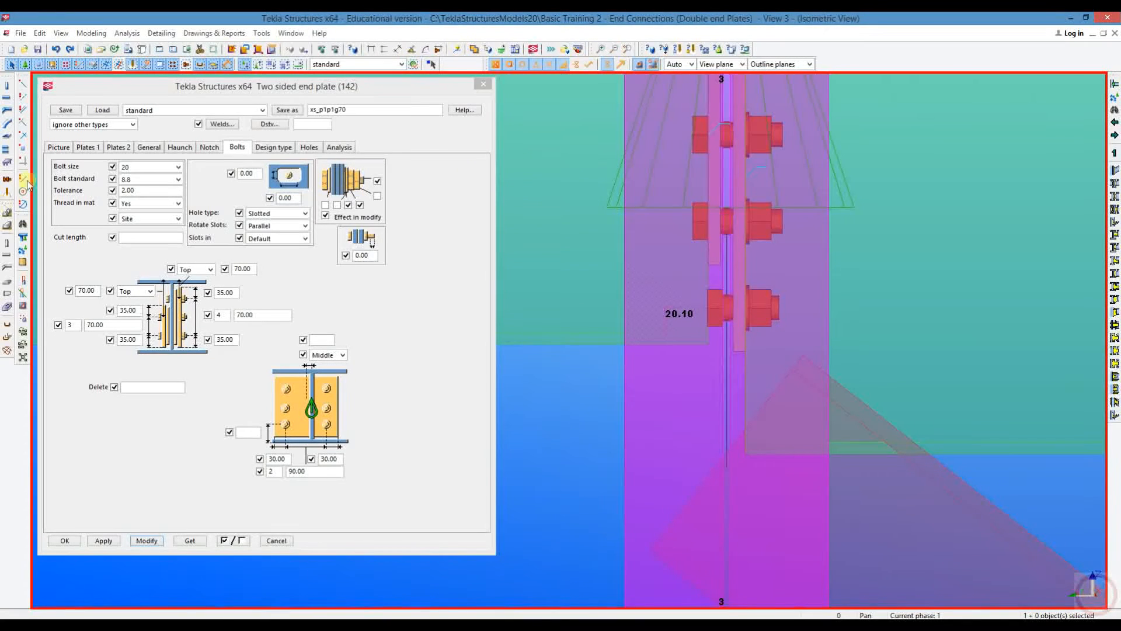
{"action": "left_click", "coordinate": [24, 305]}
{"action": "left_click", "coordinate": [588, 339]}
{"action": "left_click", "coordinate": [706, 332]}
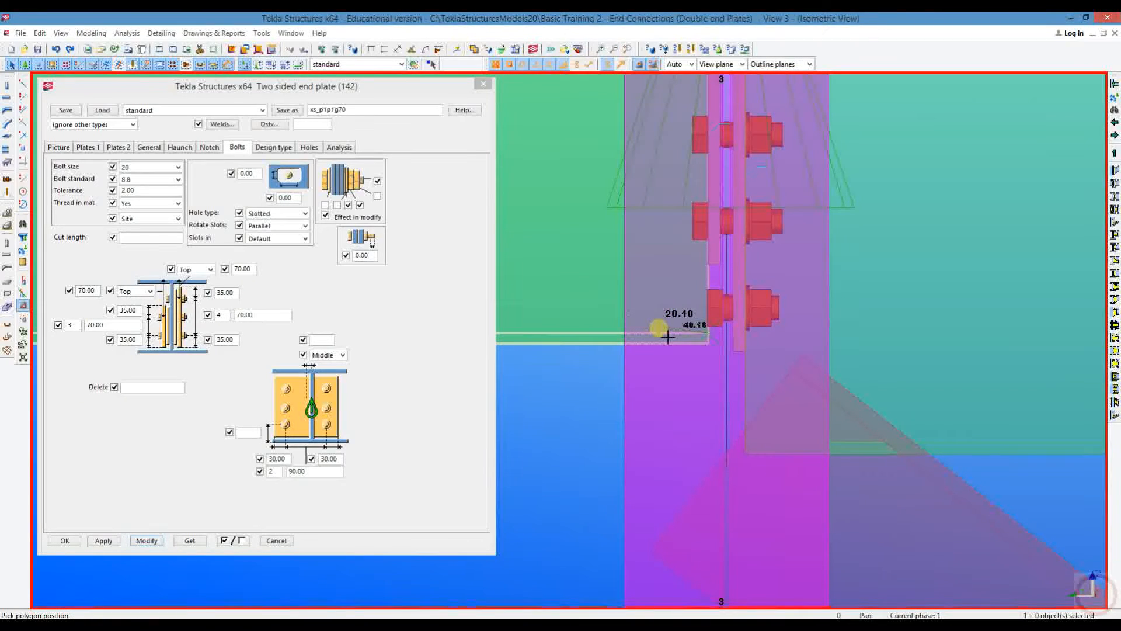
{"action": "left_click", "coordinate": [718, 346]}
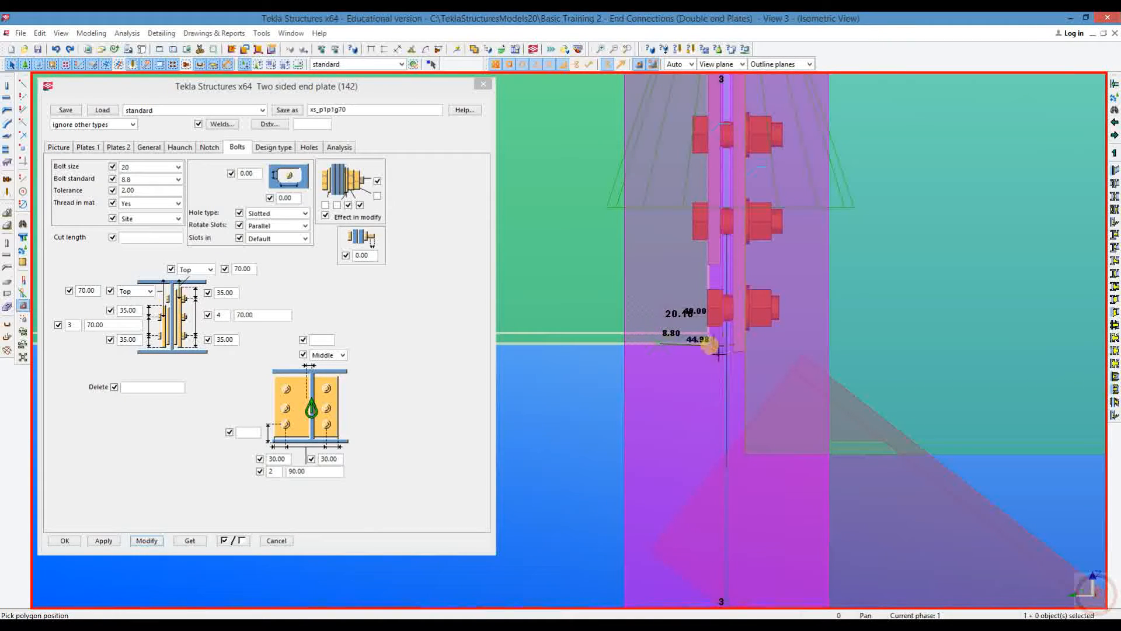
{"action": "left_click", "coordinate": [709, 334]}
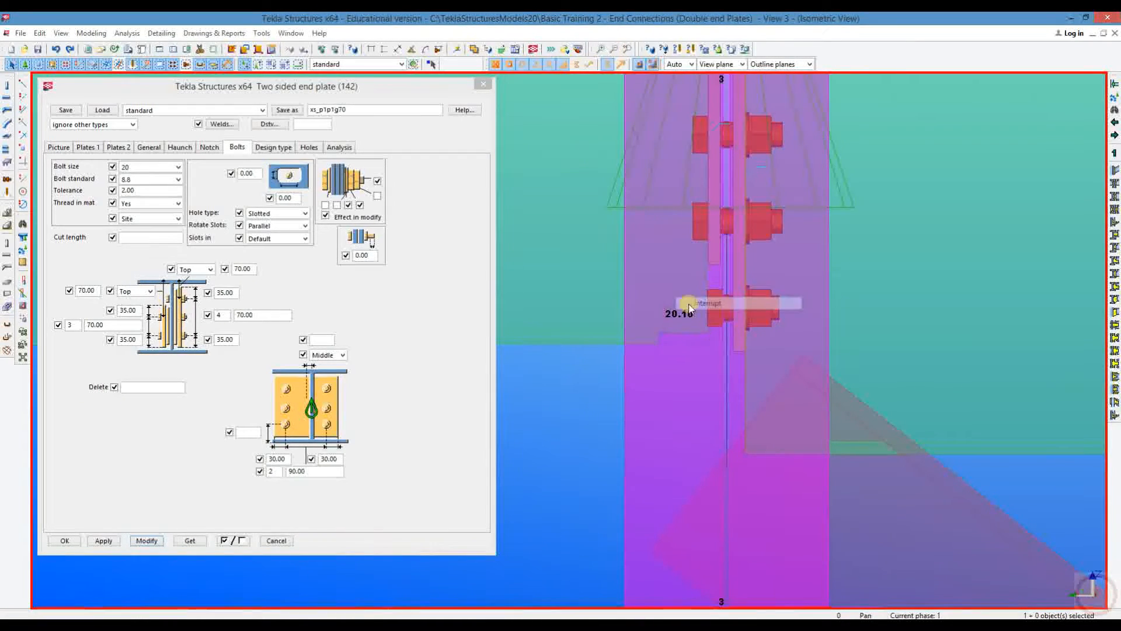
Step: Examine the notched bottom flange and lowest bolts from several angles with rendered parts, ending in the plane view with transparent parts
{"action": "key", "text": "ctrl+4"}
{"action": "middle_click_drag", "start_coordinate": [696, 368], "coordinate": [413, 230], "text": "ctrl"}
{"action": "scroll", "coordinate": [781, 267], "scroll_direction": "down", "scroll_amount": 3}
{"action": "key", "text": "v"}
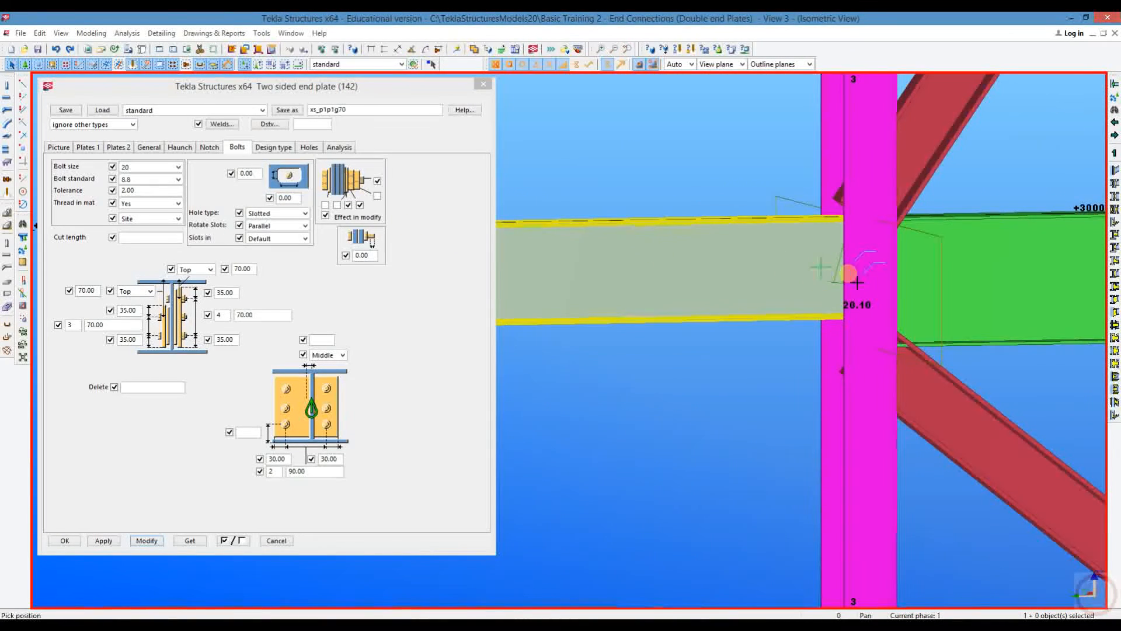
{"action": "scroll", "coordinate": [850, 276], "scroll_direction": "up", "scroll_amount": 2}
{"action": "middle_click_drag", "start_coordinate": [858, 290], "coordinate": [815, 333], "text": "ctrl"}
{"action": "scroll", "coordinate": [866, 300], "scroll_direction": "up", "scroll_amount": 3}
{"action": "left_click", "coordinate": [804, 257]}
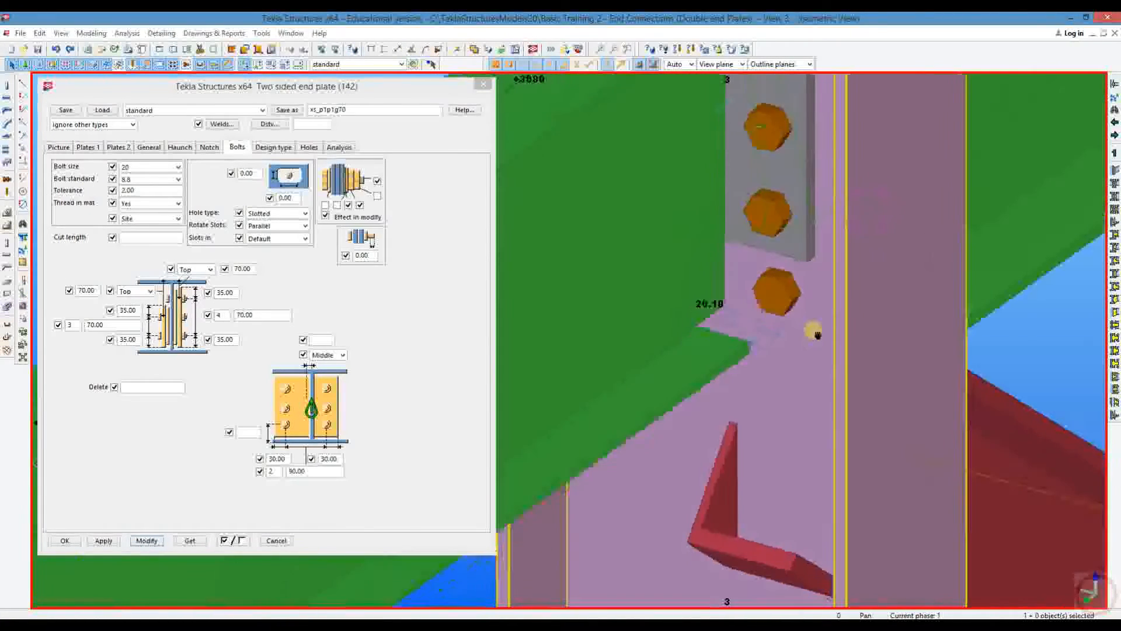
{"action": "scroll", "coordinate": [735, 289], "scroll_direction": "up", "scroll_amount": 3}
{"action": "middle_click_drag", "start_coordinate": [734, 289], "coordinate": [769, 363], "text": "ctrl"}
{"action": "scroll", "coordinate": [847, 339], "scroll_direction": "down", "scroll_amount": 5}
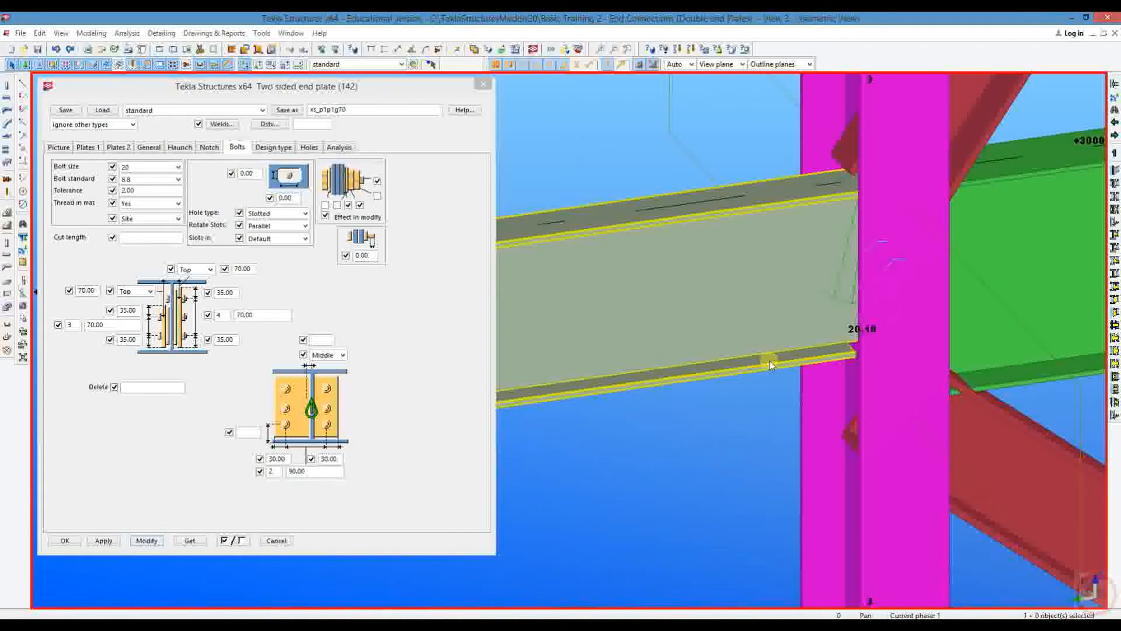
{"action": "key", "text": "ctrl+p"}
{"action": "scroll", "coordinate": [633, 395], "scroll_direction": "up", "scroll_amount": 10}
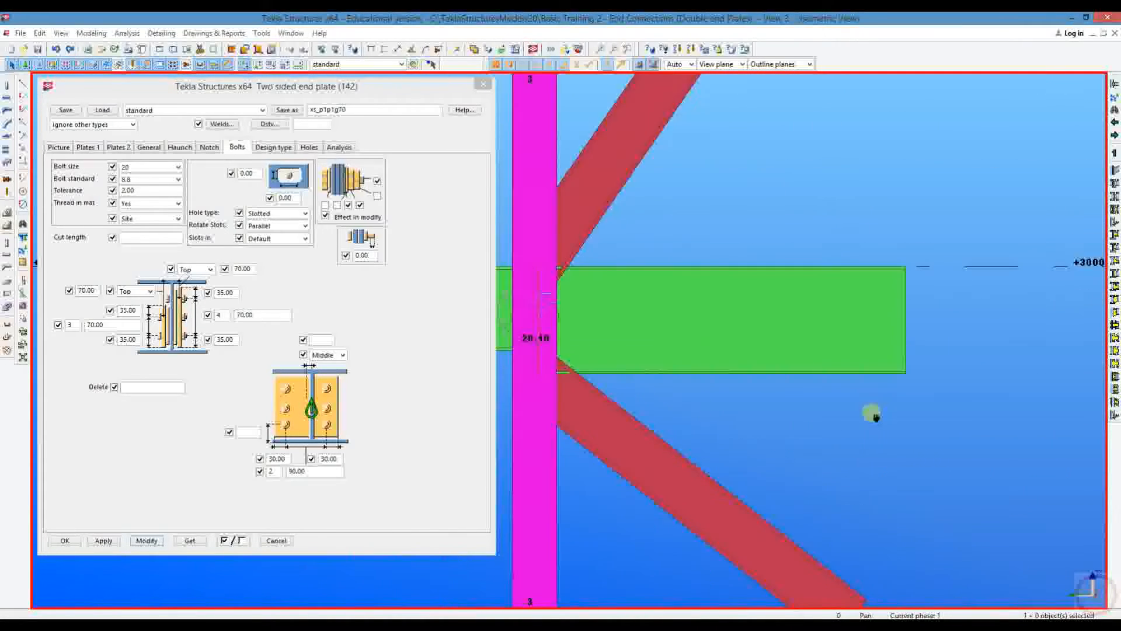
{"action": "key", "text": "ctrl+2"}
Step: Delete the polygon cut from the shallower beam's bottom flange
{"action": "scroll", "coordinate": [699, 339], "scroll_direction": "up", "scroll_amount": 3}
{"action": "middle_click_drag", "start_coordinate": [697, 333], "coordinate": [653, 316]}
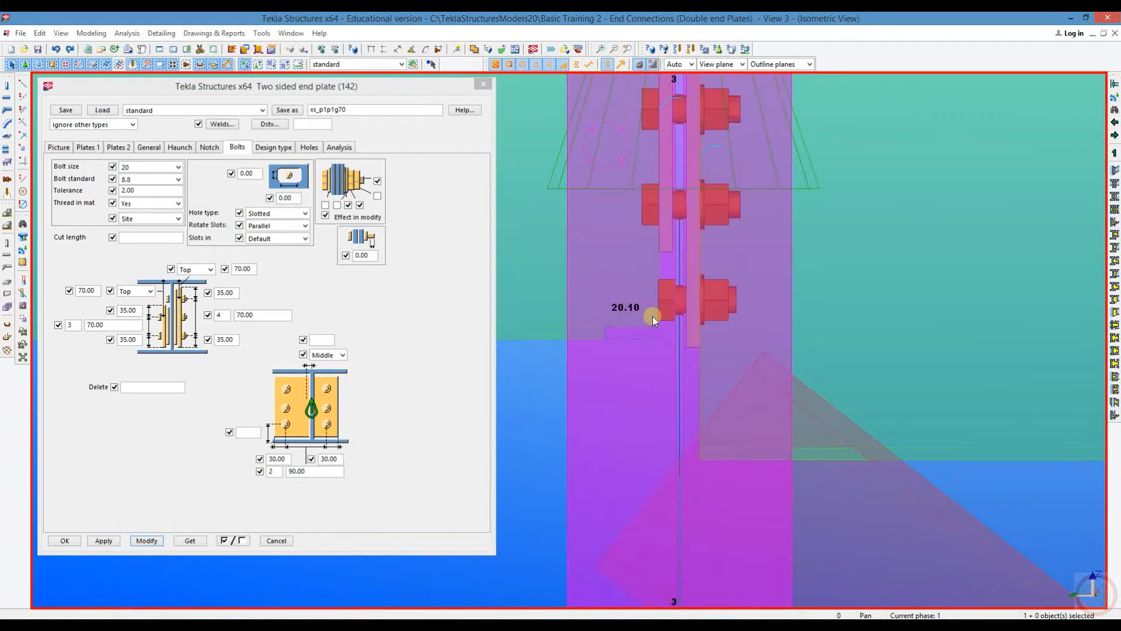
{"action": "left_click", "coordinate": [633, 348]}
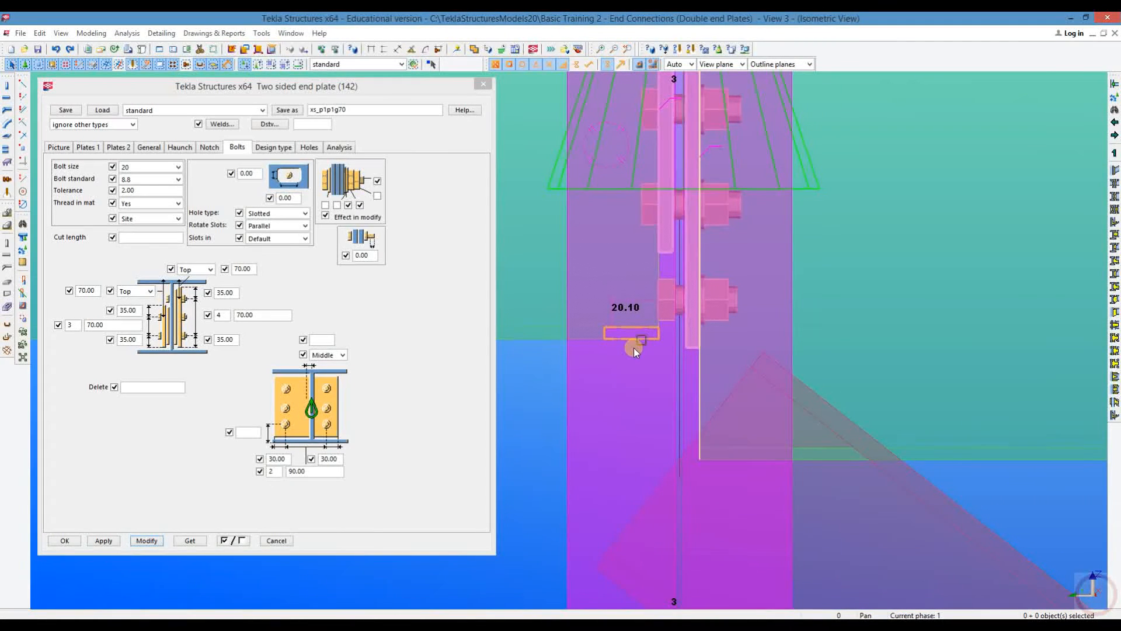
{"action": "key", "text": "Delete"}
Step: Measure the vertical distance between the bottom edges of the two secondary beams
{"action": "middle_click_drag", "start_coordinate": [659, 336], "coordinate": [634, 322]}
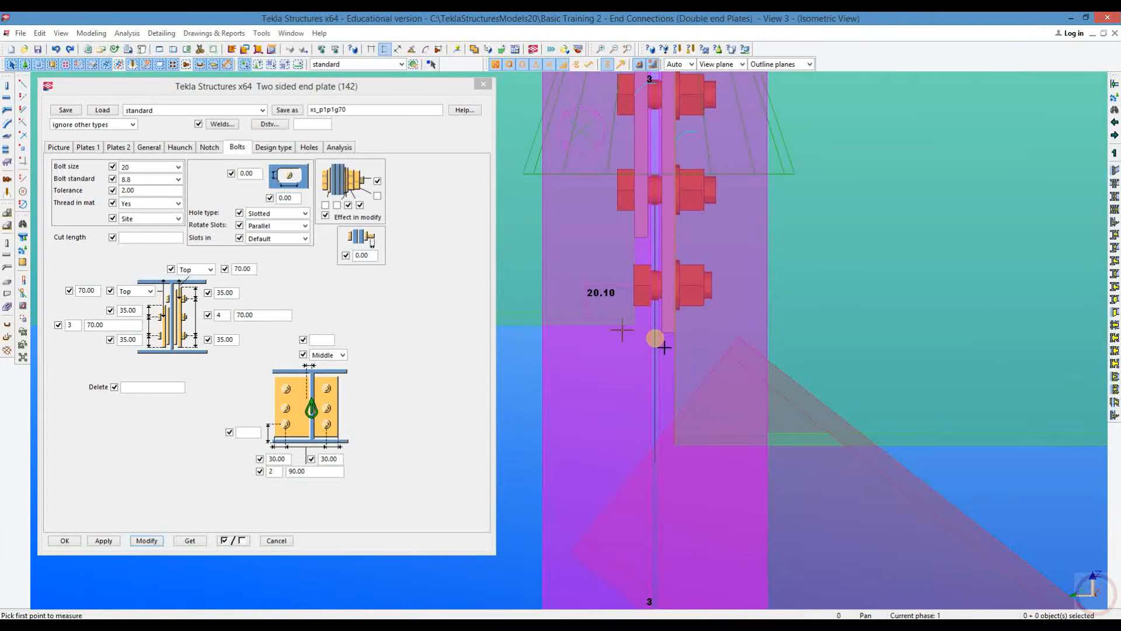
{"action": "left_click", "coordinate": [640, 335]}
{"action": "left_click", "coordinate": [686, 447]}
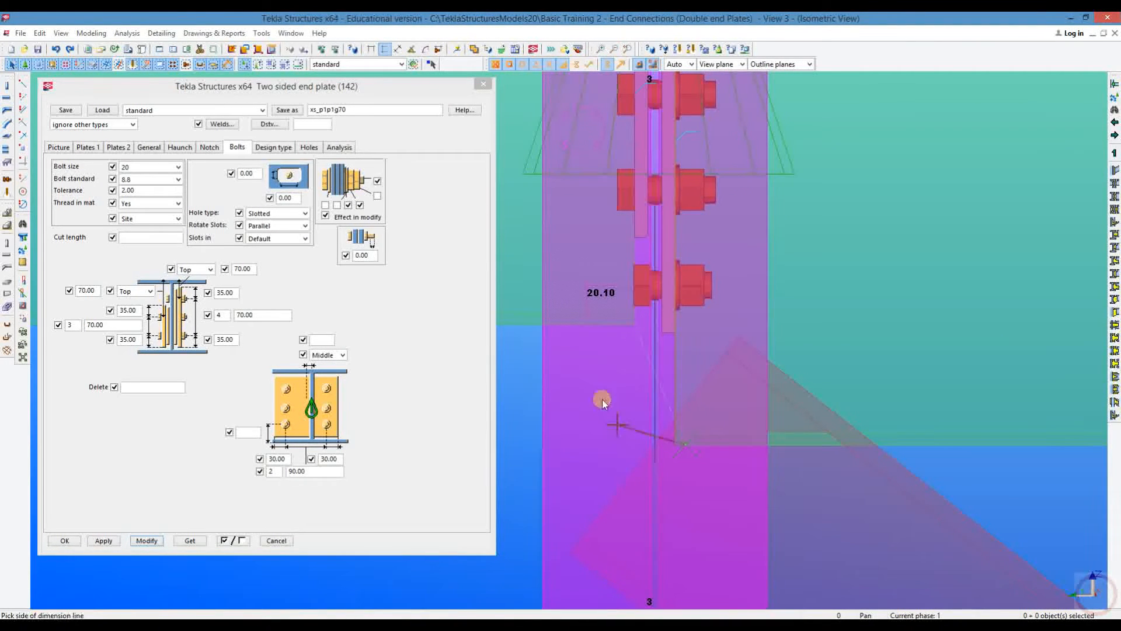
{"action": "key", "text": "Escape"}
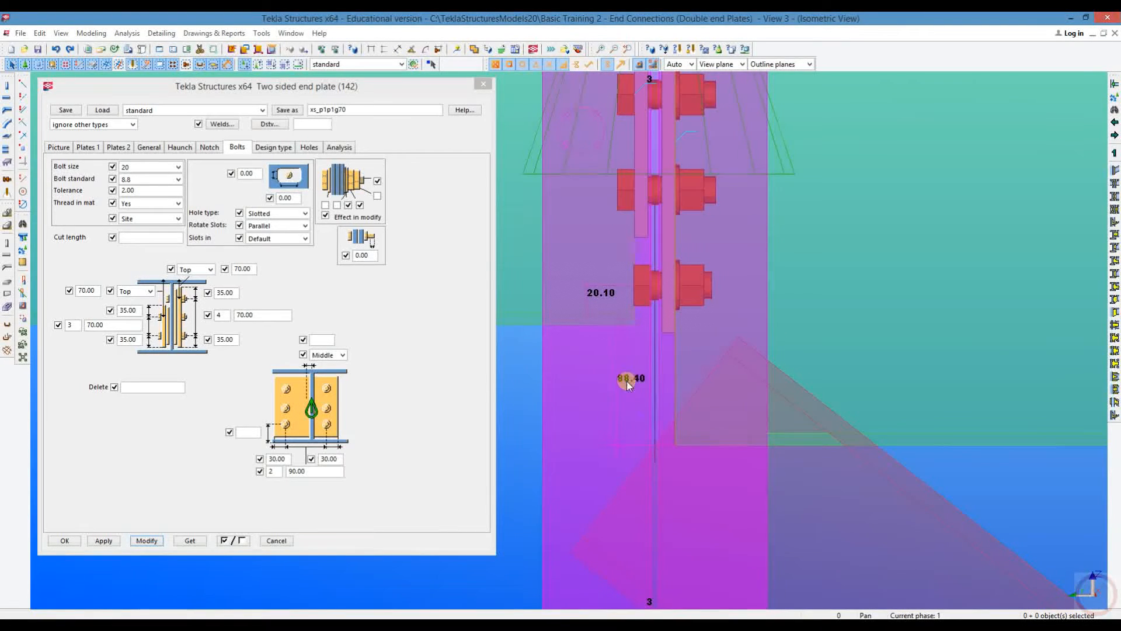
Step: Redraw the joint view to clear the temporary bolt clearance and beam depth measurements
{"action": "middle_click_drag", "start_coordinate": [628, 379], "coordinate": [619, 344]}
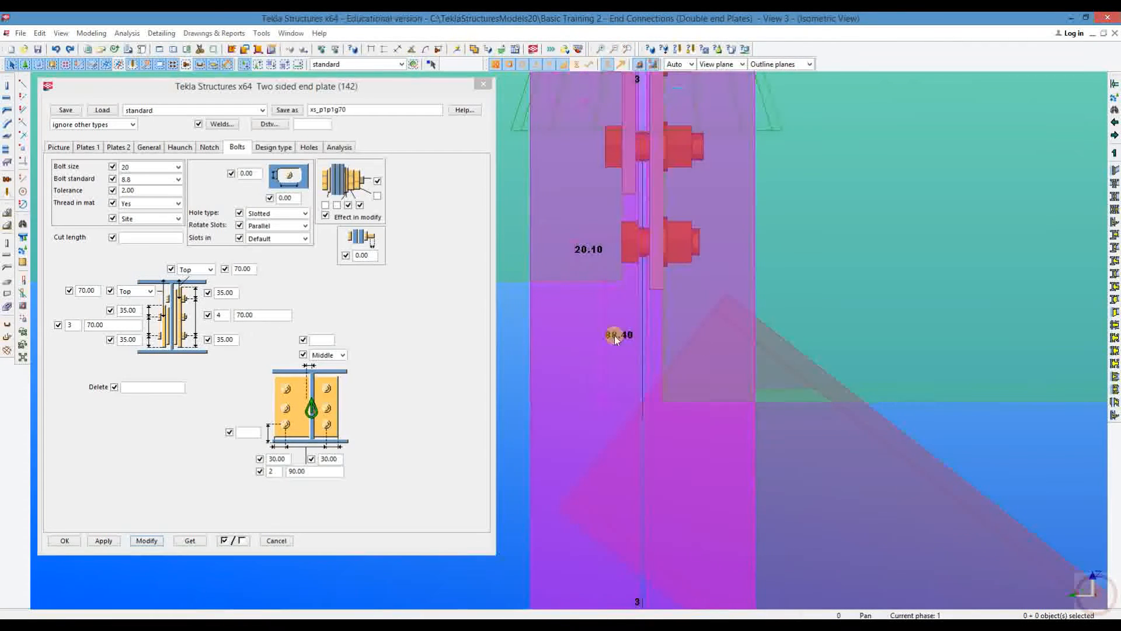
{"action": "scroll", "coordinate": [617, 388], "scroll_direction": "down", "scroll_amount": 3}
{"action": "left_click", "coordinate": [552, 345]}
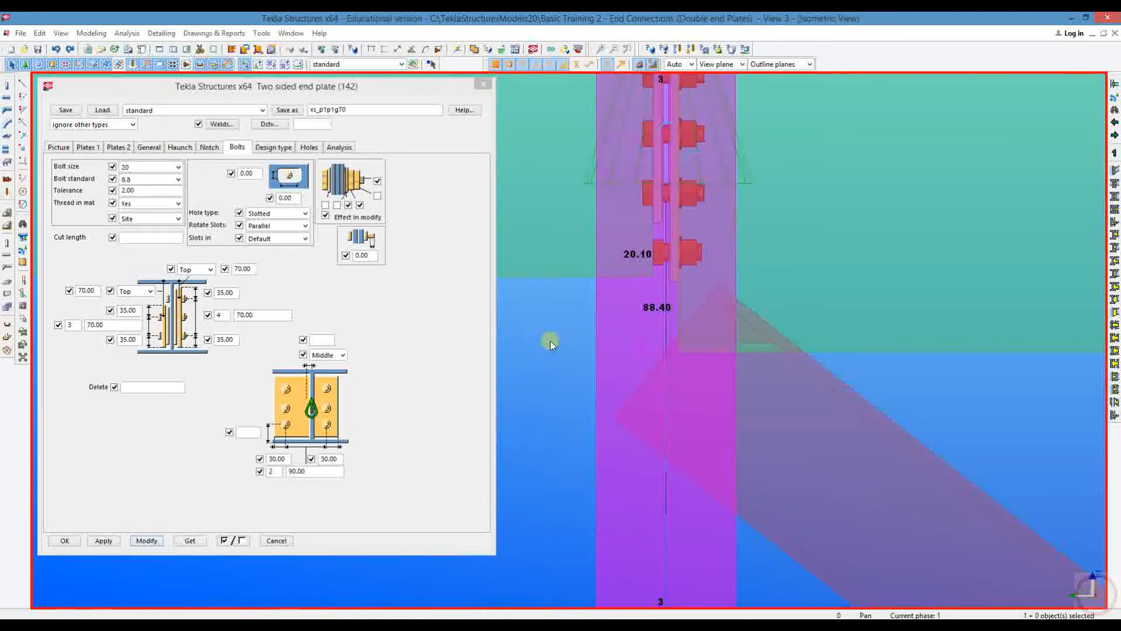
{"action": "right_click", "coordinate": [552, 345]}
{"action": "left_click", "coordinate": [578, 405]}
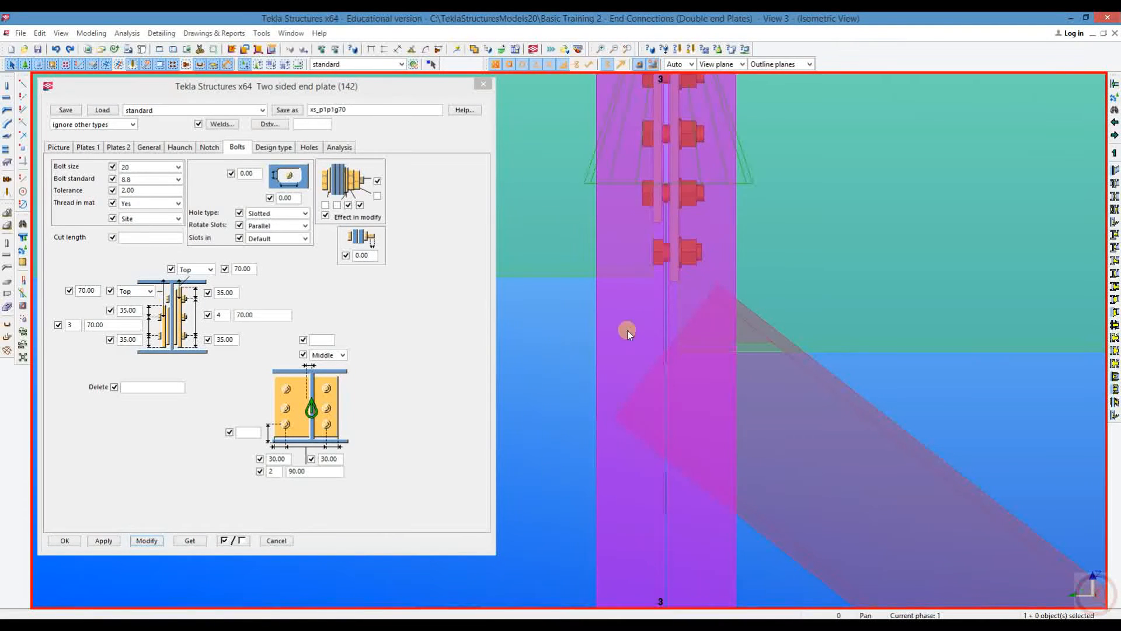
Step: Undo the deletion of the cut at the shallower beam's bottom flange
{"action": "middle_click_drag", "start_coordinate": [628, 293], "coordinate": [602, 304]}
{"action": "left_click", "coordinate": [57, 51]}
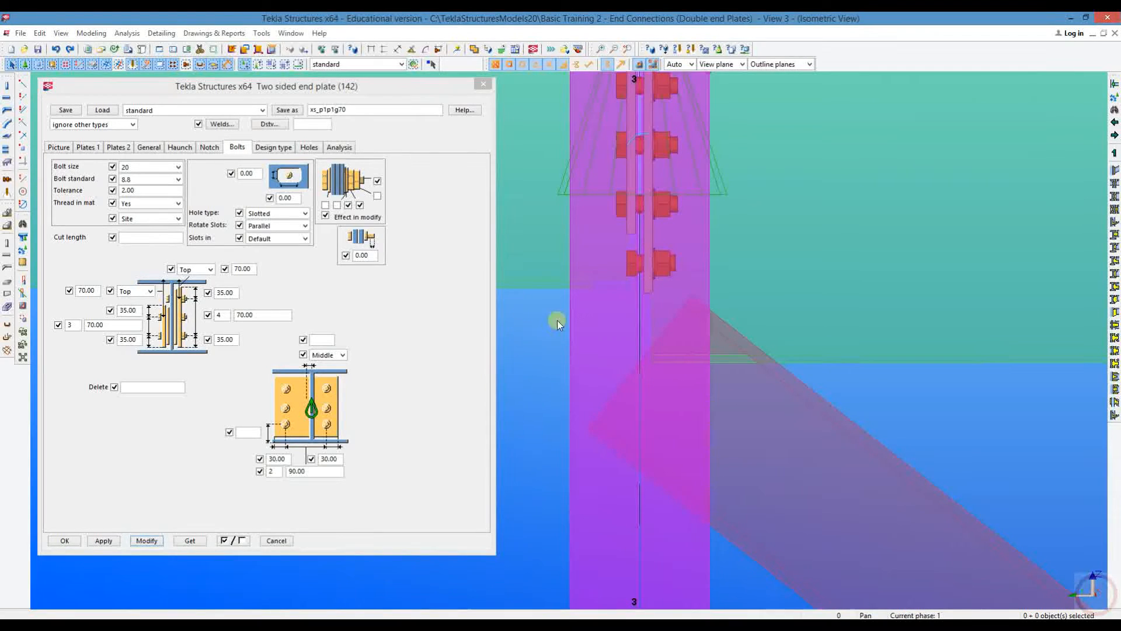
{"action": "left_click", "coordinate": [619, 280]}
Step: Create a bolted gusset connection joining the upper diagonal brace to the top of the deeper secondary beam
{"action": "scroll", "coordinate": [910, 390], "scroll_direction": "down", "scroll_amount": 2}
{"action": "middle_click_drag", "start_coordinate": [892, 379], "coordinate": [814, 360]}
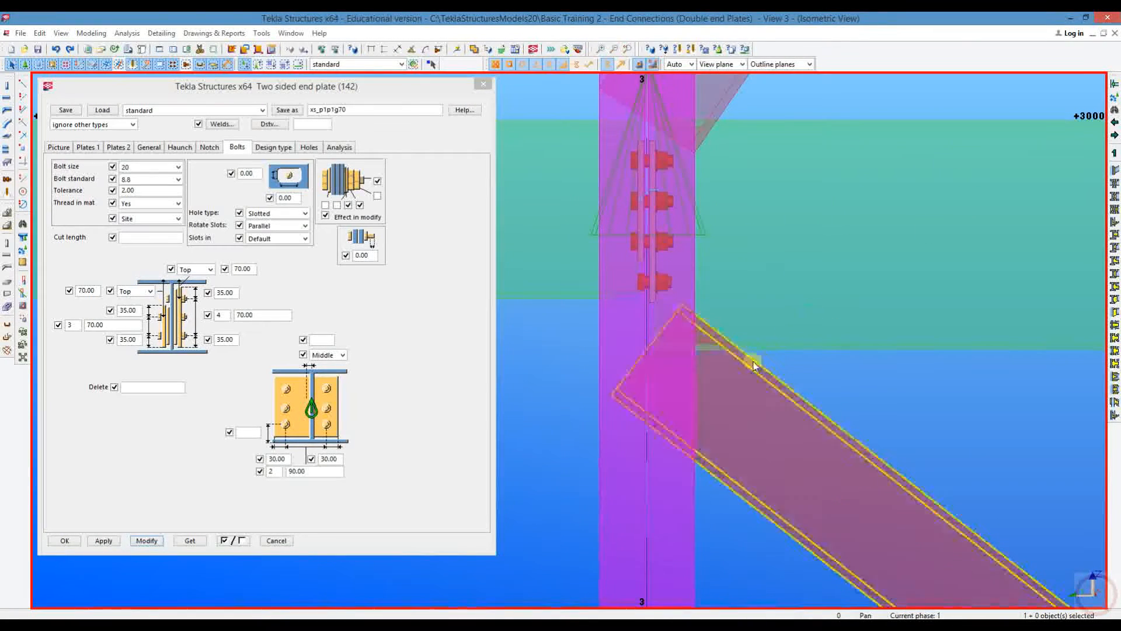
{"action": "scroll", "coordinate": [751, 358], "scroll_direction": "down", "scroll_amount": 2}
{"action": "middle_click_drag", "start_coordinate": [750, 357], "coordinate": [694, 390]}
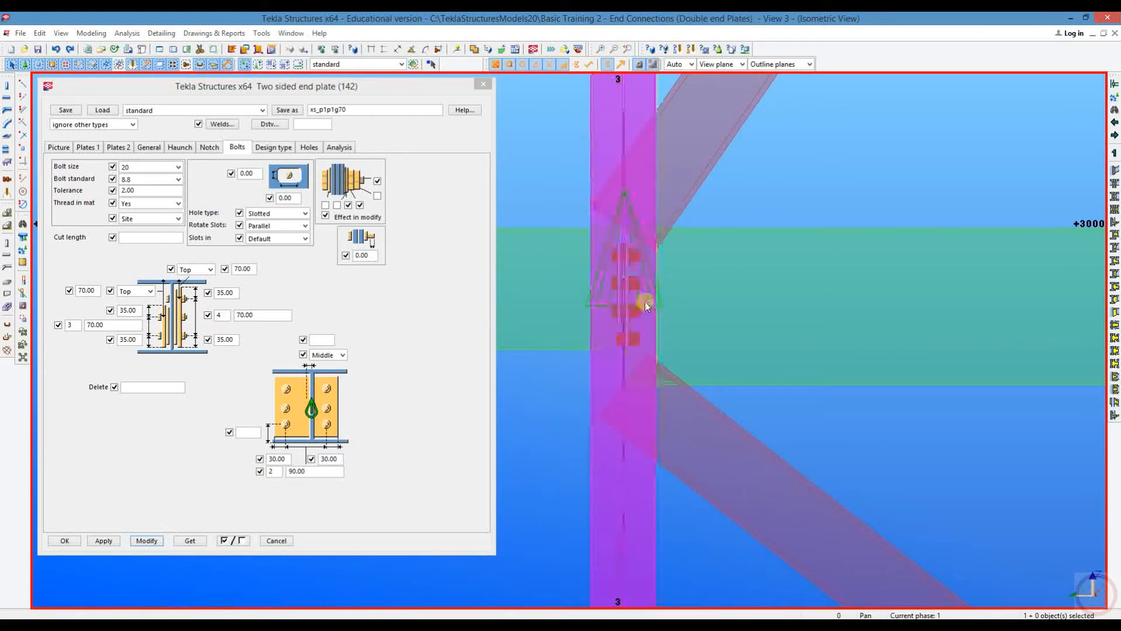
{"action": "left_click", "coordinate": [709, 403]}
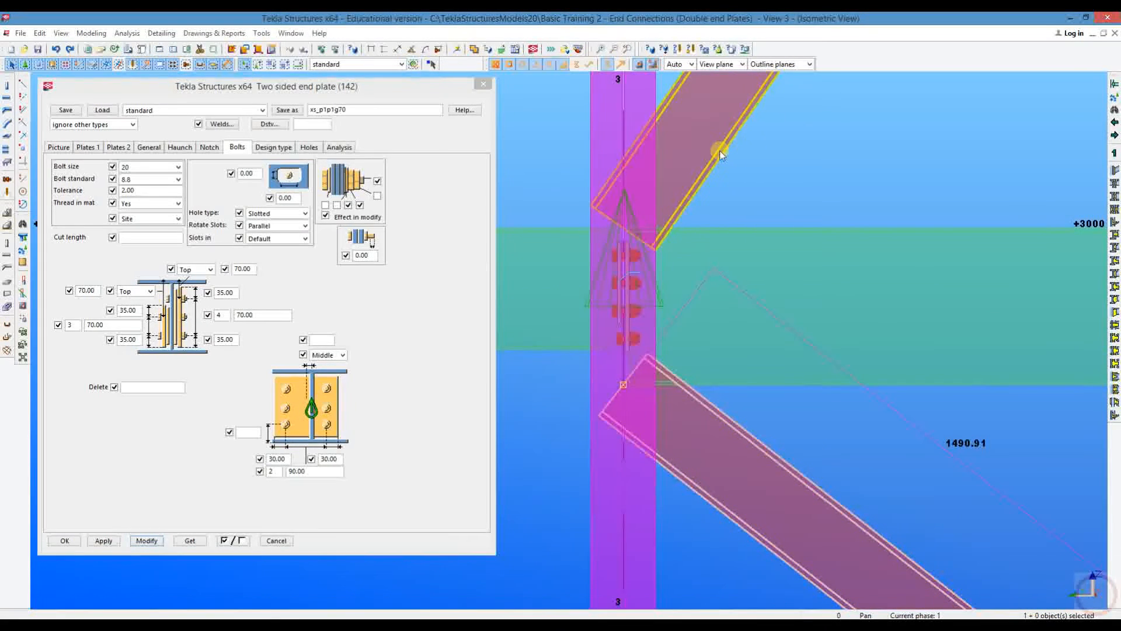
{"action": "middle_click_drag", "start_coordinate": [834, 125], "coordinate": [784, 144]}
{"action": "left_click", "coordinate": [1116, 136]}
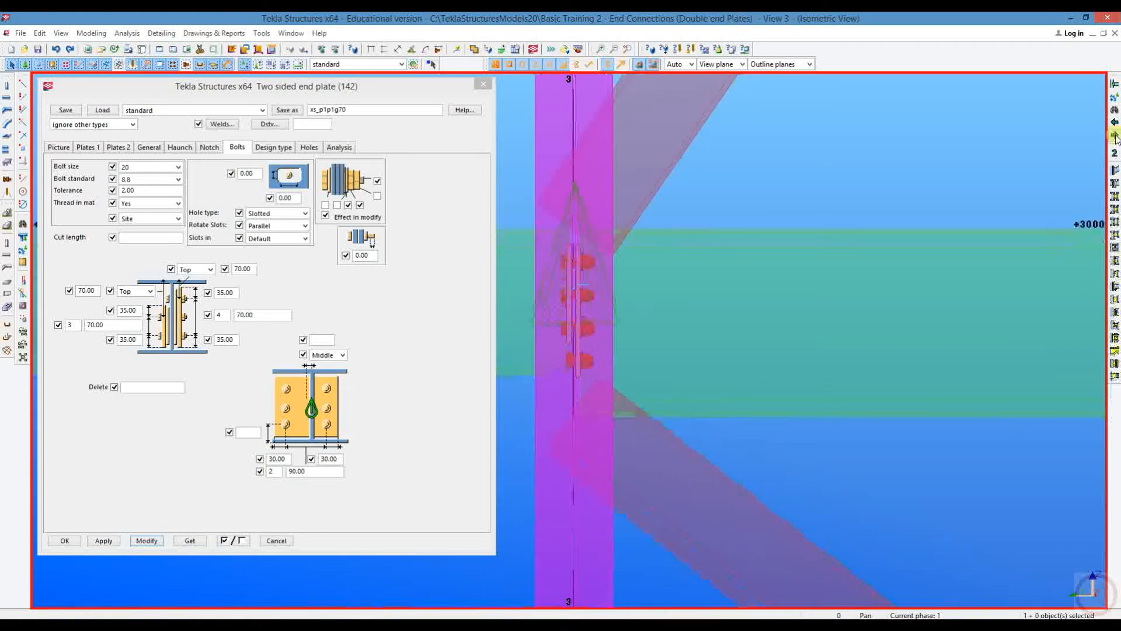
{"action": "left_click", "coordinate": [1115, 136]}
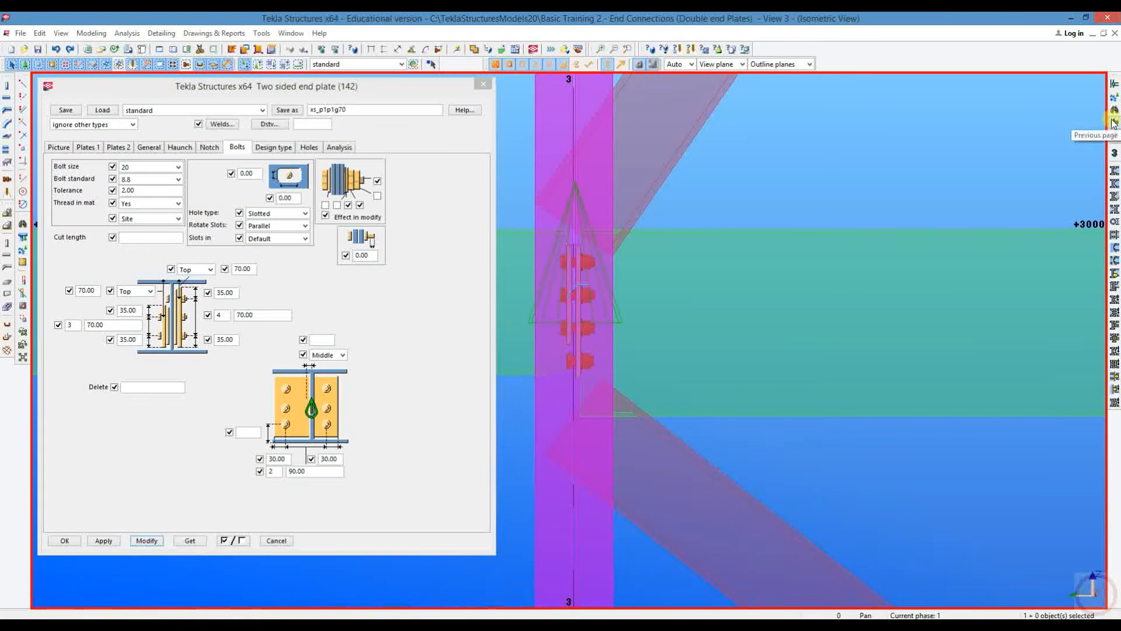
{"action": "left_click", "coordinate": [1115, 135]}
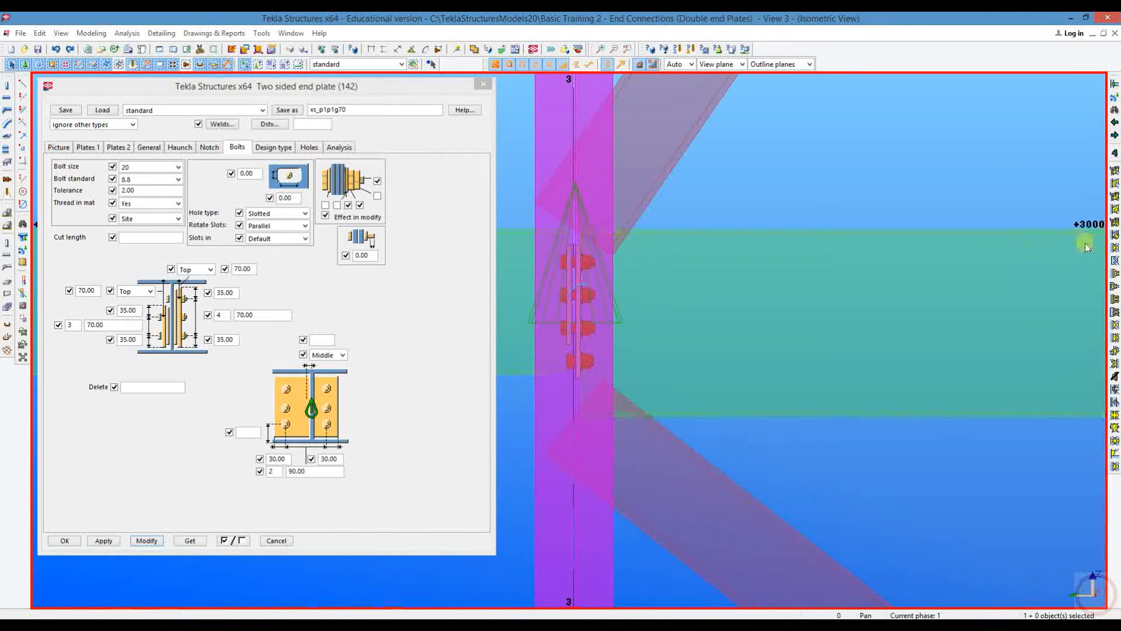
{"action": "left_click", "coordinate": [751, 226]}
{"action": "left_click", "coordinate": [665, 184]}
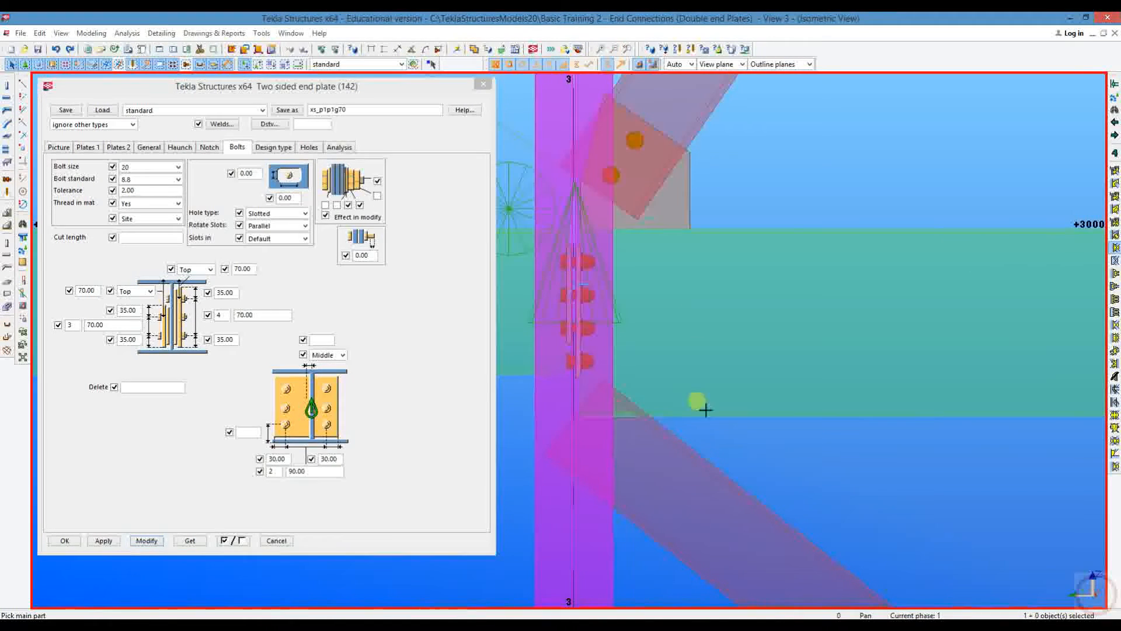
Step: Create a bolted gusset connection joining the lower diagonal brace to the underside of the same beam
{"action": "left_click", "coordinate": [712, 430]}
{"action": "left_click", "coordinate": [694, 445]}
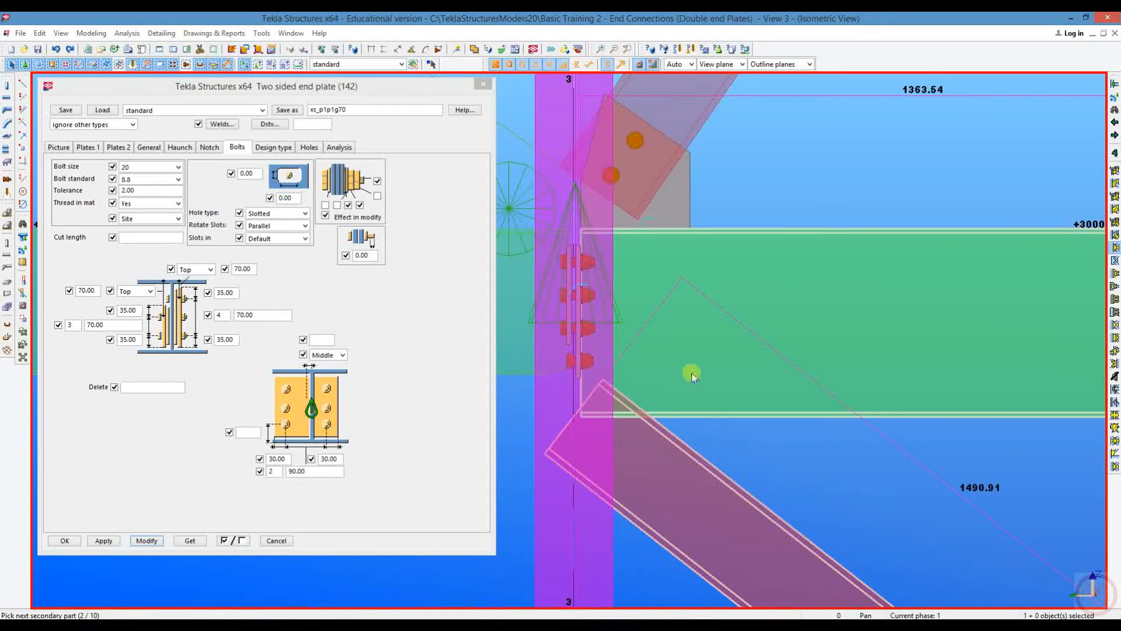
{"action": "middle_click", "coordinate": [692, 376]}
Step: Add a vertical construction line along the inner edge of the gusset plates, extending through the column
{"action": "scroll", "coordinate": [724, 292], "scroll_direction": "up", "scroll_amount": 5}
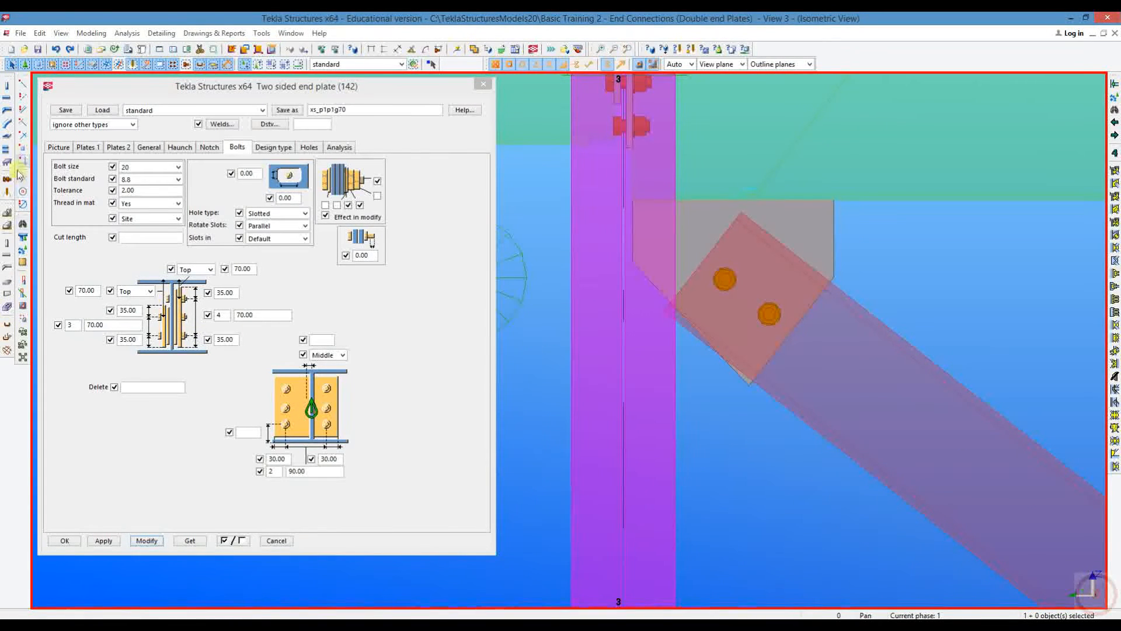
{"action": "middle_click_drag", "start_coordinate": [763, 277], "coordinate": [771, 405]}
{"action": "scroll", "coordinate": [751, 316], "scroll_direction": "up", "scroll_amount": 1}
{"action": "left_click", "coordinate": [615, 334]}
{"action": "scroll", "coordinate": [643, 417], "scroll_direction": "down", "scroll_amount": 3}
{"action": "scroll", "coordinate": [633, 238], "scroll_direction": "up", "scroll_amount": 4}
{"action": "right_click", "coordinate": [676, 226]}
{"action": "left_click", "coordinate": [695, 235]}
{"action": "right_click", "coordinate": [739, 333]}
{"action": "left_click", "coordinate": [763, 342]}
{"action": "scroll", "coordinate": [763, 343], "scroll_direction": "down", "scroll_amount": 4}
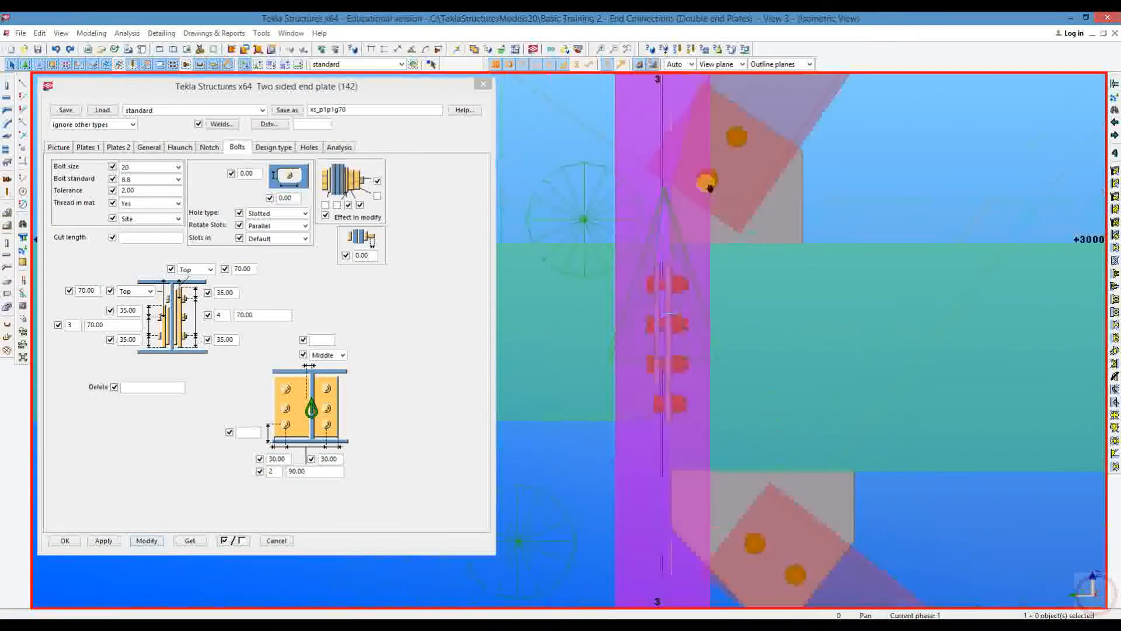
Step: Add construction lines along the lower brace's bottom edge and the upper brace's column-side edge
{"action": "middle_click_drag", "start_coordinate": [777, 441], "coordinate": [672, 178]}
{"action": "scroll", "coordinate": [575, 309], "scroll_direction": "up", "scroll_amount": 8}
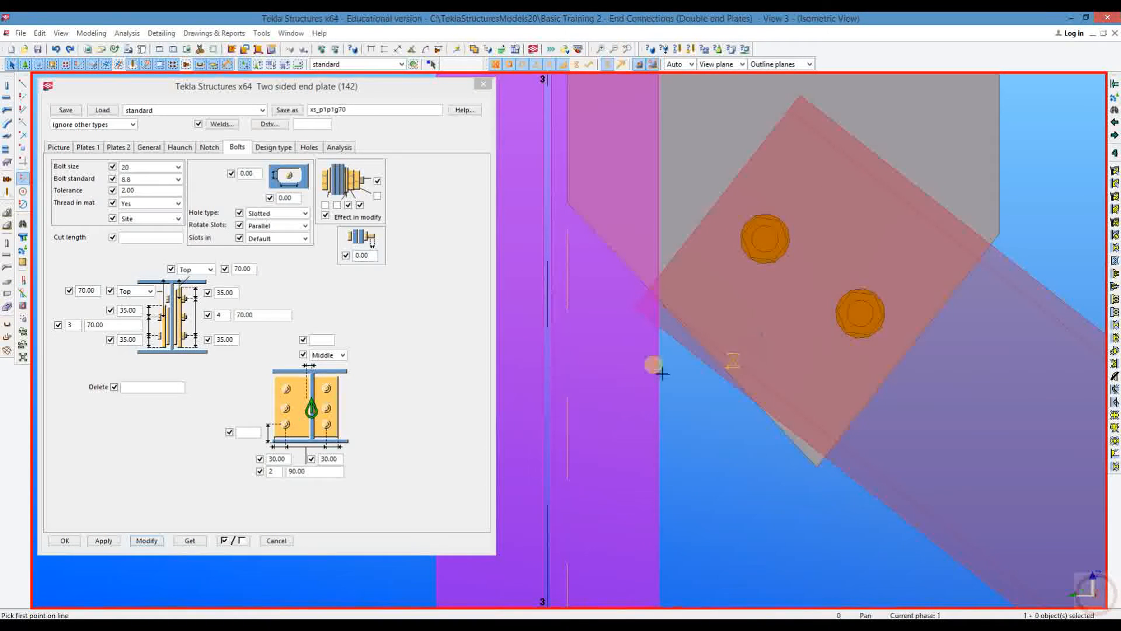
{"action": "left_click", "coordinate": [688, 356]}
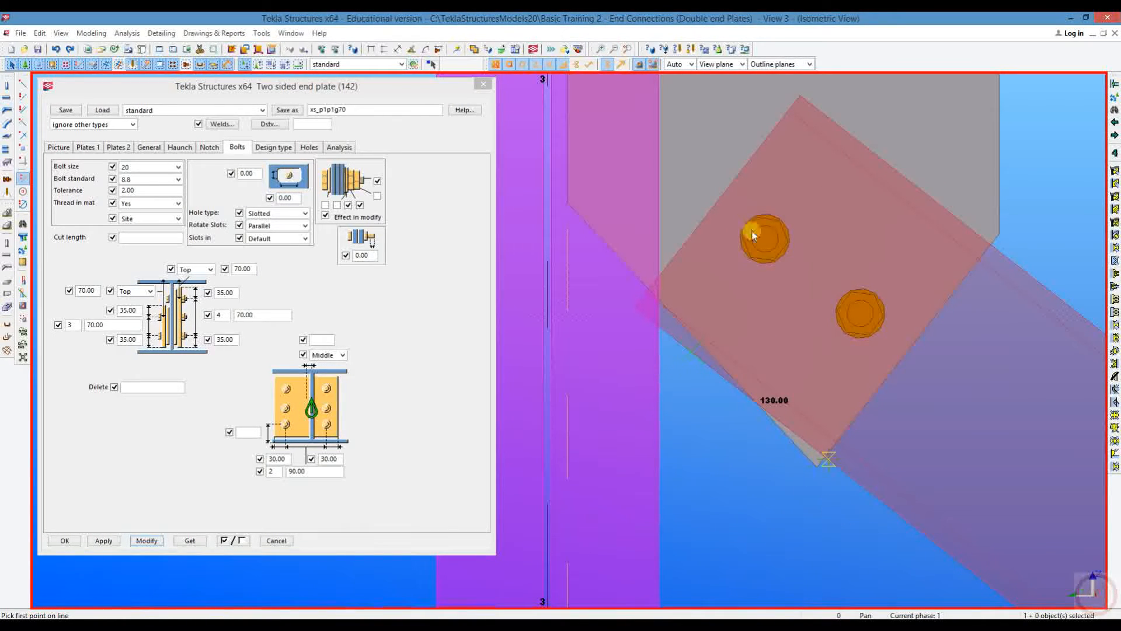
{"action": "scroll", "coordinate": [725, 474], "scroll_direction": "down", "scroll_amount": 3}
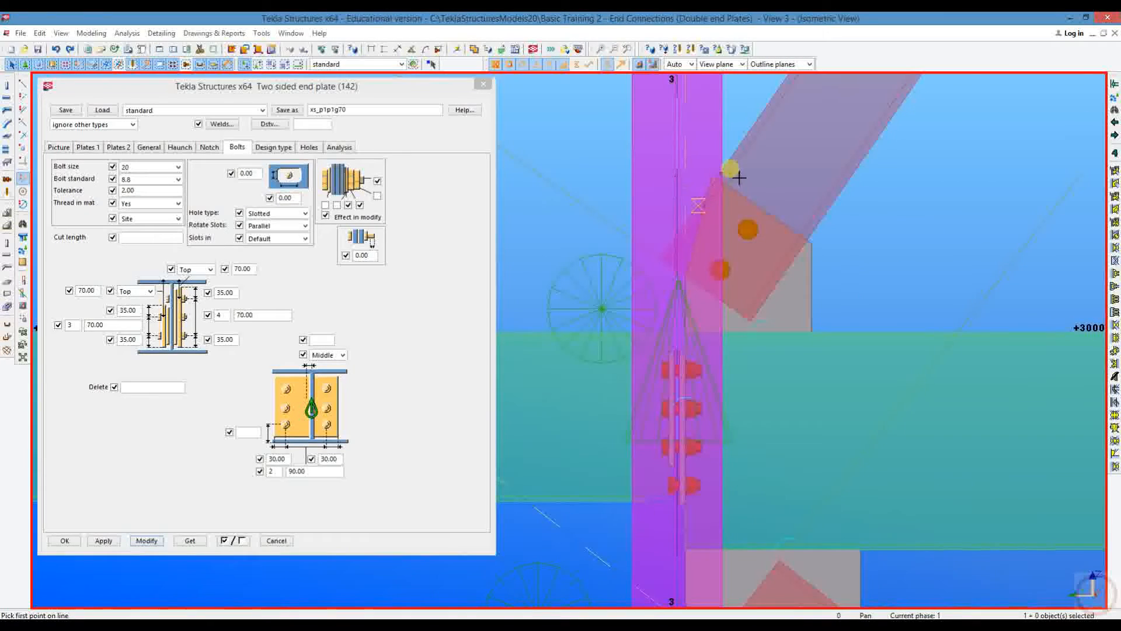
{"action": "scroll", "coordinate": [730, 171], "scroll_direction": "up", "scroll_amount": 2}
{"action": "left_click", "coordinate": [719, 165]}
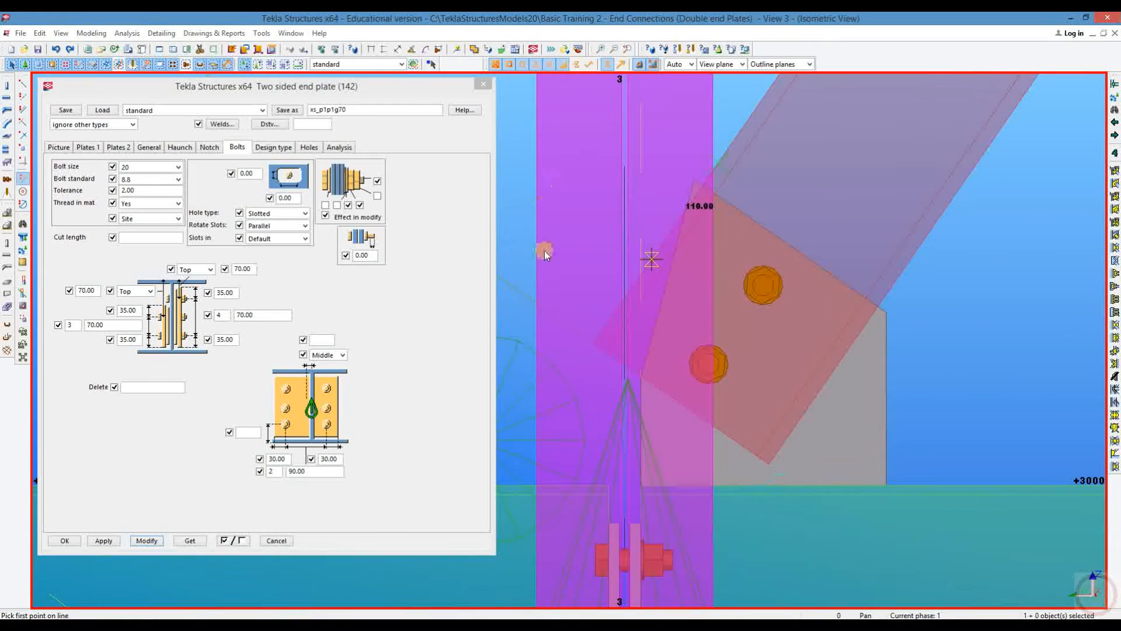
{"action": "scroll", "coordinate": [635, 181], "scroll_direction": "down", "scroll_amount": 2}
{"action": "scroll", "coordinate": [660, 198], "scroll_direction": "up", "scroll_amount": 2}
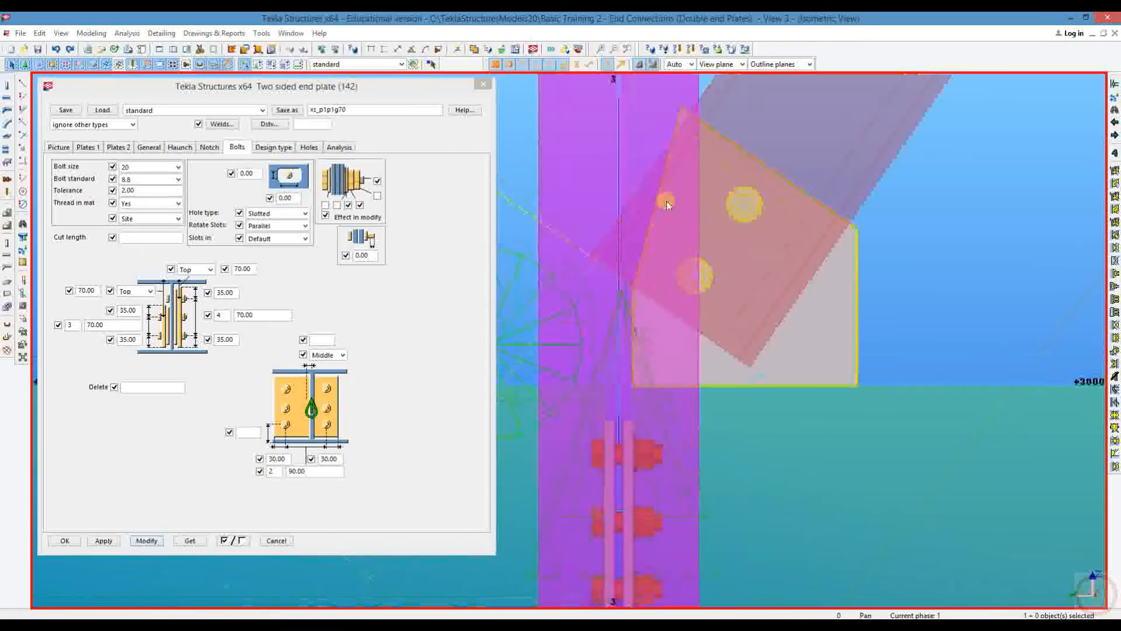
Step: Open the upper bolted gusset's properties, clear its 100 mm plate edge length and apply the change
{"action": "middle_click_drag", "start_coordinate": [649, 220], "coordinate": [634, 219]}
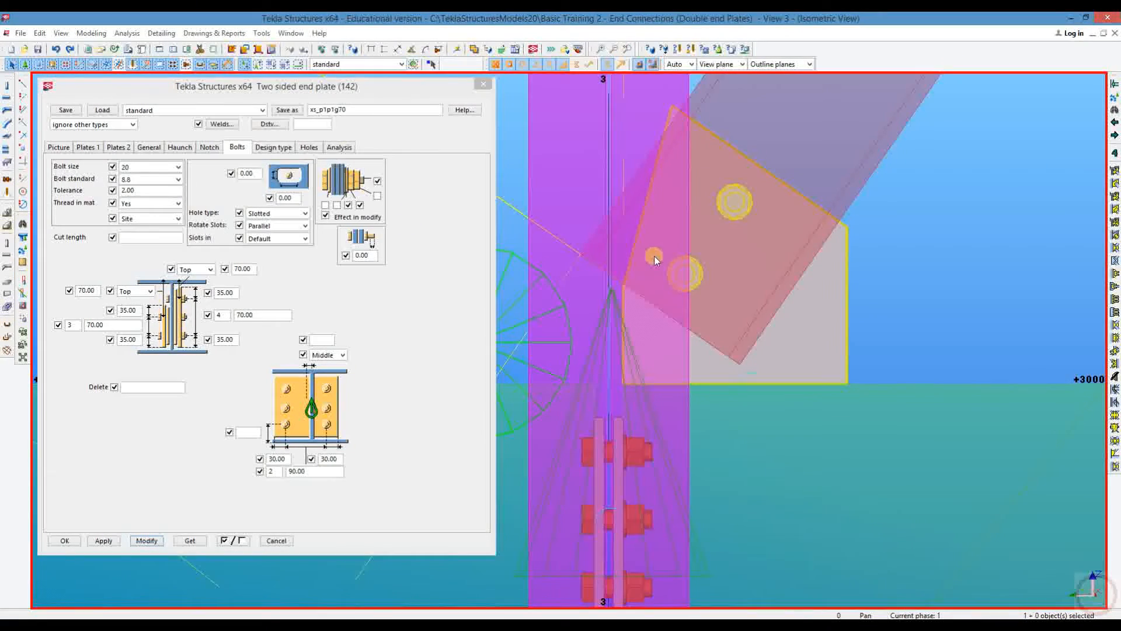
{"action": "double_click", "coordinate": [666, 264]}
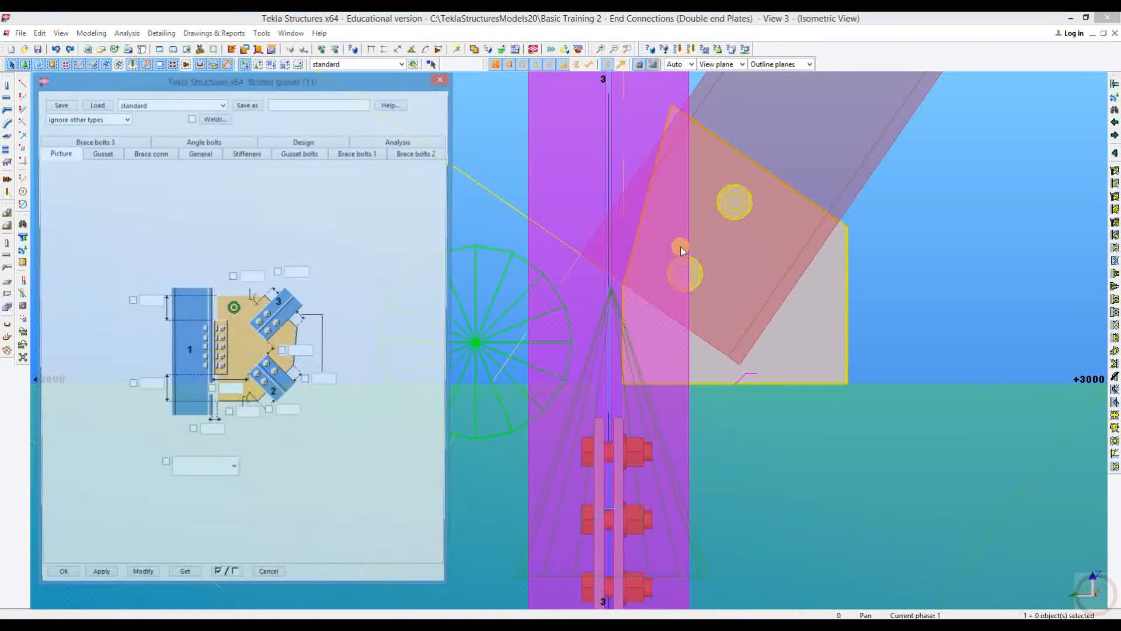
{"action": "middle_click_drag", "start_coordinate": [682, 251], "coordinate": [812, 239]}
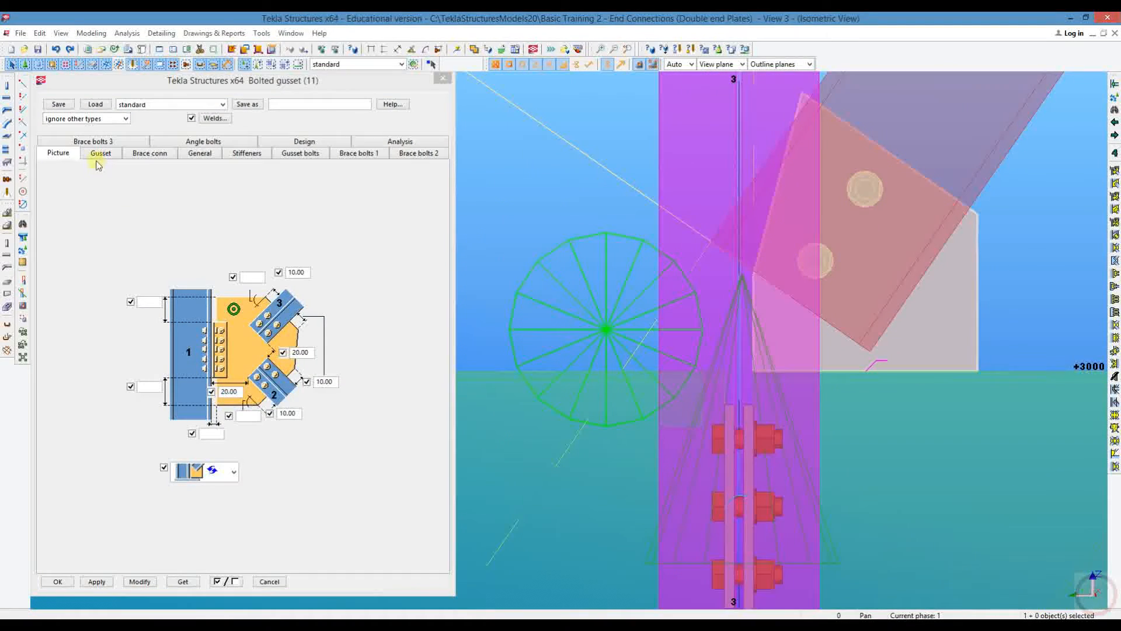
{"action": "left_click", "coordinate": [101, 154]}
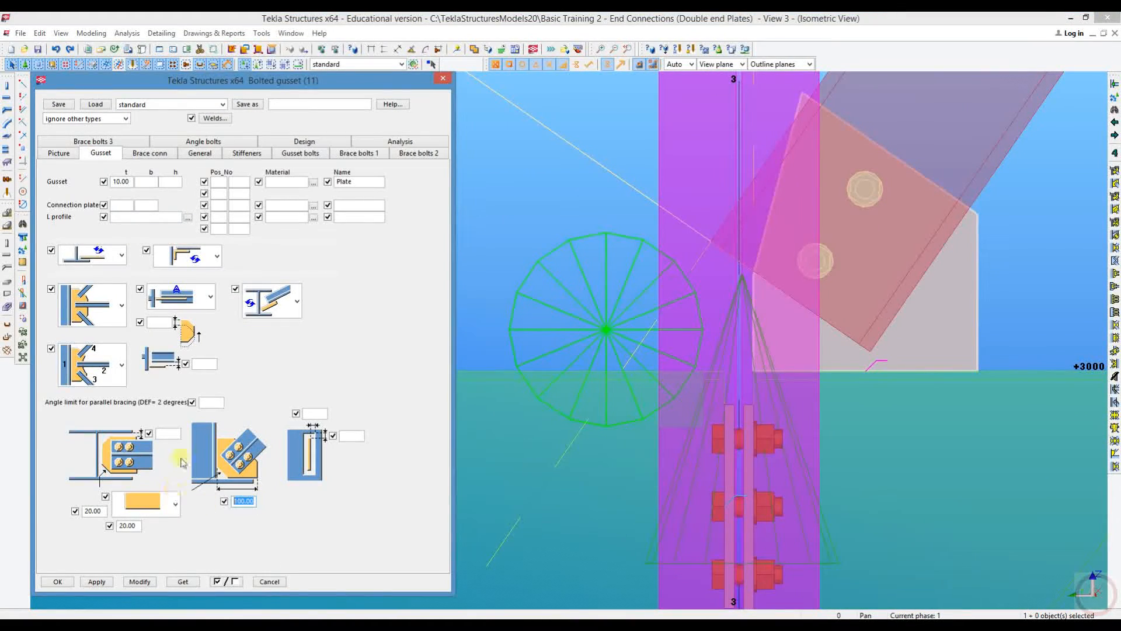
{"action": "left_click", "coordinate": [131, 582]}
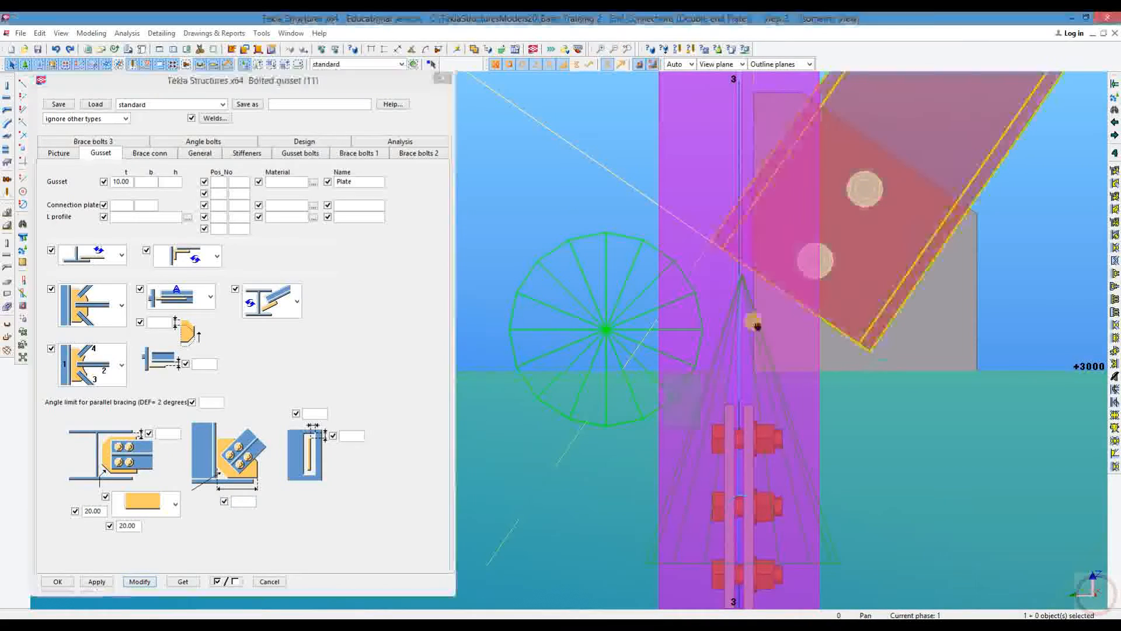
Step: Set the distance between the main part and the brace to 100 mm in the upper gusset and apply it
{"action": "middle_click_drag", "start_coordinate": [754, 320], "coordinate": [619, 350]}
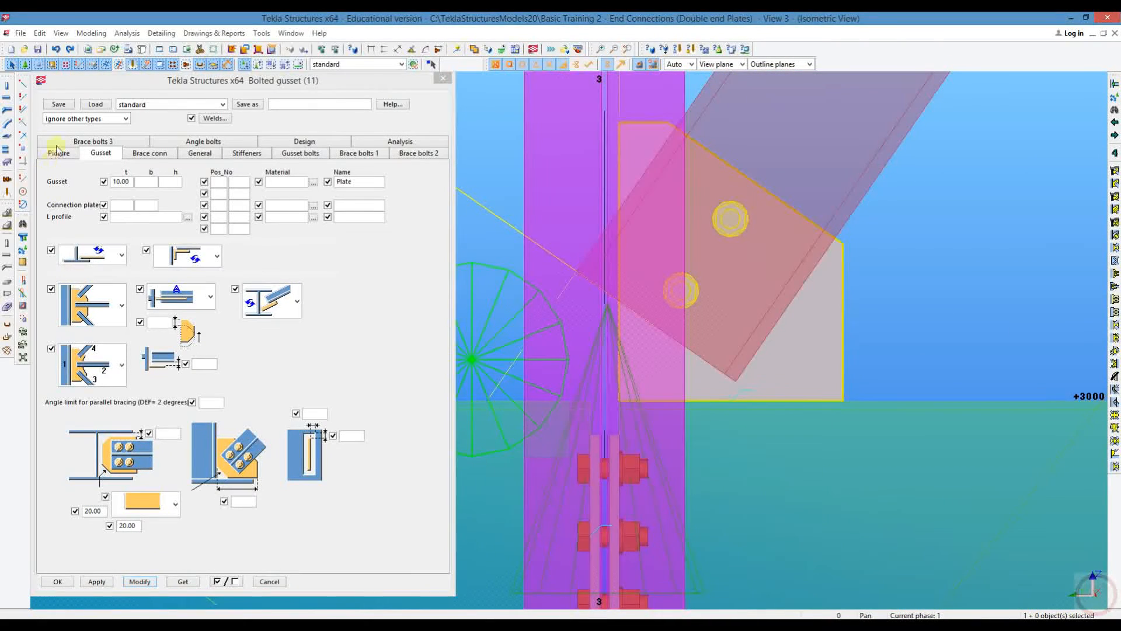
{"action": "left_click", "coordinate": [57, 144]}
{"action": "left_click", "coordinate": [47, 141]}
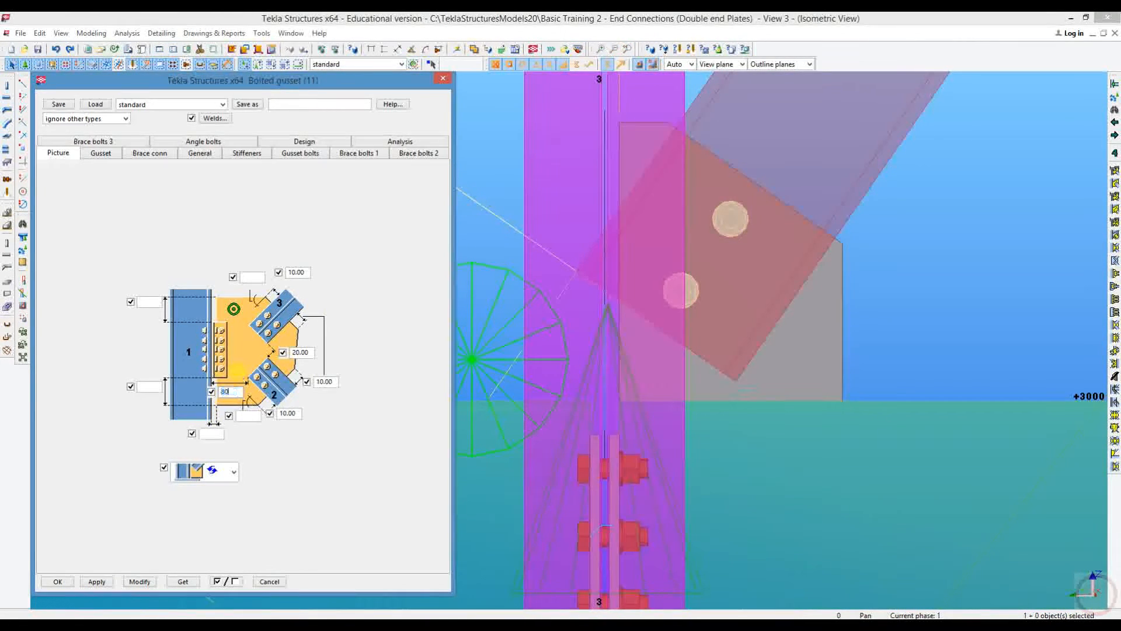
{"action": "left_click", "coordinate": [139, 580]}
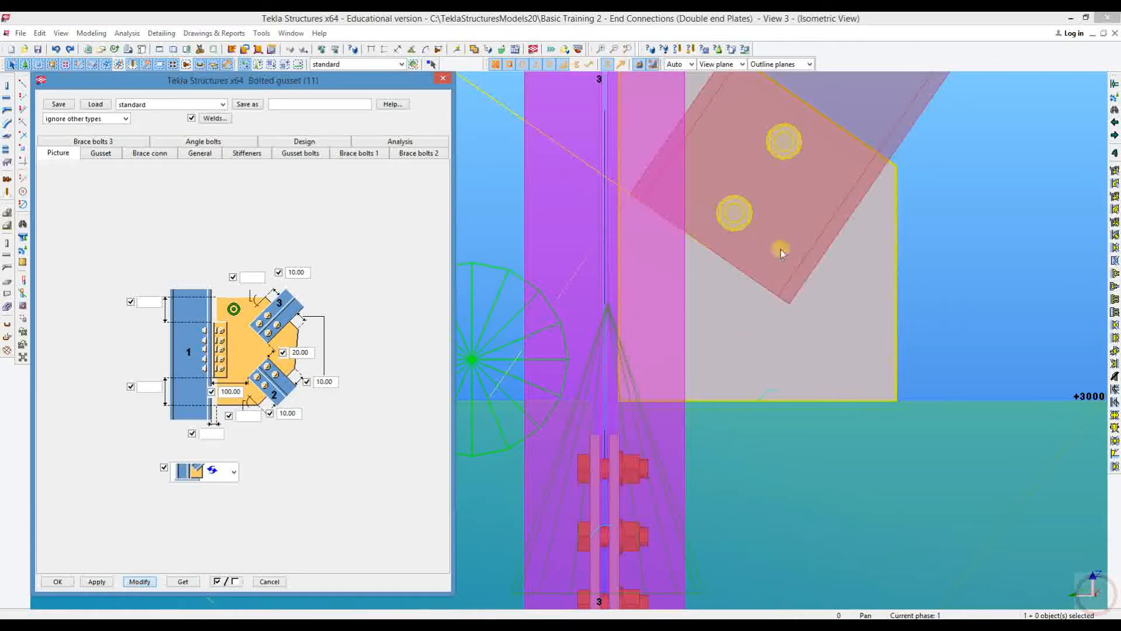
{"action": "middle_click_drag", "start_coordinate": [684, 161], "coordinate": [573, 220]}
{"action": "middle_click_drag", "start_coordinate": [514, 243], "coordinate": [513, 212]}
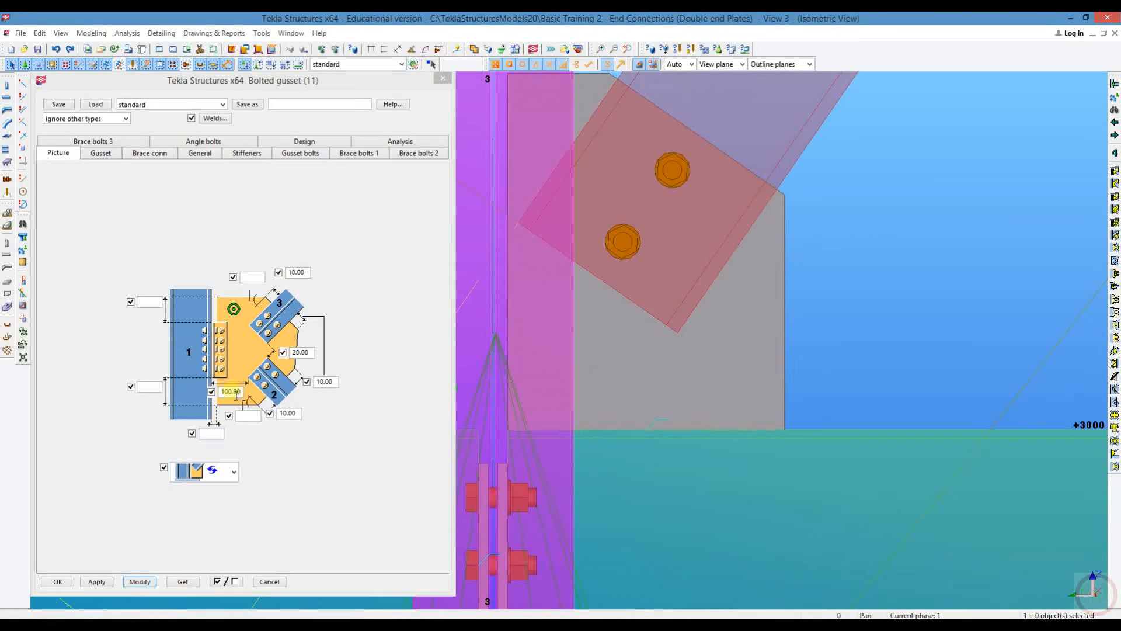
Step: Set the upper gusset's distance between the main part and the brace to 110 mm and apply it
{"action": "left_click", "coordinate": [234, 396]}
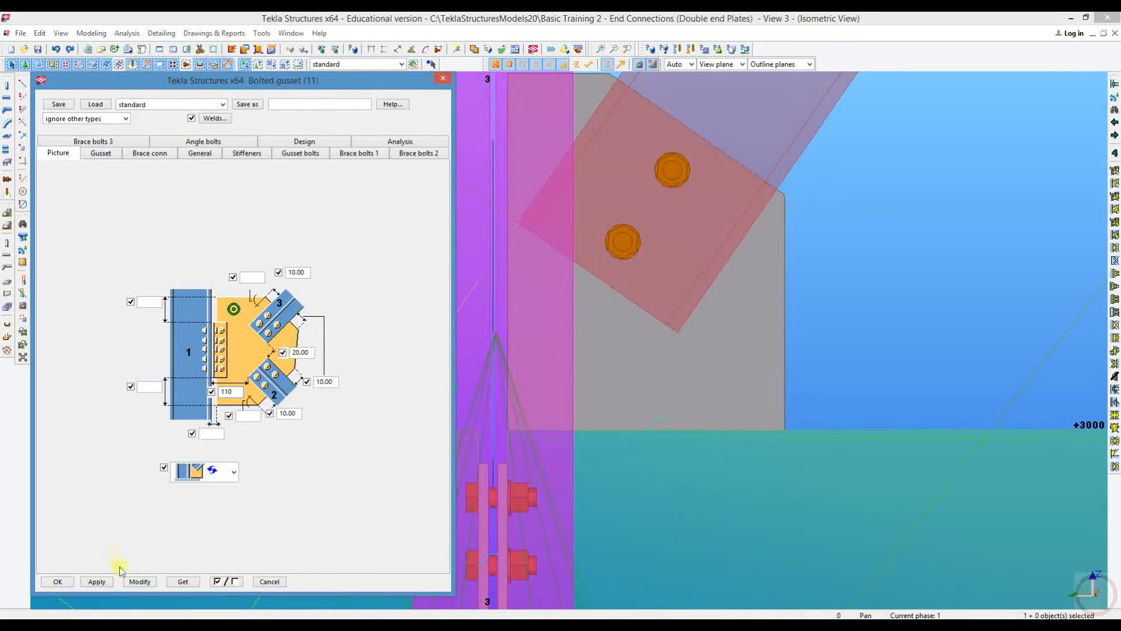
{"action": "left_click", "coordinate": [133, 582]}
{"action": "middle_click_drag", "start_coordinate": [533, 217], "coordinate": [556, 244]}
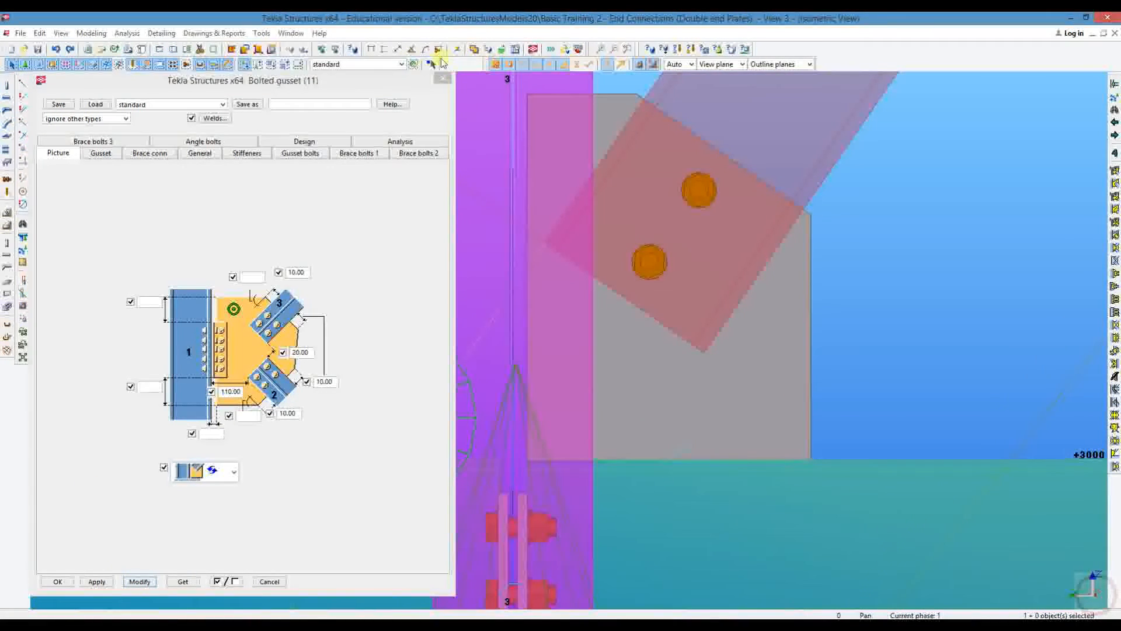
Step: Measure the horizontal distance from the upper brace's corner to the gusset plate's inner edge
{"action": "left_click", "coordinate": [373, 50]}
{"action": "left_click", "coordinate": [538, 250]}
{"action": "left_click", "coordinate": [542, 192]}
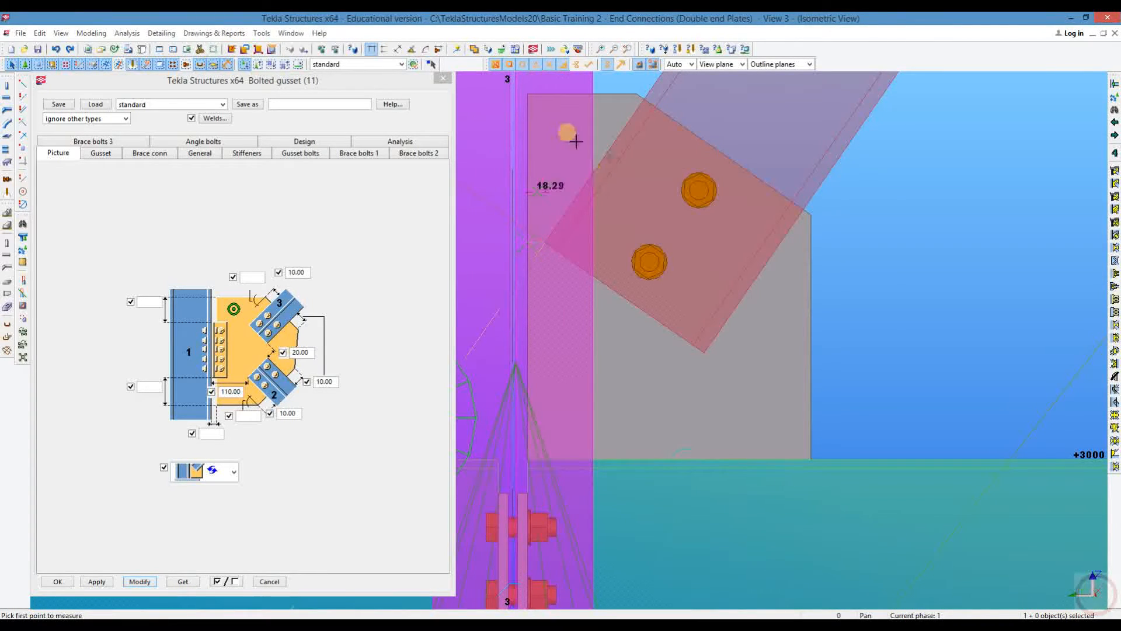
Step: Open the gusset plate settings of the lower bolted gusset connection
{"action": "scroll", "coordinate": [603, 269], "scroll_direction": "down", "scroll_amount": 5}
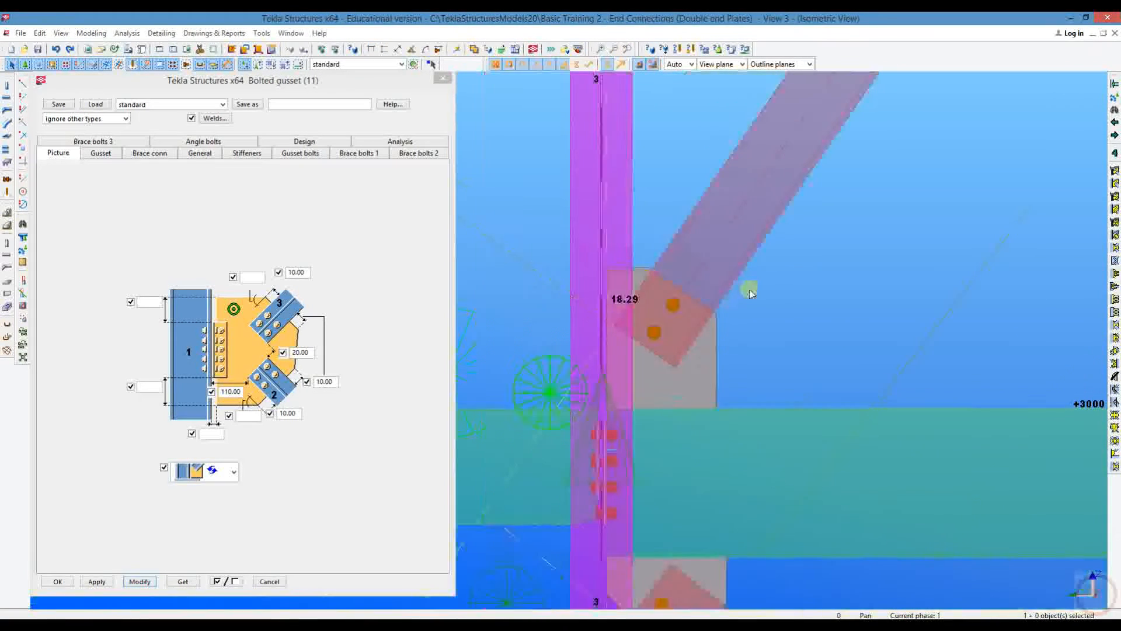
{"action": "scroll", "coordinate": [759, 321], "scroll_direction": "down", "scroll_amount": 2}
{"action": "middle_click_drag", "start_coordinate": [730, 358], "coordinate": [658, 160]}
{"action": "scroll", "coordinate": [638, 341], "scroll_direction": "up", "scroll_amount": 3}
{"action": "scroll", "coordinate": [628, 247], "scroll_direction": "up", "scroll_amount": 3}
{"action": "left_click_drag", "start_coordinate": [654, 288], "coordinate": [679, 229]}
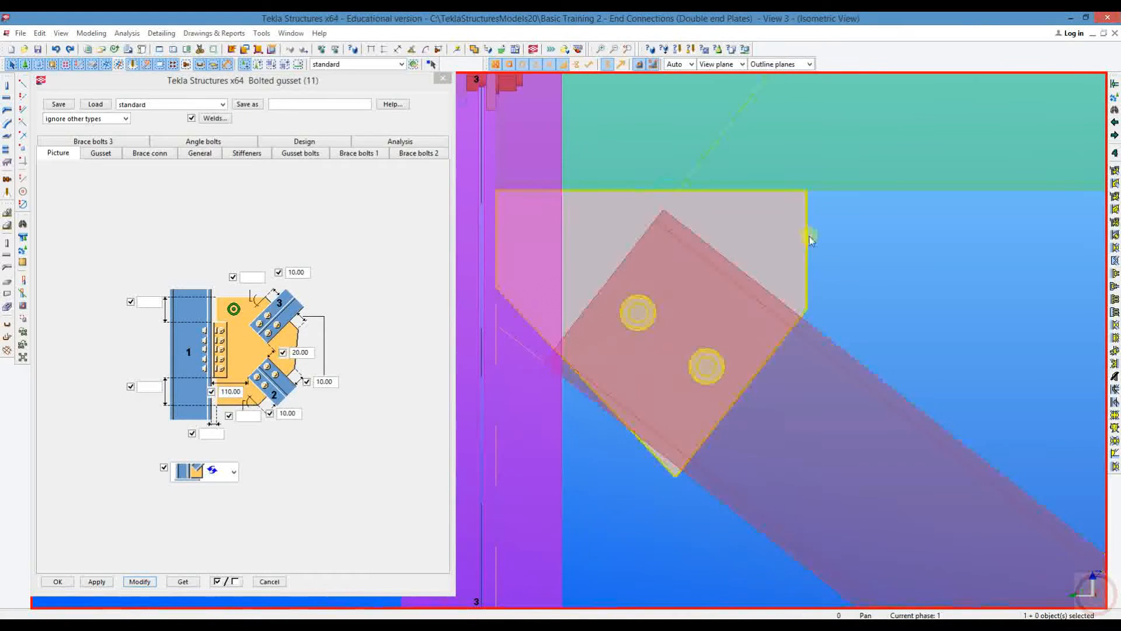
{"action": "double_click", "coordinate": [808, 236]}
{"action": "left_click", "coordinate": [100, 153]}
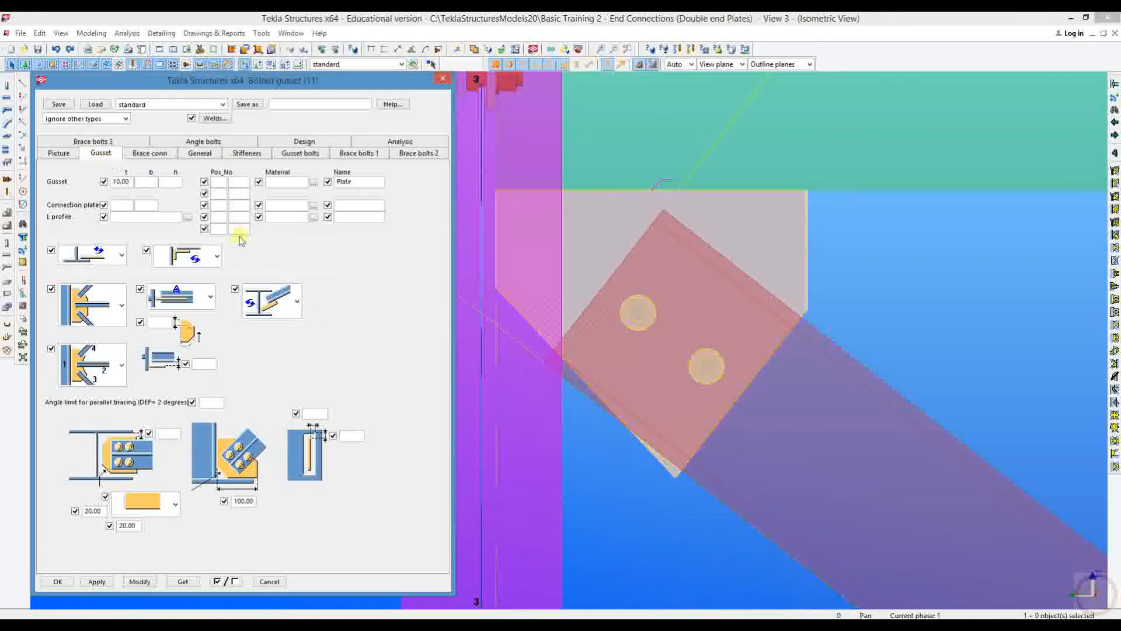
Step: Measure the vertical distance from the beam's underside to where the two construction lines cross near the lower gusset
{"action": "left_click", "coordinate": [386, 50]}
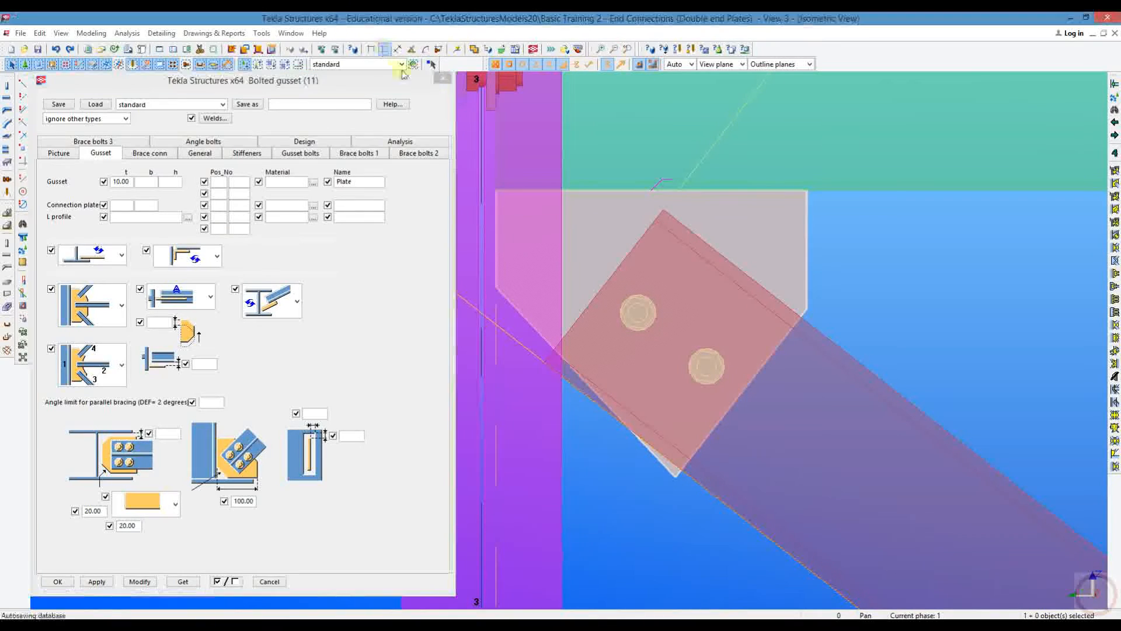
{"action": "left_click", "coordinate": [499, 194]}
{"action": "left_click", "coordinate": [494, 323]}
{"action": "left_click", "coordinate": [535, 287]}
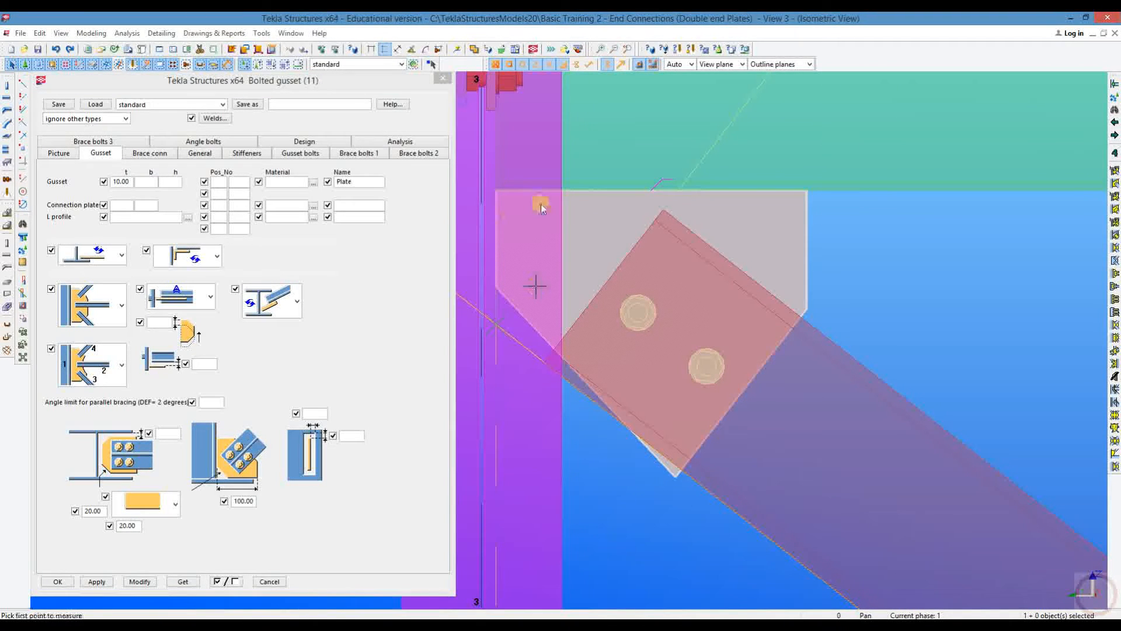
{"action": "key", "text": "Escape"}
Step: Switch to the Calculator and add 55 and 35
{"action": "middle_click_drag", "start_coordinate": [549, 412], "coordinate": [695, 433]}
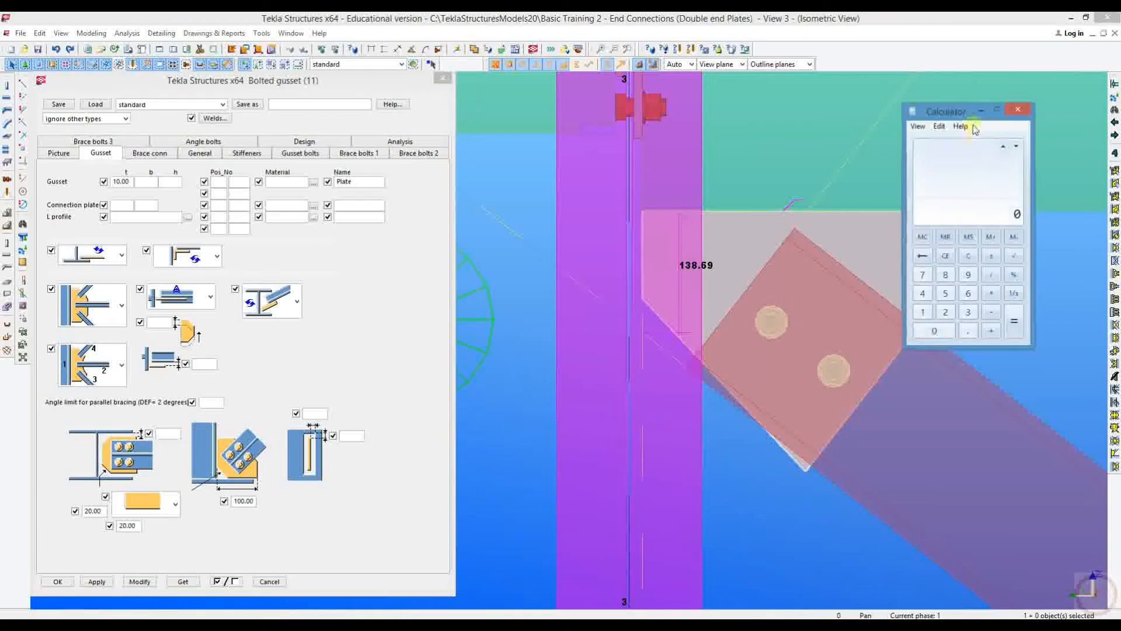
{"action": "left_click_drag", "start_coordinate": [957, 103], "coordinate": [892, 90]}
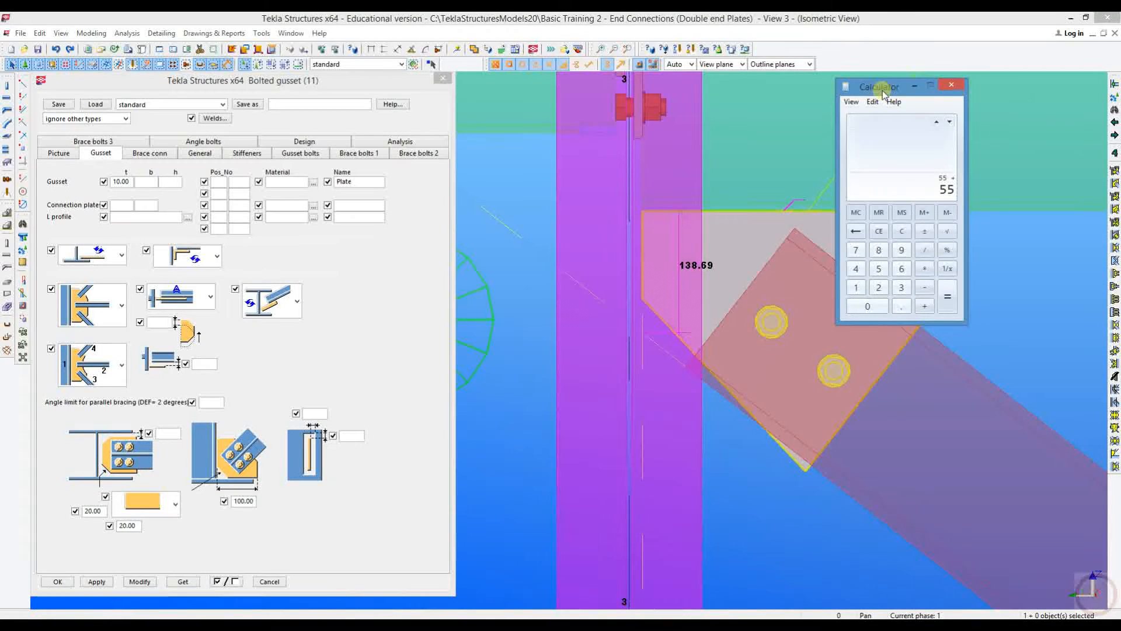
{"action": "key", "text": "Return"}
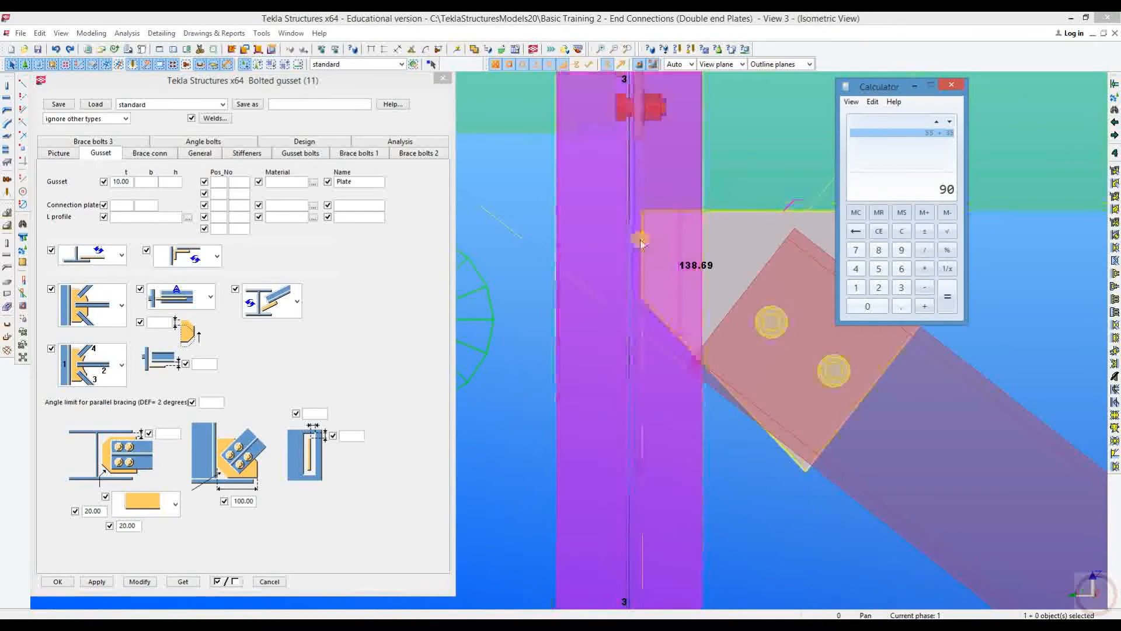
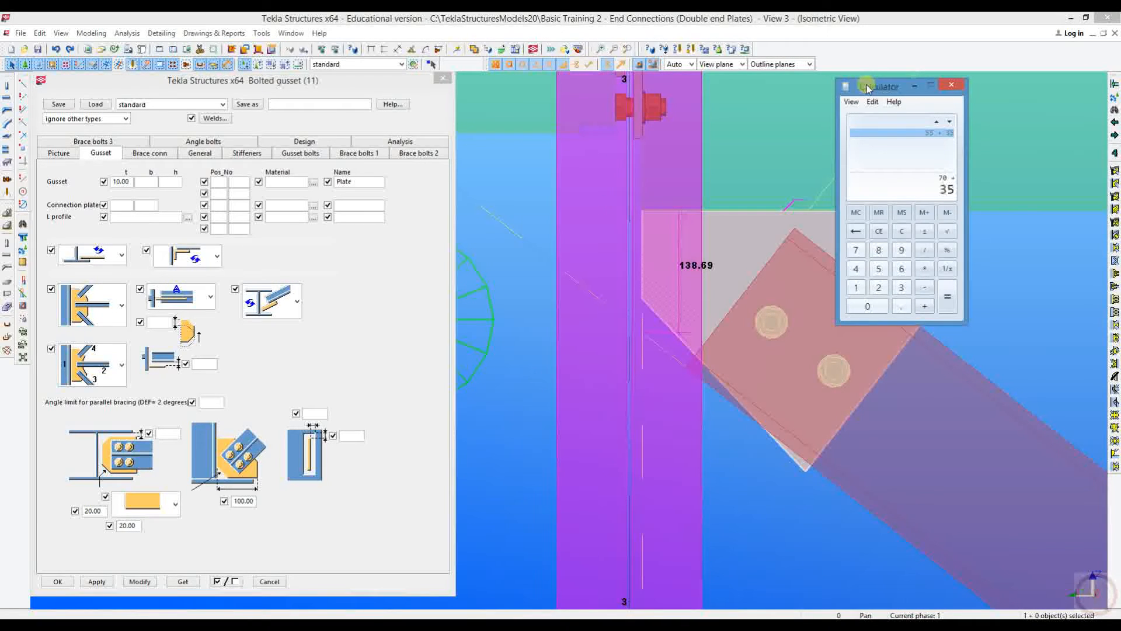
Step: Add 70 and 35, and then 55, 70 and 35, in the Calculator and close it
{"action": "key", "text": "Return"}
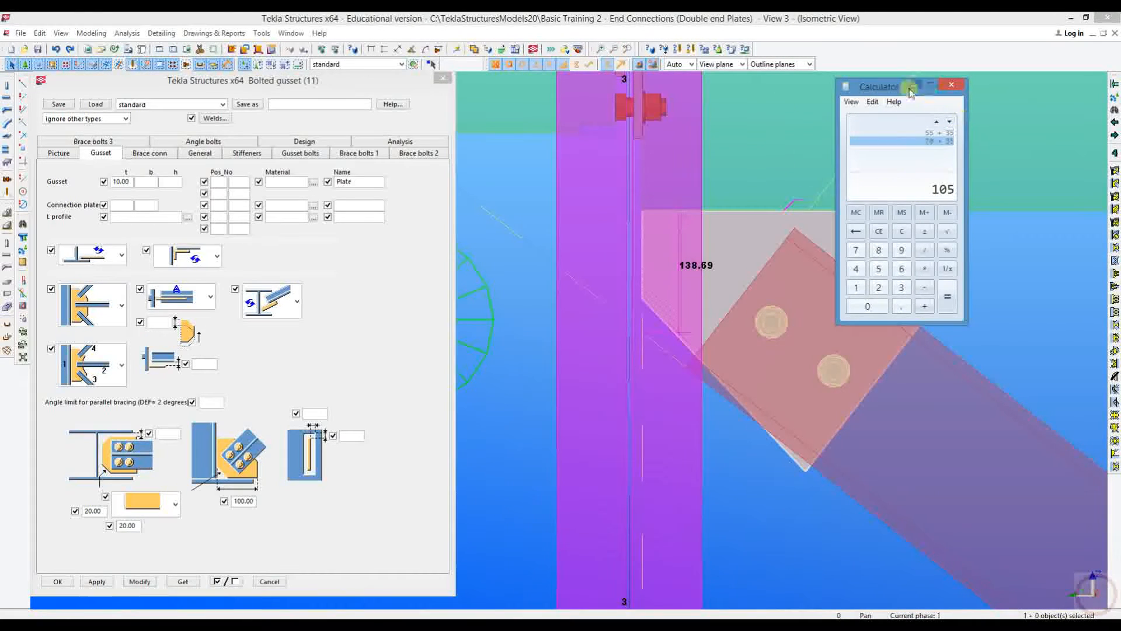
{"action": "left_click", "coordinate": [911, 87]}
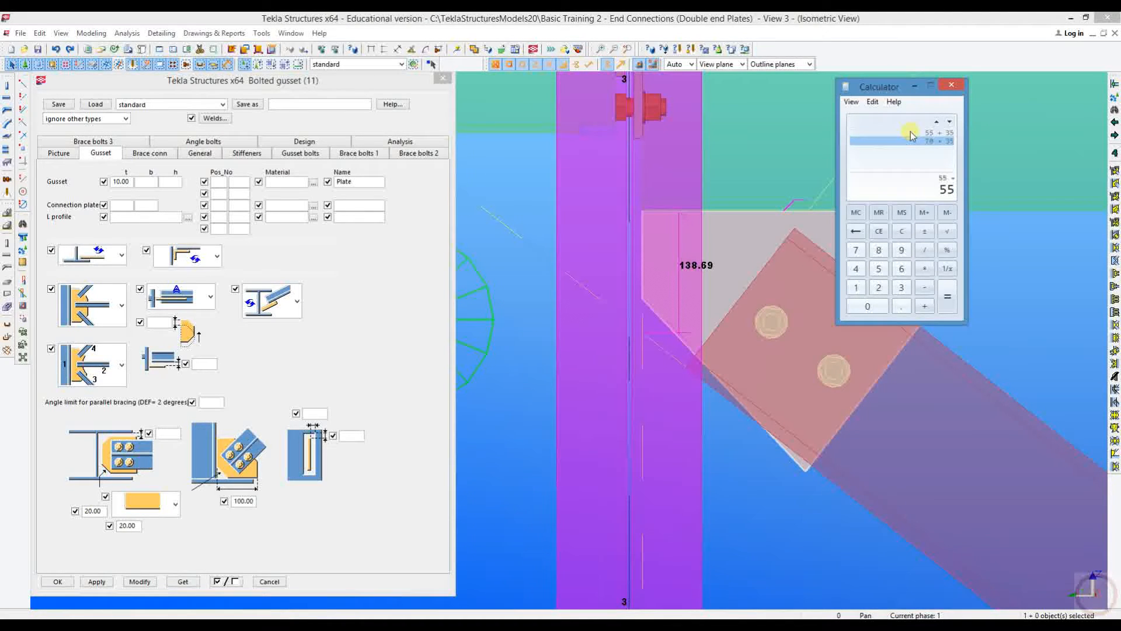
{"action": "type", "text": "5"}
{"action": "key", "text": "Return"}
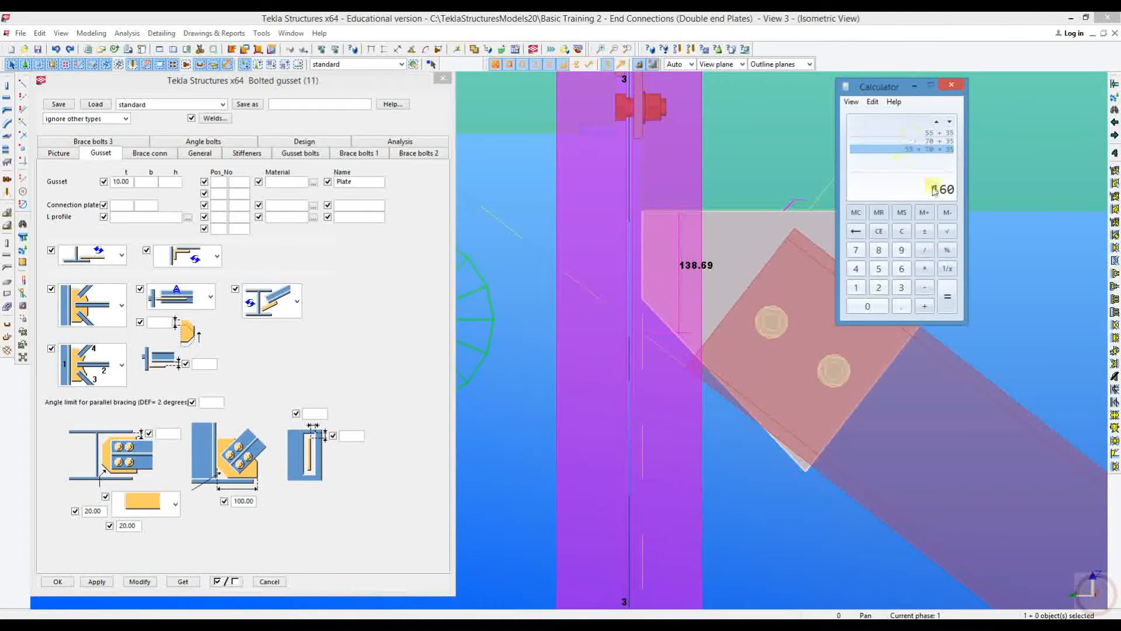
{"action": "left_click", "coordinate": [951, 85]}
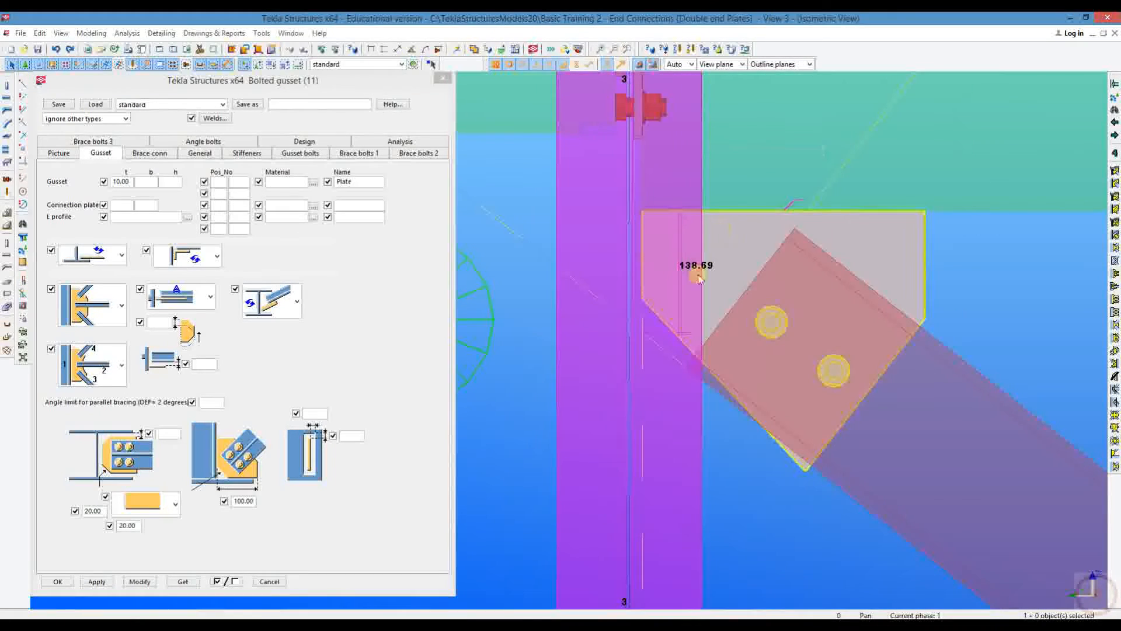
Step: Set the lower gusset plate's edge length along the column to 160 mm and apply it to the connection
{"action": "double_click", "coordinate": [252, 502]}
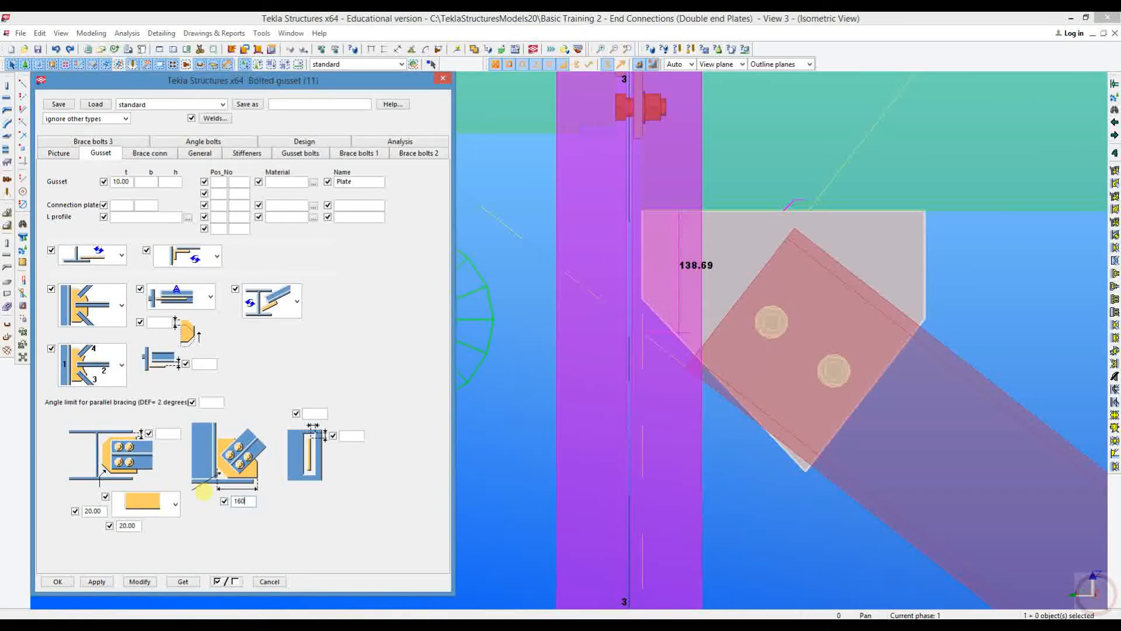
{"action": "middle_click_drag", "start_coordinate": [786, 275], "coordinate": [742, 274]}
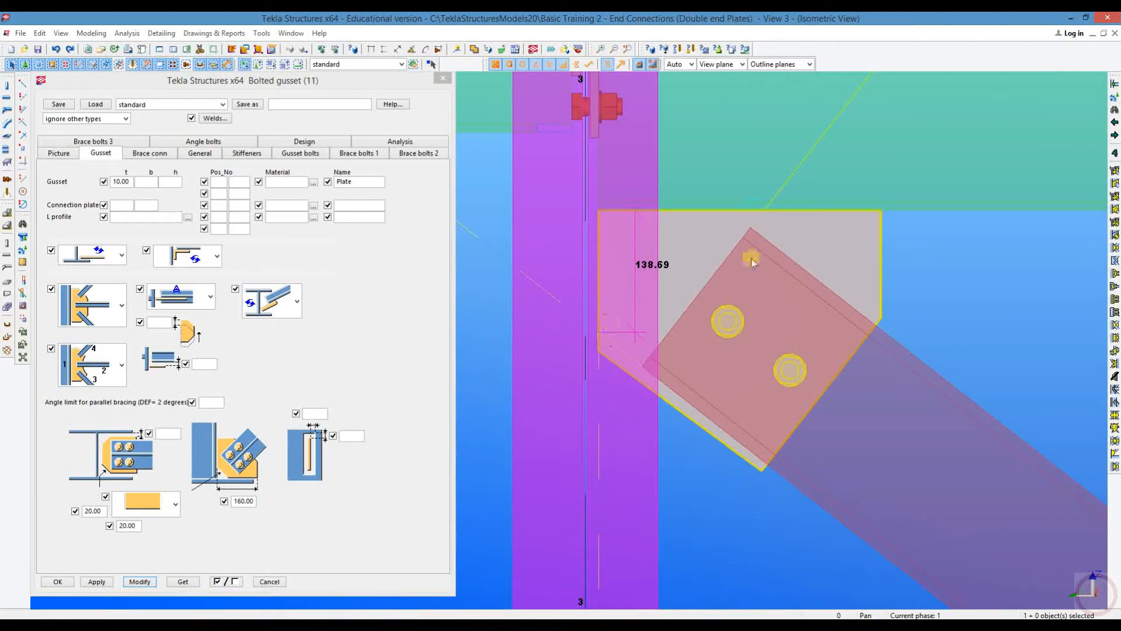
{"action": "middle_click_drag", "start_coordinate": [704, 291], "coordinate": [699, 226]}
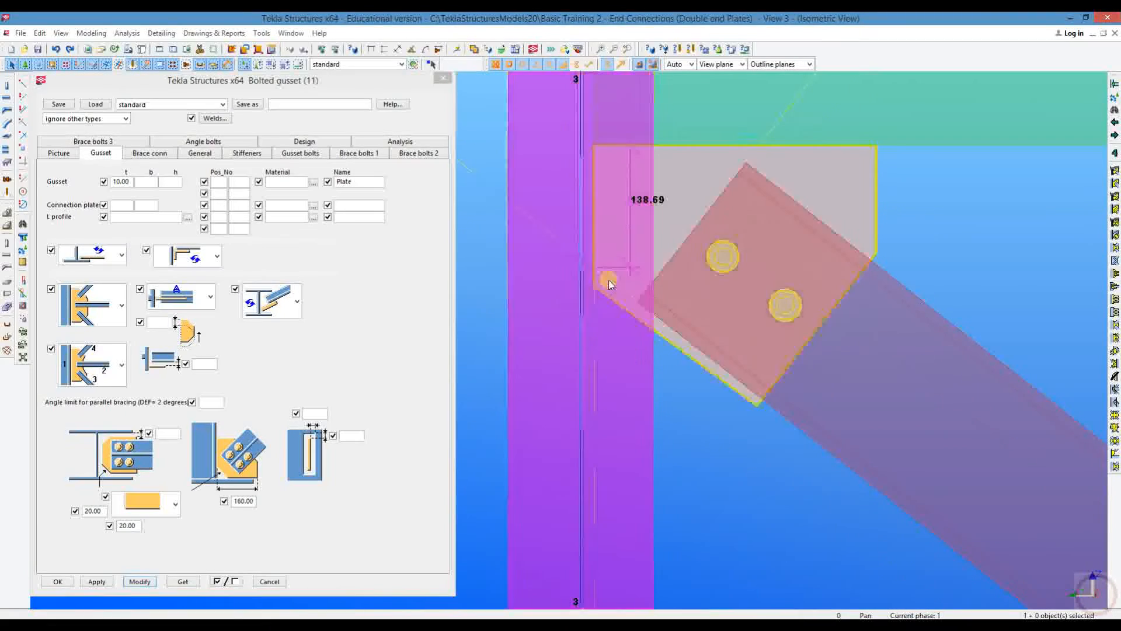
{"action": "scroll", "coordinate": [569, 390], "scroll_direction": "down", "scroll_amount": 5}
{"action": "middle_click_drag", "start_coordinate": [570, 393], "coordinate": [613, 480]}
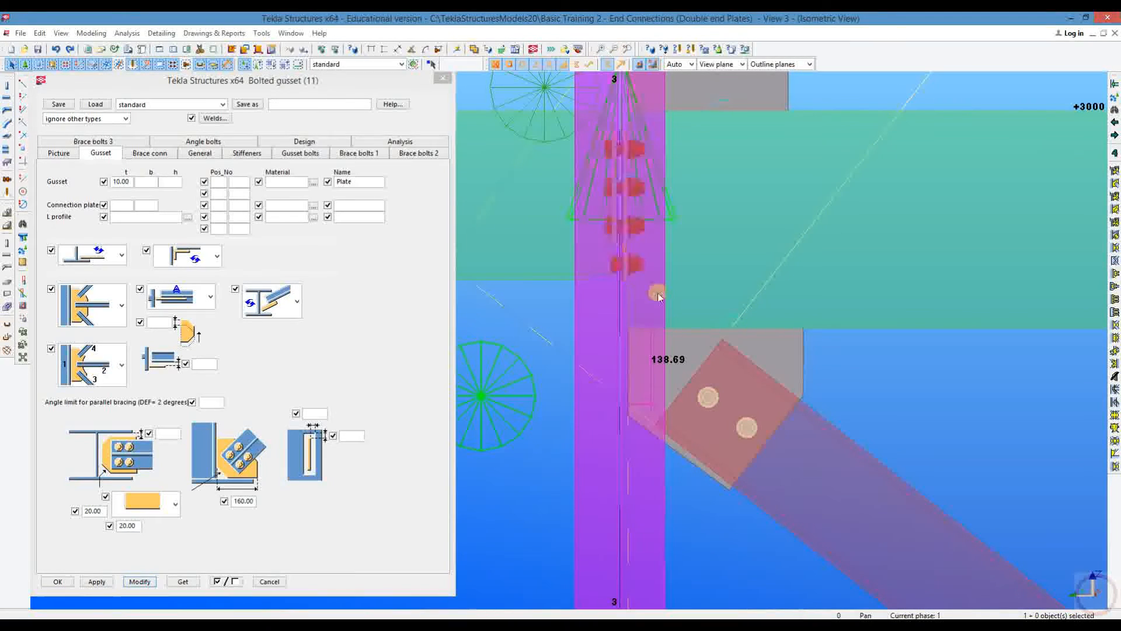
Step: Close the bolted gusset settings and measure the vertical distance from the upper gusset plate's top corner beside the column to the beam's top
{"action": "middle_click_drag", "start_coordinate": [720, 272], "coordinate": [712, 499]}
{"action": "middle_click_drag", "start_coordinate": [656, 281], "coordinate": [661, 338]}
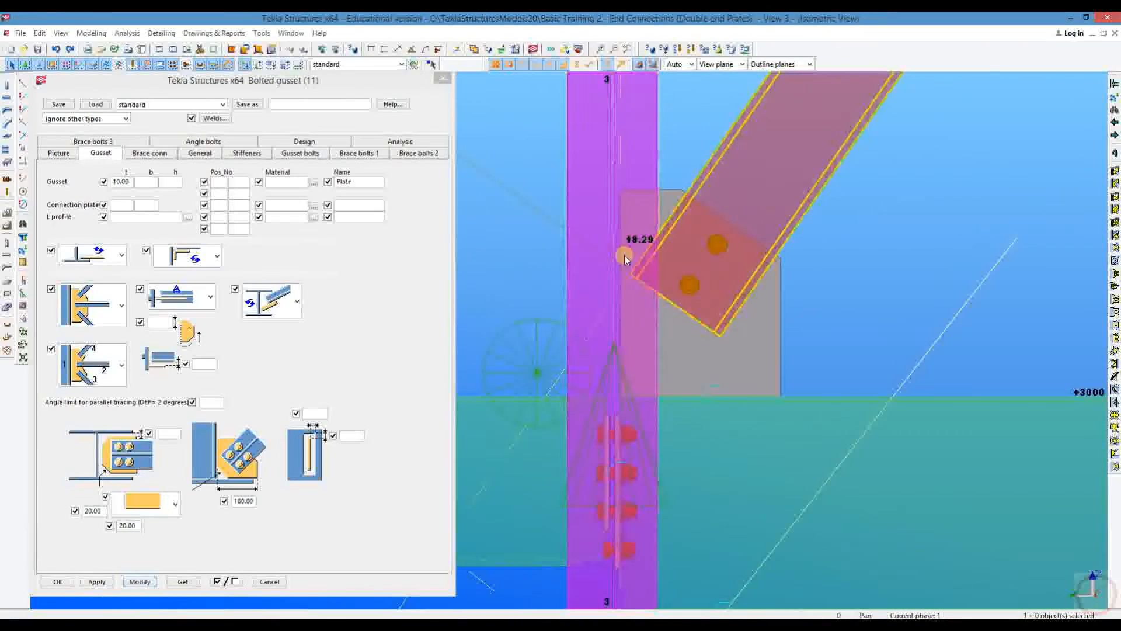
{"action": "scroll", "coordinate": [625, 255], "scroll_direction": "up", "scroll_amount": 3}
{"action": "middle_click_drag", "start_coordinate": [641, 269], "coordinate": [610, 254]}
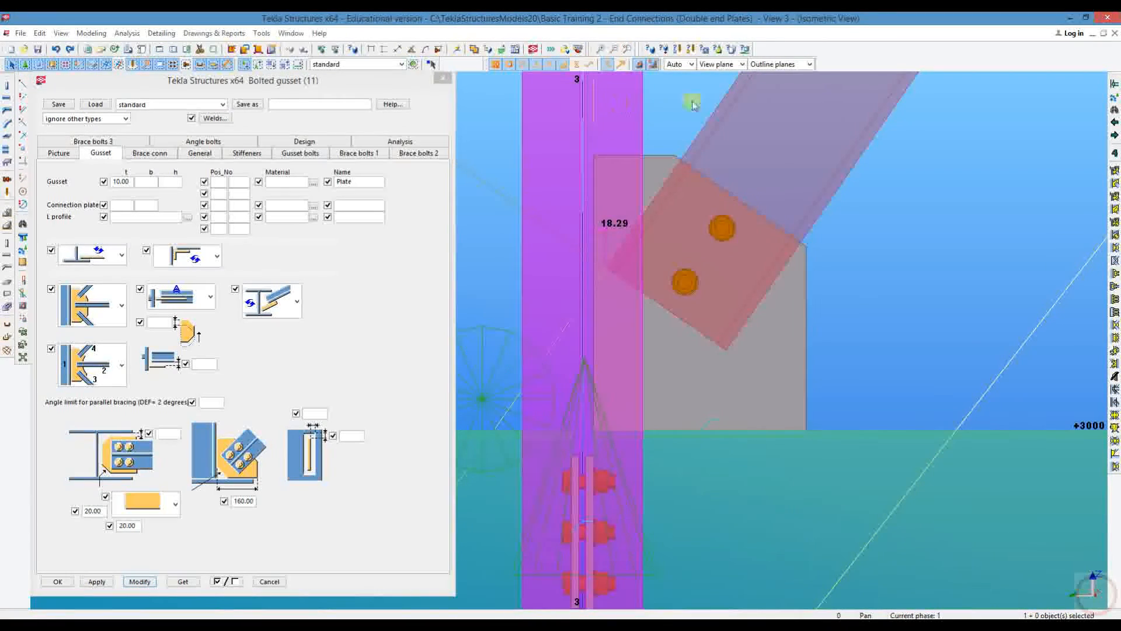
{"action": "middle_click_drag", "start_coordinate": [493, 137], "coordinate": [566, 100]}
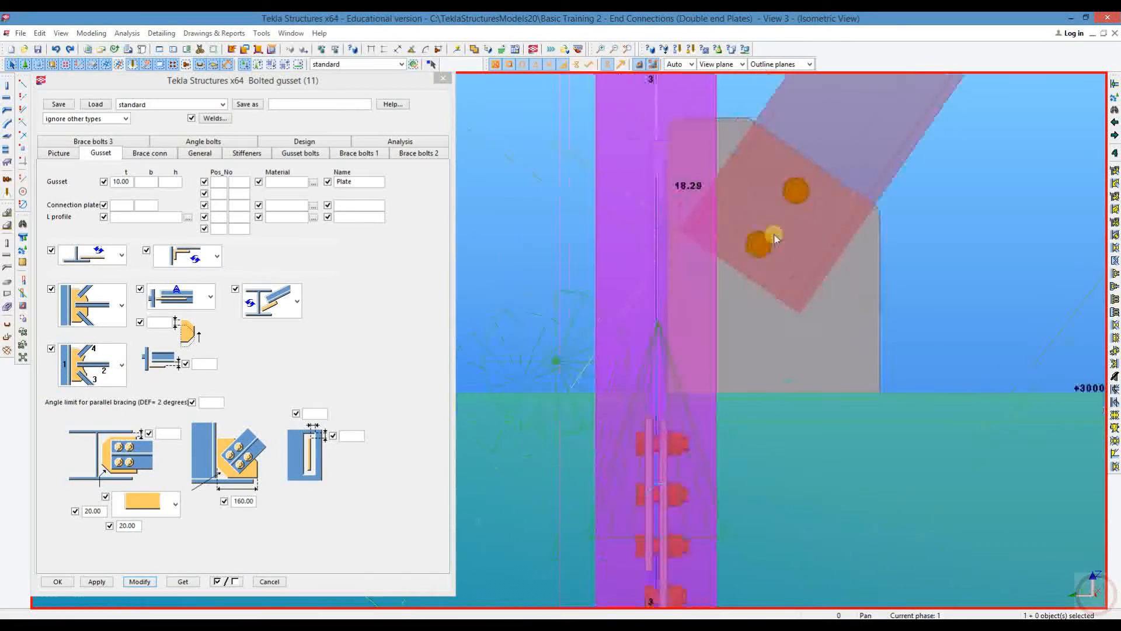
{"action": "scroll", "coordinate": [689, 237], "scroll_direction": "up", "scroll_amount": 3}
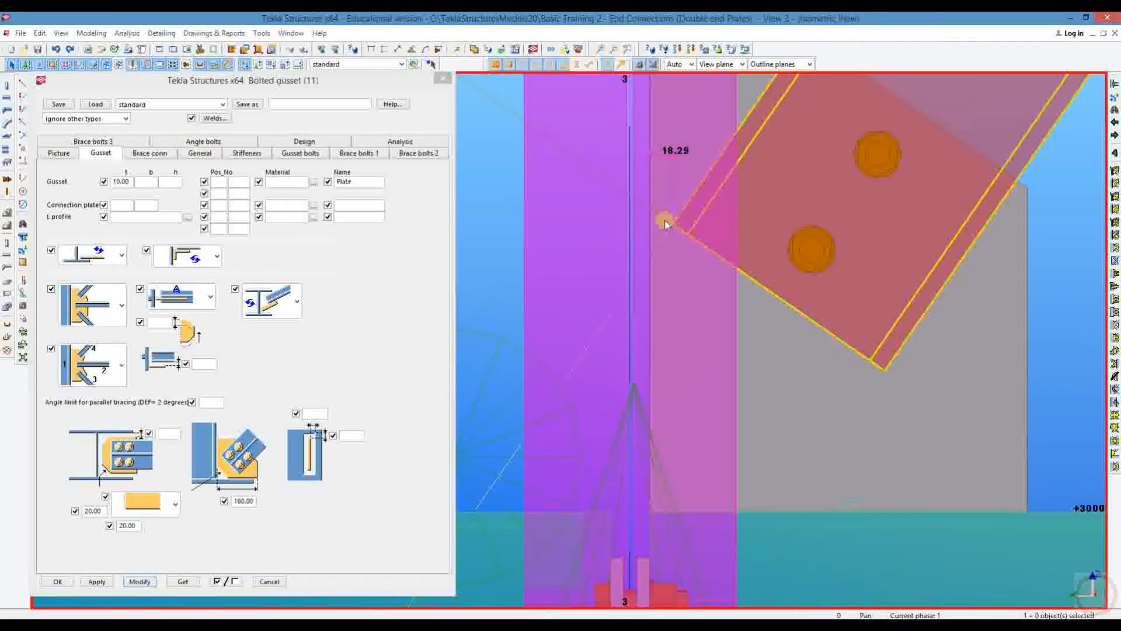
{"action": "scroll", "coordinate": [683, 273], "scroll_direction": "down", "scroll_amount": 3}
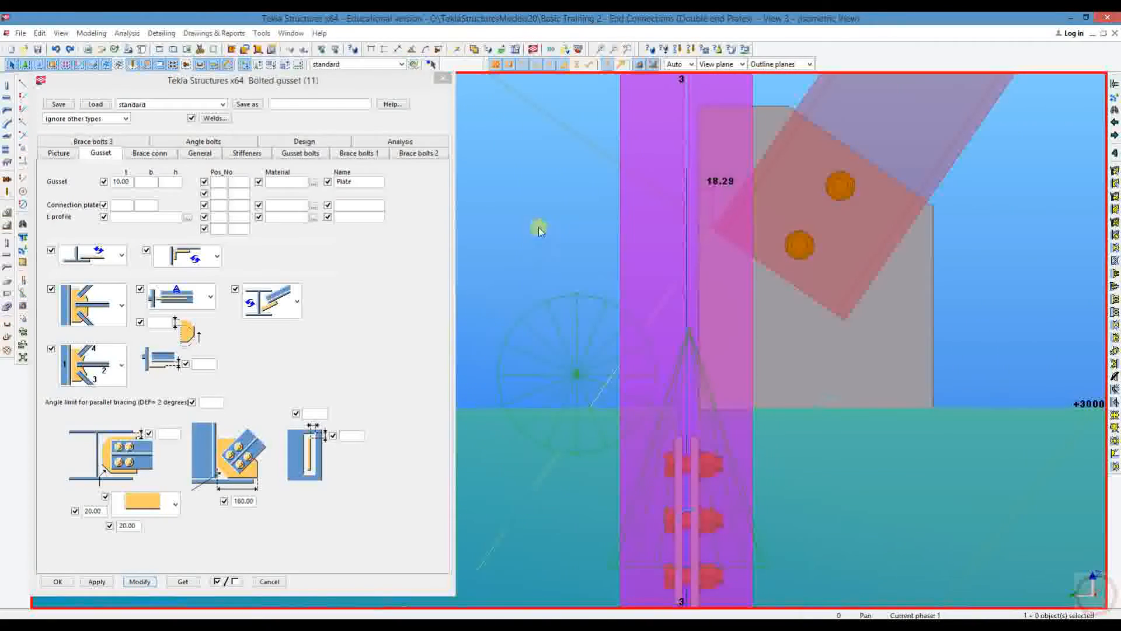
{"action": "left_click", "coordinate": [442, 78]}
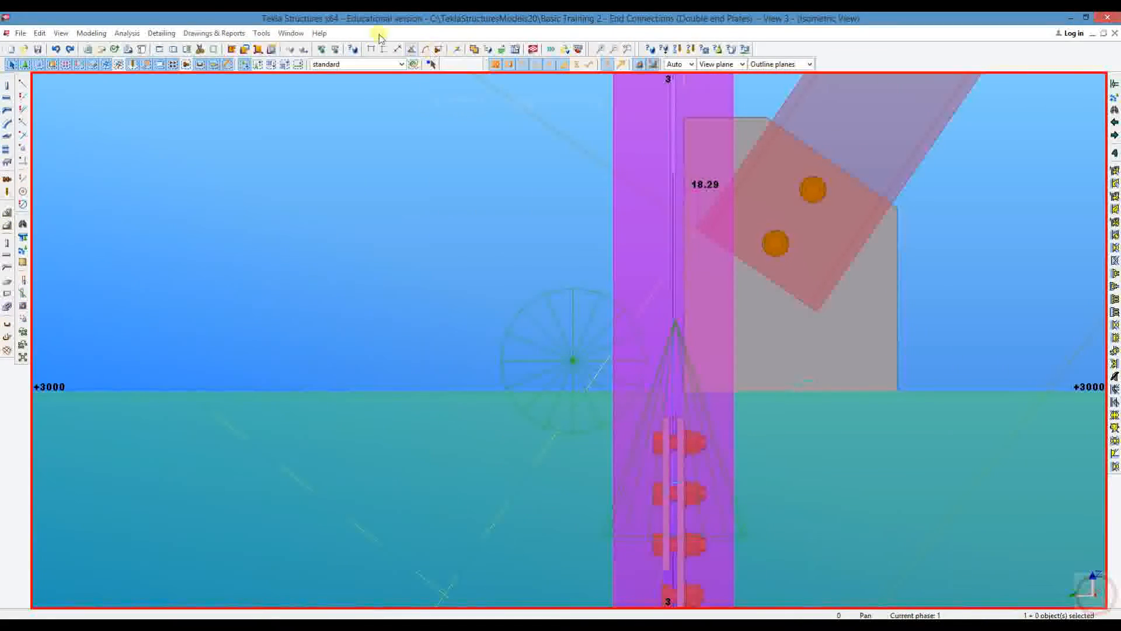
{"action": "left_click", "coordinate": [386, 52]}
{"action": "left_click", "coordinate": [685, 118]}
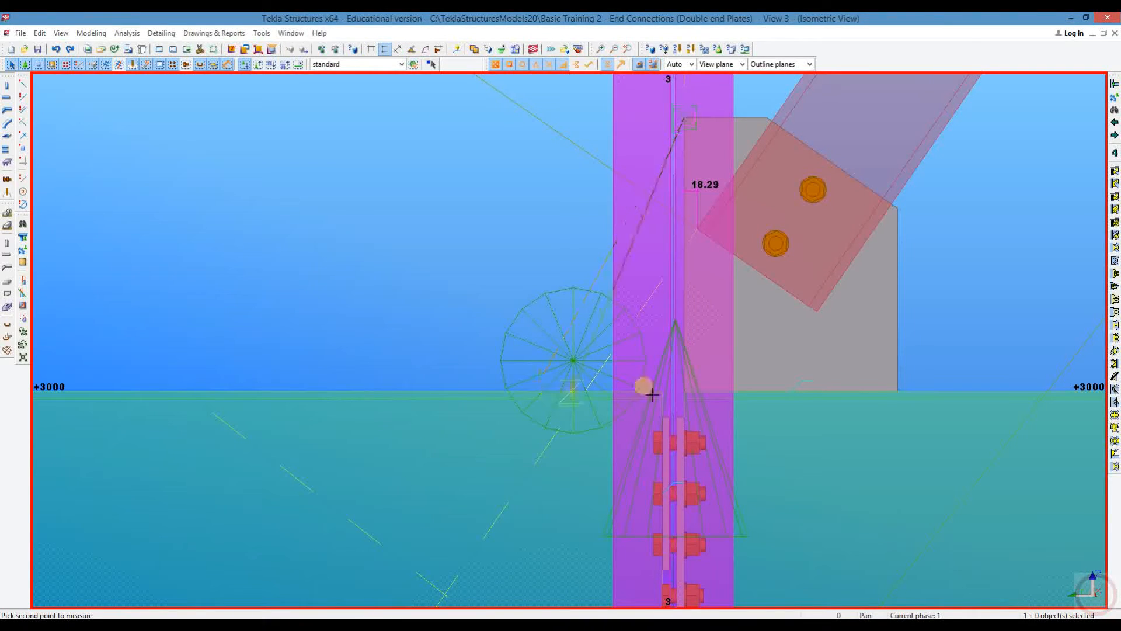
{"action": "left_click", "coordinate": [470, 316]}
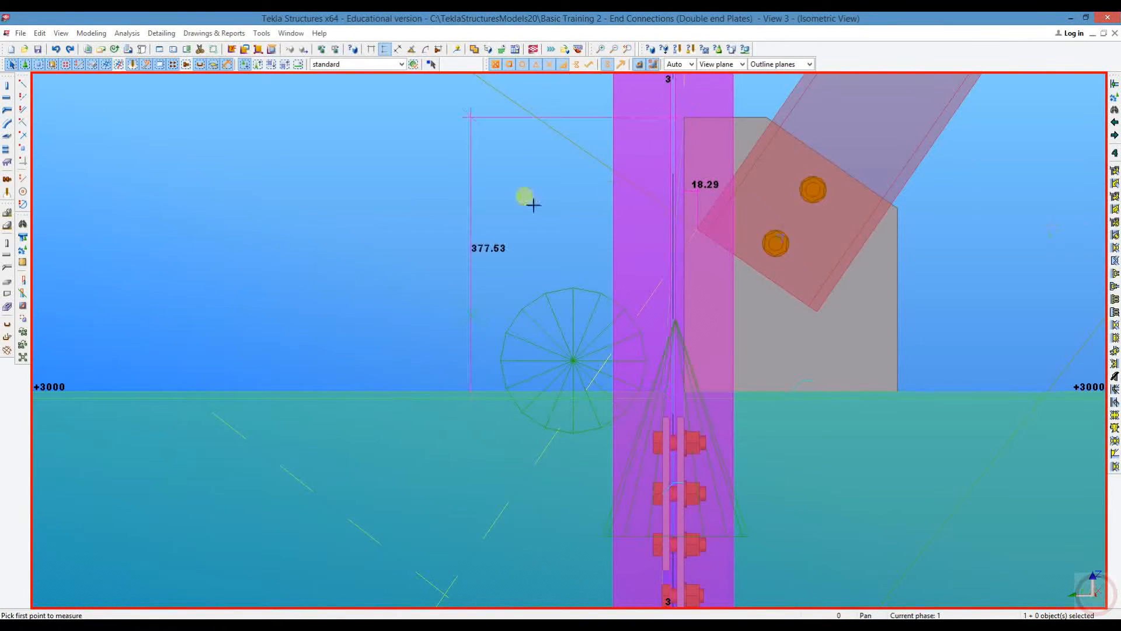
Step: Open the bolt settings of the two sided end plate (142) connection between the beams and the column
{"action": "scroll", "coordinate": [599, 362], "scroll_direction": "down", "scroll_amount": 3}
{"action": "middle_click_drag", "start_coordinate": [621, 430], "coordinate": [571, 203]}
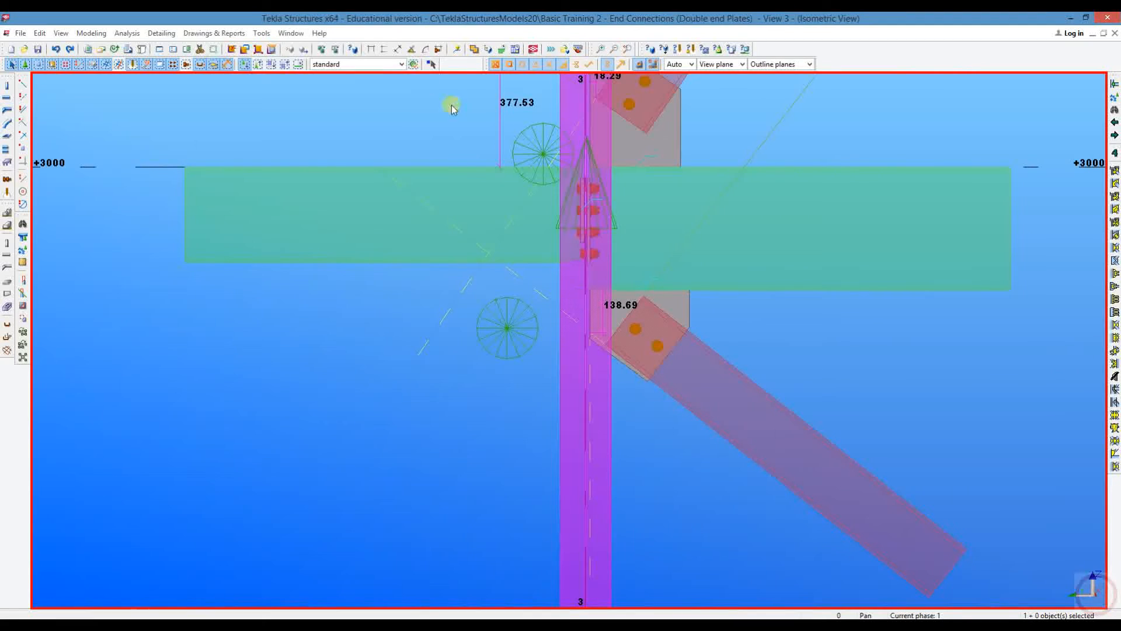
{"action": "scroll", "coordinate": [518, 195], "scroll_direction": "up", "scroll_amount": 5}
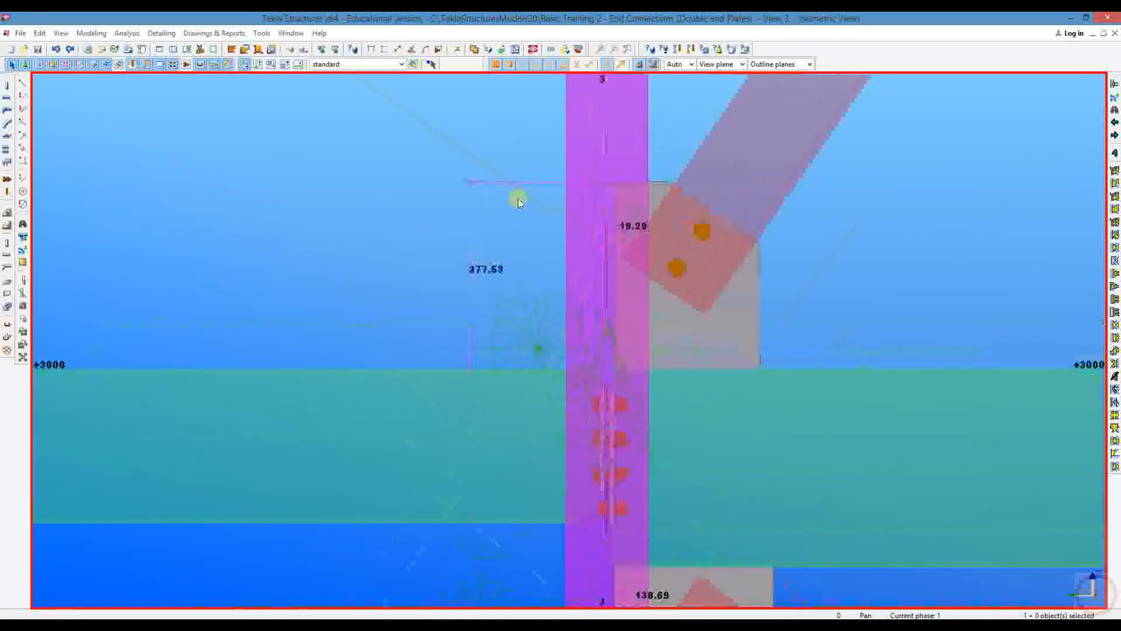
{"action": "double_click", "coordinate": [733, 383]}
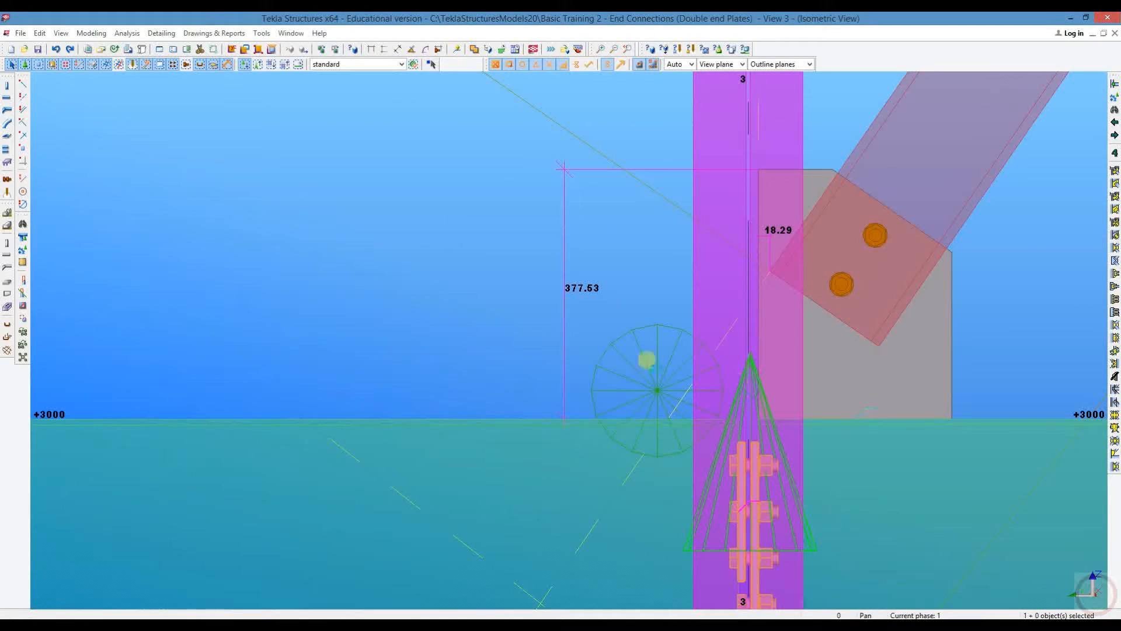
{"action": "middle_click_drag", "start_coordinate": [767, 540], "coordinate": [769, 413]}
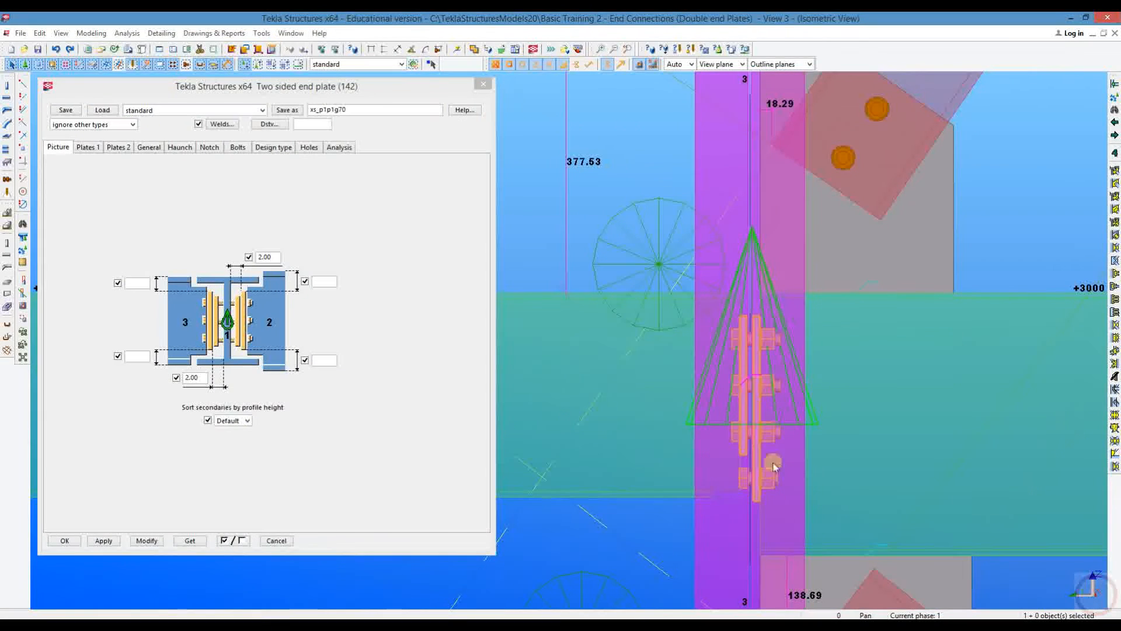
{"action": "left_click", "coordinate": [210, 148]}
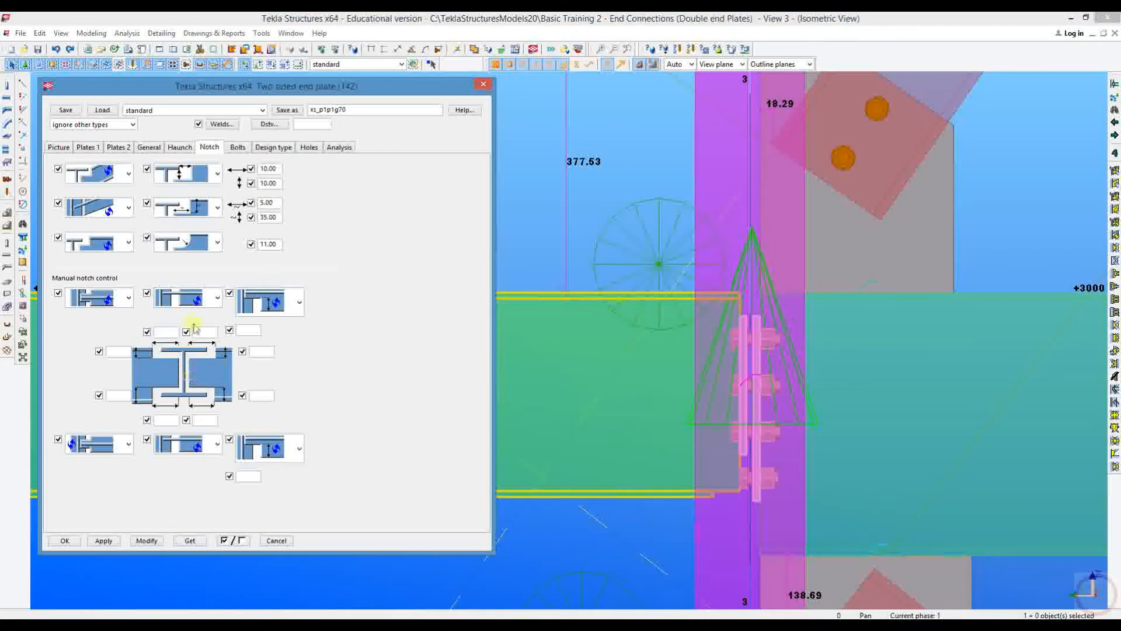
{"action": "left_click", "coordinate": [238, 148]}
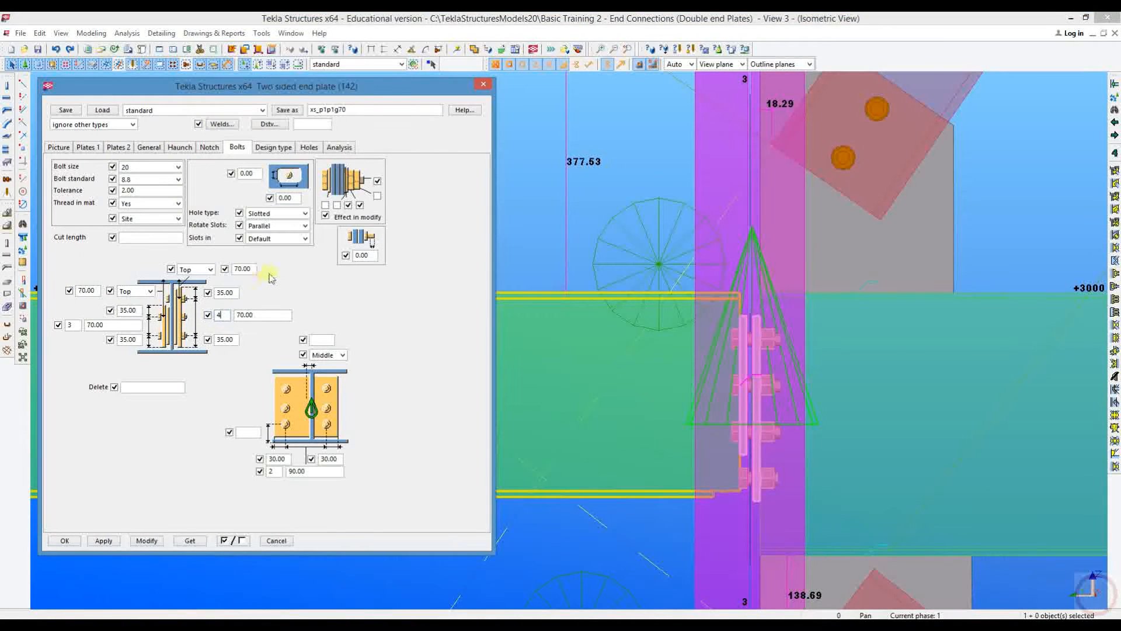
Step: Switch to the Calculator and subtract 35 from 377
{"action": "middle_click_drag", "start_coordinate": [708, 243], "coordinate": [693, 321]}
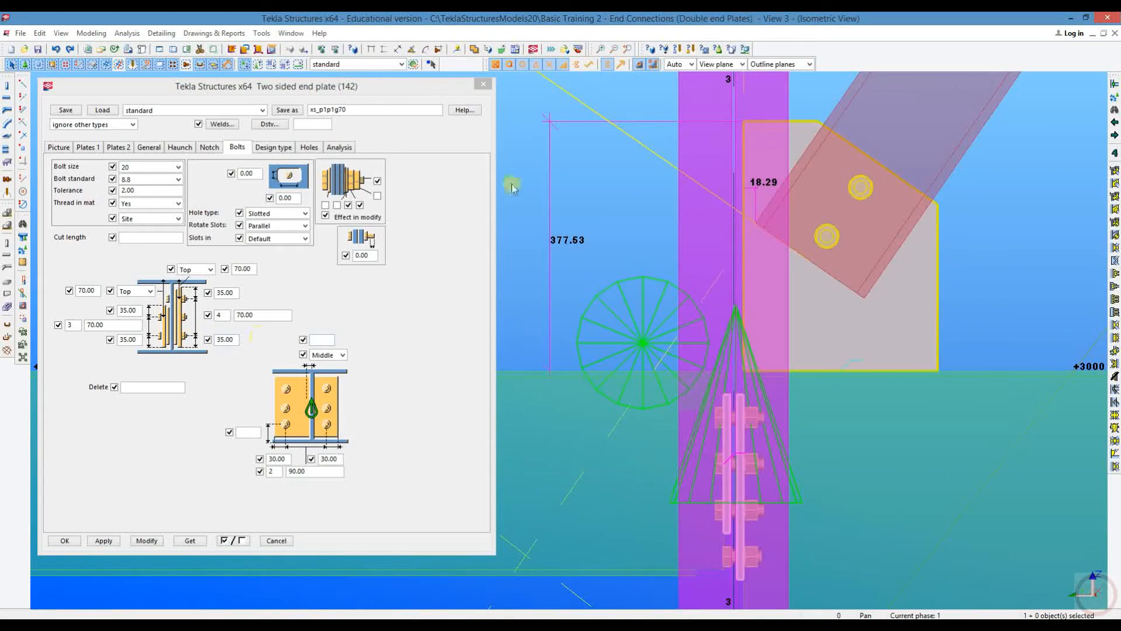
{"action": "double_click", "coordinate": [242, 270]}
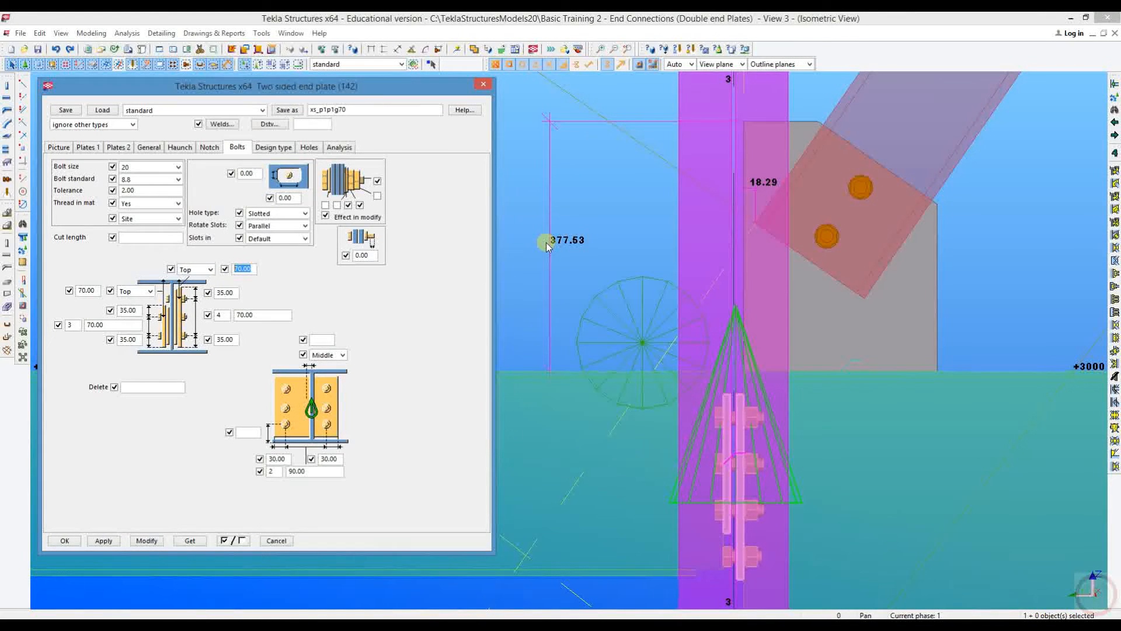
{"action": "left_click", "coordinate": [356, 624]}
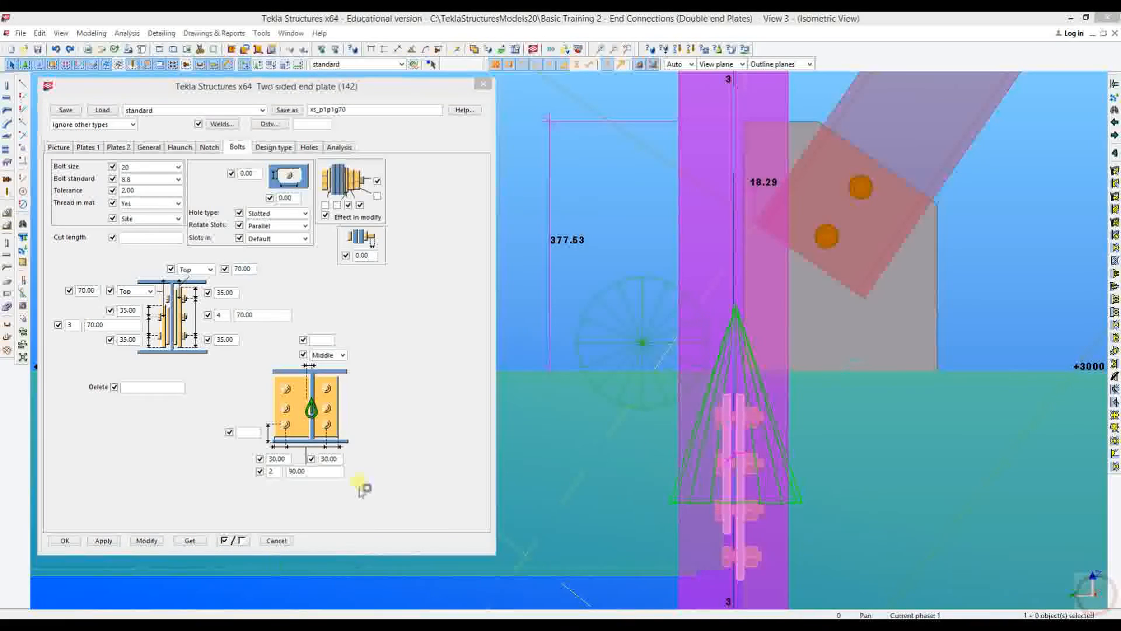
{"action": "type", "text": "377"}
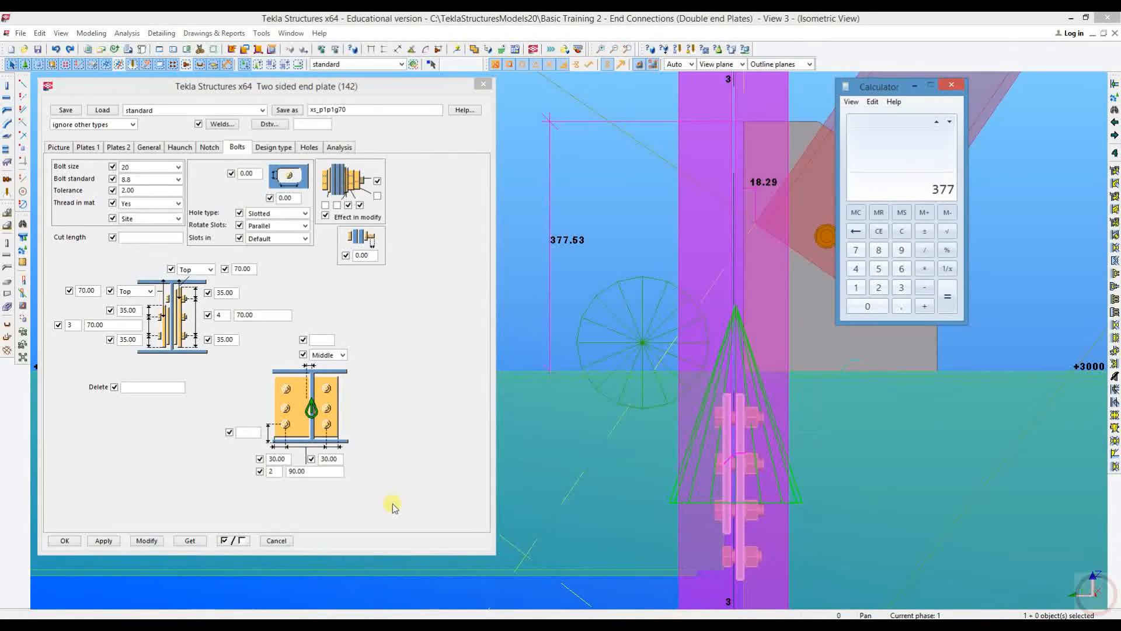
{"action": "type", "text": "35"}
{"action": "key", "text": "Return"}
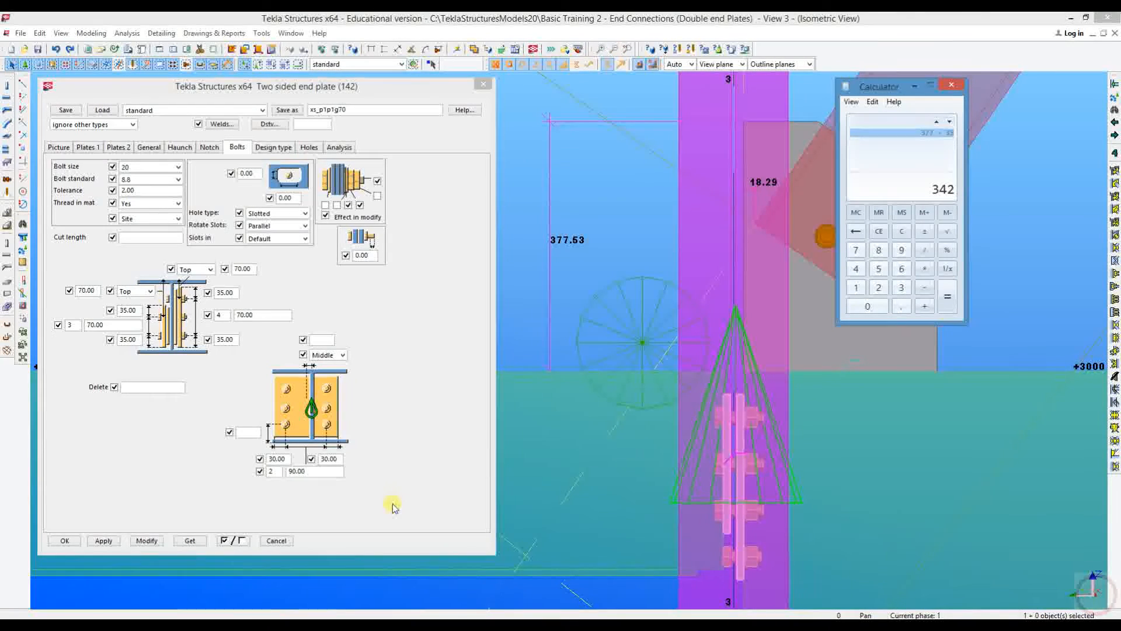
Step: Set the four-row bolt group's distance from the beam's top to -342 mm and apply it to the end plate connection
{"action": "left_click", "coordinate": [952, 86]}
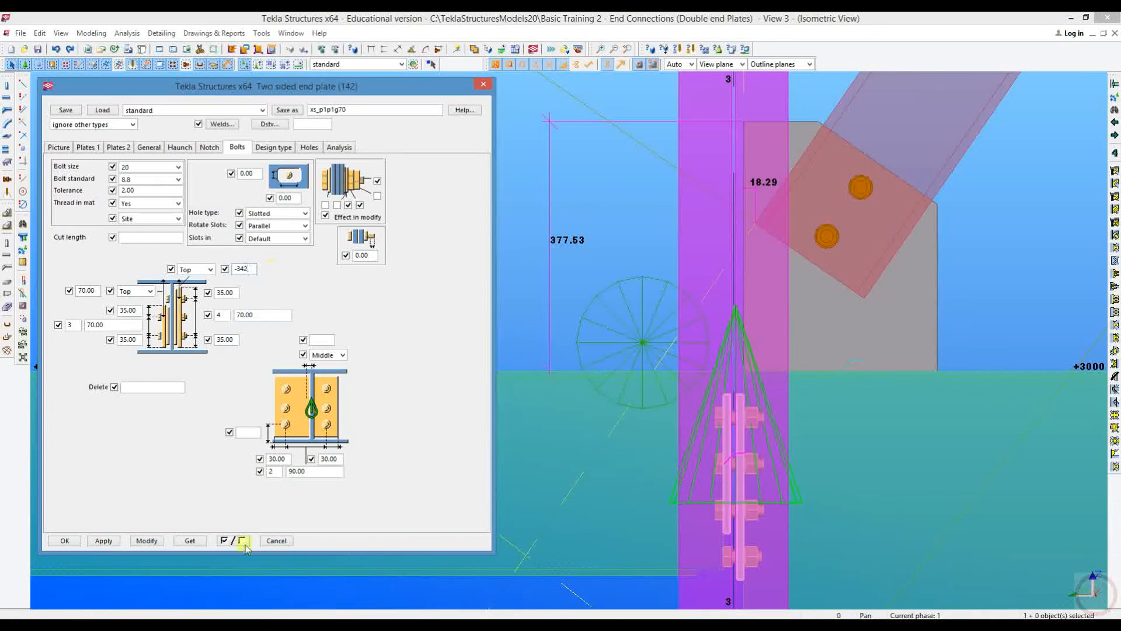
{"action": "left_click", "coordinate": [147, 540]}
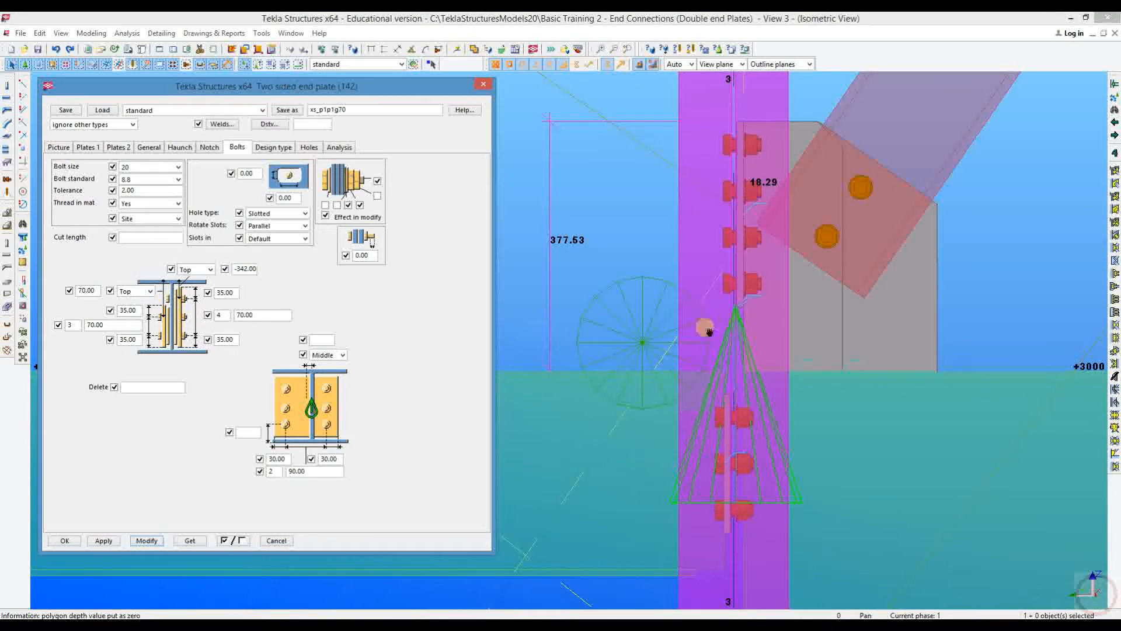
{"action": "middle_click_drag", "start_coordinate": [709, 332], "coordinate": [629, 363]}
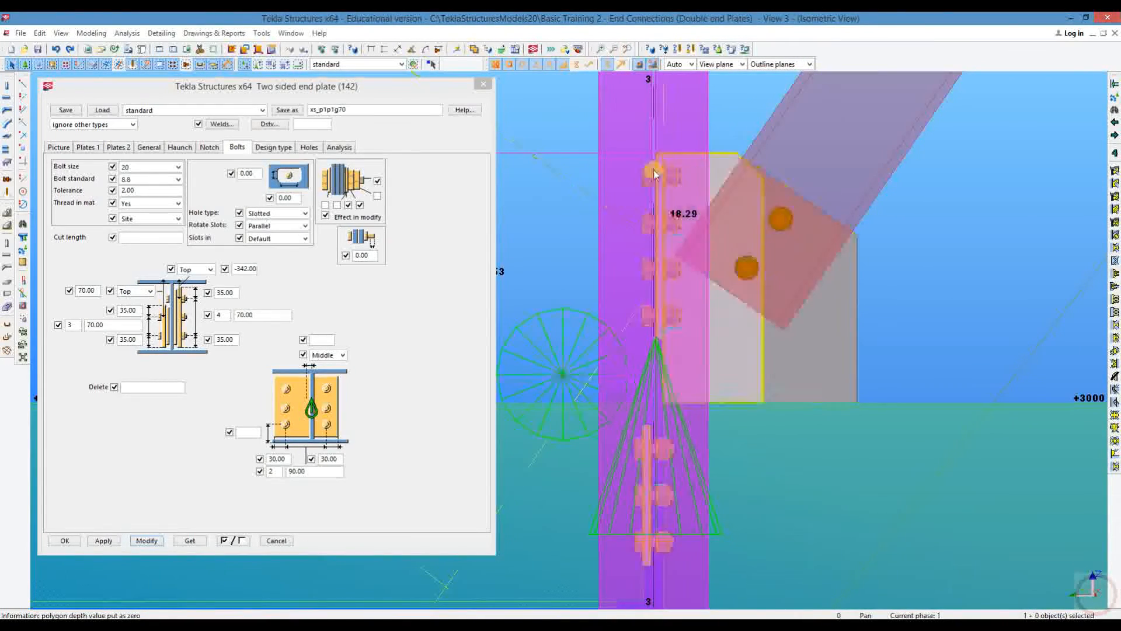
Step: Set both haunch options of the two sided end plate connection to no haunch plates and apply the change
{"action": "left_click", "coordinate": [179, 147]}
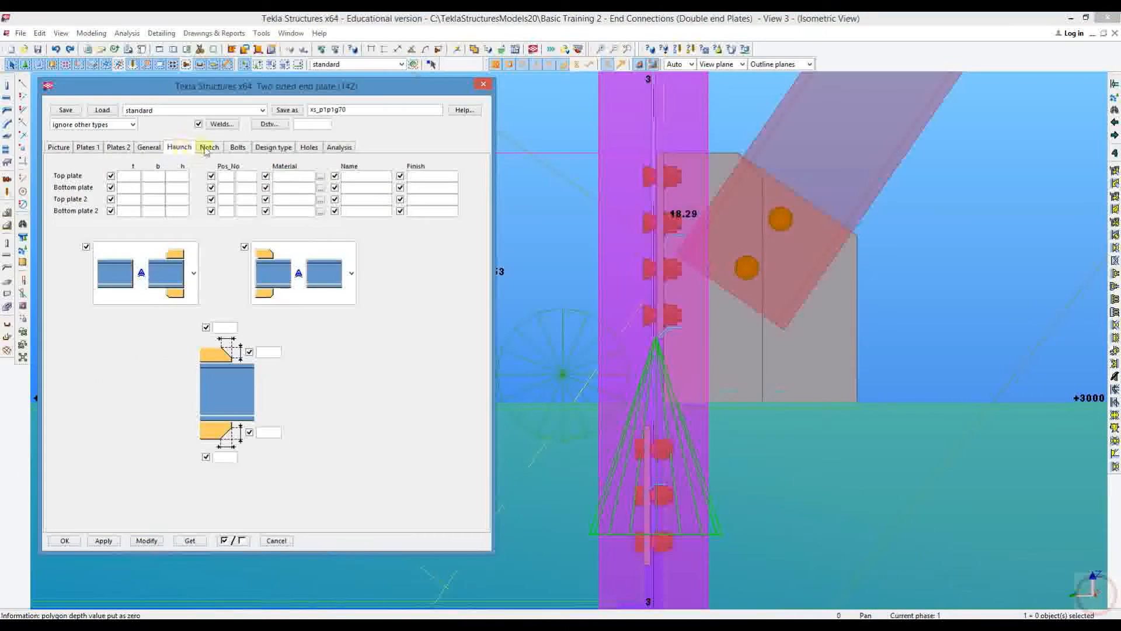
{"action": "left_click", "coordinate": [310, 277]}
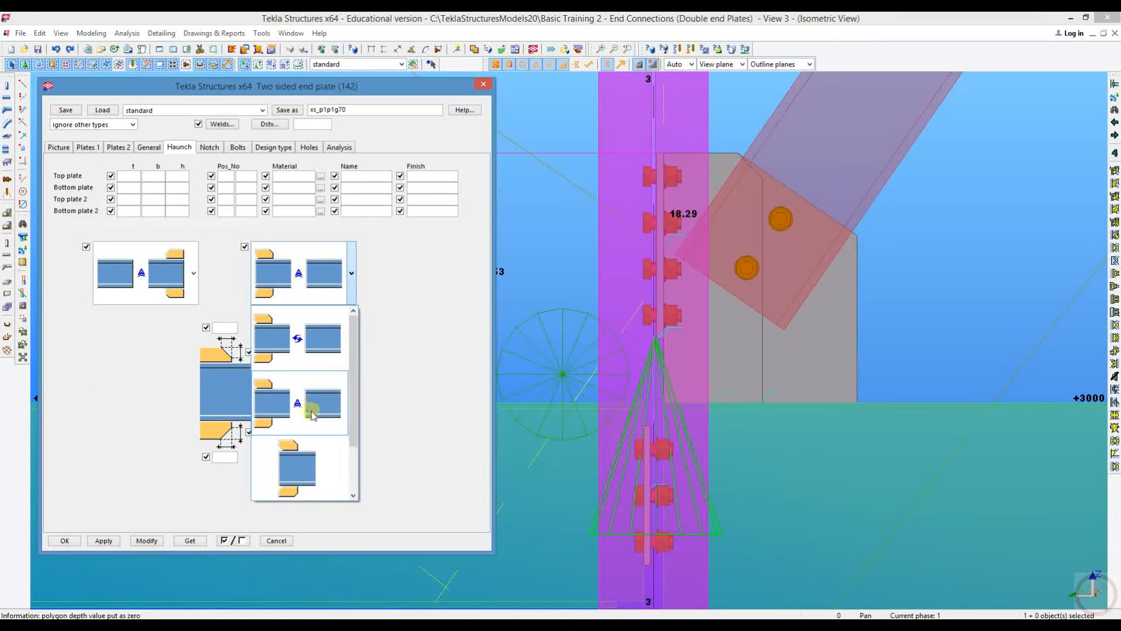
{"action": "left_click", "coordinate": [298, 467]}
{"action": "left_click", "coordinate": [158, 289]}
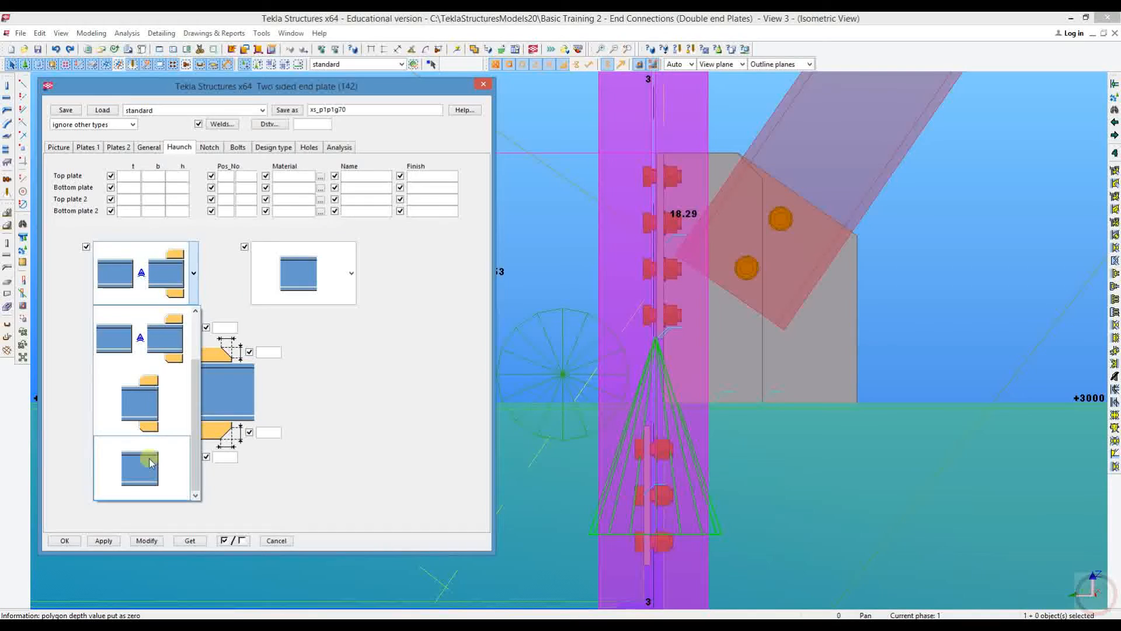
{"action": "left_click", "coordinate": [149, 461]}
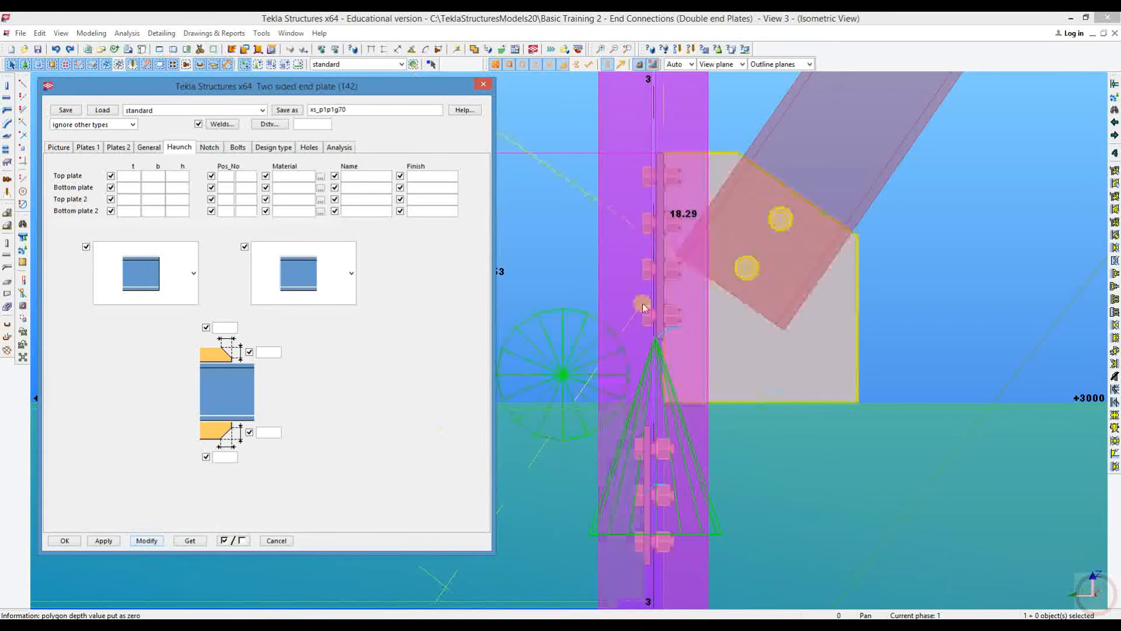
Step: Measure the vertical distance from the uppermost end plate bolt row down to the top of the beam
{"action": "left_click", "coordinate": [705, 261]}
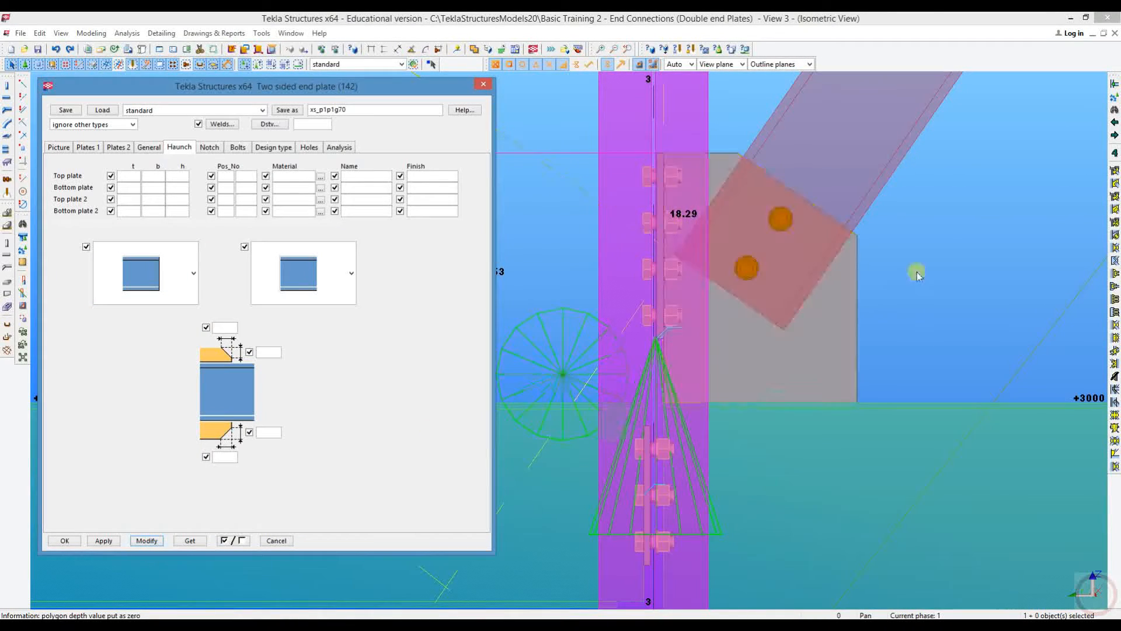
{"action": "middle_click_drag", "start_coordinate": [715, 254], "coordinate": [640, 215]}
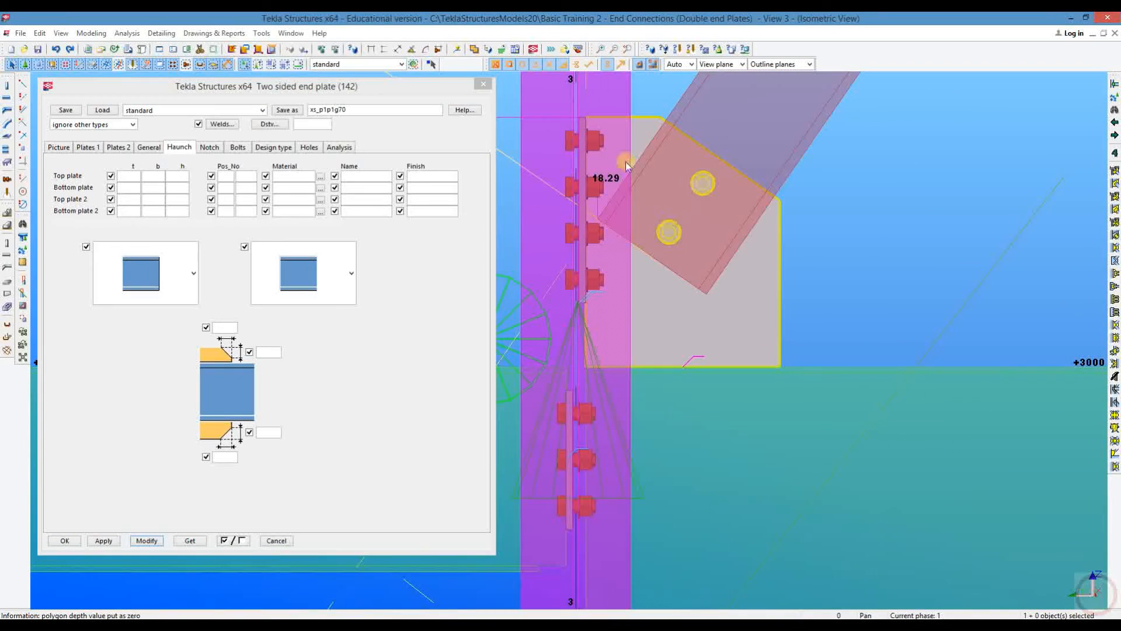
{"action": "left_click", "coordinate": [383, 51]}
{"action": "middle_click_drag", "start_coordinate": [691, 323], "coordinate": [758, 293]}
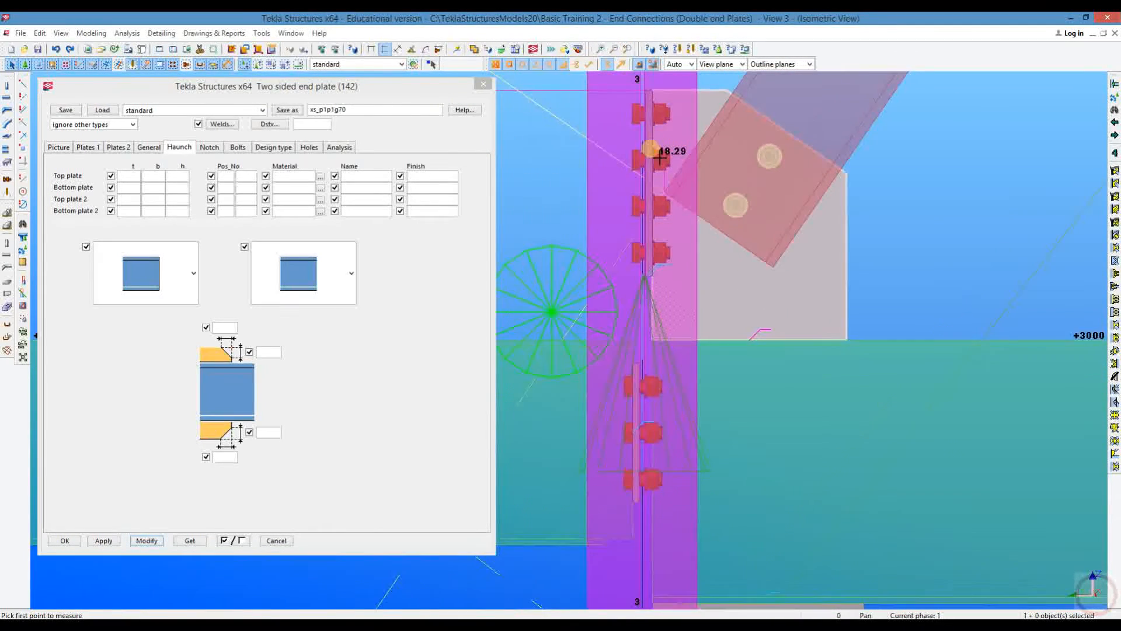
{"action": "left_click", "coordinate": [642, 115]}
{"action": "left_click", "coordinate": [554, 245]}
{"action": "key", "text": "Escape"}
{"action": "middle_click_drag", "start_coordinate": [631, 229], "coordinate": [651, 245]}
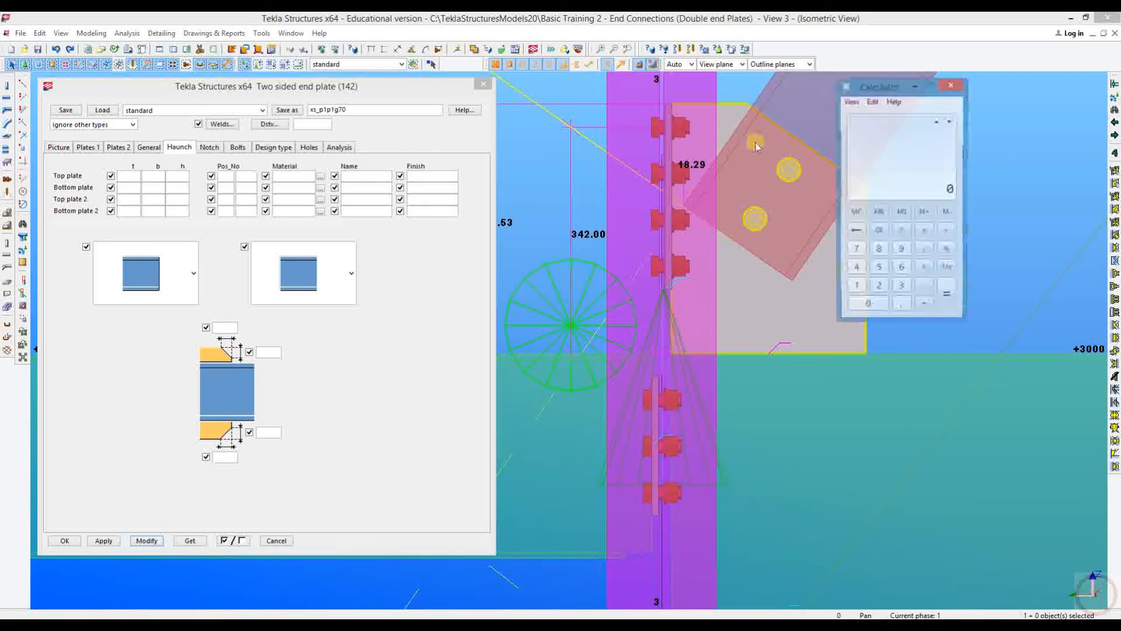
Step: Switch to the Calculator and subtract 70 from 342
{"action": "left_click", "coordinate": [910, 85]}
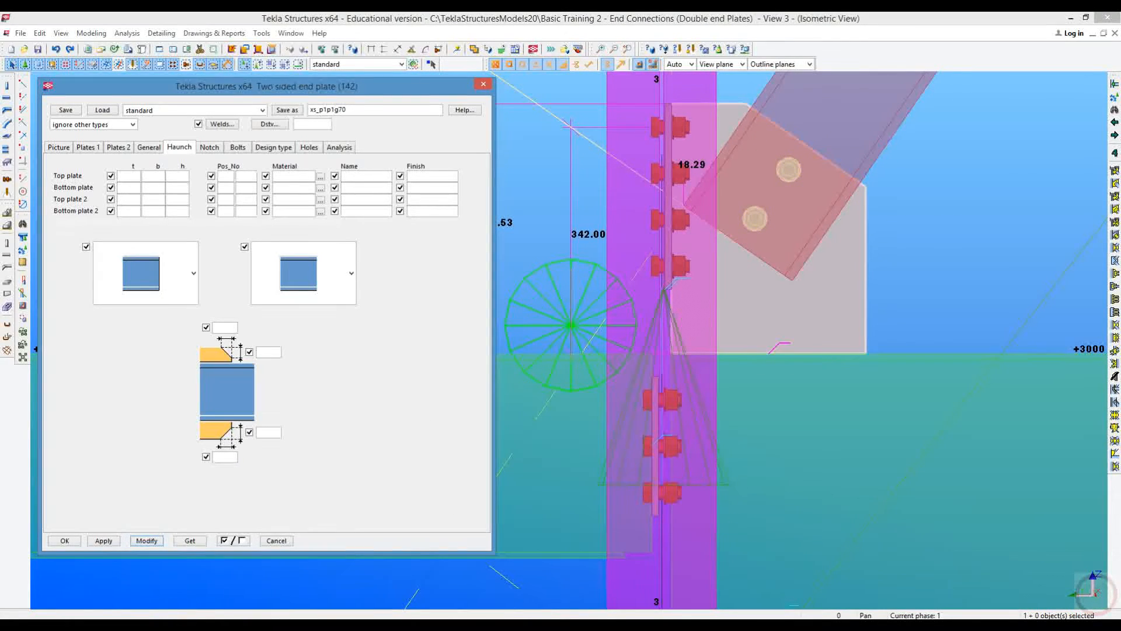
{"action": "left_click", "coordinate": [185, 616]}
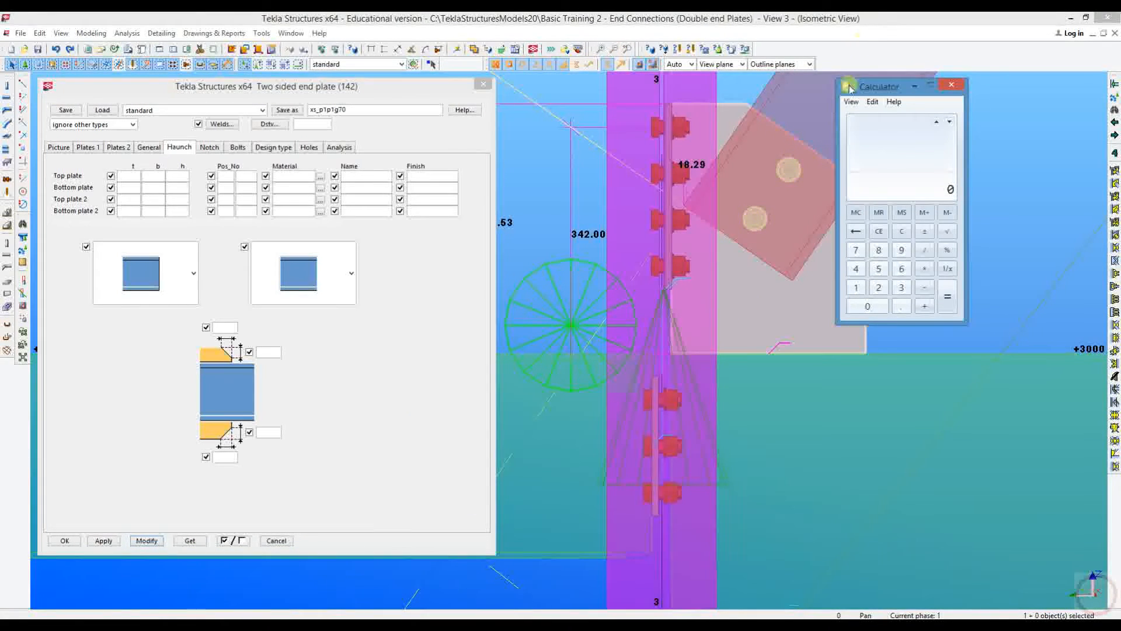
{"action": "type", "text": "3"}
{"action": "type", "text": "0"}
{"action": "key", "text": "Return"}
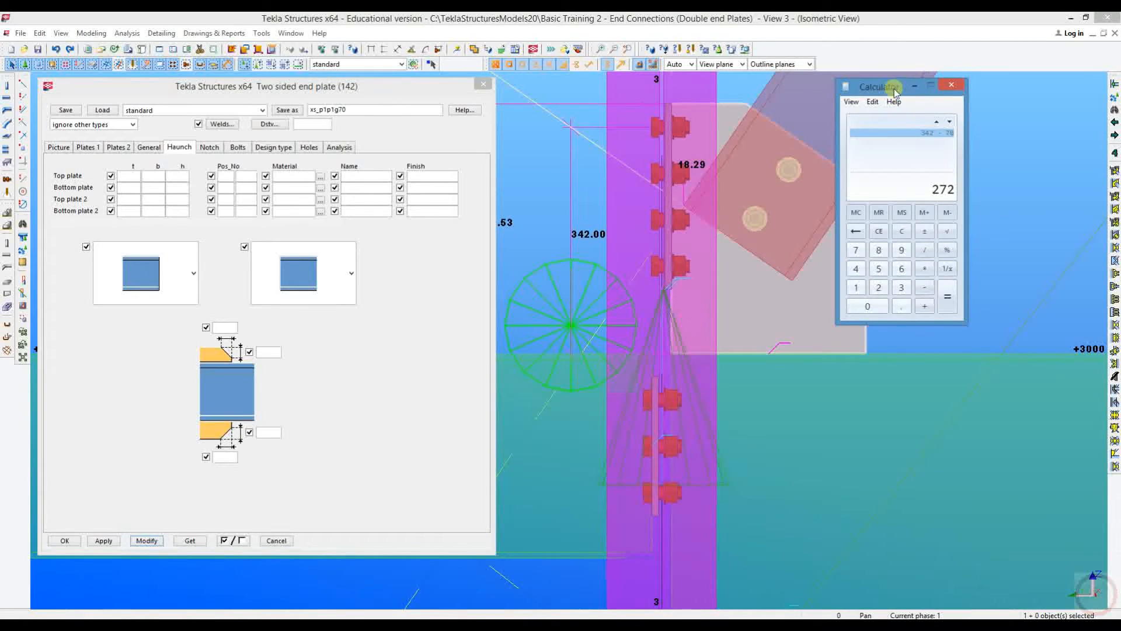
Step: Open the end plate connection's bolt settings and measure the vertical distance from the fourth bolt row to the beam's top
{"action": "left_click", "coordinate": [237, 150]}
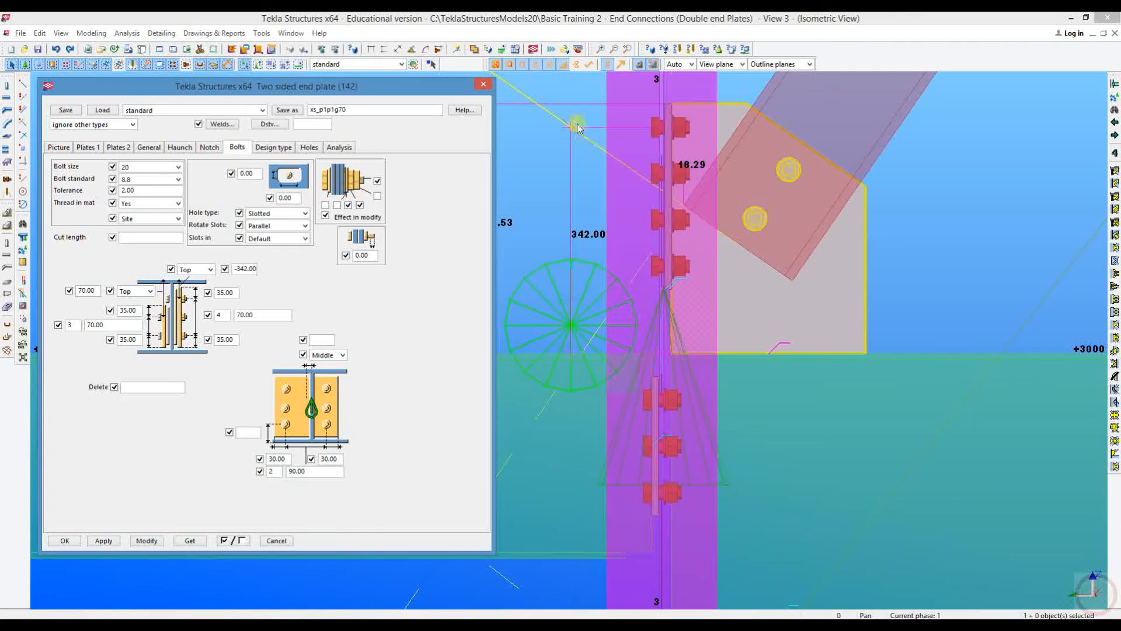
{"action": "left_click", "coordinate": [385, 49]}
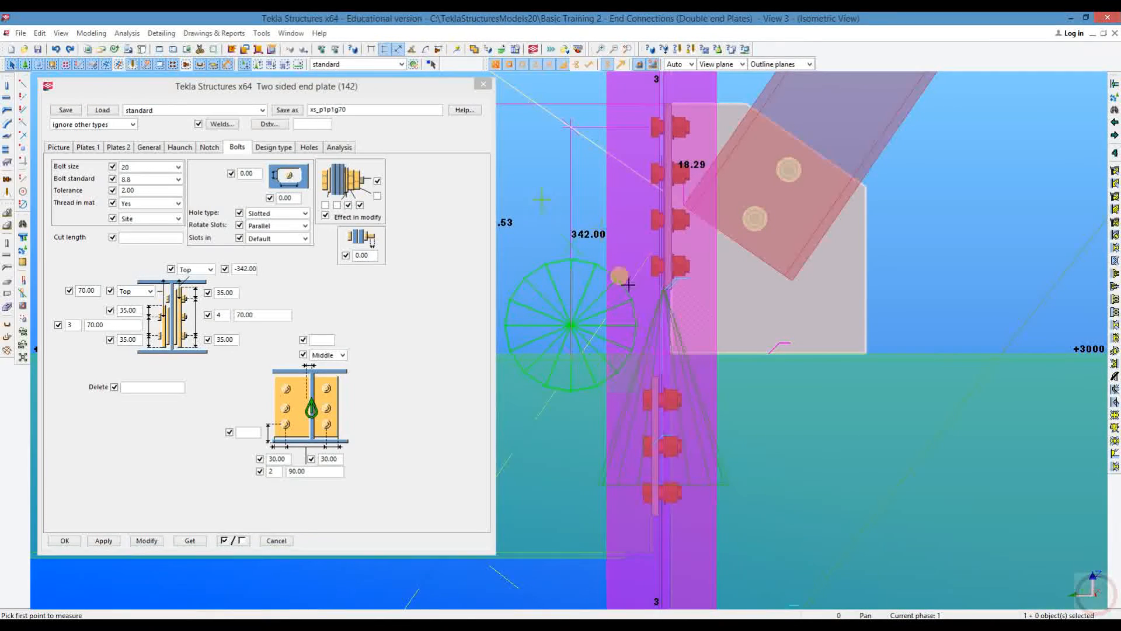
{"action": "left_click", "coordinate": [652, 267]}
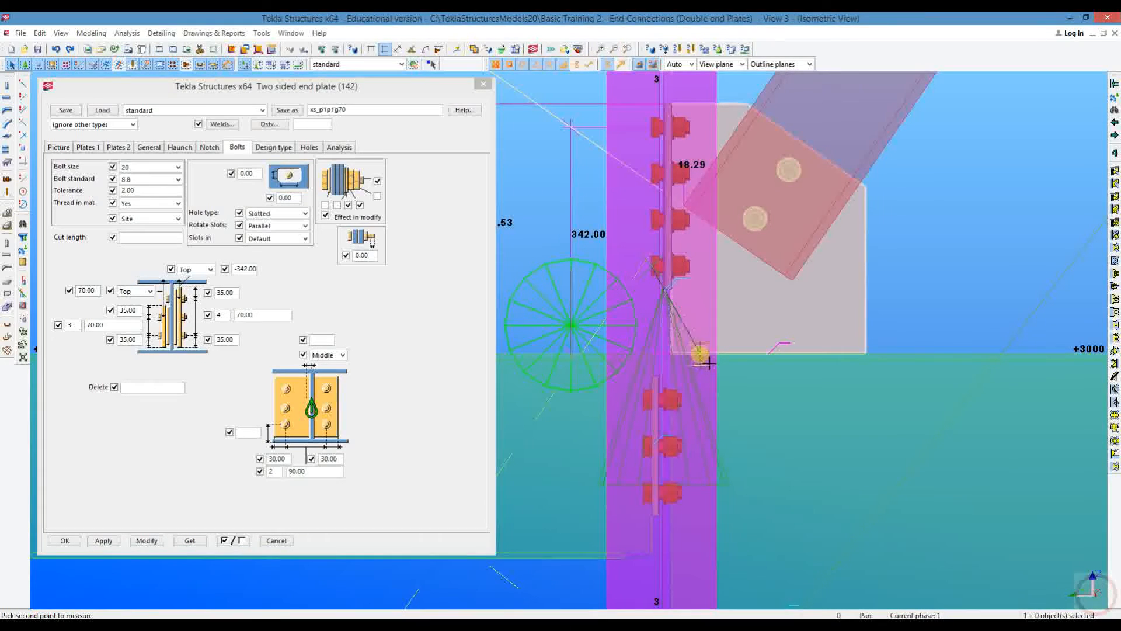
{"action": "left_click", "coordinate": [701, 354]}
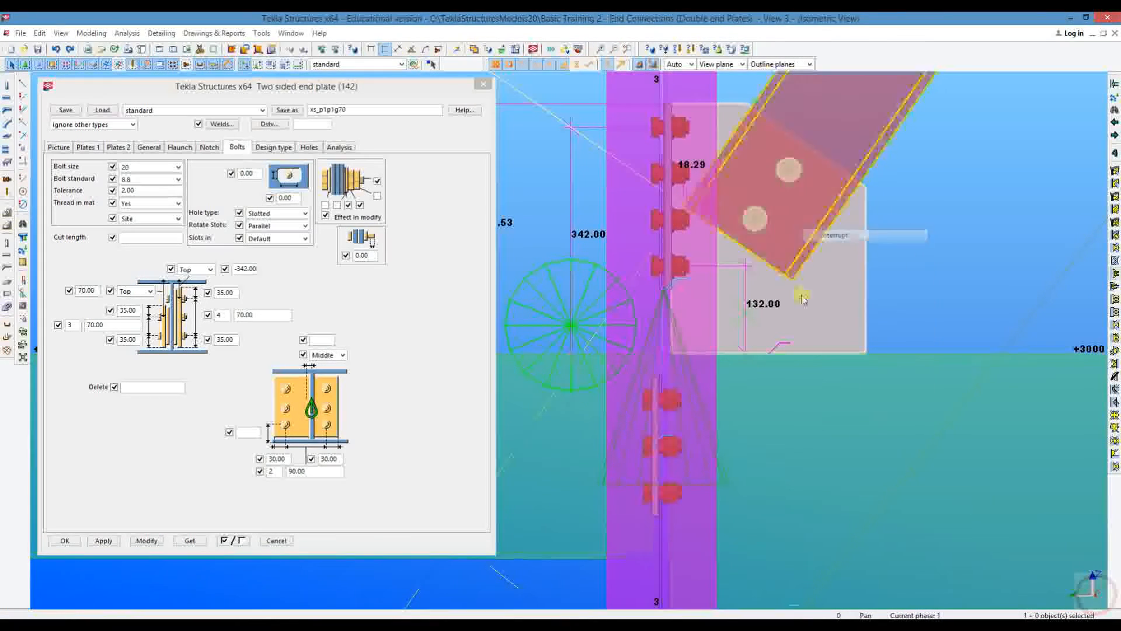
Step: Switch to the Calculator and subtract 70 from 132
{"action": "left_click", "coordinate": [513, 625]}
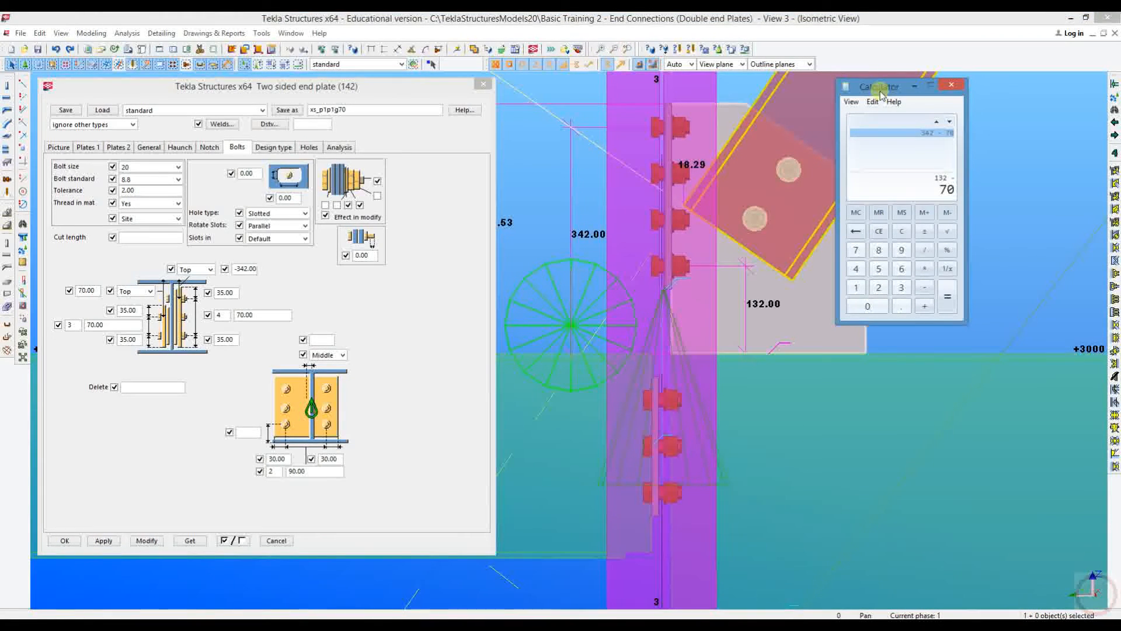
{"action": "key", "text": "Return"}
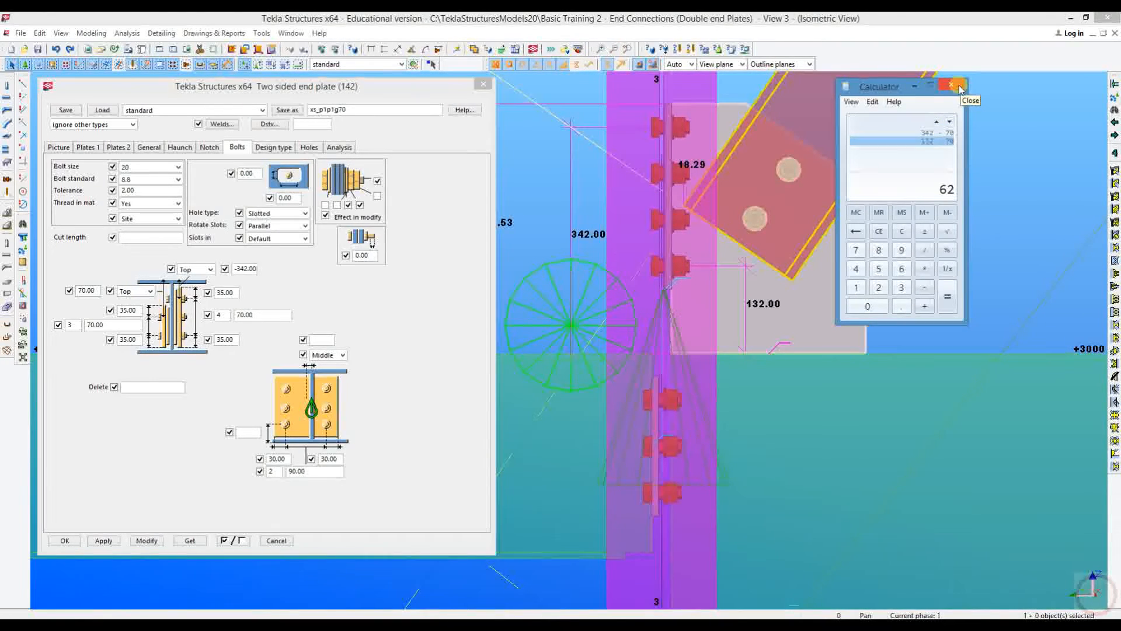
{"action": "left_click_drag", "start_coordinate": [882, 88], "coordinate": [912, 105]}
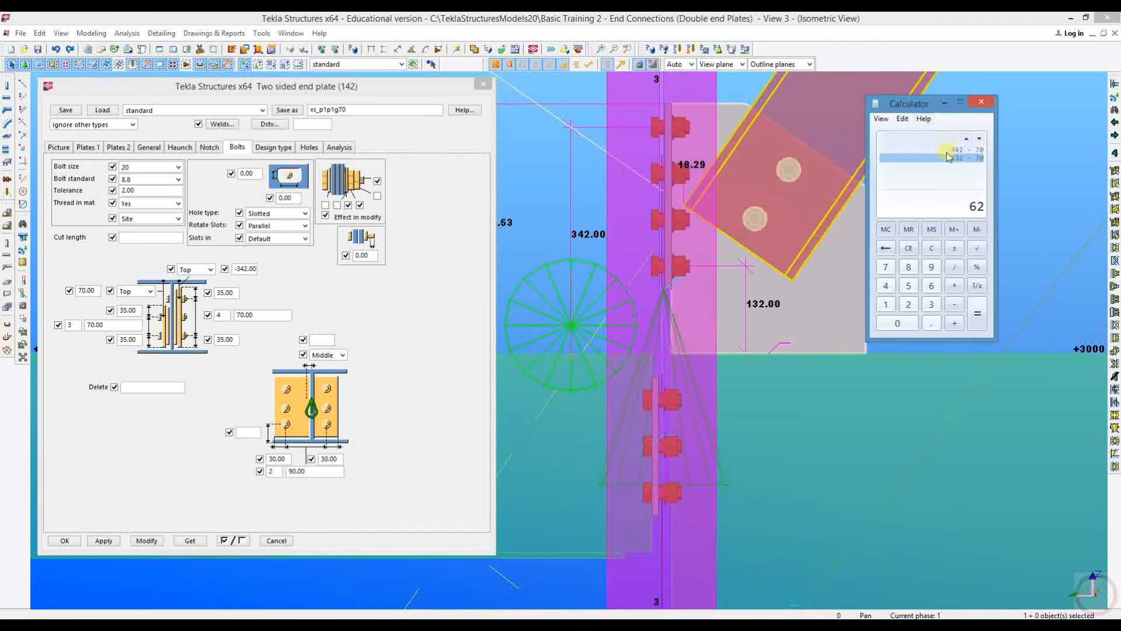
Step: Divide the 272 from the first subtraction by 70 and then by 4, and close the Calculator
{"action": "left_click", "coordinate": [960, 151]}
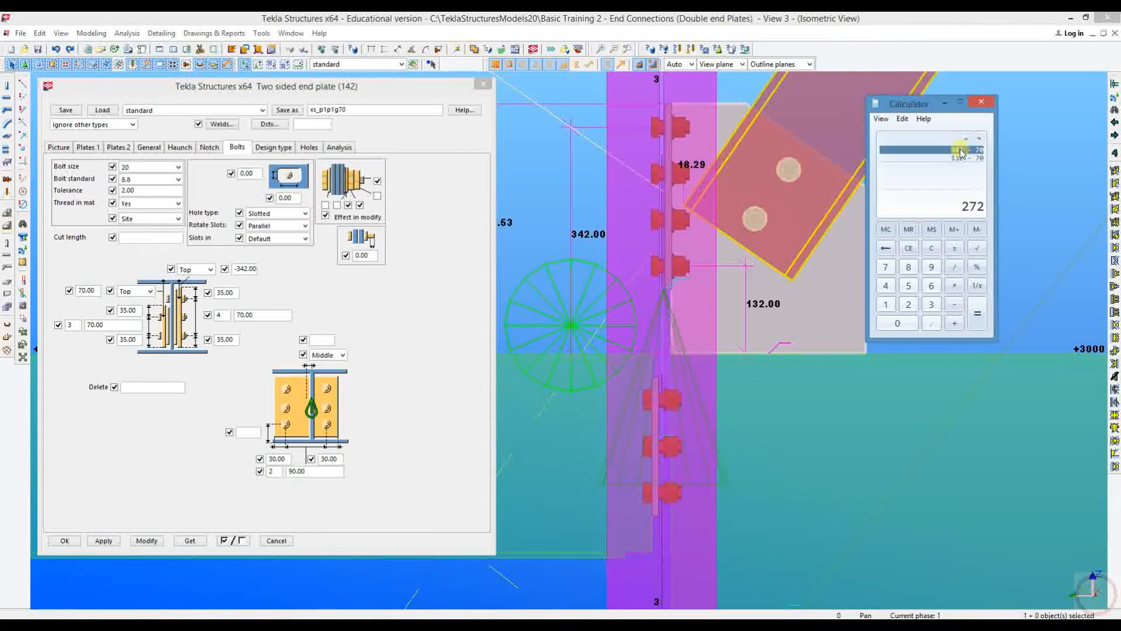
{"action": "key", "text": "slash"}
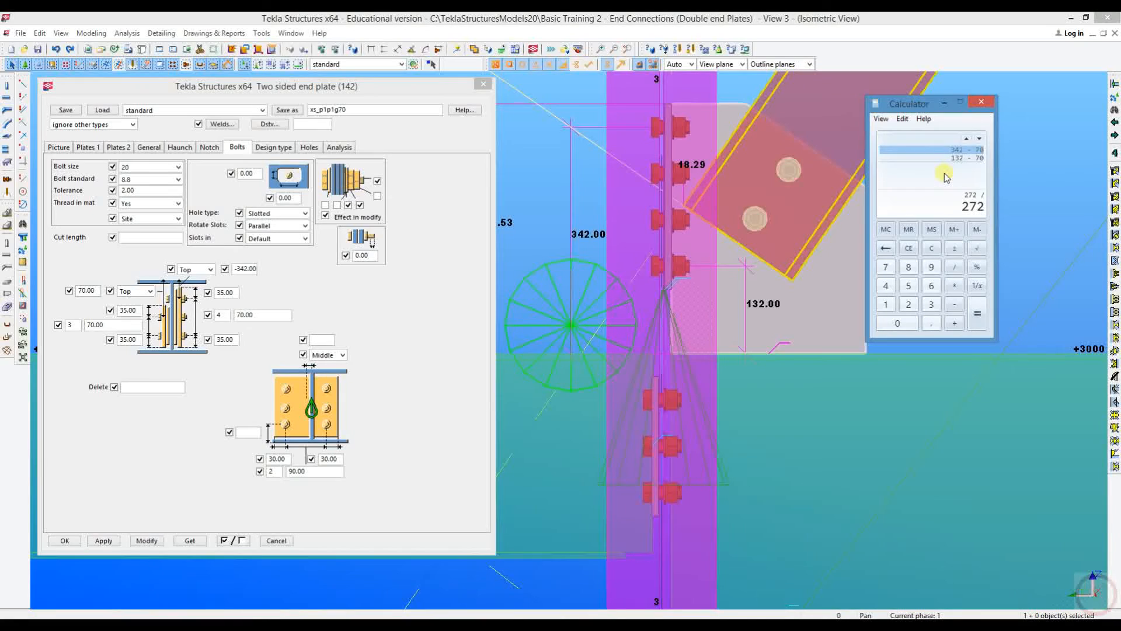
{"action": "type", "text": "70"}
{"action": "key", "text": "Return"}
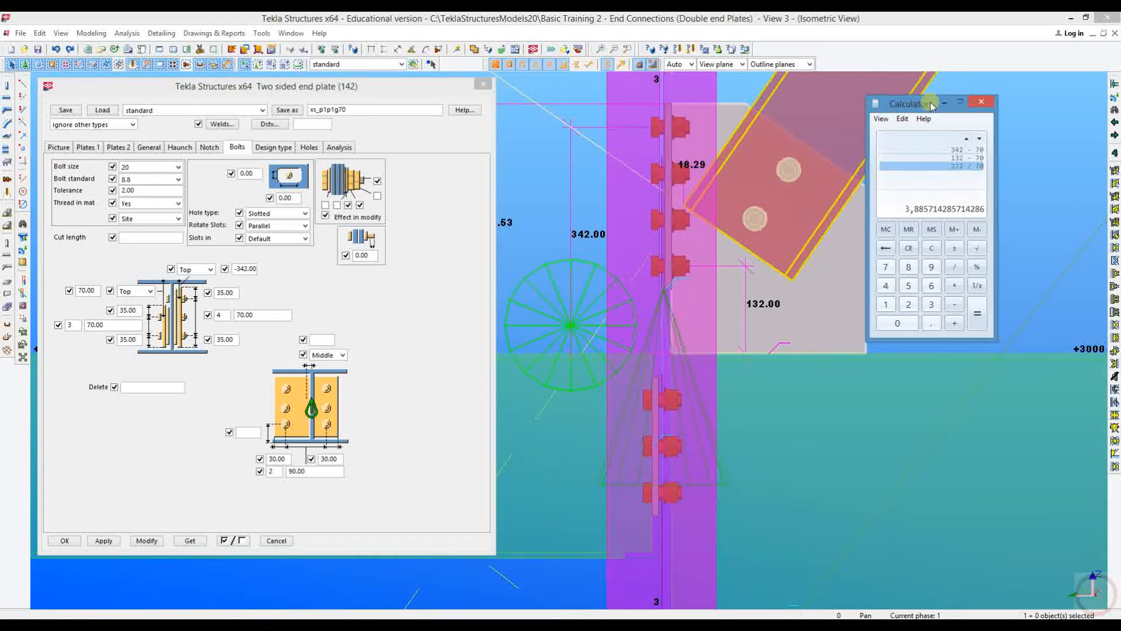
{"action": "left_click", "coordinate": [923, 151]}
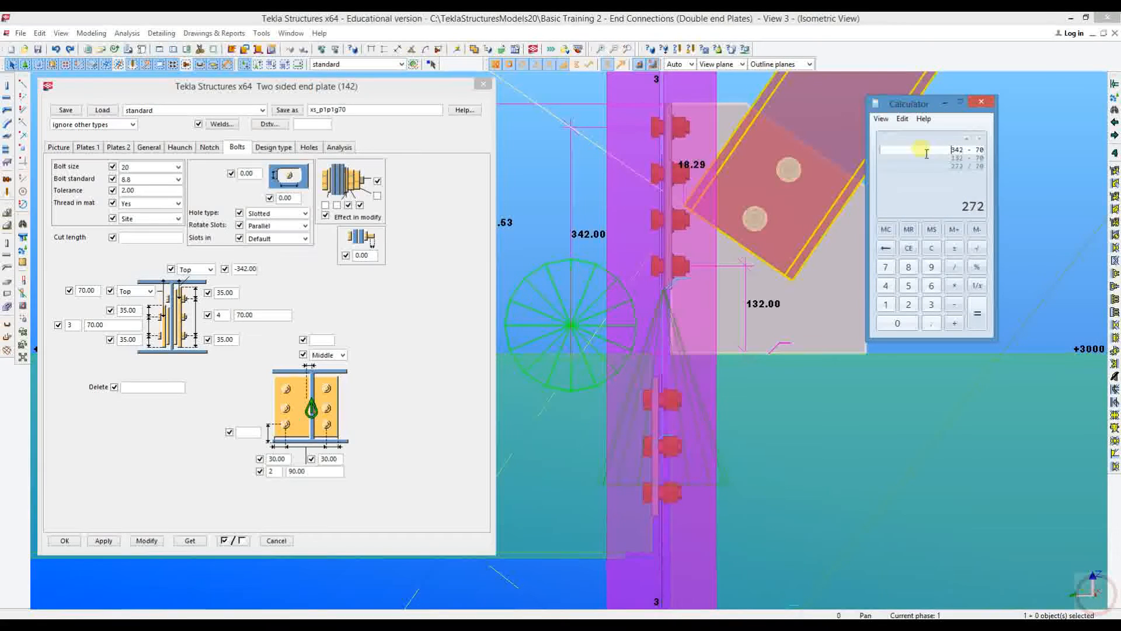
{"action": "key", "text": "slash"}
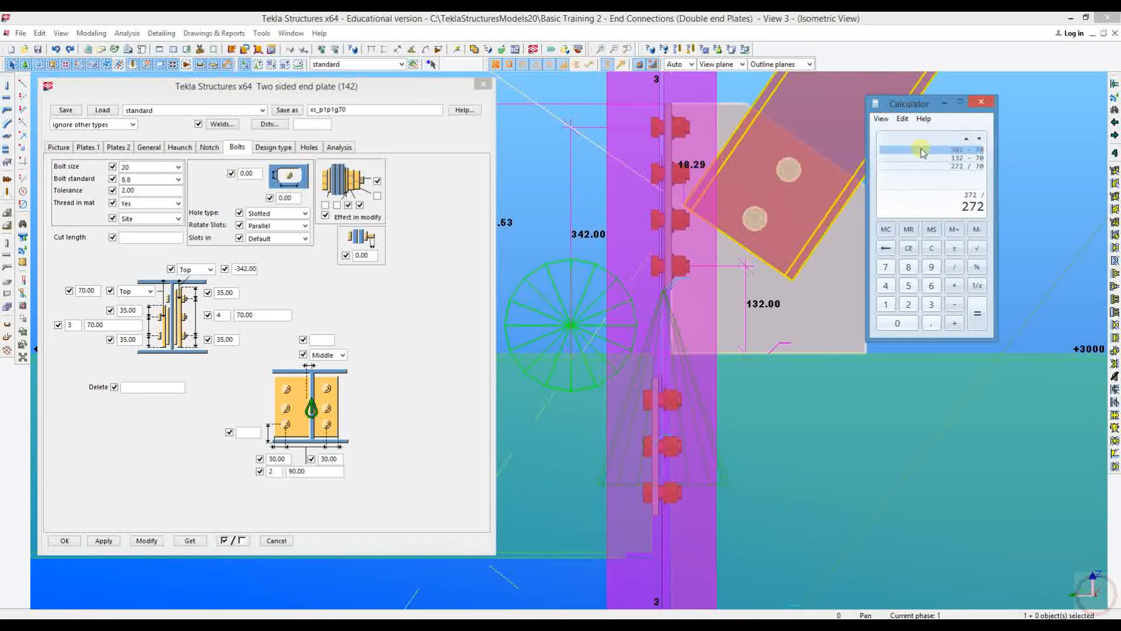
{"action": "key", "text": "Return"}
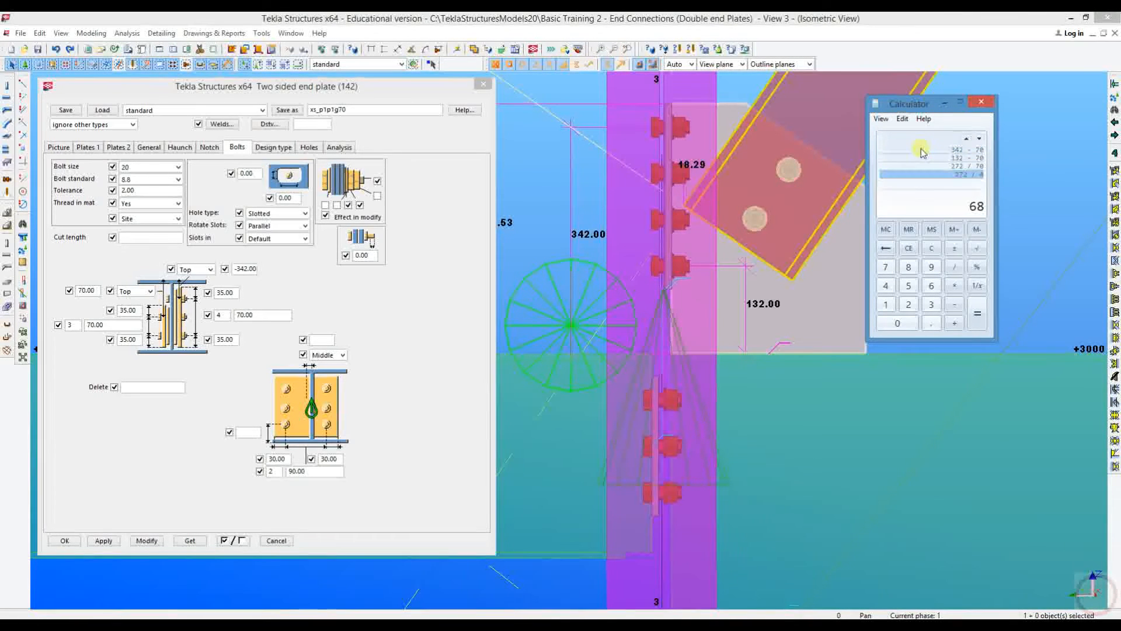
{"action": "left_click", "coordinate": [983, 104]}
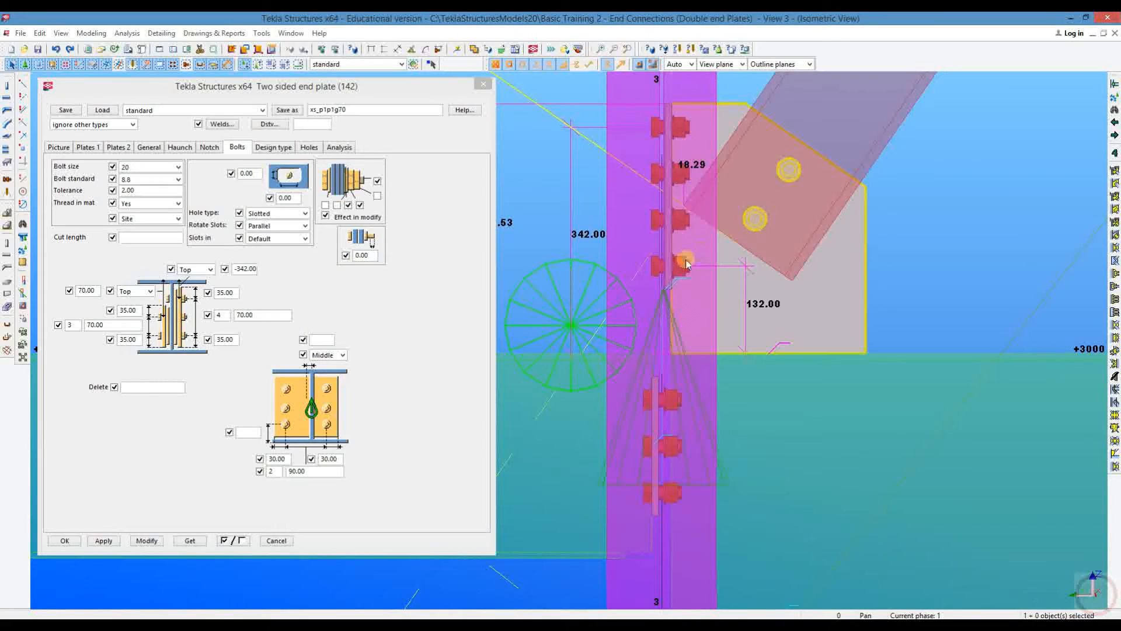
Step: Set the four-row bolt group's vertical spacing to 3*68 70 and apply it to the end plate connection
{"action": "left_click", "coordinate": [271, 320]}
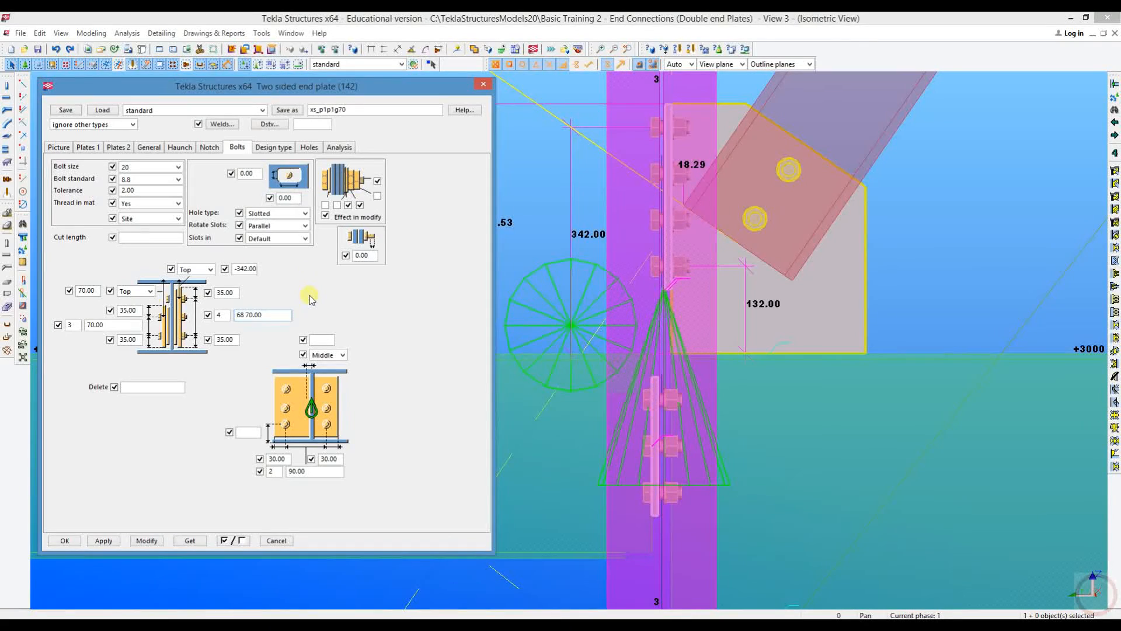
{"action": "type", "text": "3*"}
{"action": "left_click", "coordinate": [148, 540]}
{"action": "left_click", "coordinate": [675, 313]}
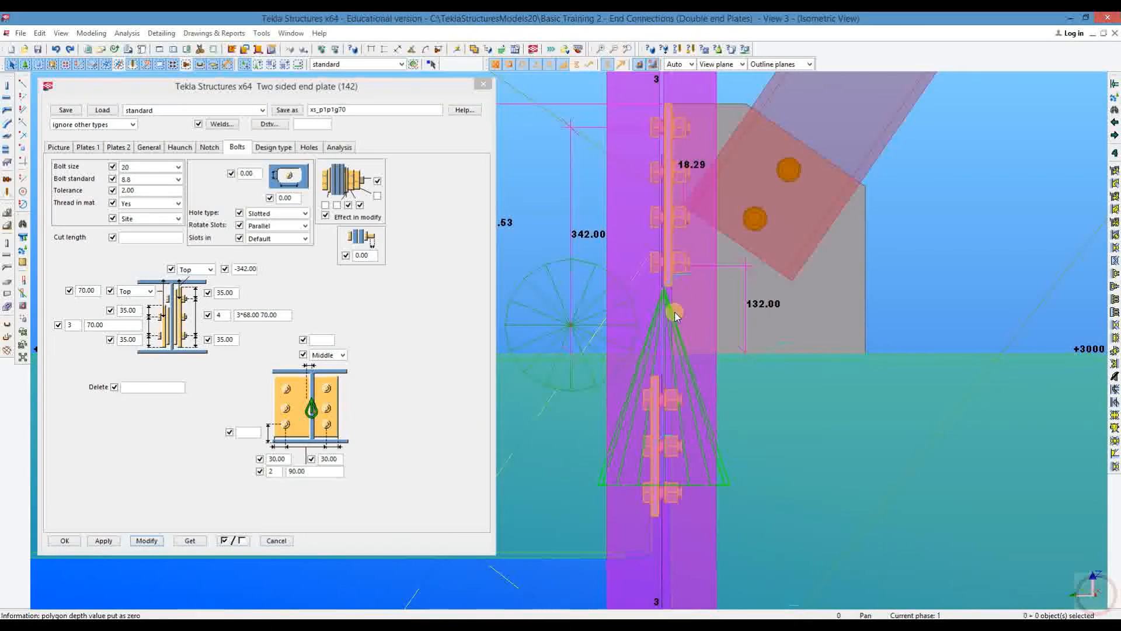
Step: Set the number of bolt rows on the gusset side to 9, apply it and inspect the extended end plate
{"action": "double_click", "coordinate": [219, 315]}
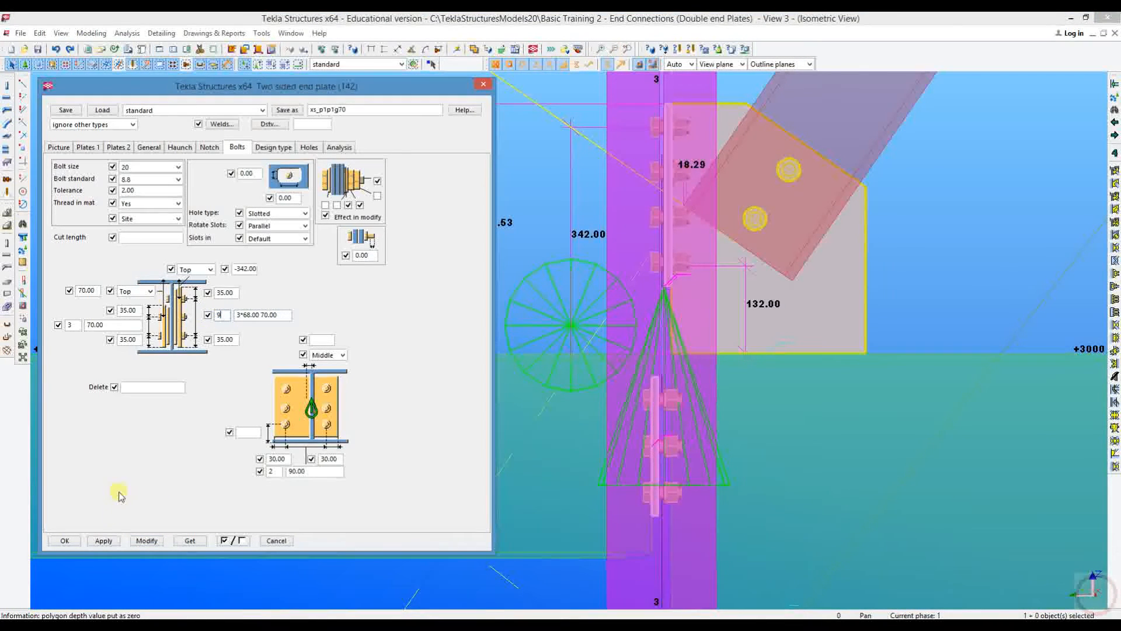
{"action": "middle_click_drag", "start_coordinate": [739, 326], "coordinate": [716, 346]}
{"action": "scroll", "coordinate": [622, 162], "scroll_direction": "up", "scroll_amount": 1}
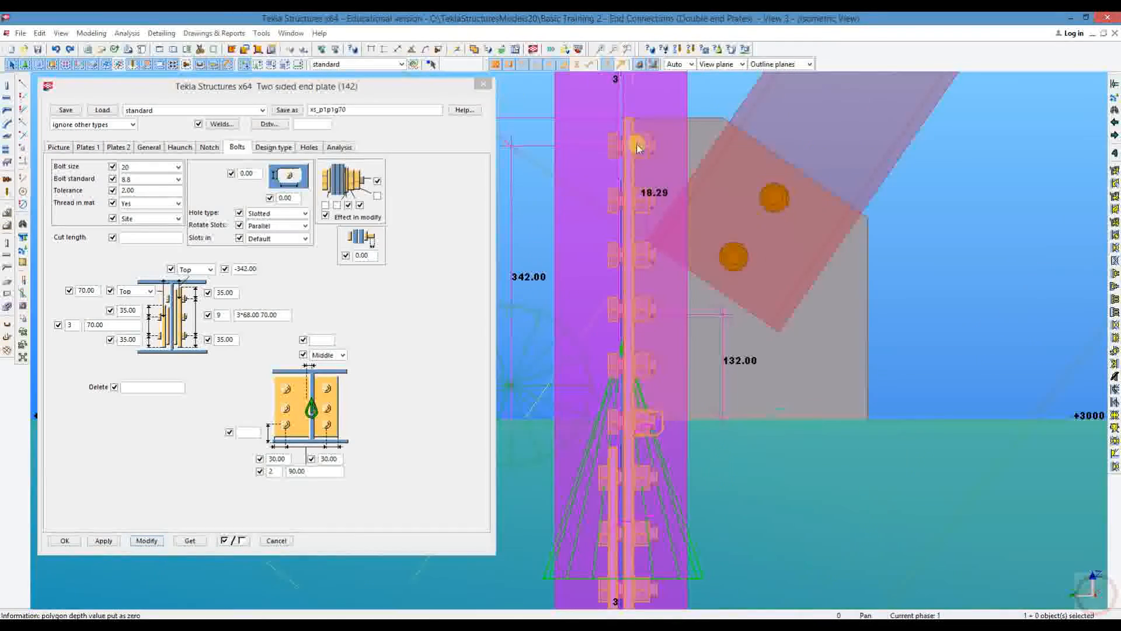
{"action": "middle_click_drag", "start_coordinate": [655, 283], "coordinate": [677, 244]}
{"action": "middle_click_drag", "start_coordinate": [682, 185], "coordinate": [696, 153]}
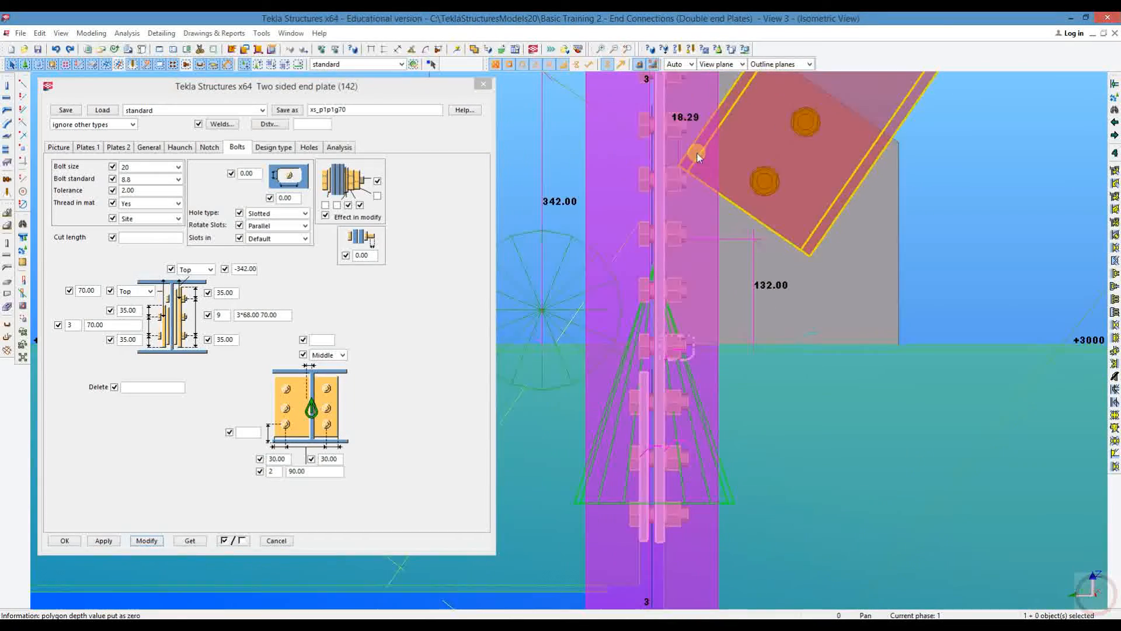
{"action": "scroll", "coordinate": [694, 157], "scroll_direction": "down", "scroll_amount": 1}
{"action": "scroll", "coordinate": [677, 81], "scroll_direction": "up", "scroll_amount": 1}
{"action": "middle_click_drag", "start_coordinate": [677, 80], "coordinate": [670, 129]}
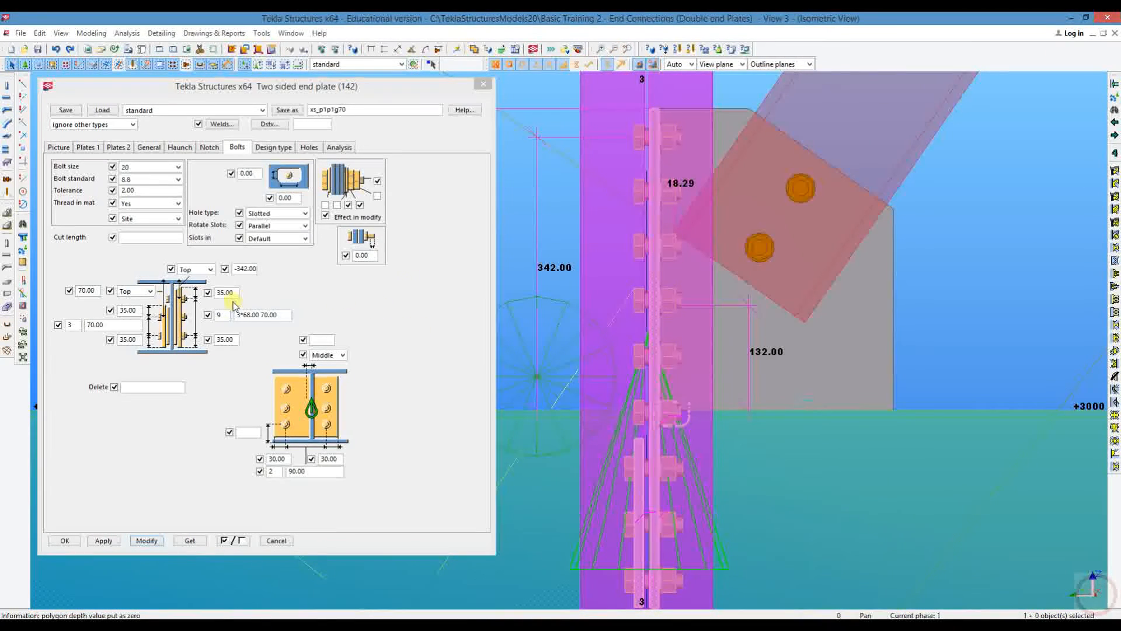
Step: Remove the 3*68 spacing from the nine-row bolt group, leaving 70 mm, and apply the change
{"action": "double_click", "coordinate": [245, 315]}
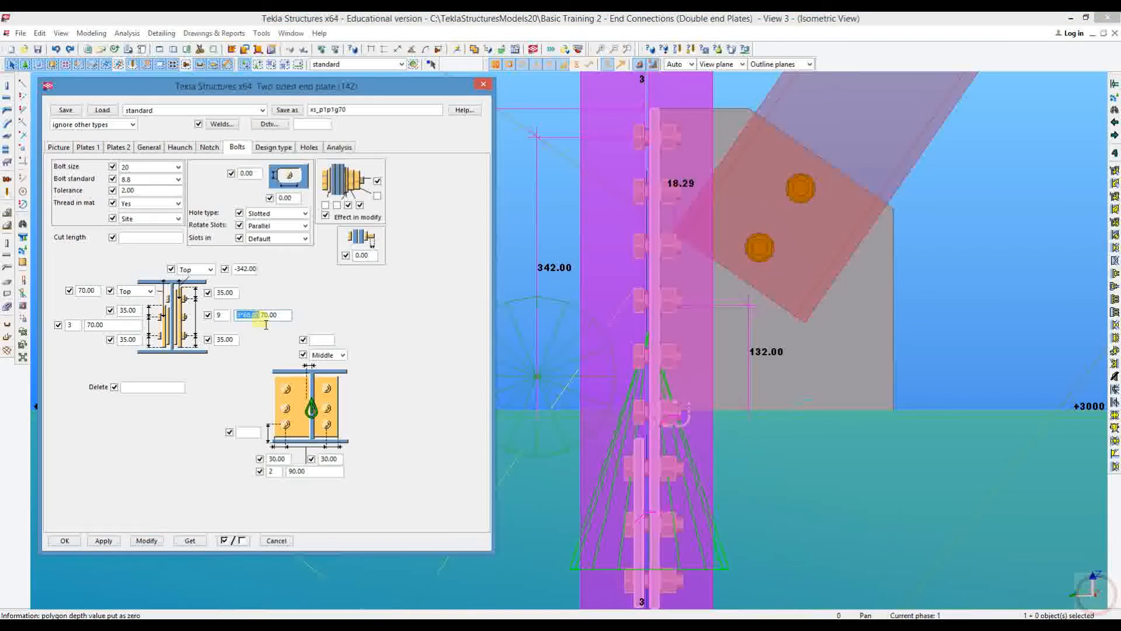
{"action": "key", "text": "Delete"}
{"action": "left_click", "coordinate": [143, 543]}
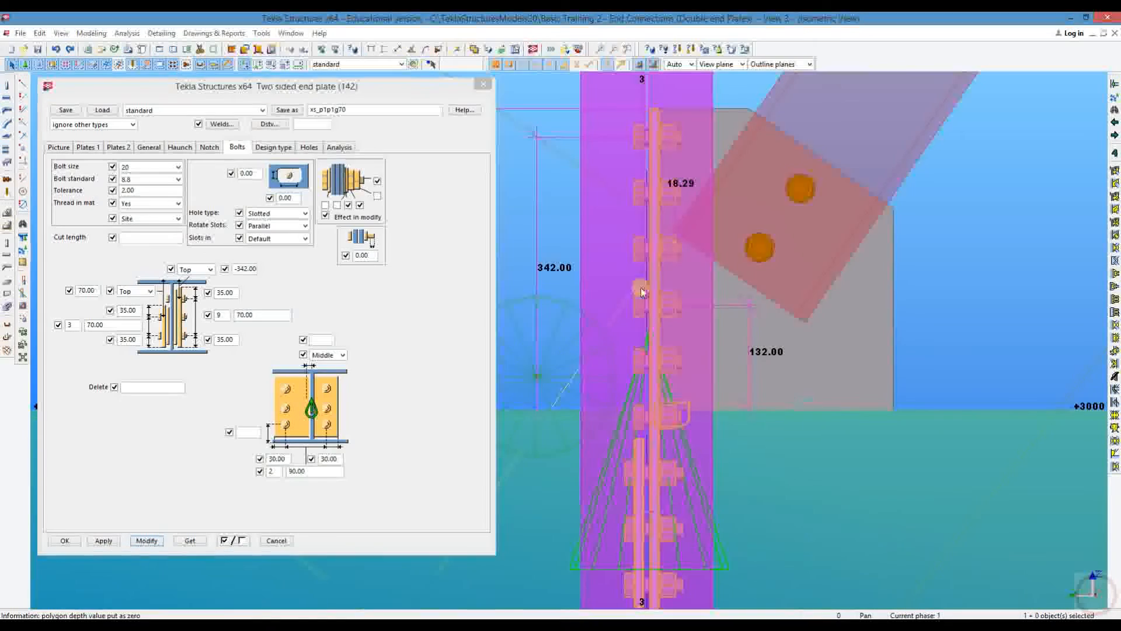
{"action": "left_click", "coordinate": [146, 541]}
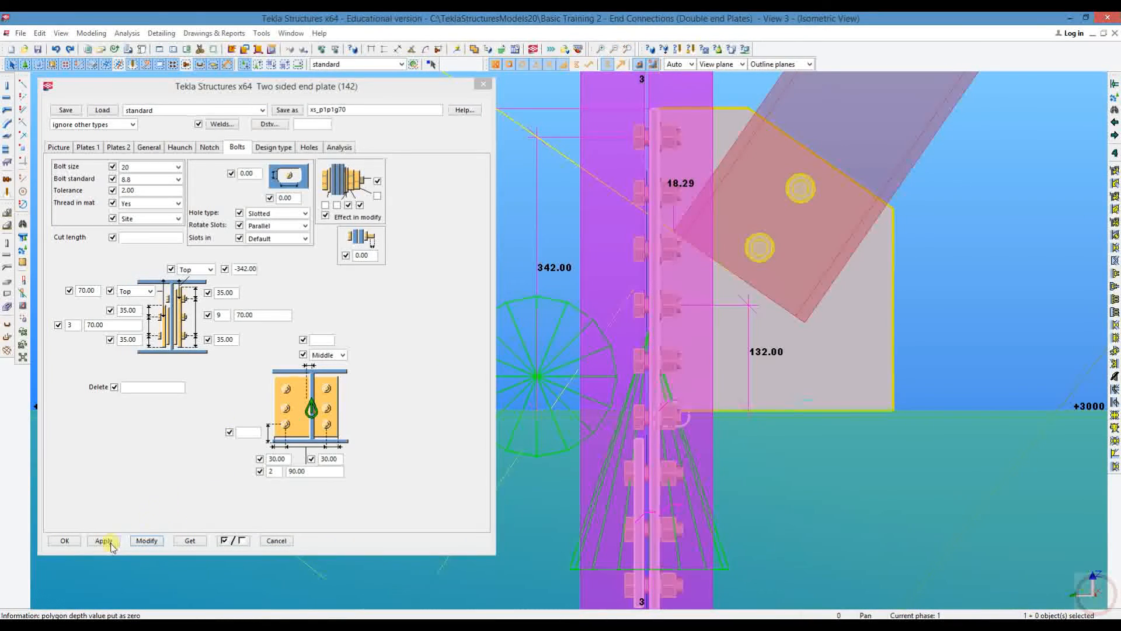
Step: Extend the nine-row bolt group's spacing to 70 110 and then to 70 110 70, applying each change to the connection
{"action": "left_click", "coordinate": [147, 540]}
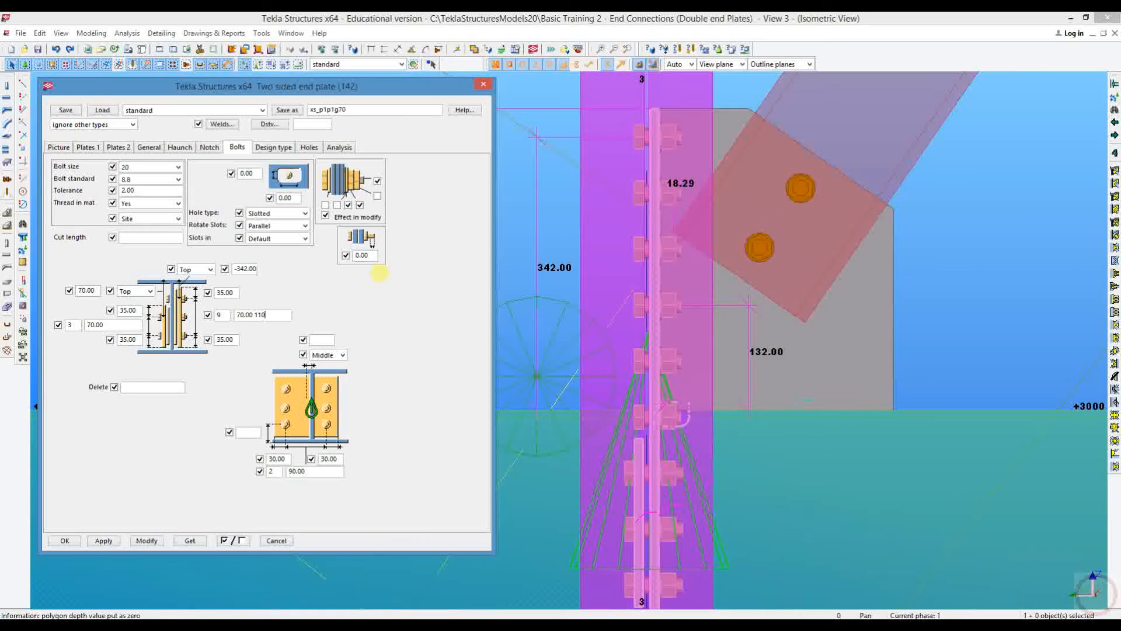
{"action": "left_click", "coordinate": [146, 540]}
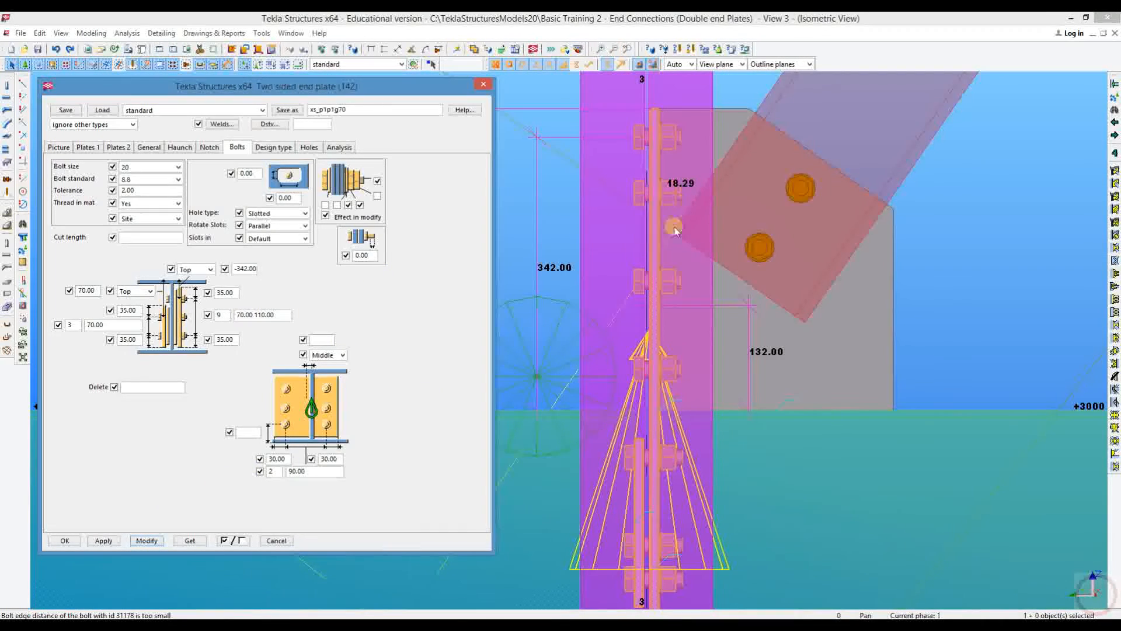
{"action": "left_click", "coordinate": [276, 316]}
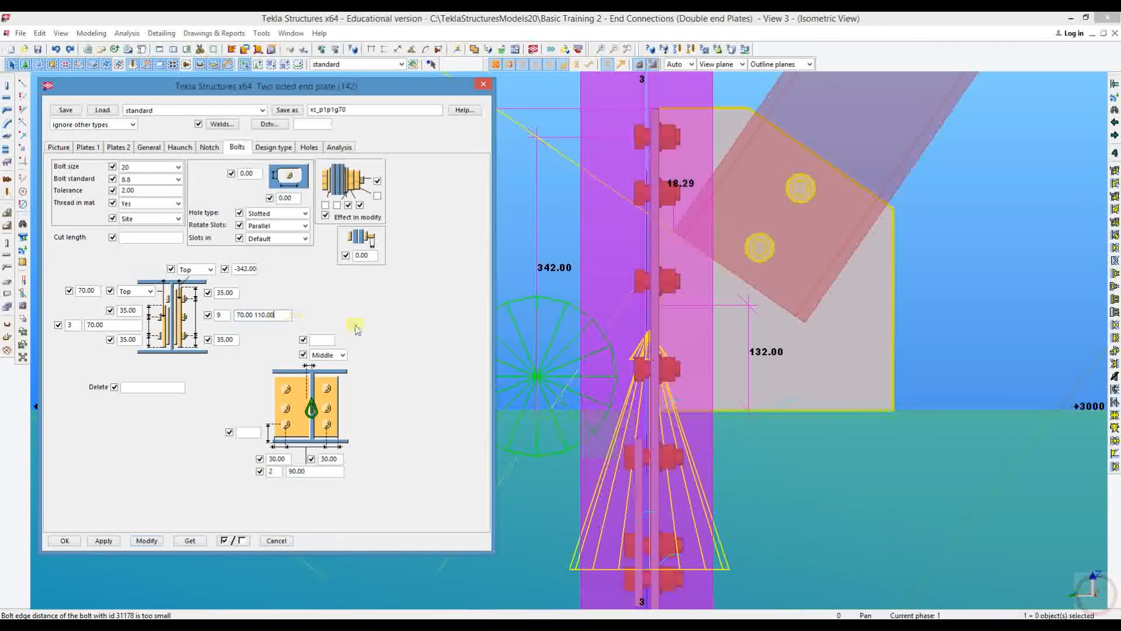
{"action": "left_click", "coordinate": [148, 543]}
{"action": "middle_click_drag", "start_coordinate": [730, 303], "coordinate": [762, 247]}
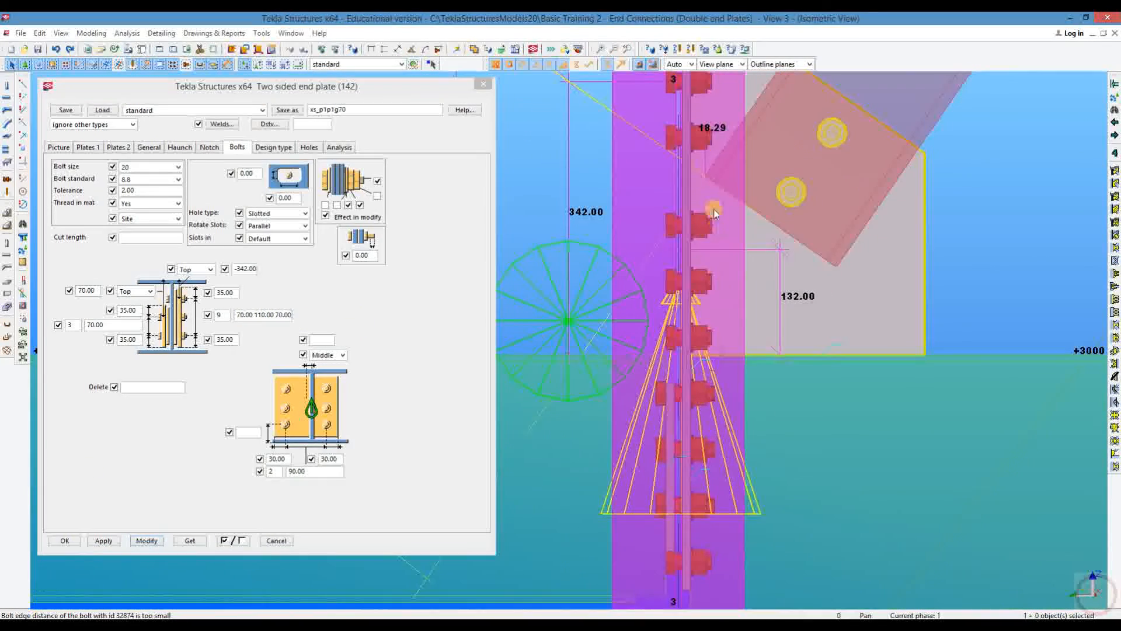
Step: Measure the vertical distance from the third bolt row on the upper gusset to the beam's top edge
{"action": "left_click", "coordinate": [384, 49]}
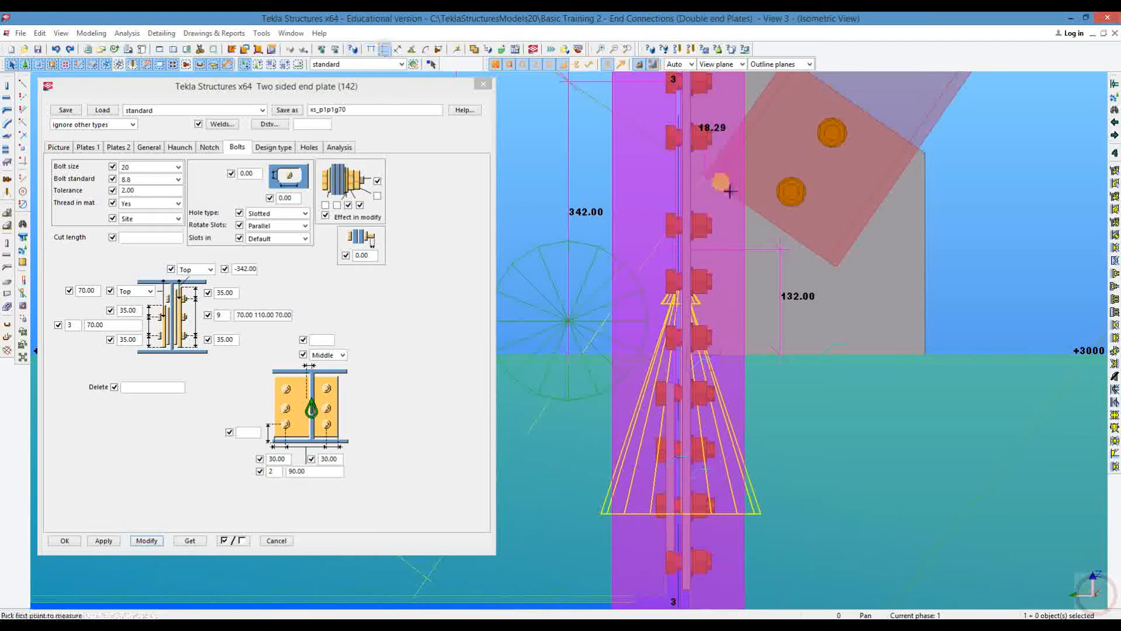
{"action": "left_click", "coordinate": [710, 229]}
{"action": "left_click", "coordinate": [736, 314]}
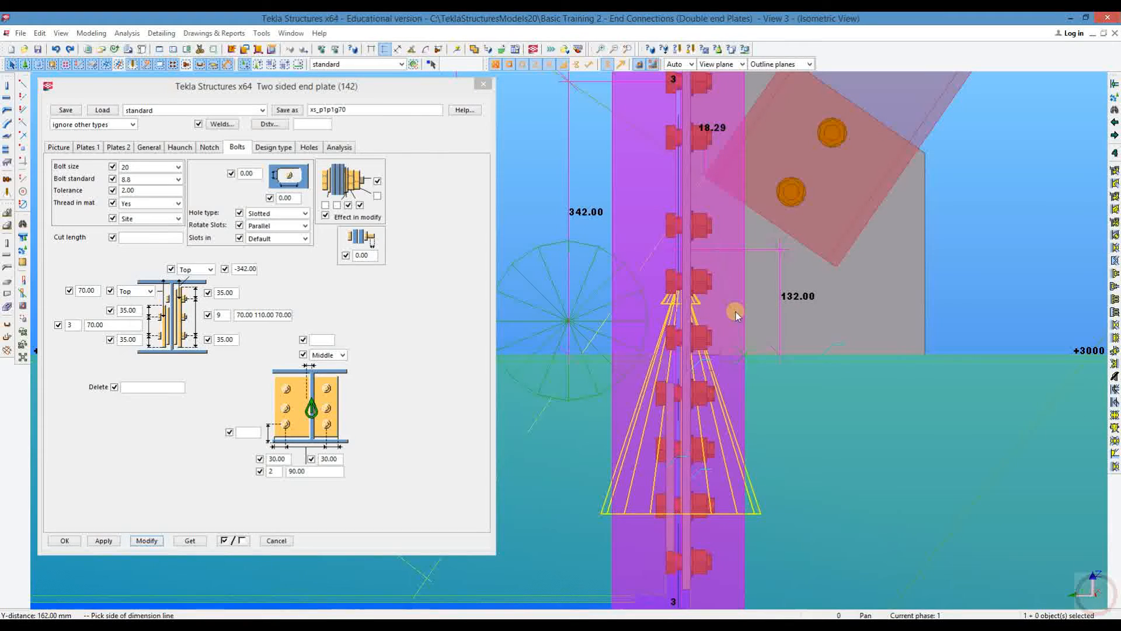
{"action": "left_click", "coordinate": [749, 281]}
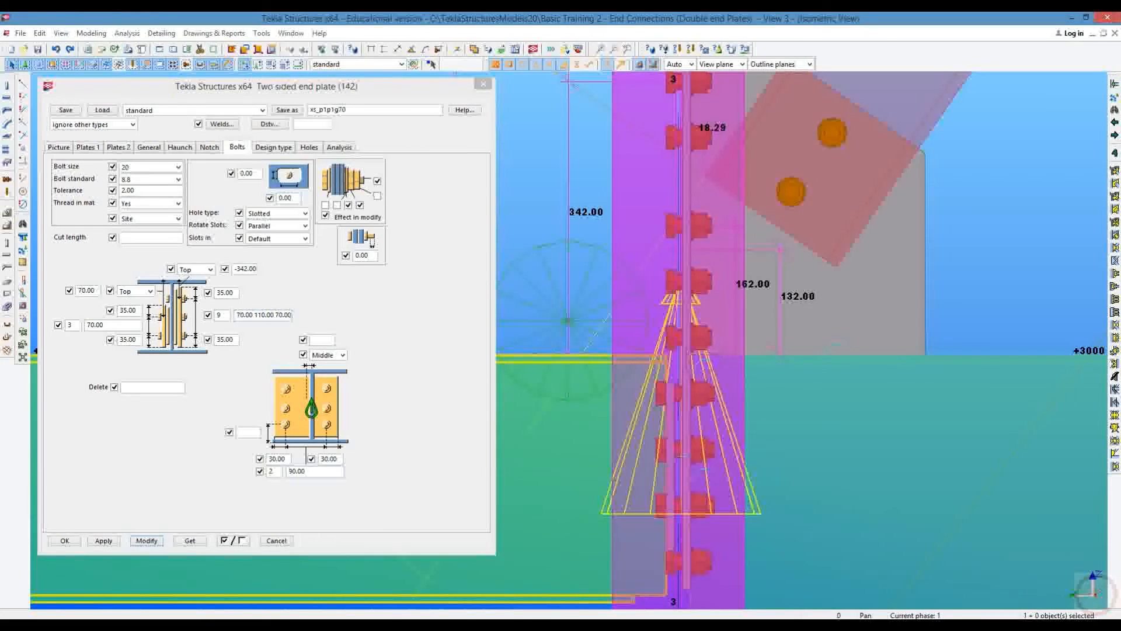
Step: Switch to Calculator, subtract 70 from 162 and close it
{"action": "type", "text": "162"}
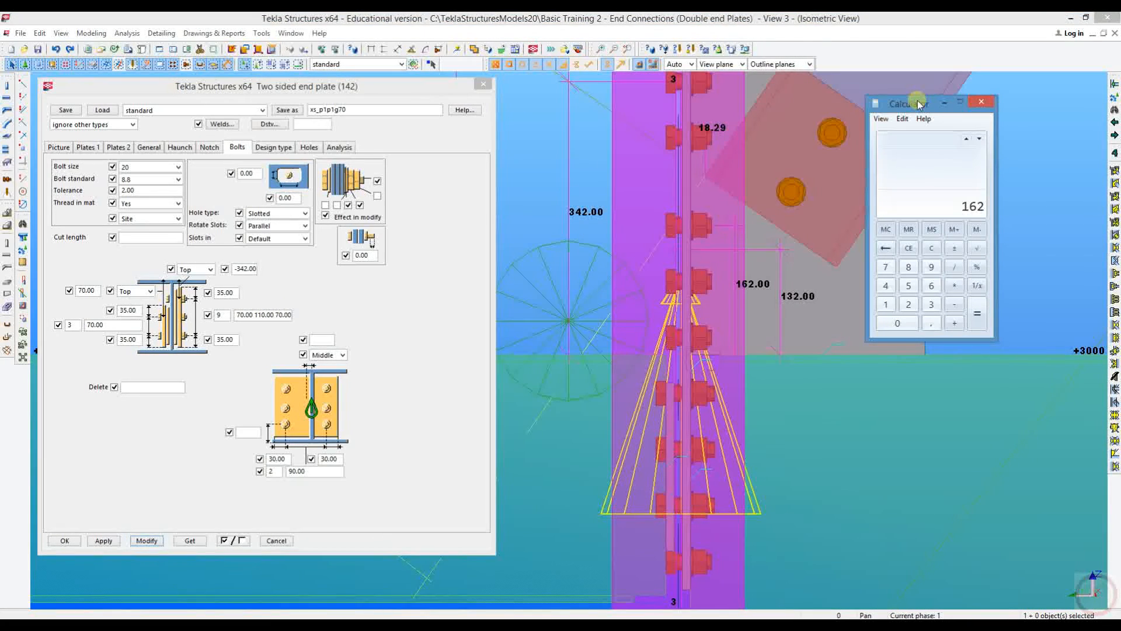
{"action": "key", "text": "minus"}
{"action": "type", "text": "70"}
{"action": "key", "text": "Return"}
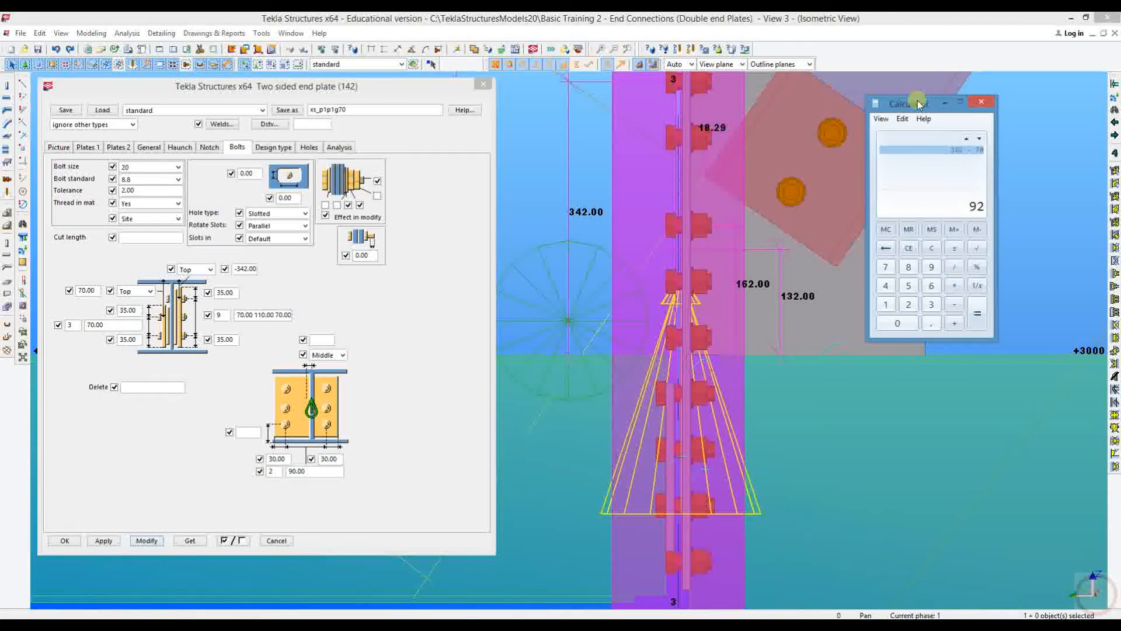
{"action": "left_click", "coordinate": [981, 101]}
{"action": "left_click", "coordinate": [273, 320]}
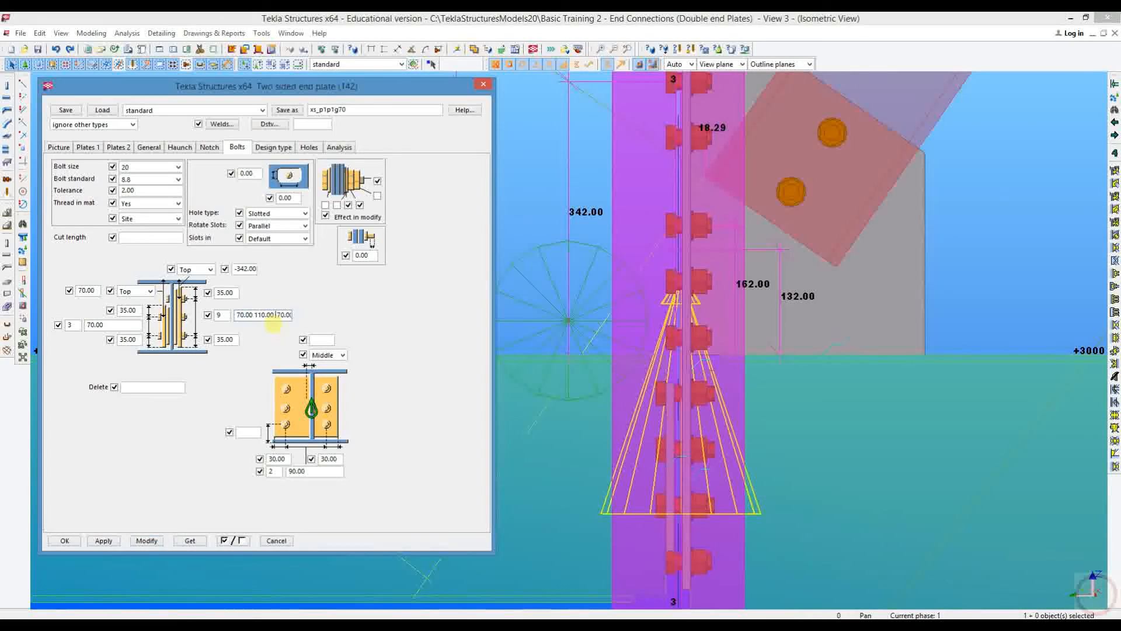
{"action": "type", "text": "92 140"}
{"action": "left_click", "coordinate": [136, 541]}
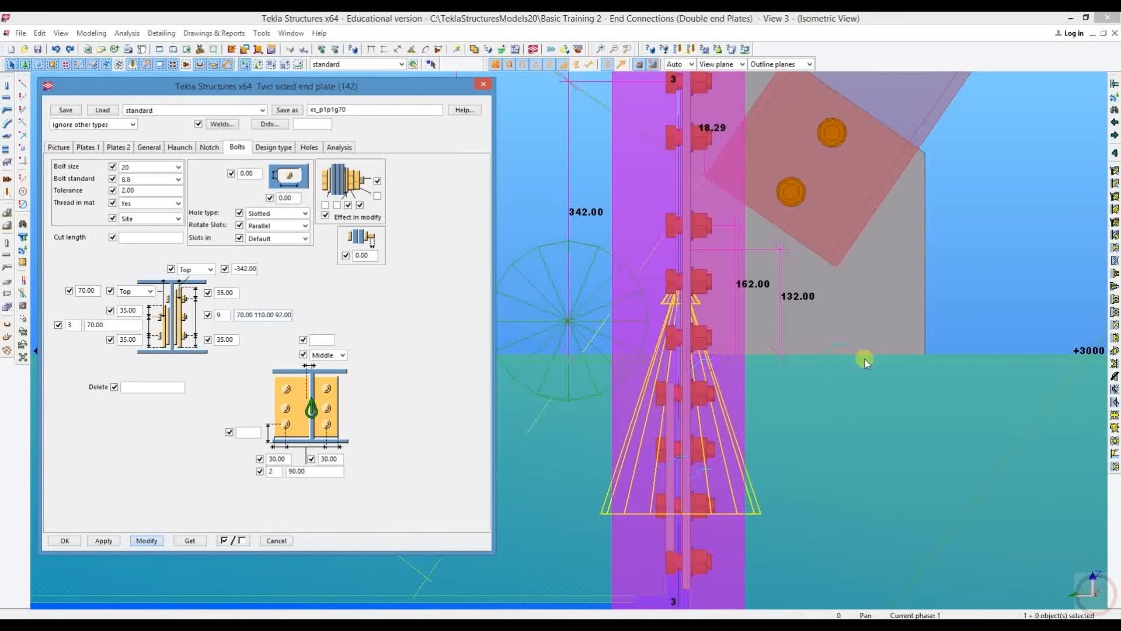
{"action": "middle_click_drag", "start_coordinate": [715, 304], "coordinate": [747, 221]}
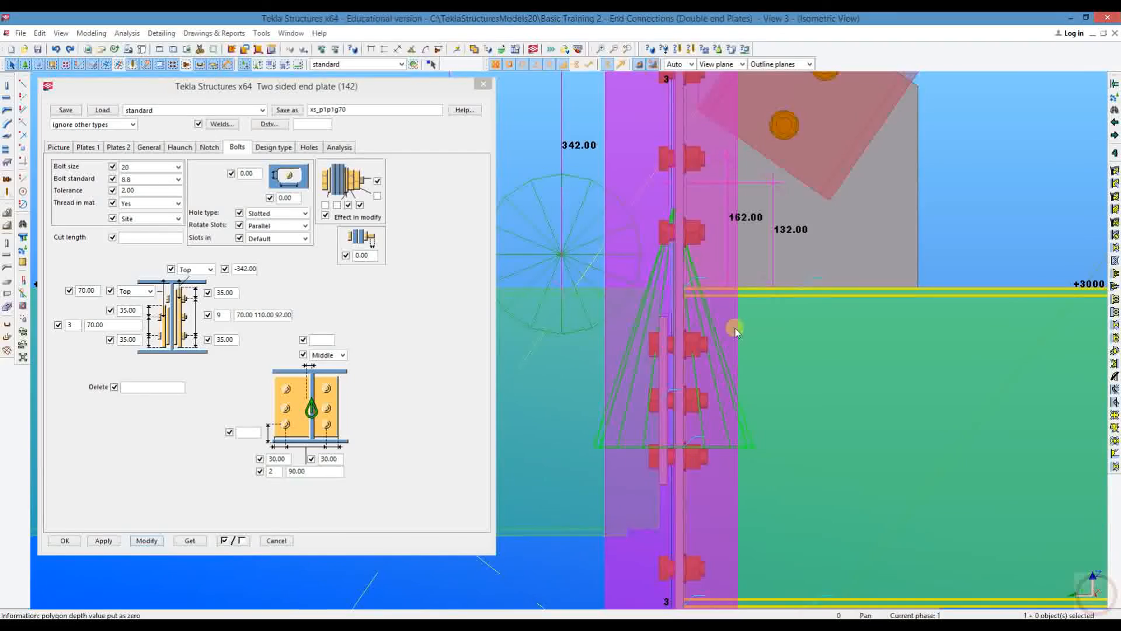
{"action": "middle_click_drag", "start_coordinate": [713, 350], "coordinate": [718, 257]}
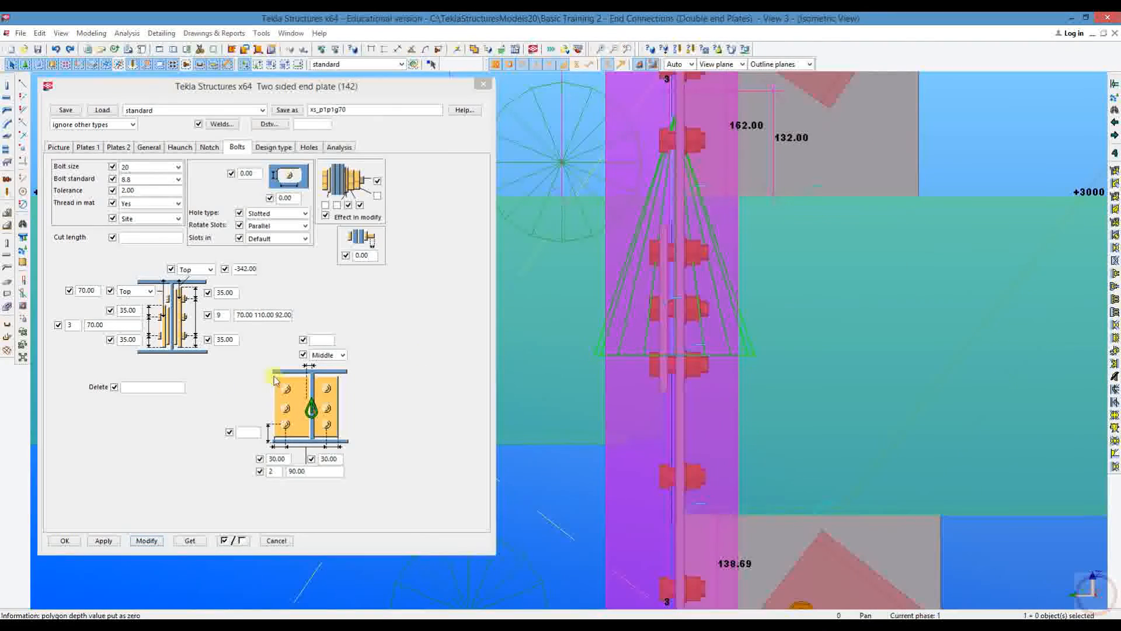
Step: Append 3*70 to the nine-row bolt group's spacing and apply the change to the connection
{"action": "left_click_drag", "start_coordinate": [284, 315], "coordinate": [314, 317]}
{"action": "left_click", "coordinate": [293, 318]}
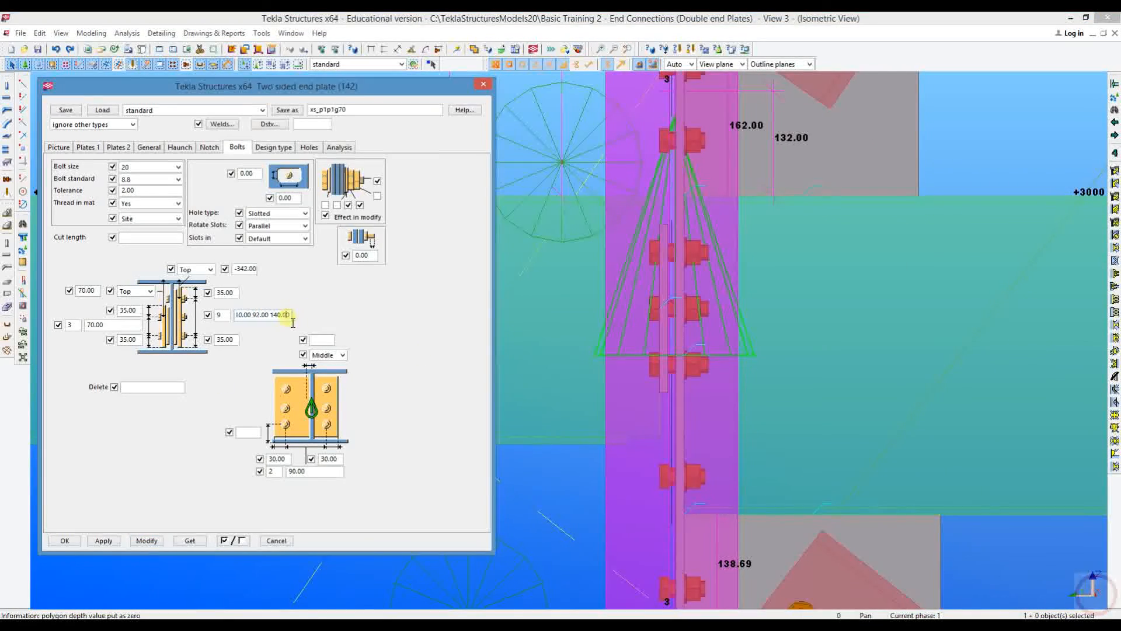
{"action": "middle_click_drag", "start_coordinate": [720, 233], "coordinate": [706, 155]}
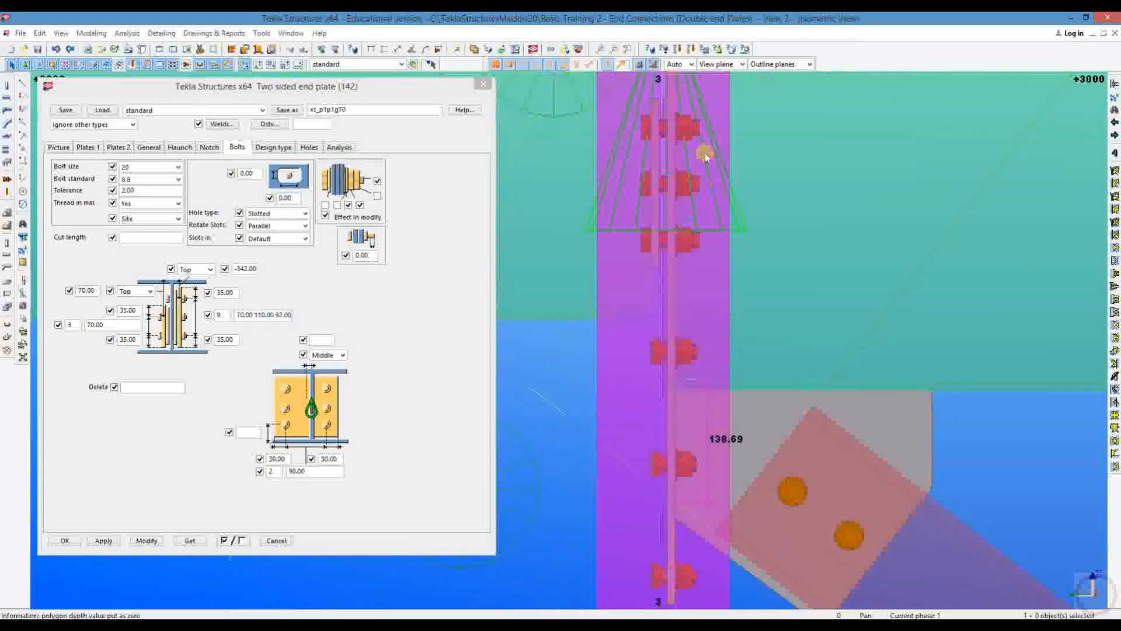
{"action": "left_click", "coordinate": [299, 320]}
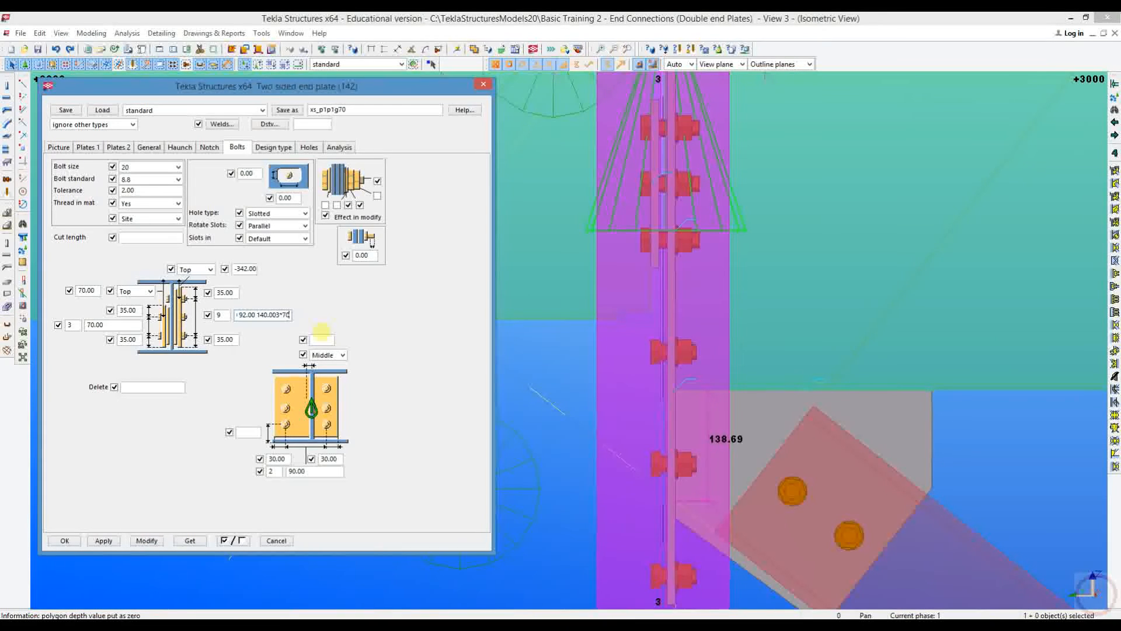
{"action": "left_click", "coordinate": [705, 210]}
{"action": "left_click", "coordinate": [153, 539]}
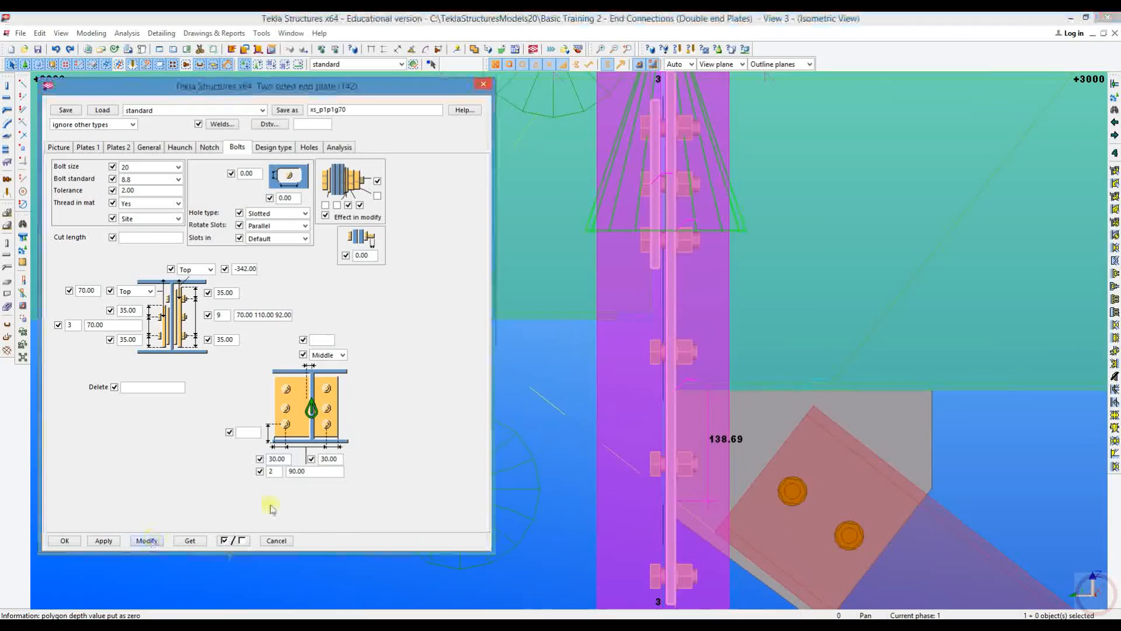
{"action": "middle_click_drag", "start_coordinate": [710, 427], "coordinate": [667, 378]}
{"action": "scroll", "coordinate": [667, 378], "scroll_direction": "down", "scroll_amount": 3}
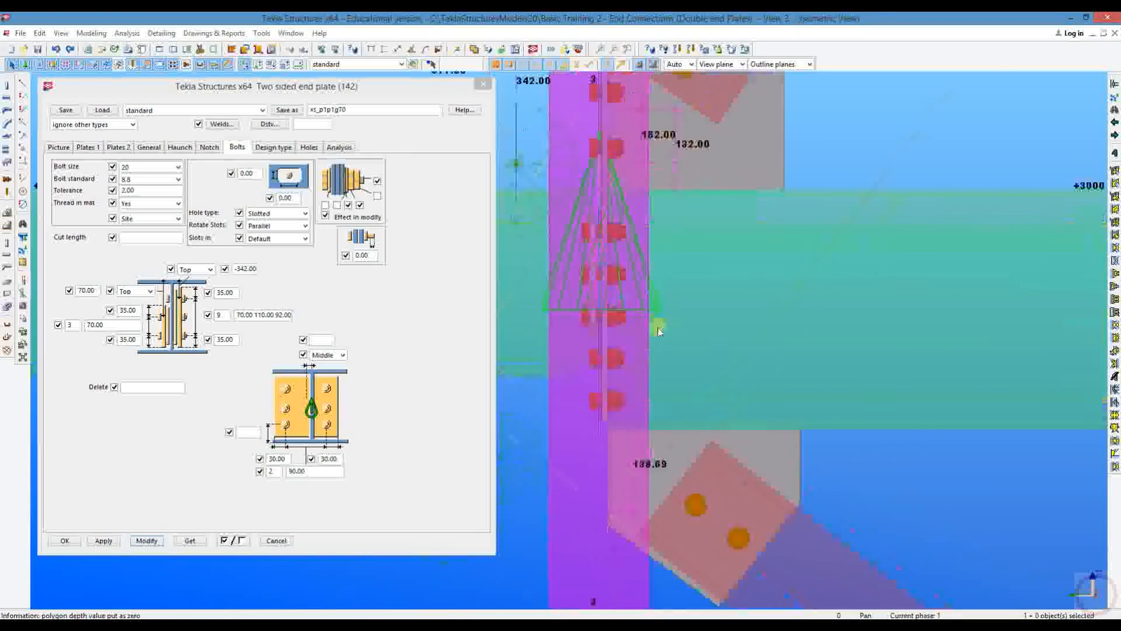
{"action": "scroll", "coordinate": [656, 251], "scroll_direction": "up", "scroll_amount": 3}
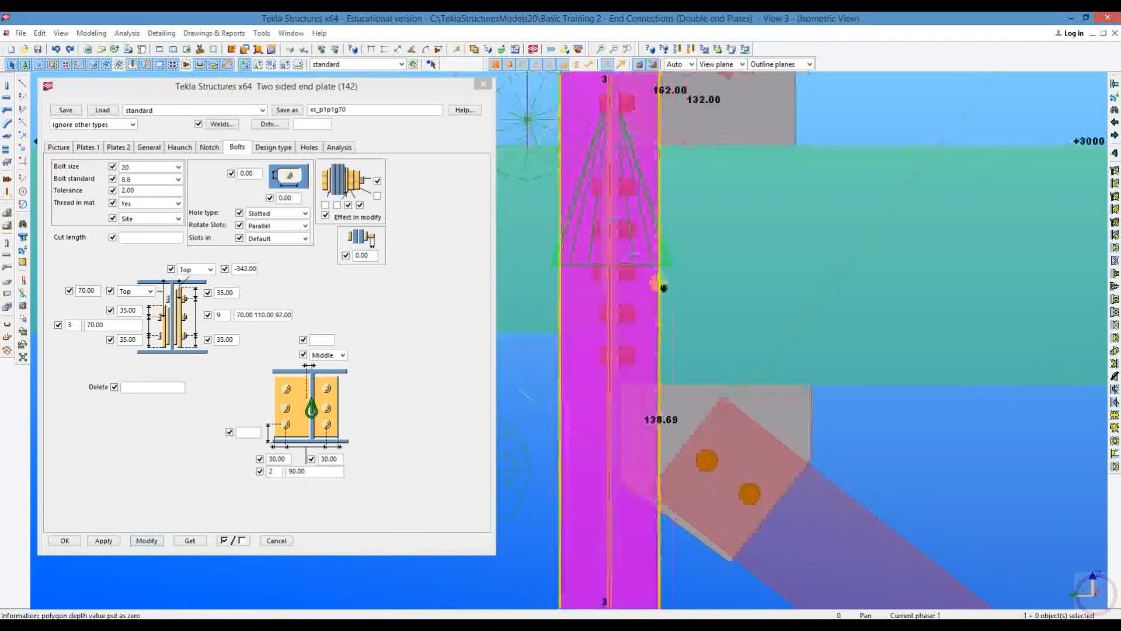
Step: Measure the vertical distance from the second-lowest bolt row to the top edge of the lower gusset
{"action": "left_click", "coordinate": [384, 49]}
{"action": "left_click", "coordinate": [647, 246]}
{"action": "left_click", "coordinate": [663, 358]}
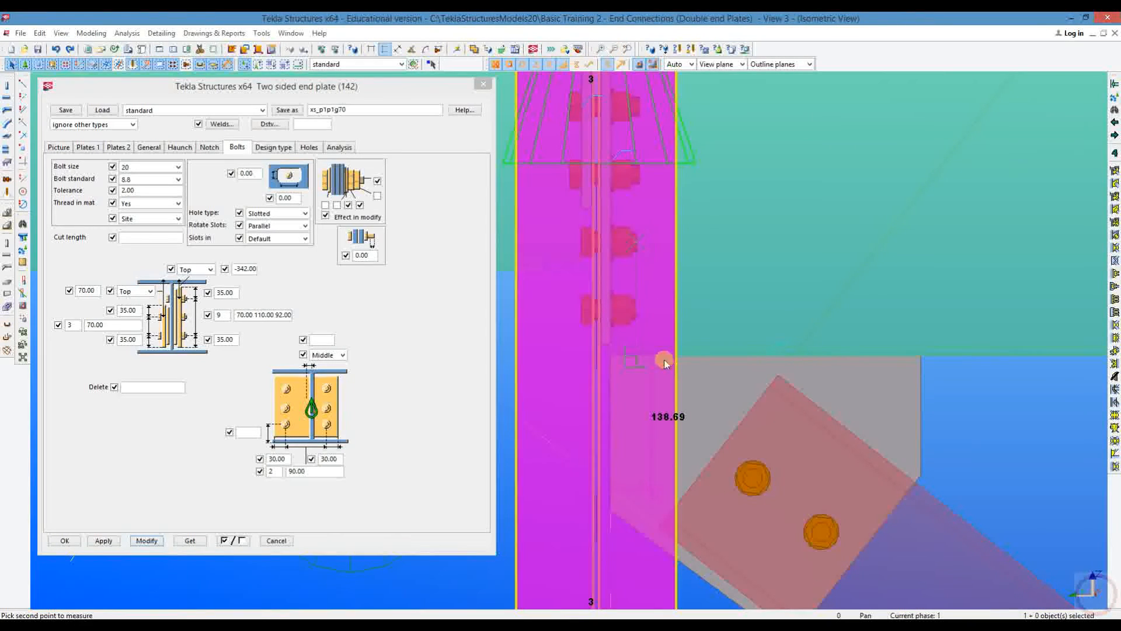
{"action": "left_click", "coordinate": [741, 260]}
{"action": "right_click", "coordinate": [769, 228]}
{"action": "left_click", "coordinate": [766, 211]}
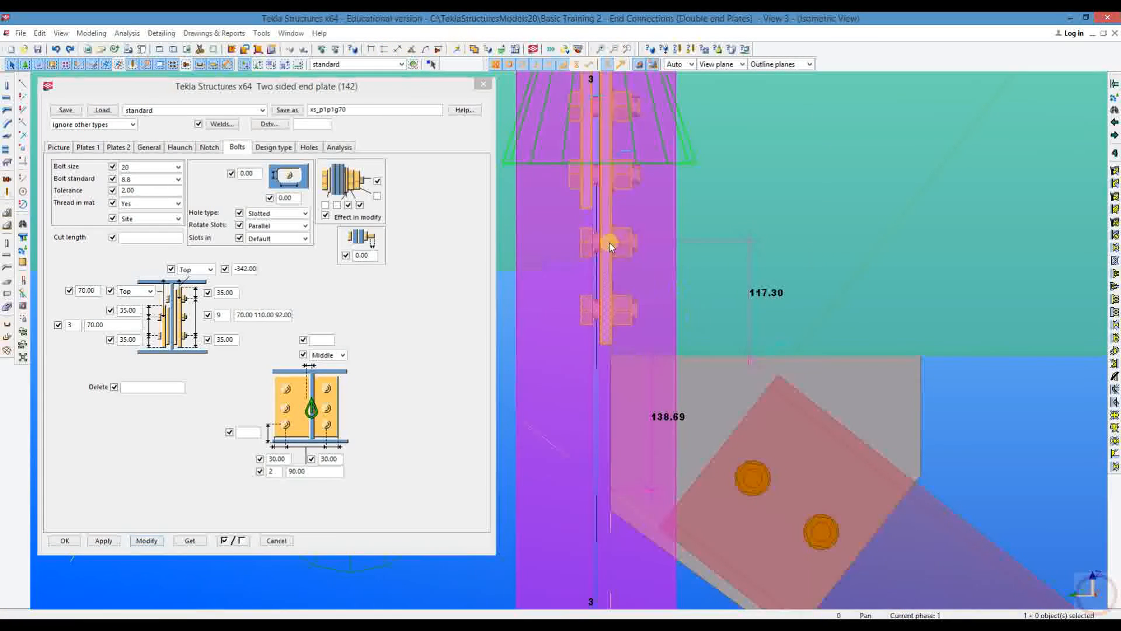
Step: Switch to Calculator, add 55 to 117 for the lower gusset's bolt spacing and close it
{"action": "double_click", "coordinate": [287, 316]}
{"action": "key", "text": "End"}
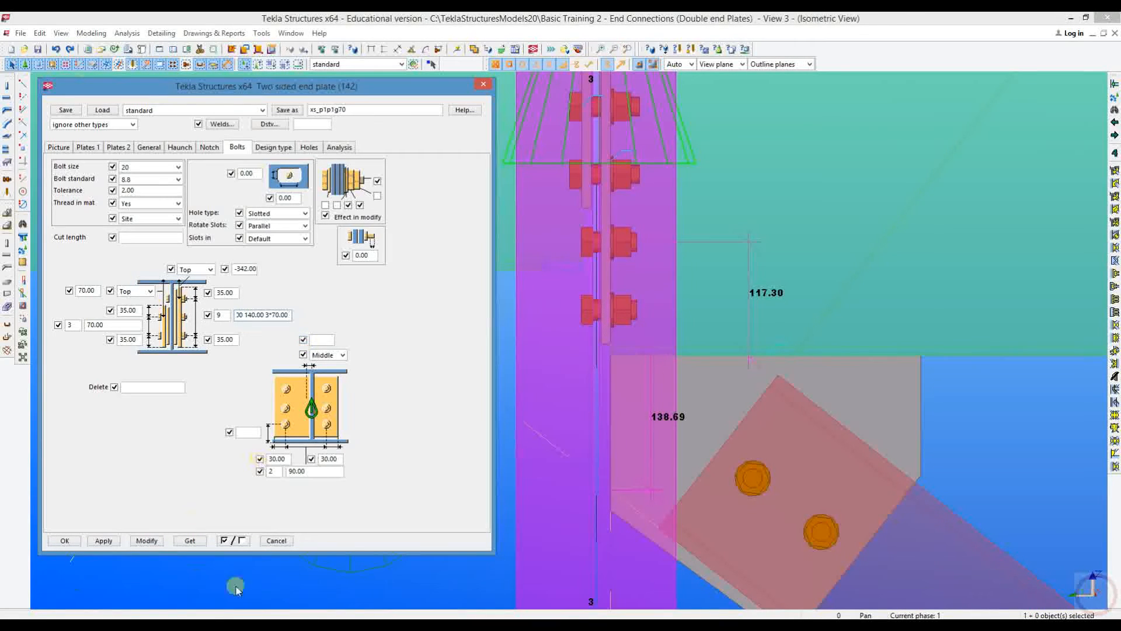
{"action": "left_click", "coordinate": [238, 626]}
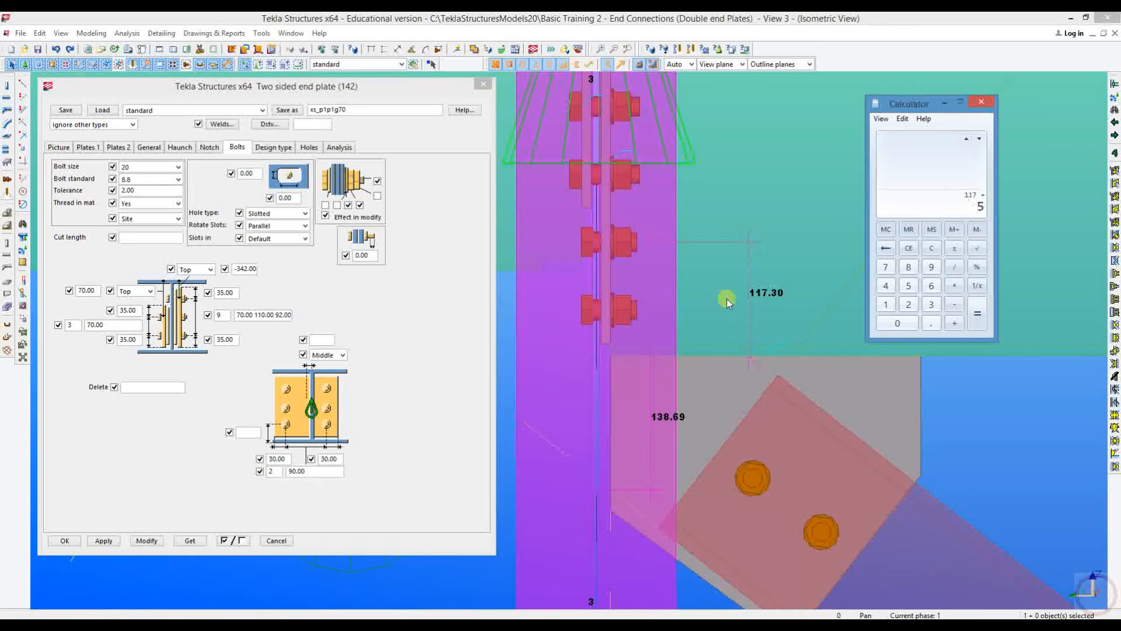
{"action": "type", "text": "5"}
{"action": "key", "text": "Return"}
{"action": "left_click", "coordinate": [981, 101]}
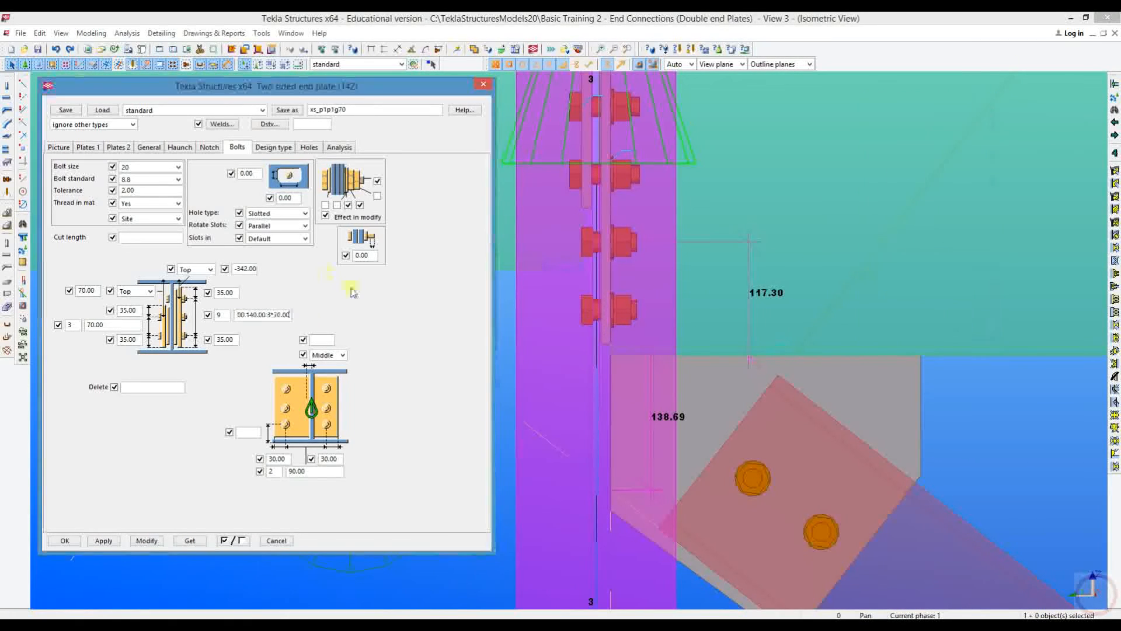
Step: Append 172 70 to the bolt group's spacing, set its number of rows to 10 and apply the changes
{"action": "left_click", "coordinate": [296, 317]}
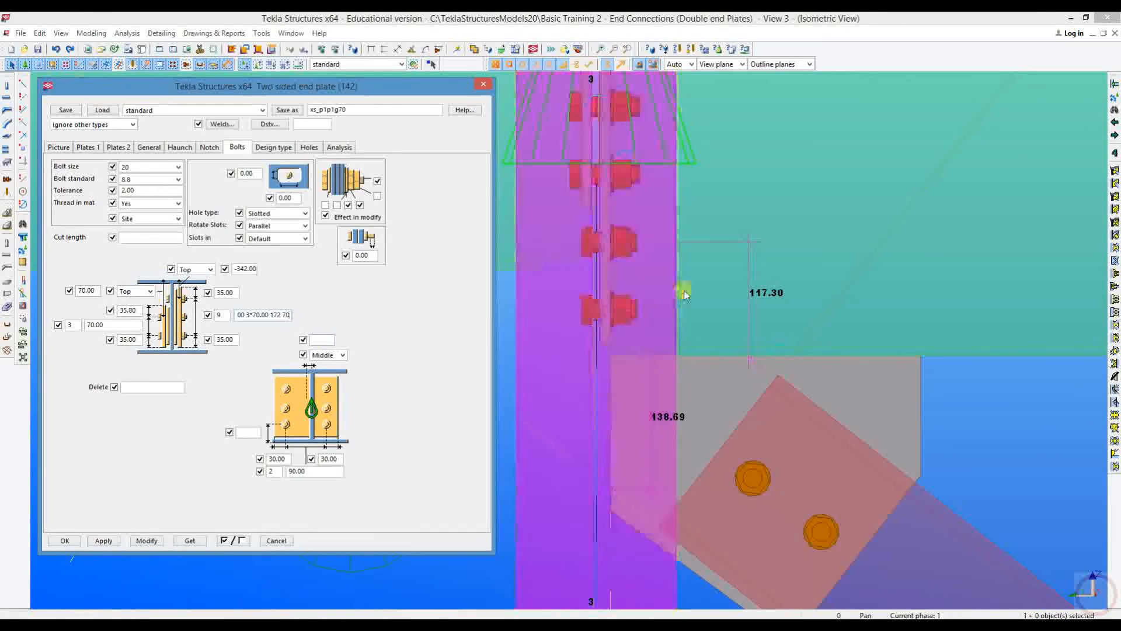
{"action": "left_click", "coordinate": [635, 168]}
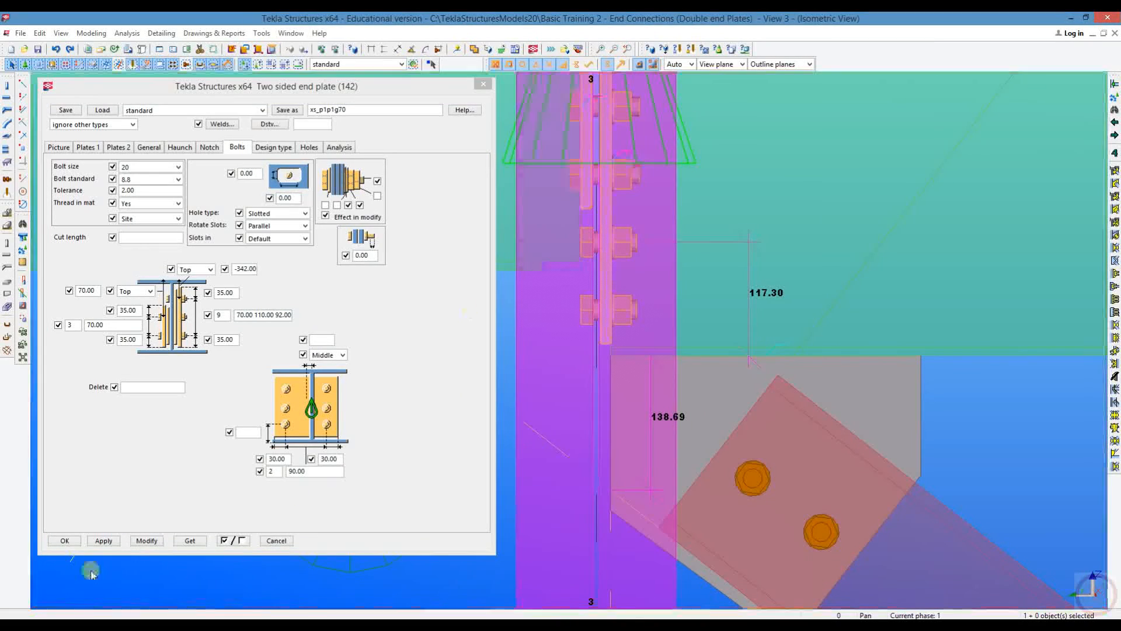
{"action": "left_click", "coordinate": [146, 540]}
{"action": "middle_click_drag", "start_coordinate": [620, 451], "coordinate": [602, 429]}
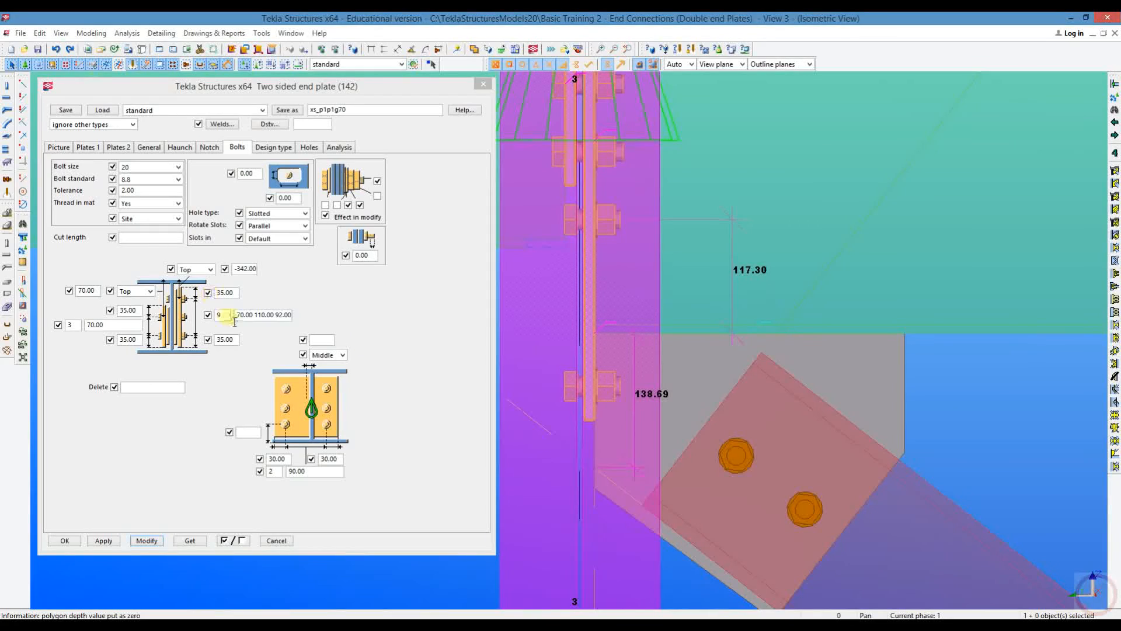
{"action": "left_click", "coordinate": [201, 315]}
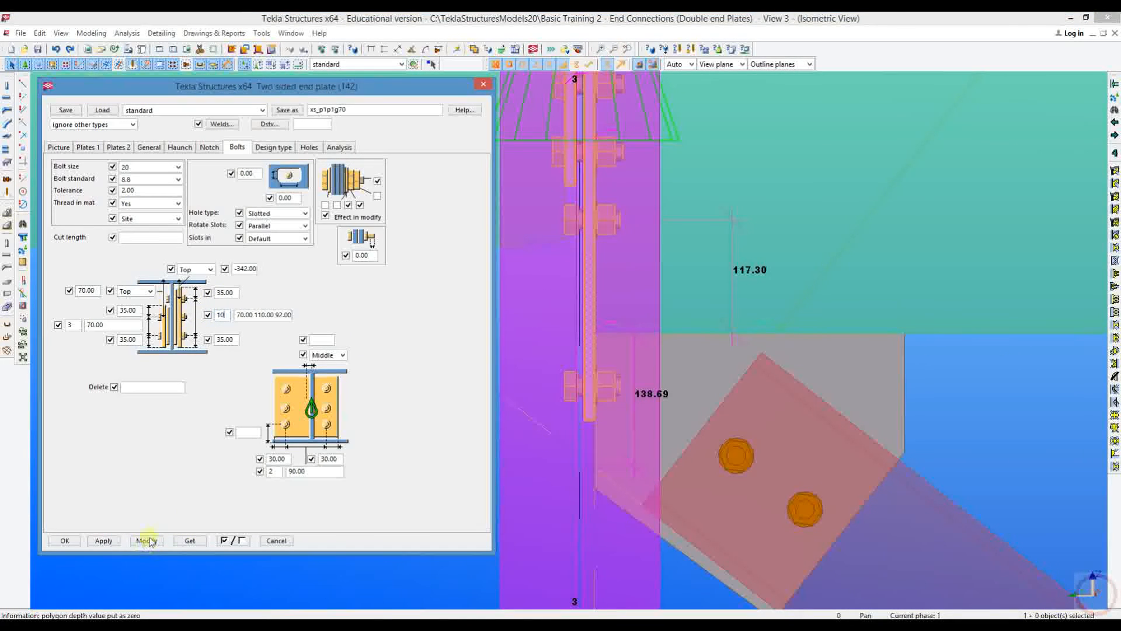
{"action": "scroll", "coordinate": [600, 444], "scroll_direction": "down", "scroll_amount": 5}
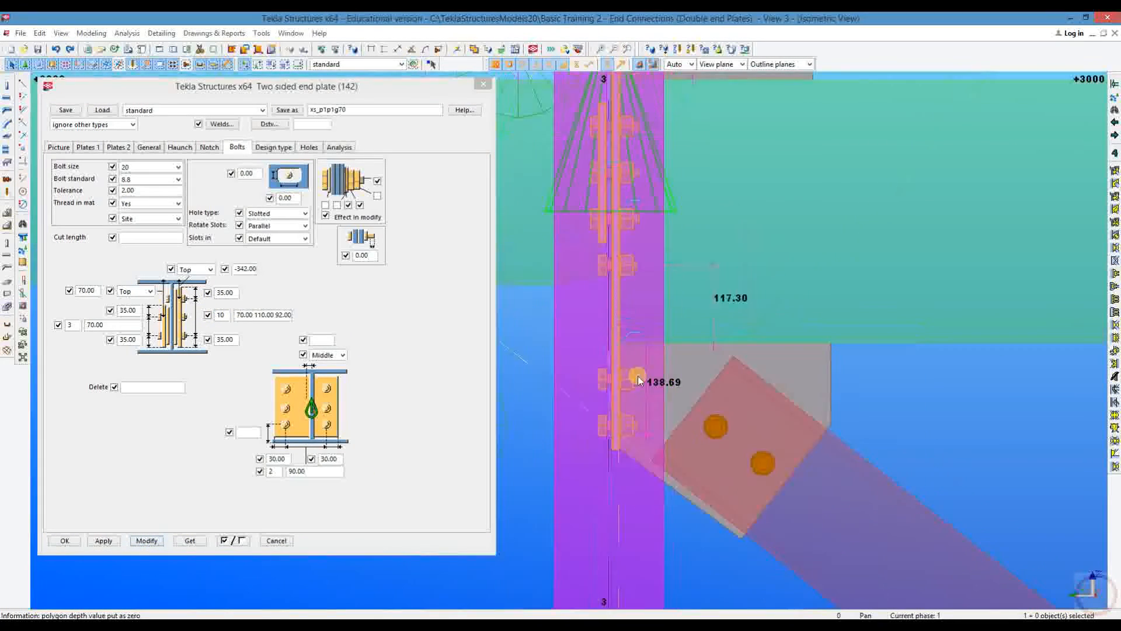
Step: Clear the temporary measurement dimensions from the model view
{"action": "right_click", "coordinate": [834, 183]}
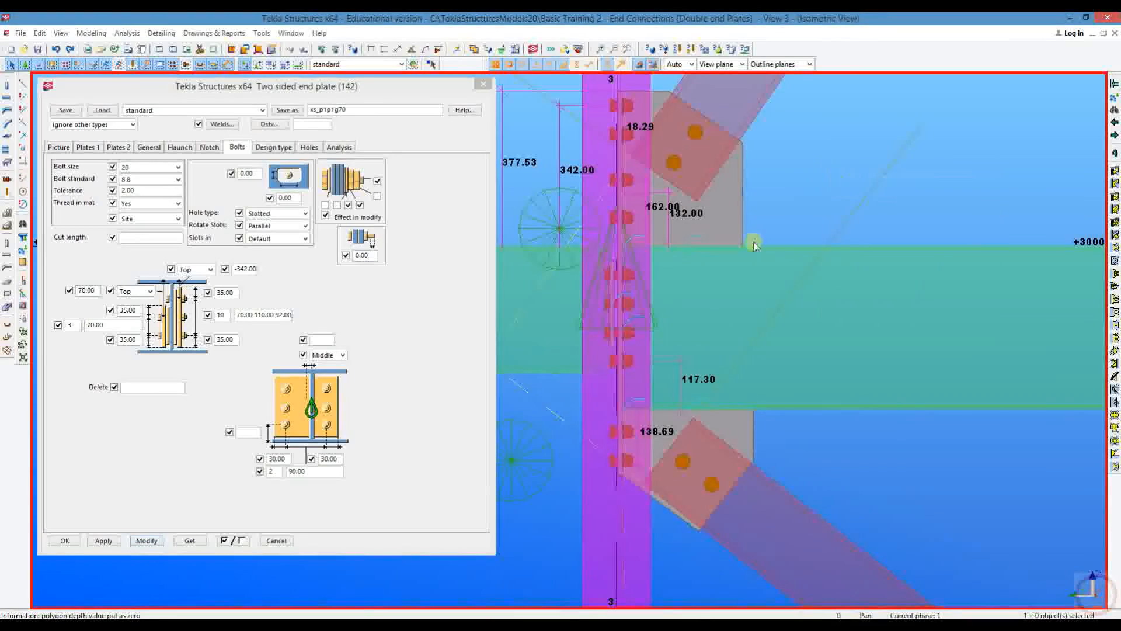
{"action": "right_click", "coordinate": [786, 204]}
{"action": "left_click", "coordinate": [823, 269]}
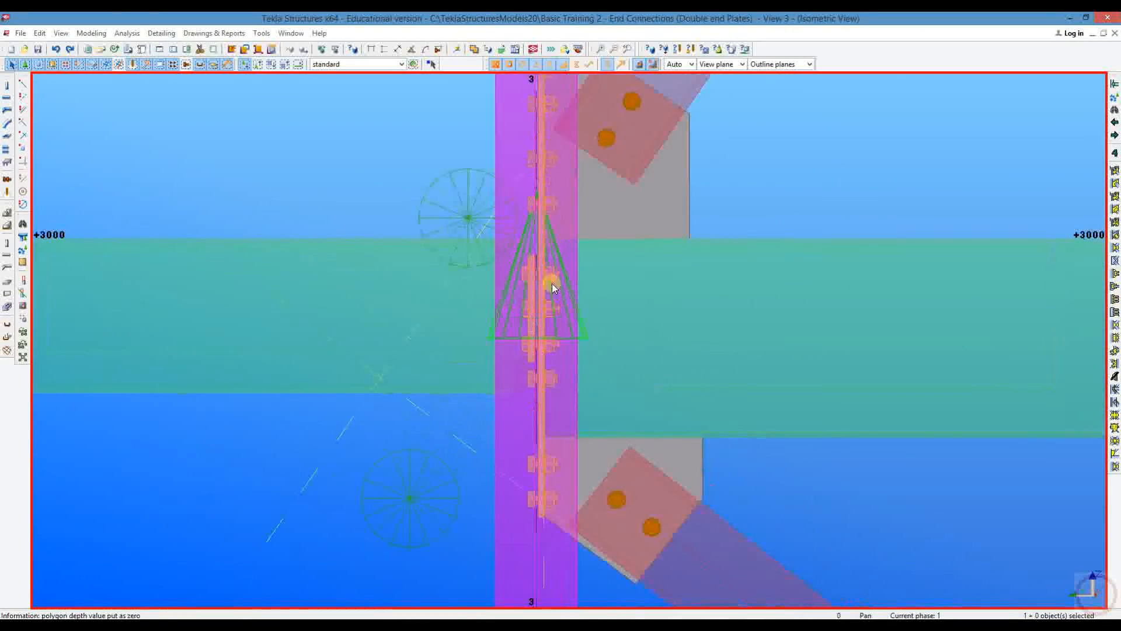
Step: Reopen the end plate connection's properties, review the ten-row bolt spacing and close them
{"action": "double_click", "coordinate": [584, 245]}
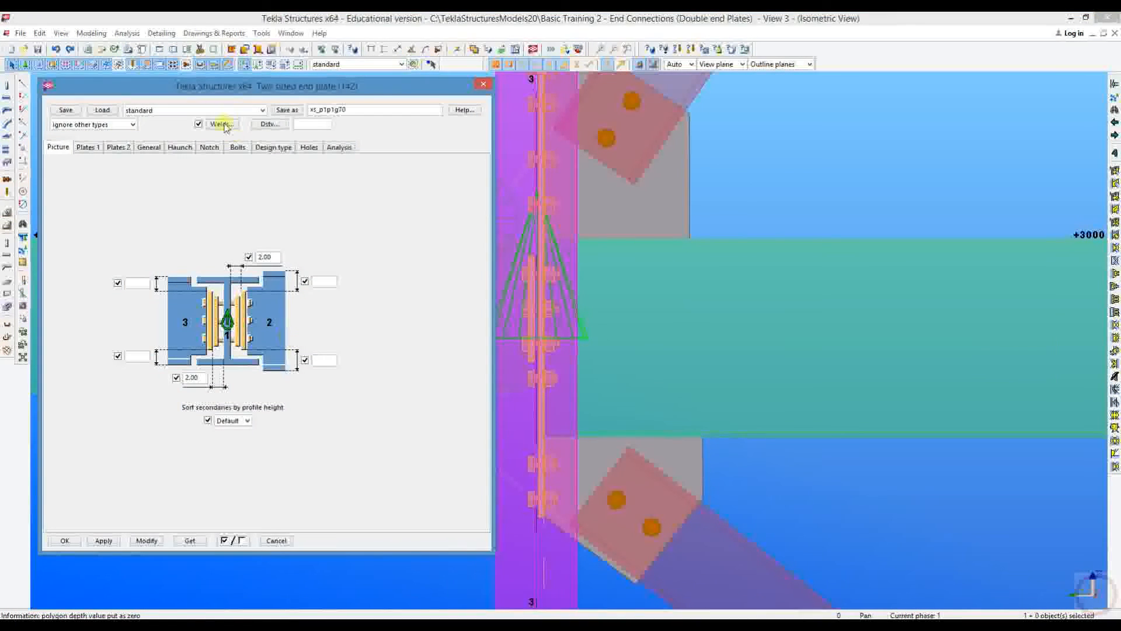
{"action": "left_click", "coordinate": [235, 147]}
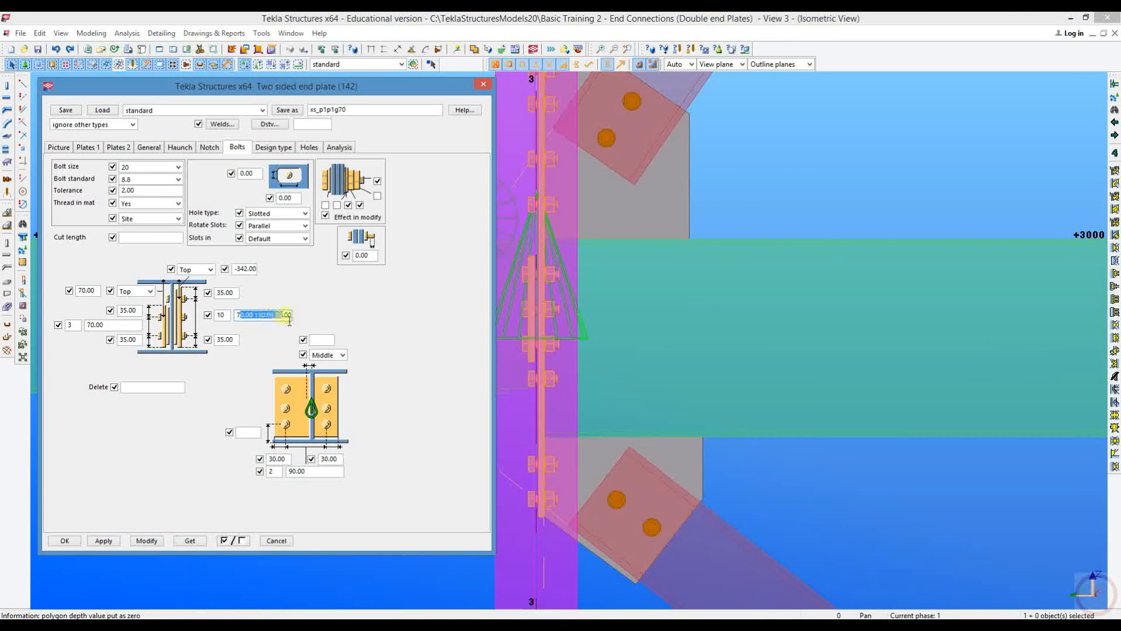
{"action": "left_click", "coordinate": [483, 84]}
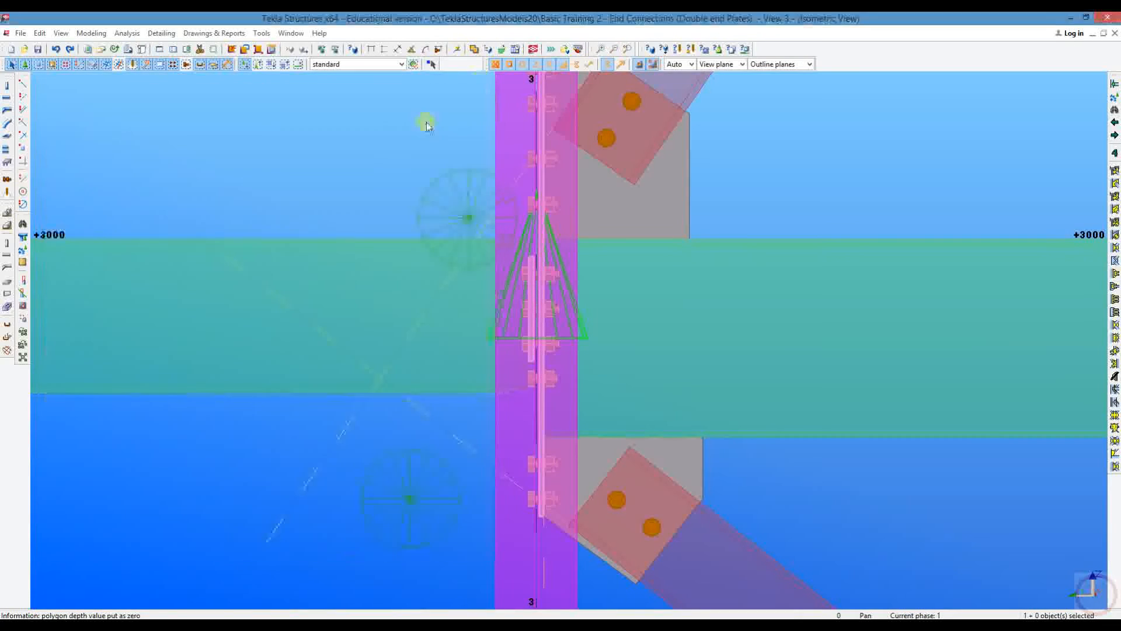
Step: Measure the top bolt row's distance to the upper gusset's top edge and the fourth row's distance to the beam top
{"action": "scroll", "coordinate": [515, 206], "scroll_direction": "down", "scroll_amount": 1}
{"action": "middle_click_drag", "start_coordinate": [515, 206], "coordinate": [357, 297]}
{"action": "scroll", "coordinate": [486, 208], "scroll_direction": "up", "scroll_amount": 3}
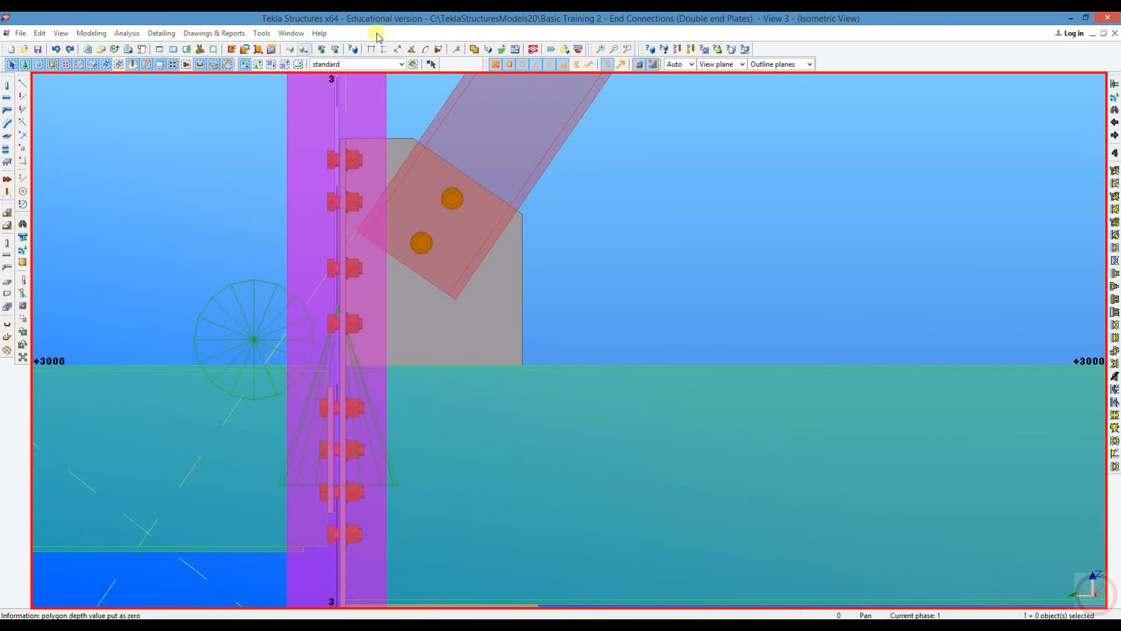
{"action": "left_click", "coordinate": [383, 50]}
{"action": "left_click", "coordinate": [338, 139]}
{"action": "left_click", "coordinate": [193, 173]}
{"action": "left_click", "coordinate": [373, 336]}
{"action": "left_click", "coordinate": [254, 340]}
Step: Measure the vertical spacings between the successive bolt rows alongside the upper gusset
{"action": "middle_click_drag", "start_coordinate": [329, 280], "coordinate": [461, 306]}
{"action": "scroll", "coordinate": [461, 362], "scroll_direction": "up", "scroll_amount": 2}
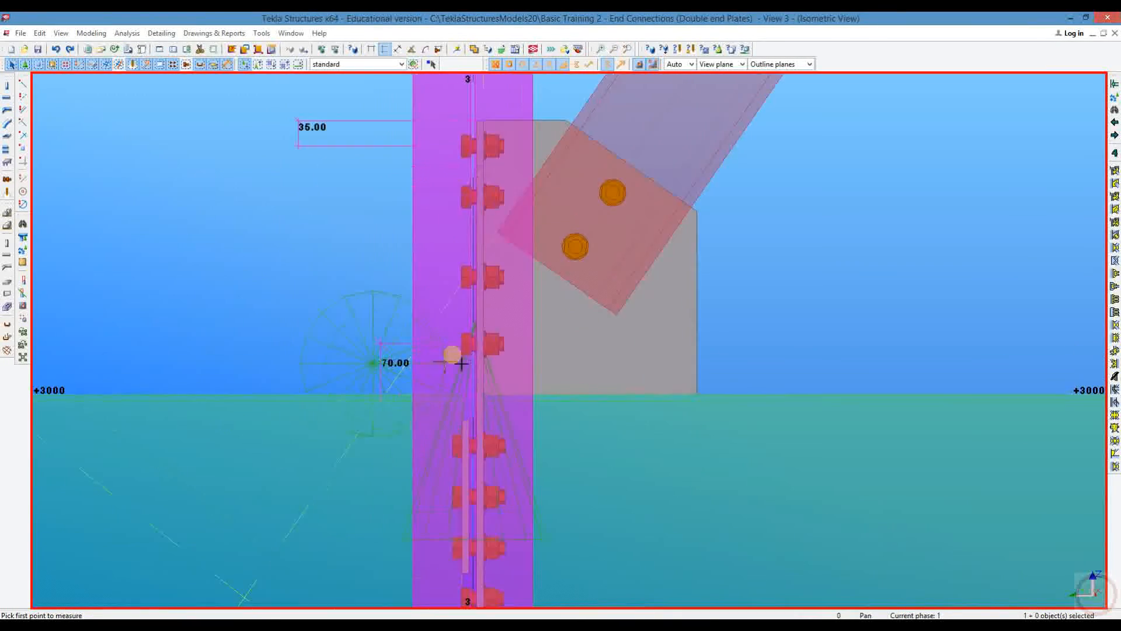
{"action": "left_click", "coordinate": [473, 355]}
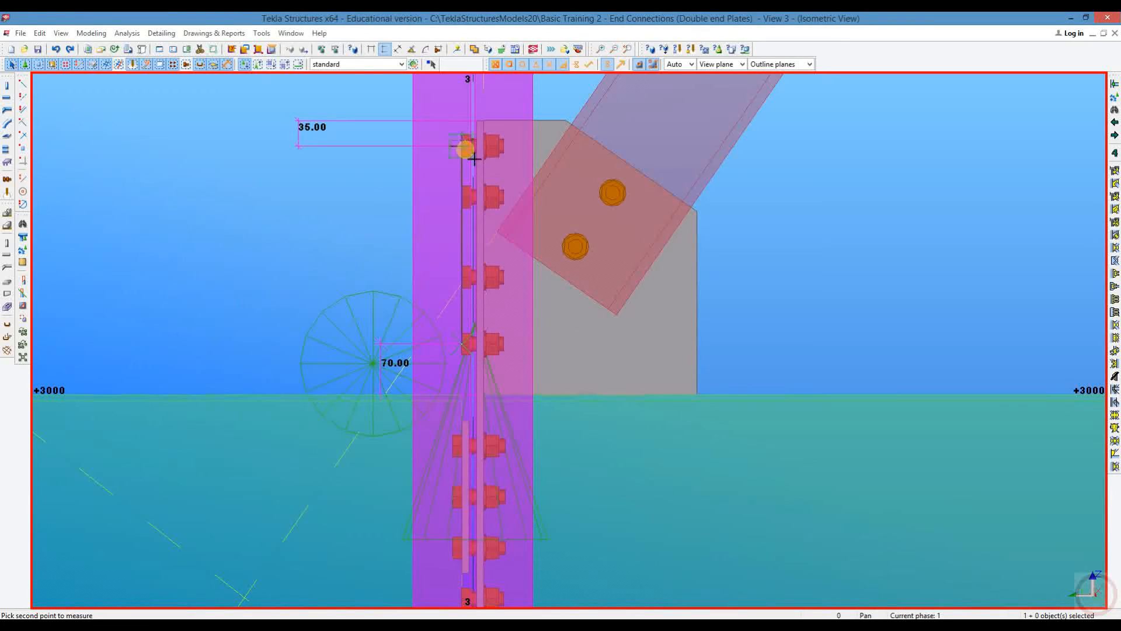
{"action": "left_click", "coordinate": [463, 278]}
{"action": "left_click", "coordinate": [470, 201]}
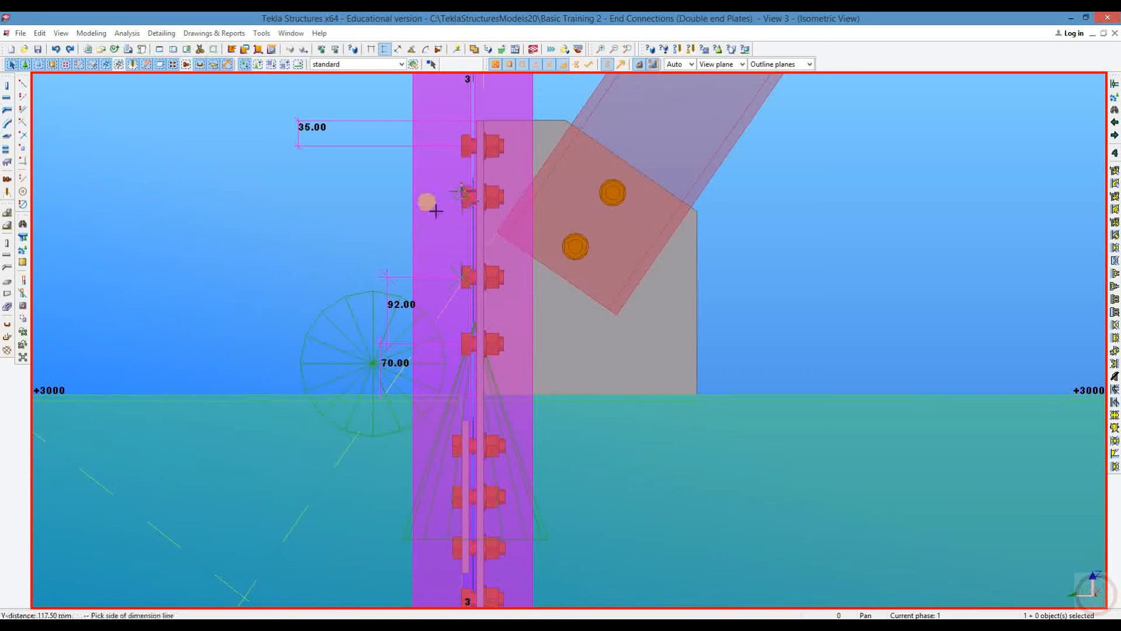
{"action": "left_click", "coordinate": [384, 50]}
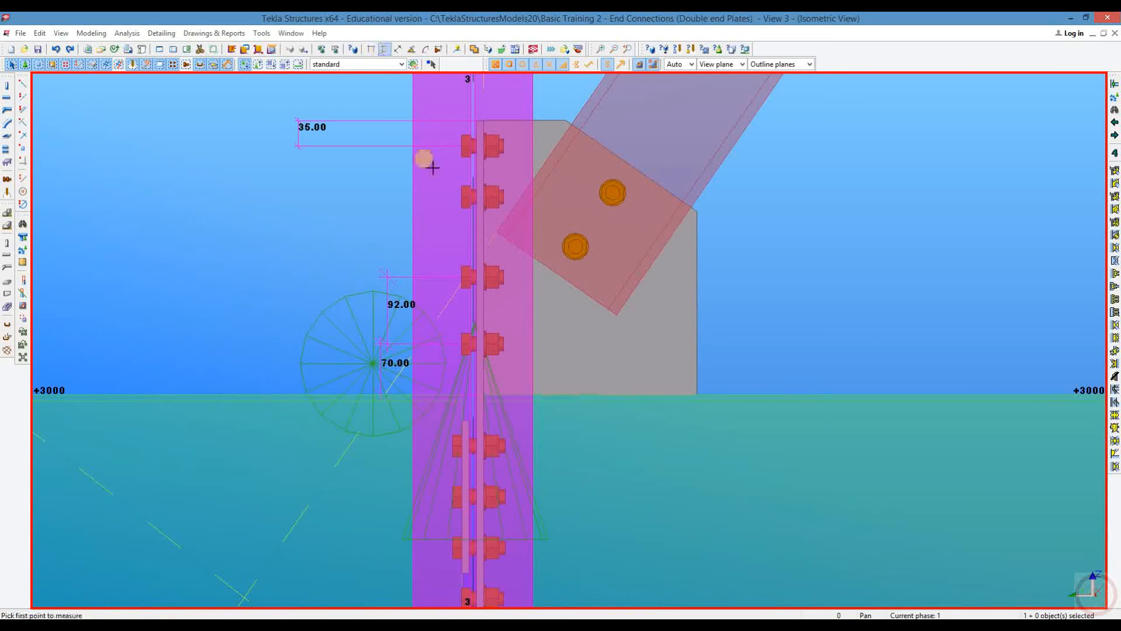
{"action": "left_click", "coordinate": [461, 277]}
{"action": "left_click", "coordinate": [470, 206]}
{"action": "left_click", "coordinate": [461, 196]}
{"action": "left_click", "coordinate": [464, 146]}
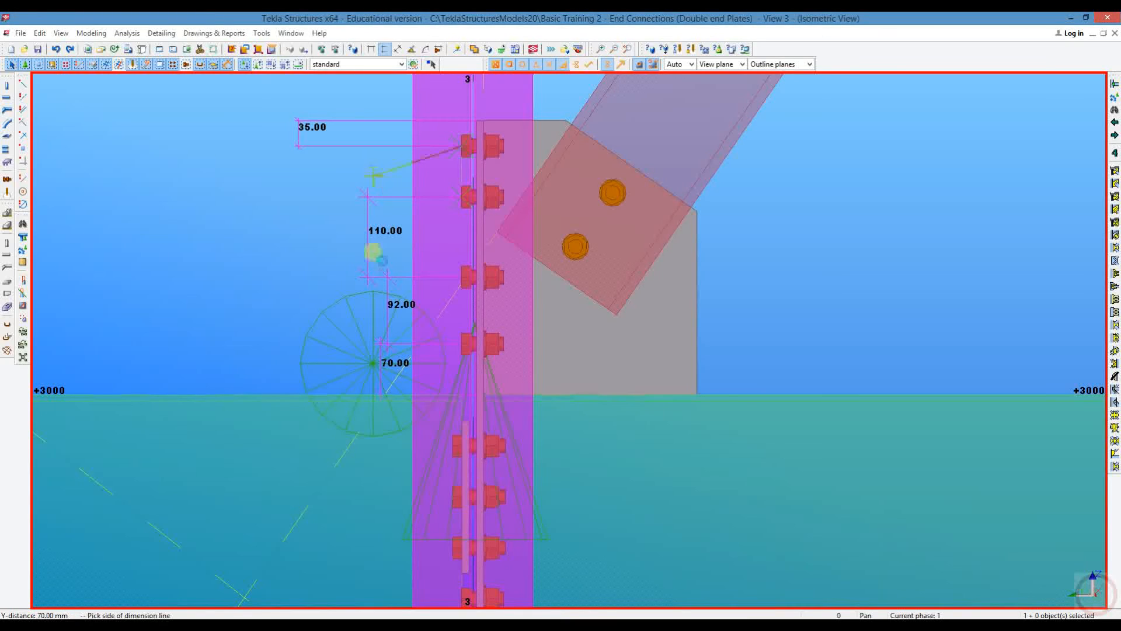
Step: Measure from the beam's bottom edge to the first bolt row beside the lower gusset, and between the two lower rows
{"action": "middle_click_drag", "start_coordinate": [700, 428], "coordinate": [725, 180]}
{"action": "middle_click_drag", "start_coordinate": [586, 358], "coordinate": [610, 306]}
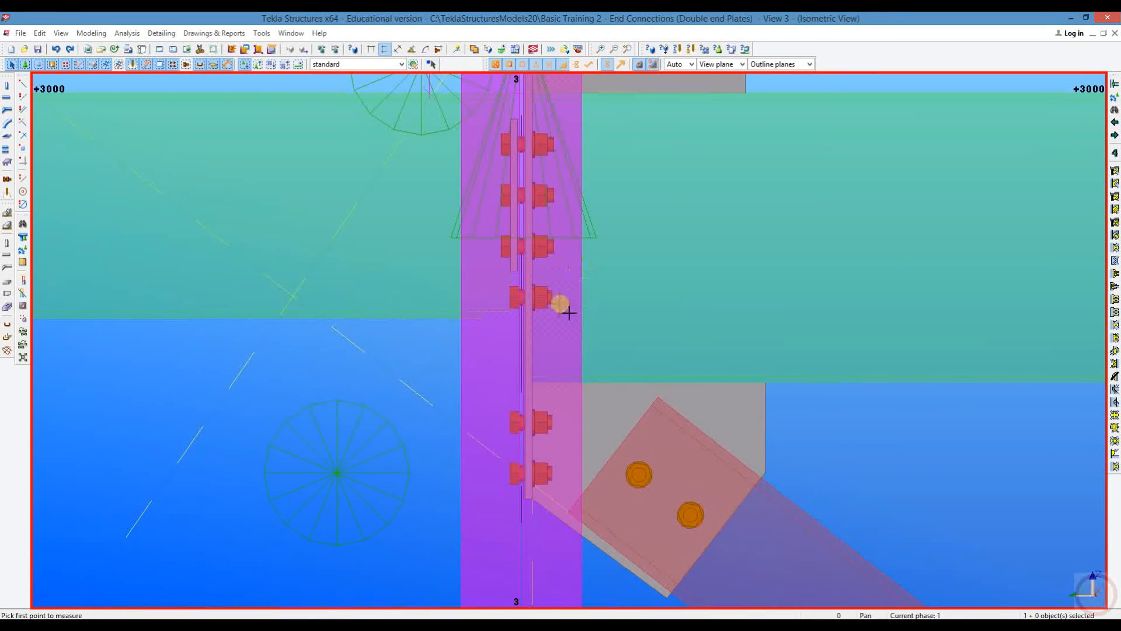
{"action": "middle_click_drag", "start_coordinate": [590, 333], "coordinate": [582, 157]}
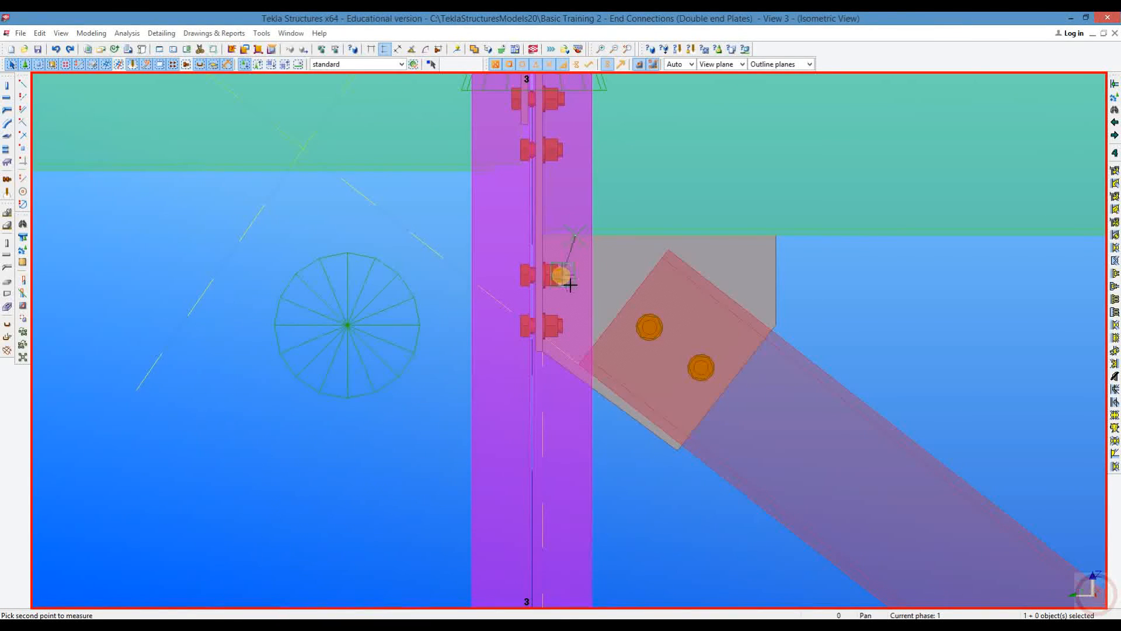
{"action": "left_click", "coordinate": [574, 230]}
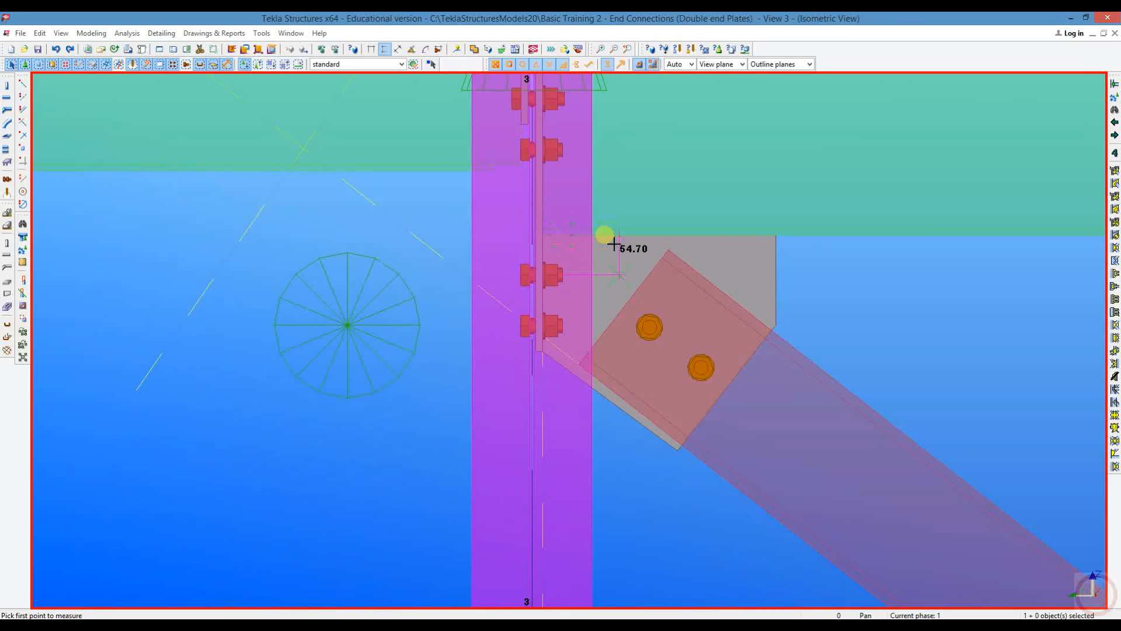
{"action": "scroll", "coordinate": [550, 291], "scroll_direction": "up", "scroll_amount": 1}
{"action": "left_click", "coordinate": [573, 286]}
{"action": "left_click", "coordinate": [563, 327]}
{"action": "left_click", "coordinate": [576, 321]}
Step: Measure the lowest bolt row's distance to the bottom edge of the end plate
{"action": "left_click", "coordinate": [563, 332]}
{"action": "left_click", "coordinate": [540, 359]}
{"action": "right_click", "coordinate": [537, 354]}
{"action": "left_click", "coordinate": [566, 358]}
{"action": "left_click", "coordinate": [385, 49]}
{"action": "left_click", "coordinate": [563, 329]}
{"action": "left_click", "coordinate": [544, 366]}
{"action": "left_click", "coordinate": [396, 346]}
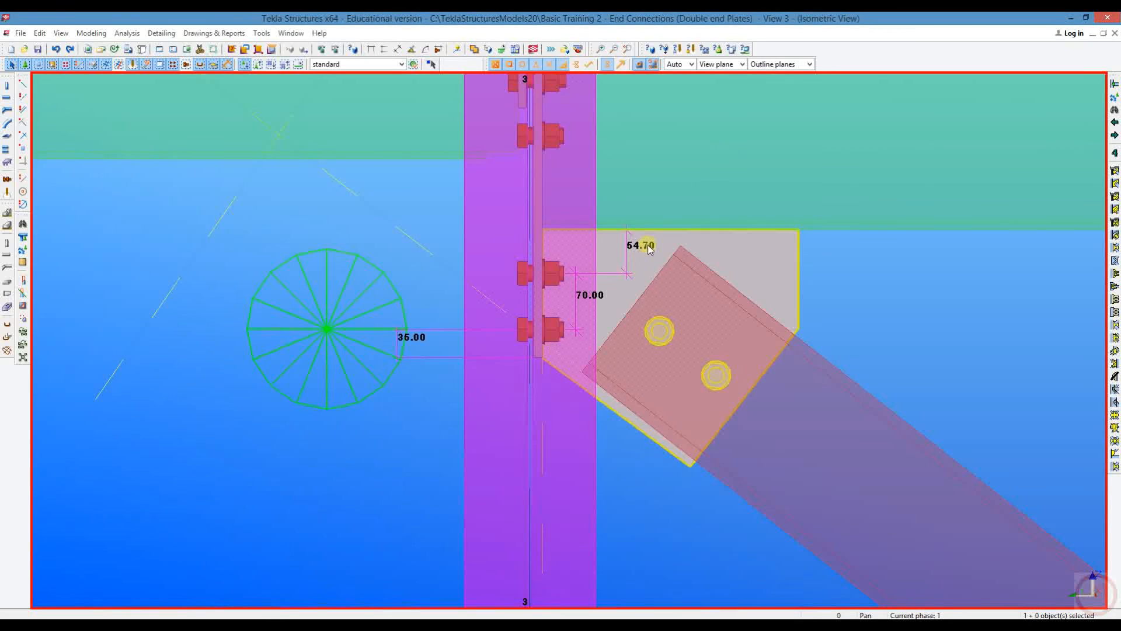
{"action": "double_click", "coordinate": [462, 243]}
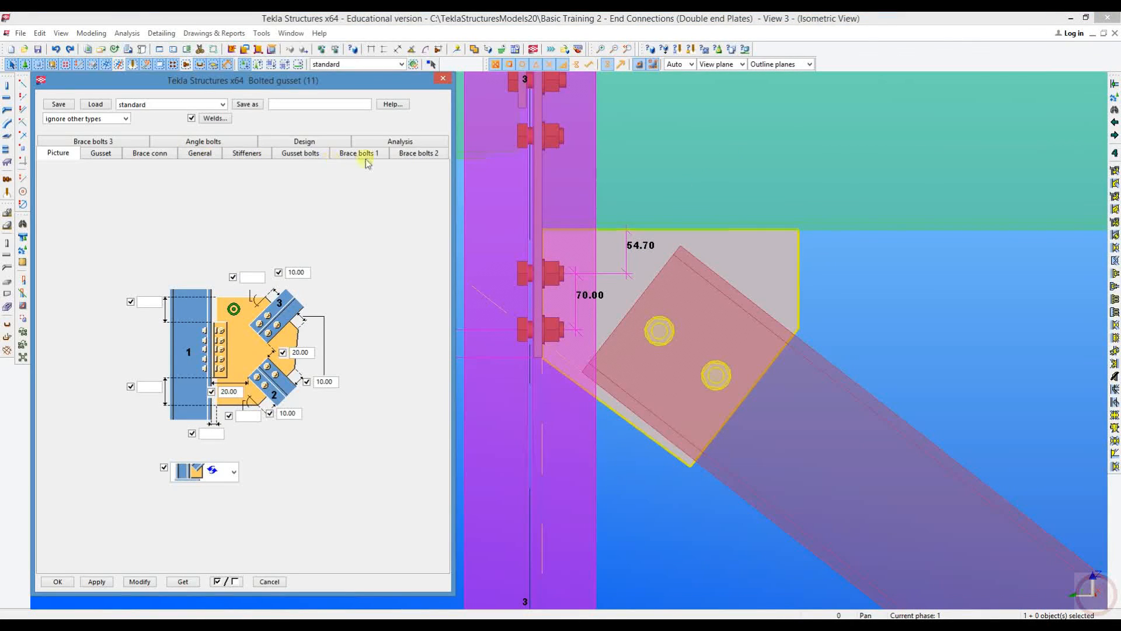
{"action": "left_click", "coordinate": [368, 153]}
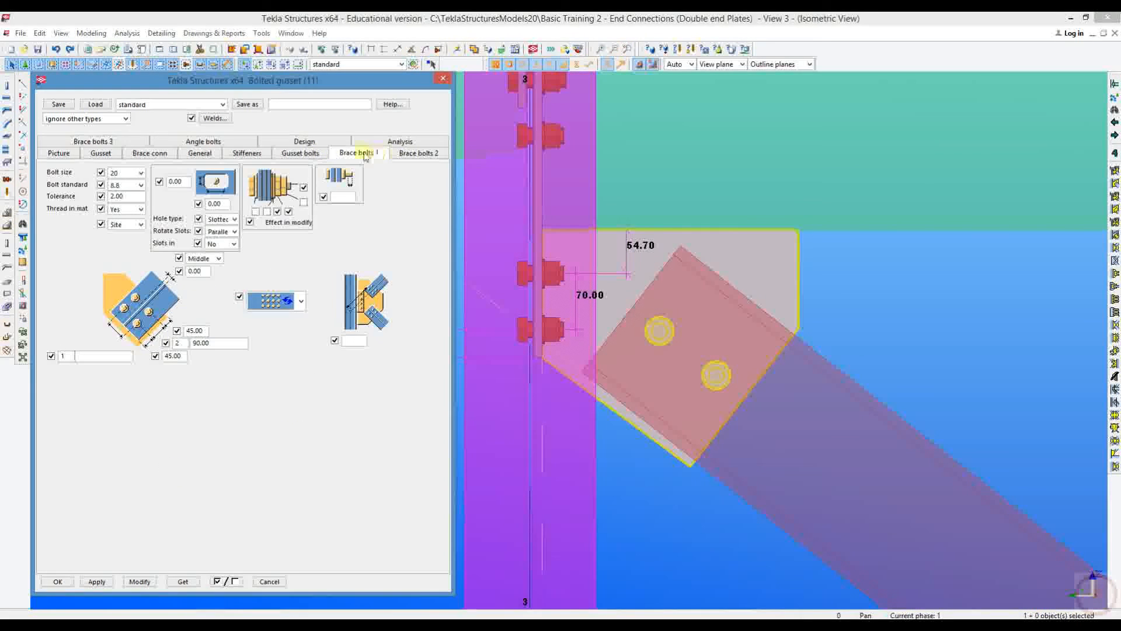
{"action": "left_click", "coordinate": [443, 78]}
Step: Adjust the end plate's bolt spacing so the first lower gusset row sits 55 mm below the beam, and apply it
{"action": "double_click", "coordinate": [538, 198]}
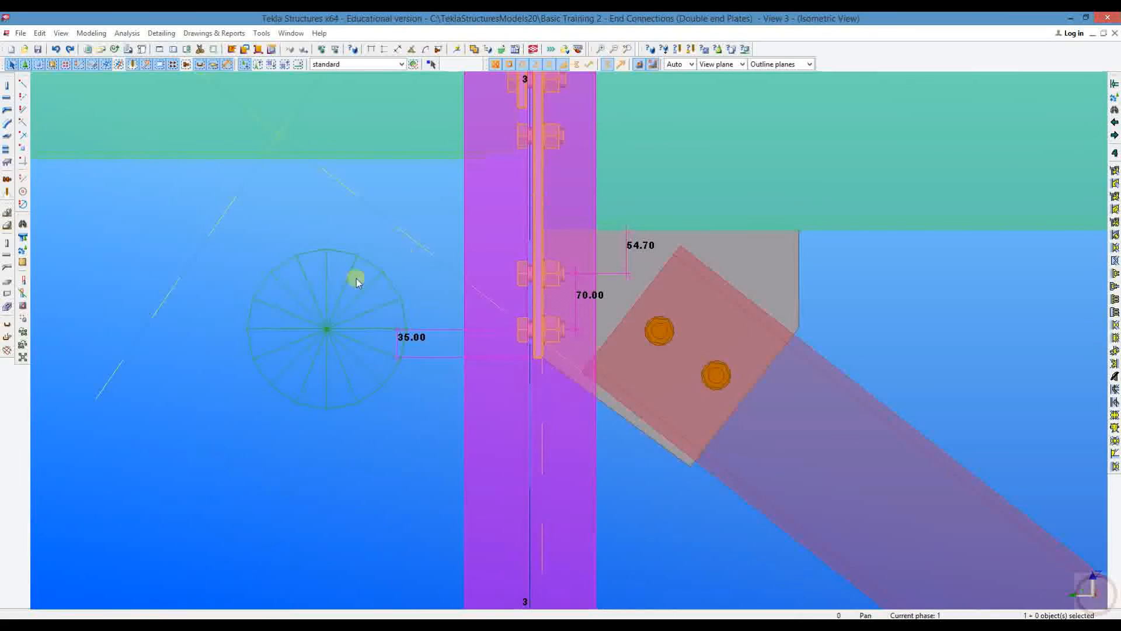
{"action": "left_click", "coordinate": [238, 148]}
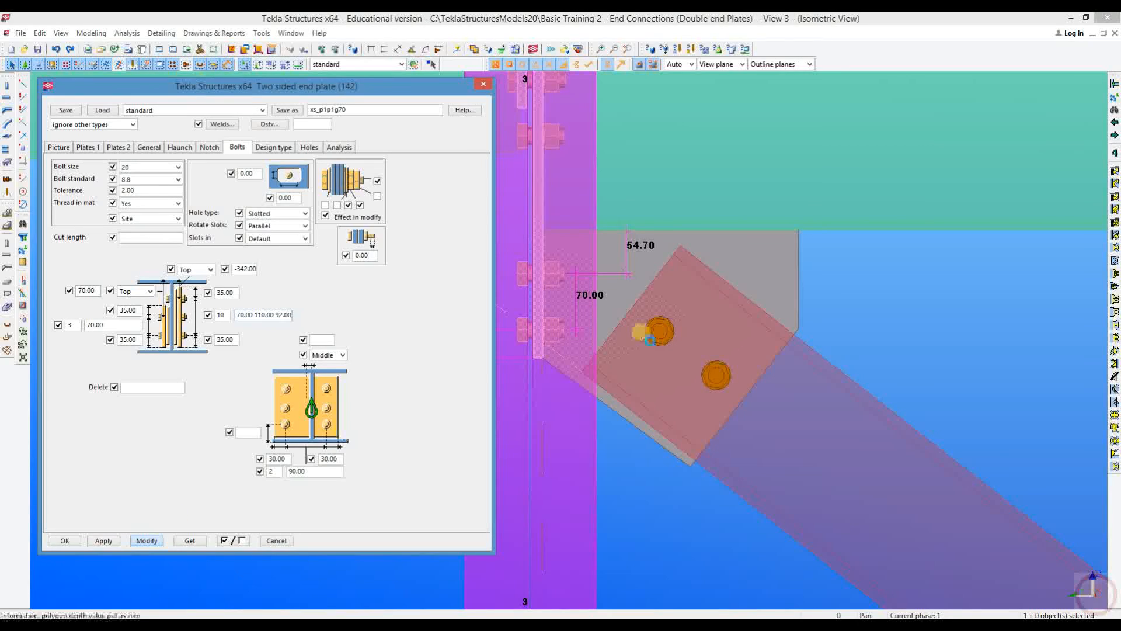
Step: Remeasure the beam underside to the first lower bolt row and the spacing between the two lower rows, and close the connection properties
{"action": "middle_click_drag", "start_coordinate": [631, 308], "coordinate": [751, 313]}
{"action": "left_click", "coordinate": [385, 50]}
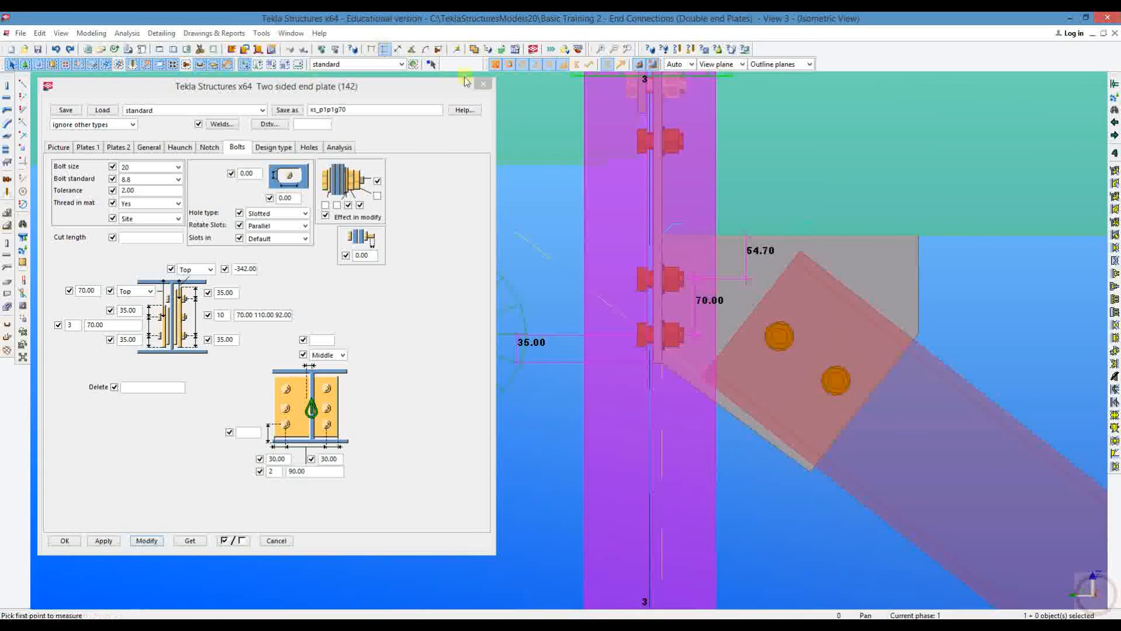
{"action": "left_click", "coordinate": [662, 235]}
{"action": "left_click", "coordinate": [638, 279]}
{"action": "left_click", "coordinate": [581, 247]}
{"action": "left_click", "coordinate": [645, 287]}
{"action": "left_click", "coordinate": [642, 335]}
{"action": "left_click", "coordinate": [562, 301]}
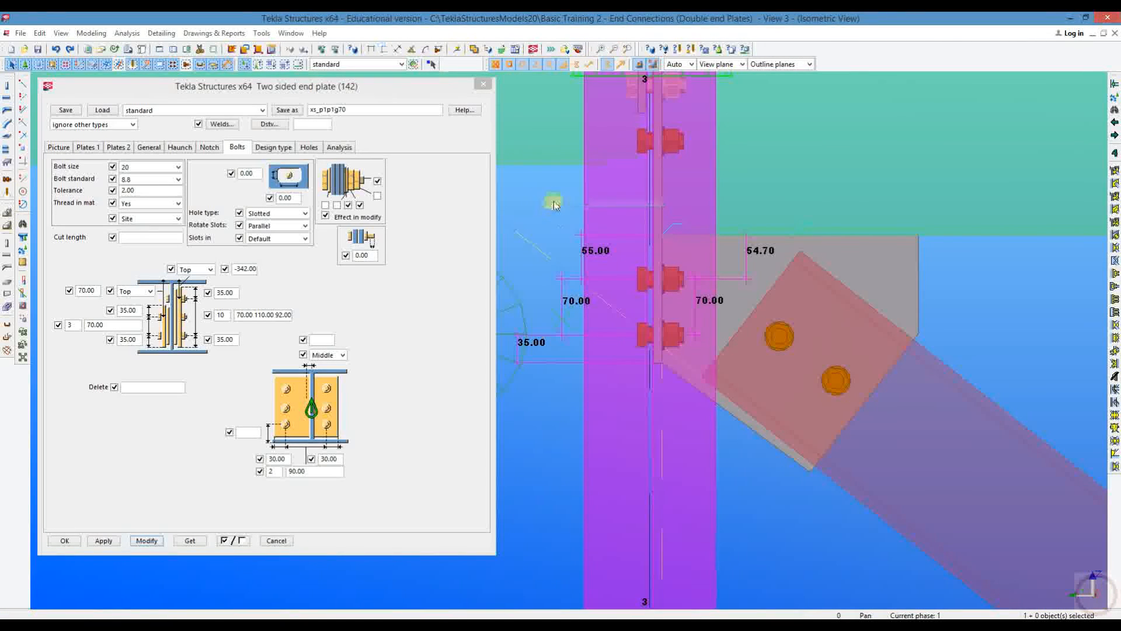
{"action": "left_click", "coordinate": [554, 205]}
{"action": "left_click", "coordinate": [483, 85]}
Step: Close the isometric joint view and frame the column joint together with the neighbouring beam connections in the 3D view
{"action": "scroll", "coordinate": [529, 387], "scroll_direction": "down", "scroll_amount": 3}
{"action": "middle_click_drag", "start_coordinate": [527, 388], "coordinate": [442, 424]}
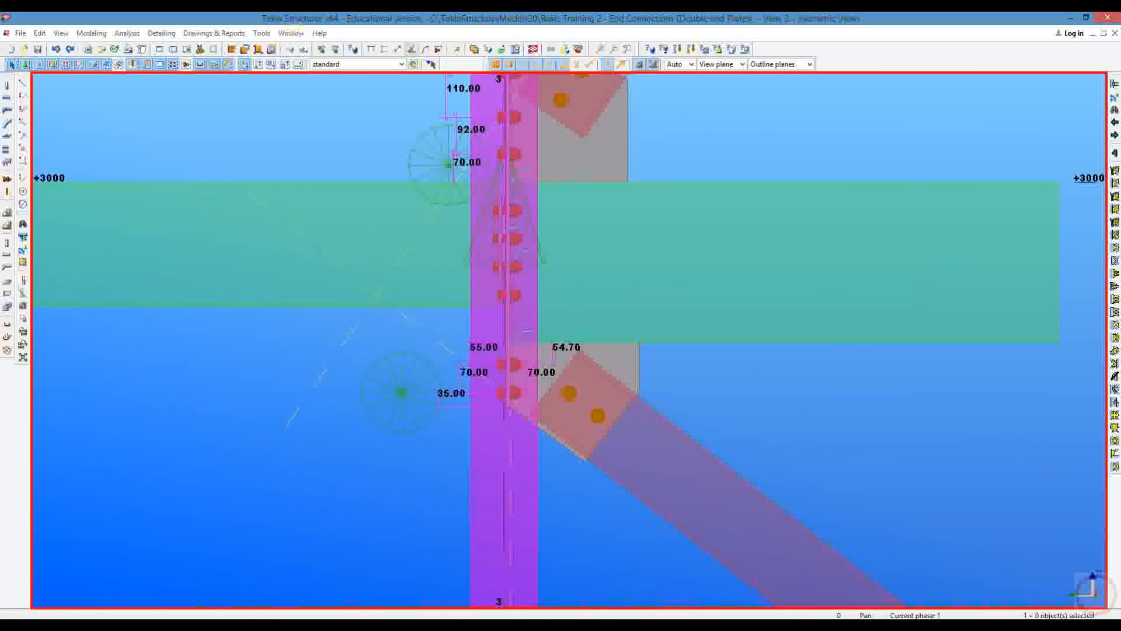
{"action": "left_click", "coordinate": [1115, 34]}
{"action": "middle_click_drag", "start_coordinate": [544, 316], "coordinate": [499, 365]}
{"action": "scroll", "coordinate": [500, 368], "scroll_direction": "down", "scroll_amount": 4}
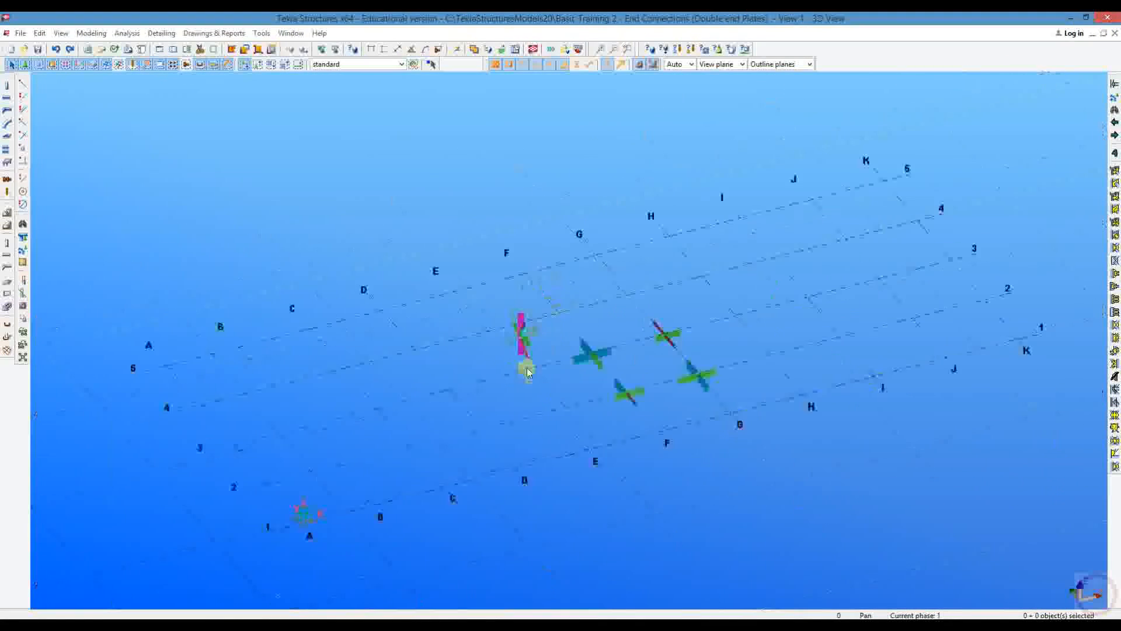
{"action": "scroll", "coordinate": [549, 322], "scroll_direction": "up", "scroll_amount": 3}
{"action": "right_click", "coordinate": [579, 226]}
{"action": "left_click", "coordinate": [605, 242]}
{"action": "scroll", "coordinate": [621, 338], "scroll_direction": "up", "scroll_amount": 2}
{"action": "middle_click_drag", "start_coordinate": [621, 338], "coordinate": [566, 279]}
{"action": "scroll", "coordinate": [579, 317], "scroll_direction": "up", "scroll_amount": 2}
{"action": "middle_click_drag", "start_coordinate": [638, 294], "coordinate": [556, 257], "text": "ctrl"}
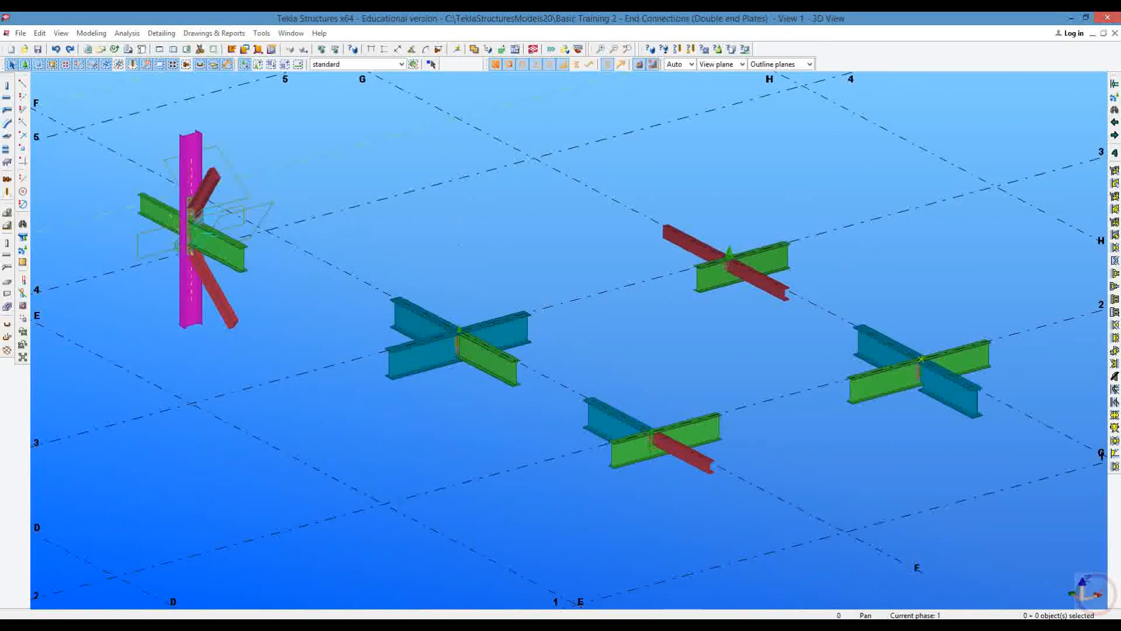